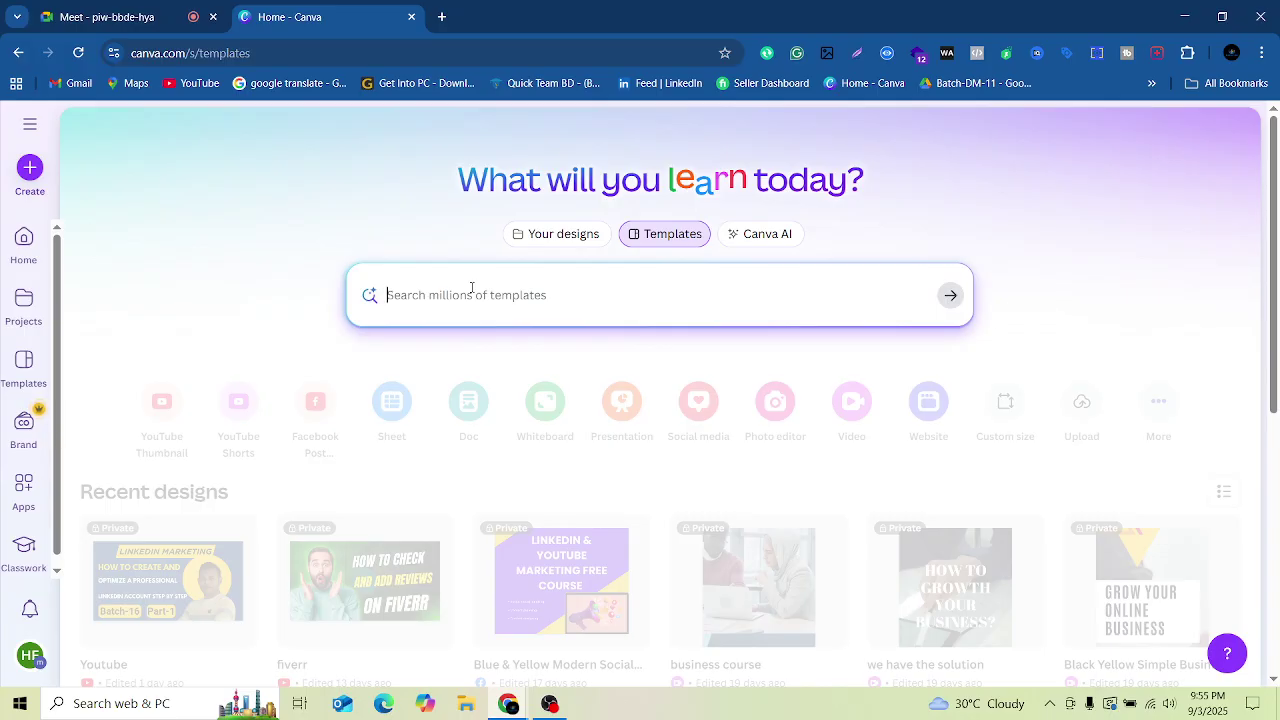
Step: Search Canva templates for 'LInkedin Cover photo'
text(Linkedin Cover photo)
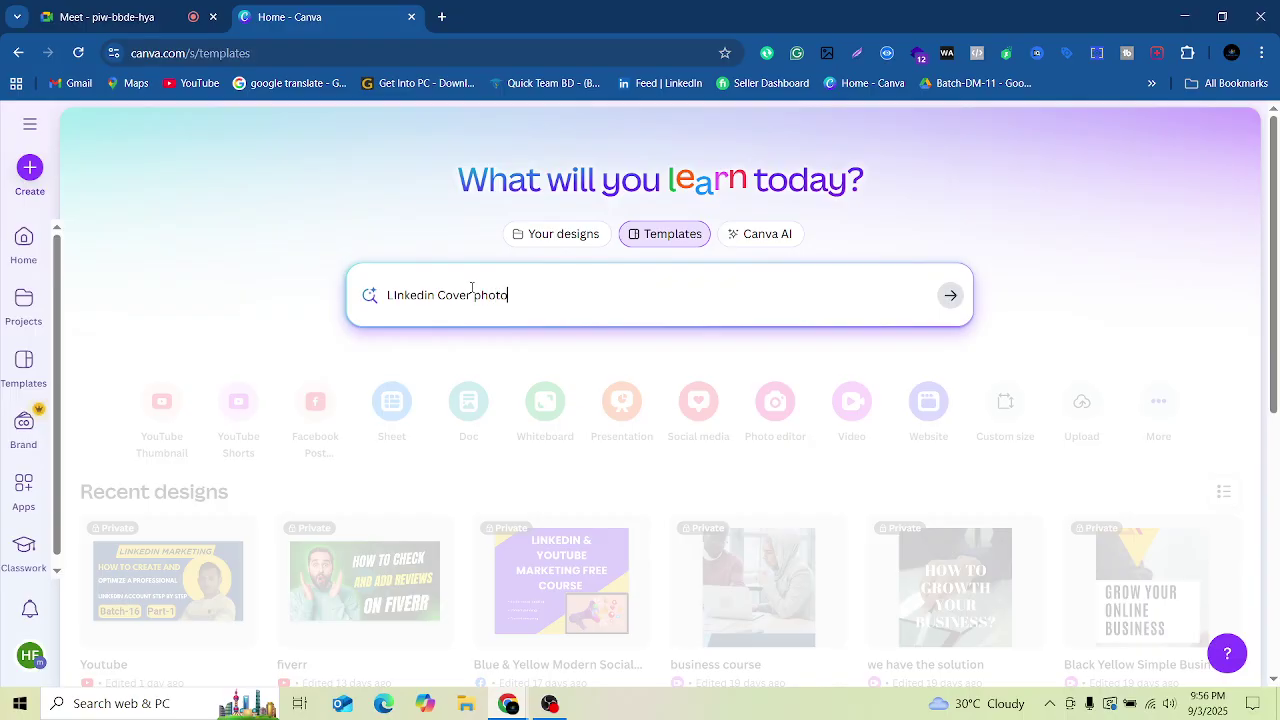
key(Return)
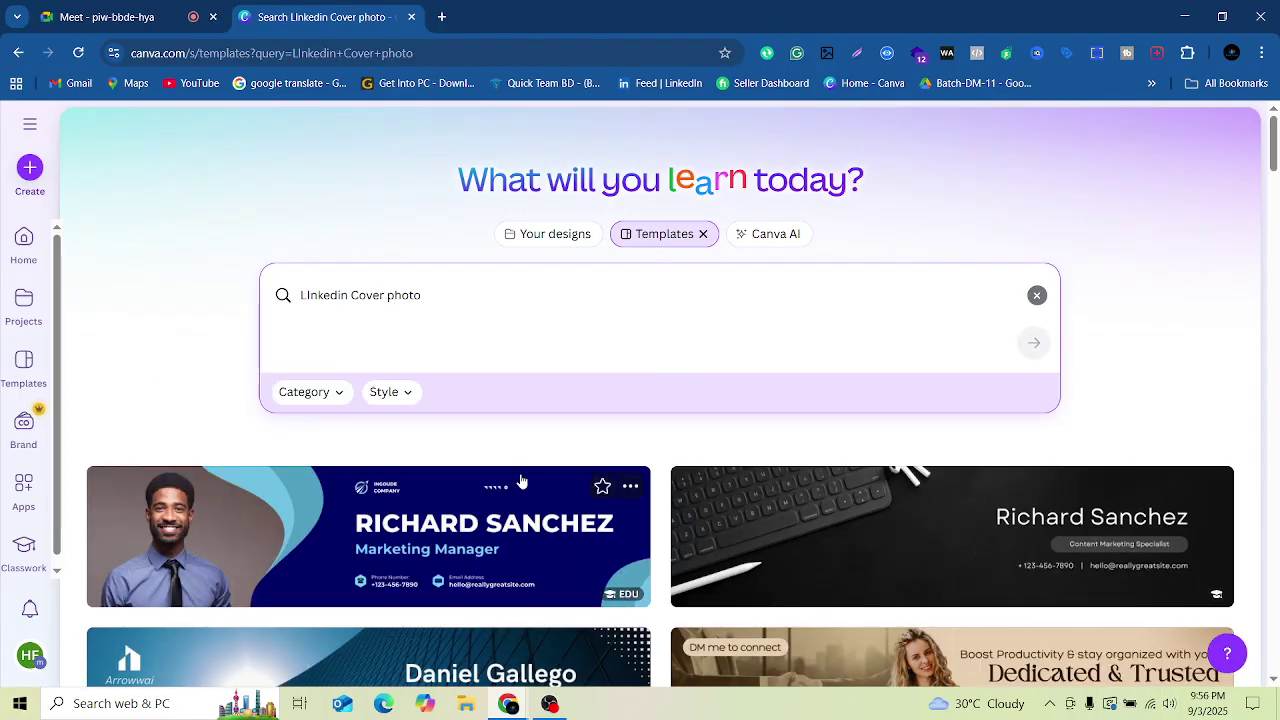
Step: Browse the results and open the Blue Modern Personal Business LinkedIn Background Photo template
scroll(521, 482, down, 3)
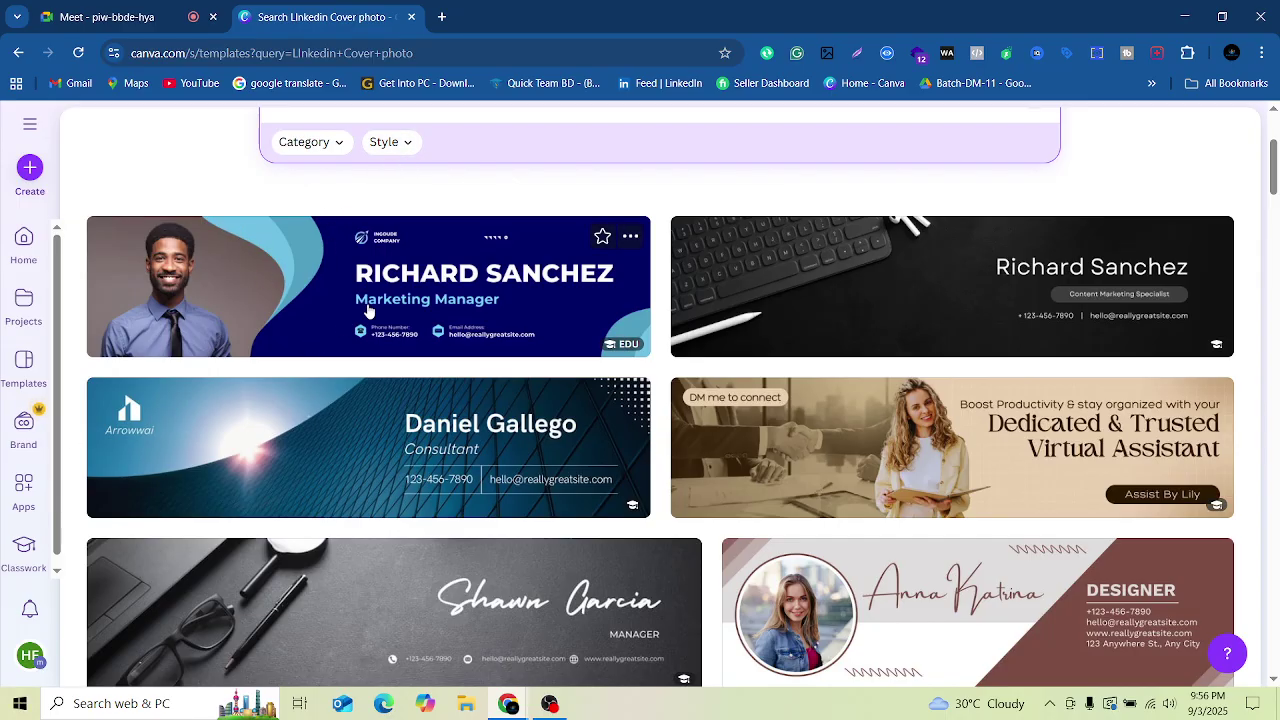
scroll(392, 288, down, 3)
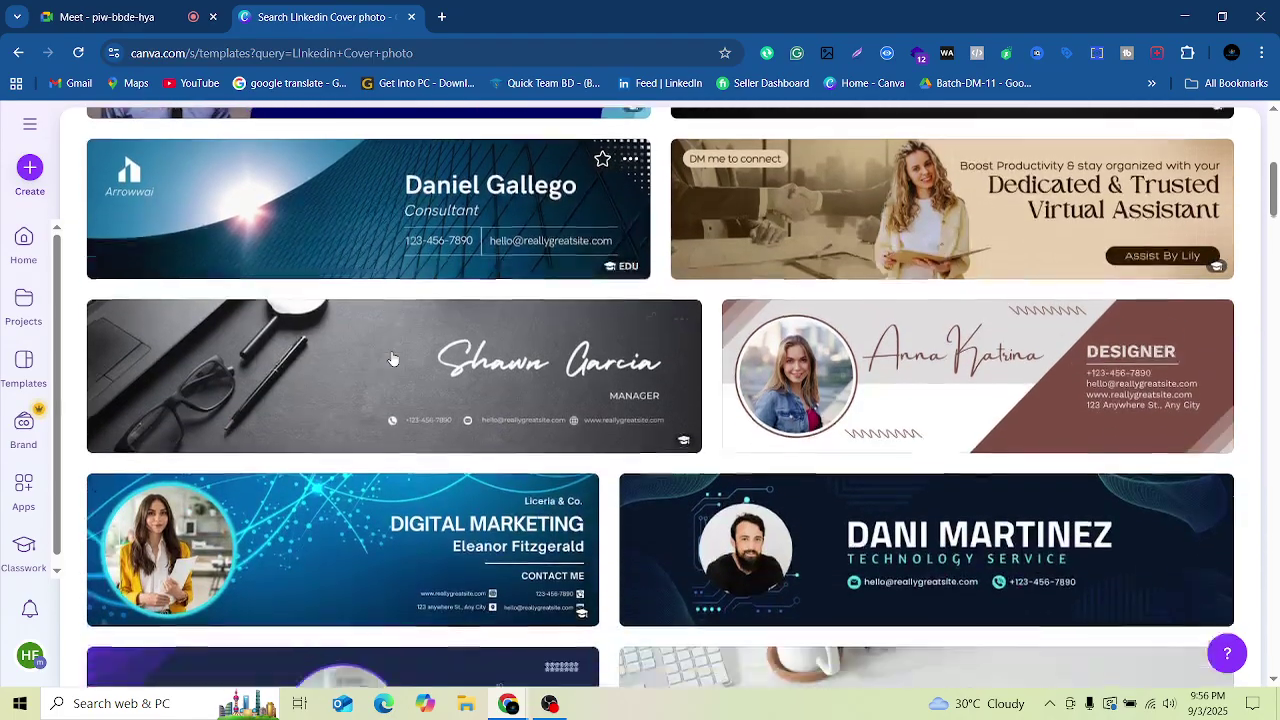
scroll(392, 359, up, 3)
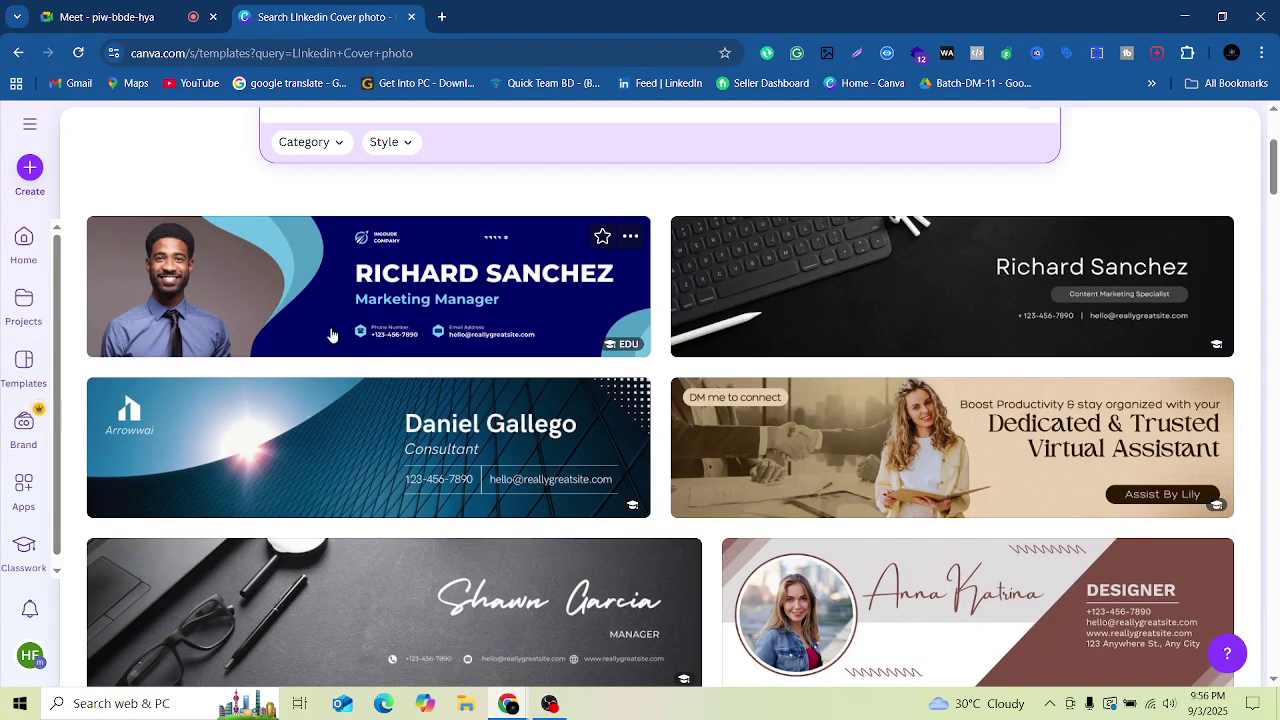
click(265, 313)
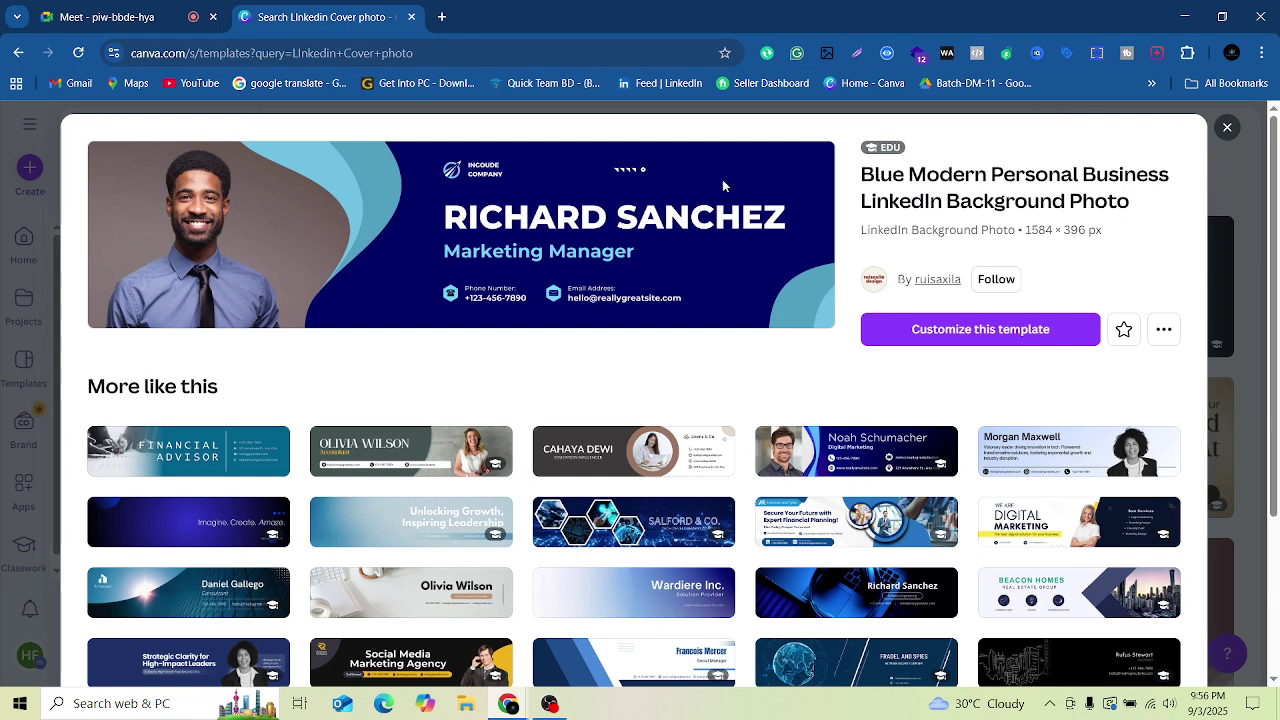
Step: Customize the Blue Modern Personal Business template in the editor
click(1010, 330)
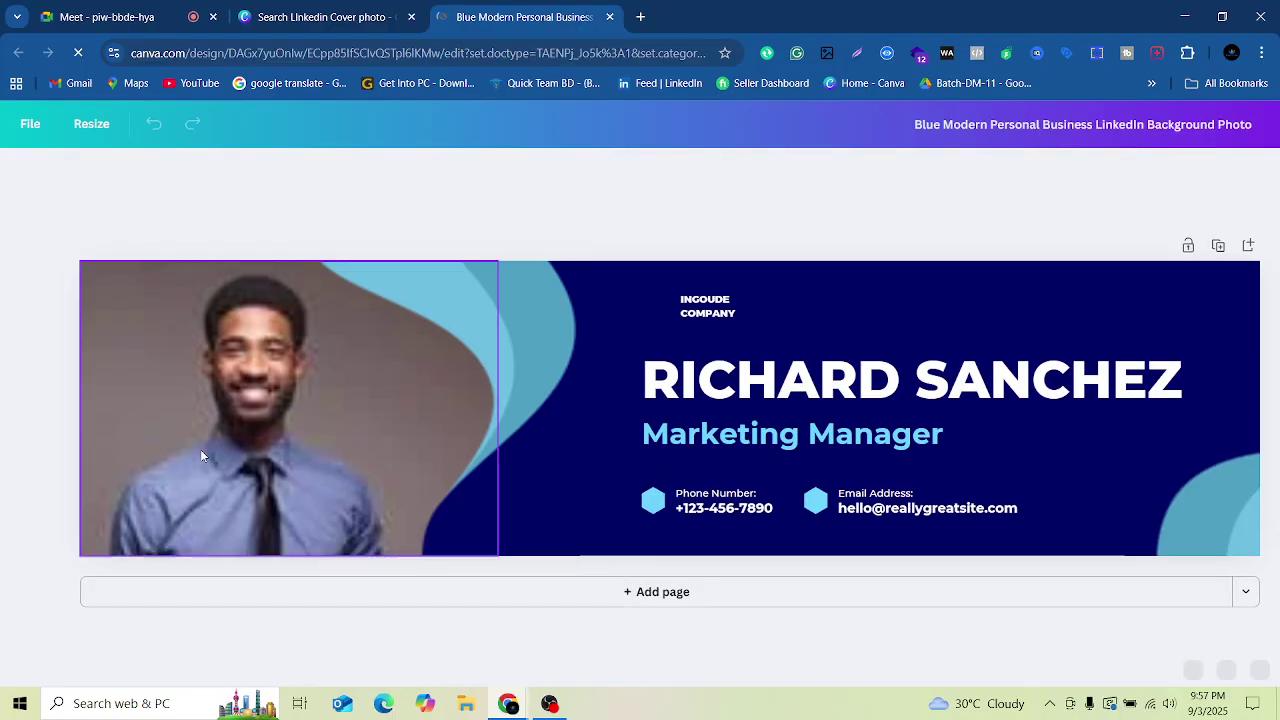
Step: Move the portrait photo and the light-blue curved shape off the banner
click(205, 435)
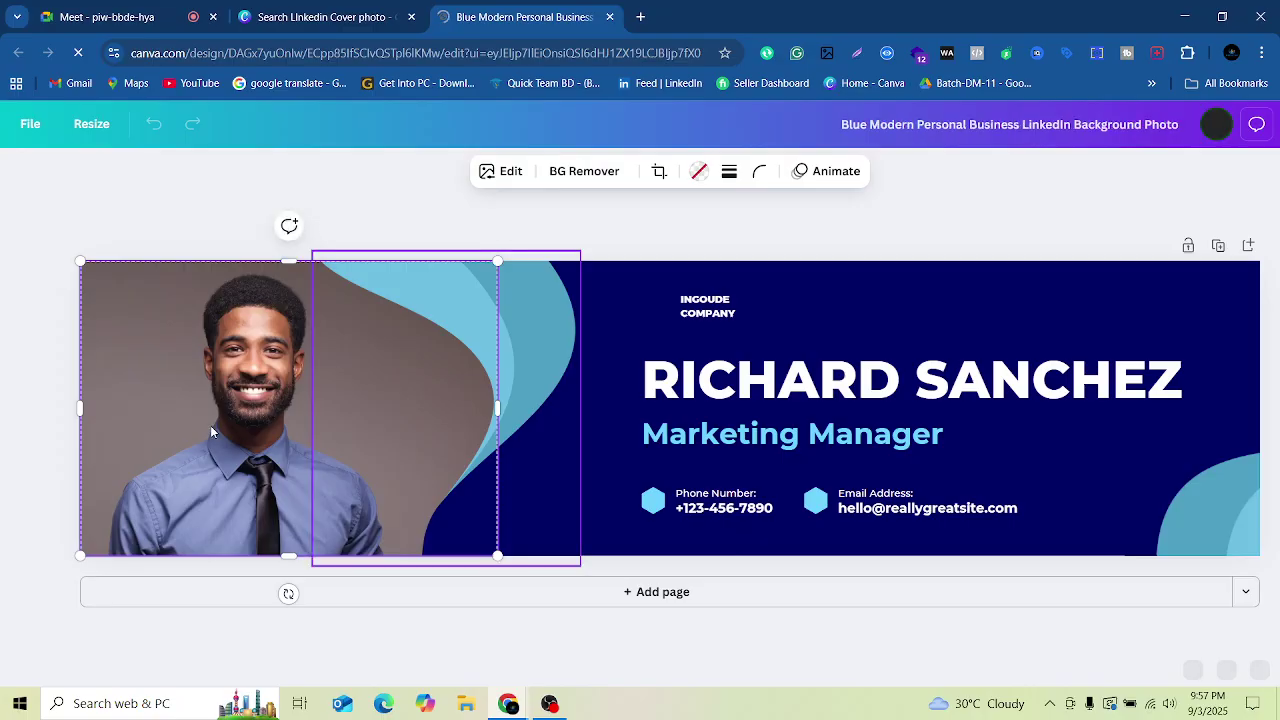
drag(210, 428, 174, 710)
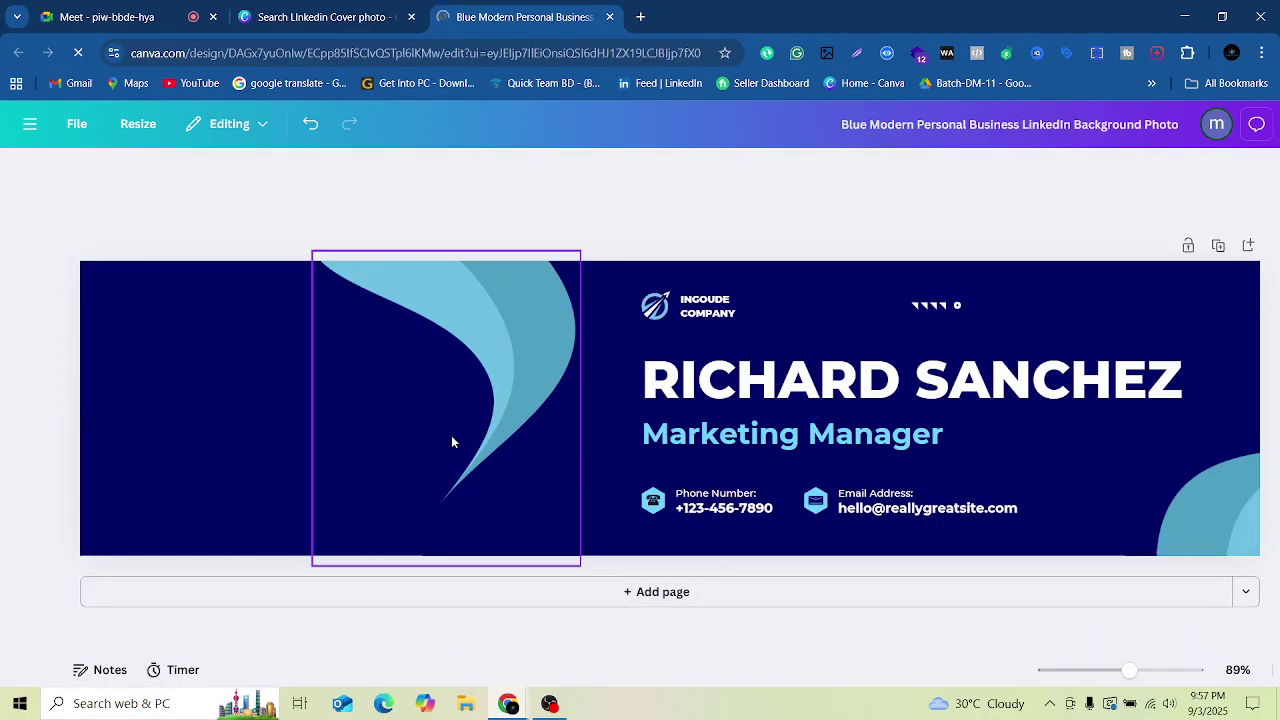
click(509, 327)
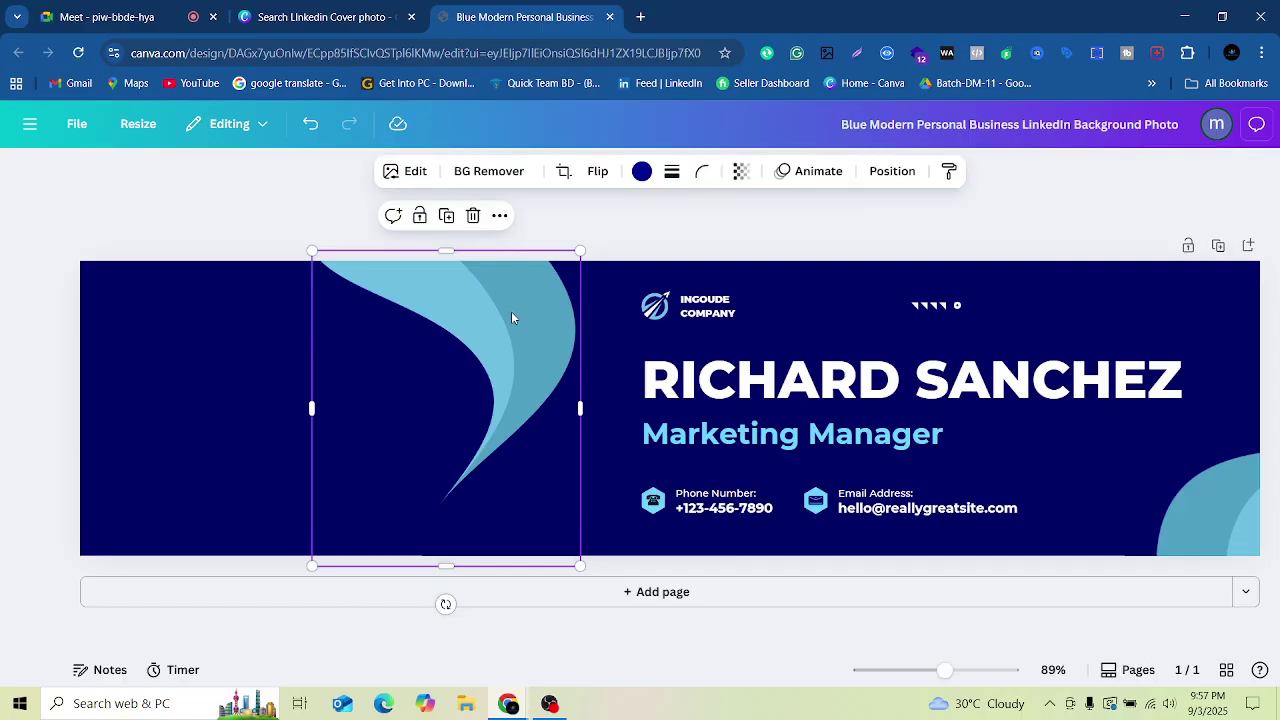
drag(511, 318, 38, 70)
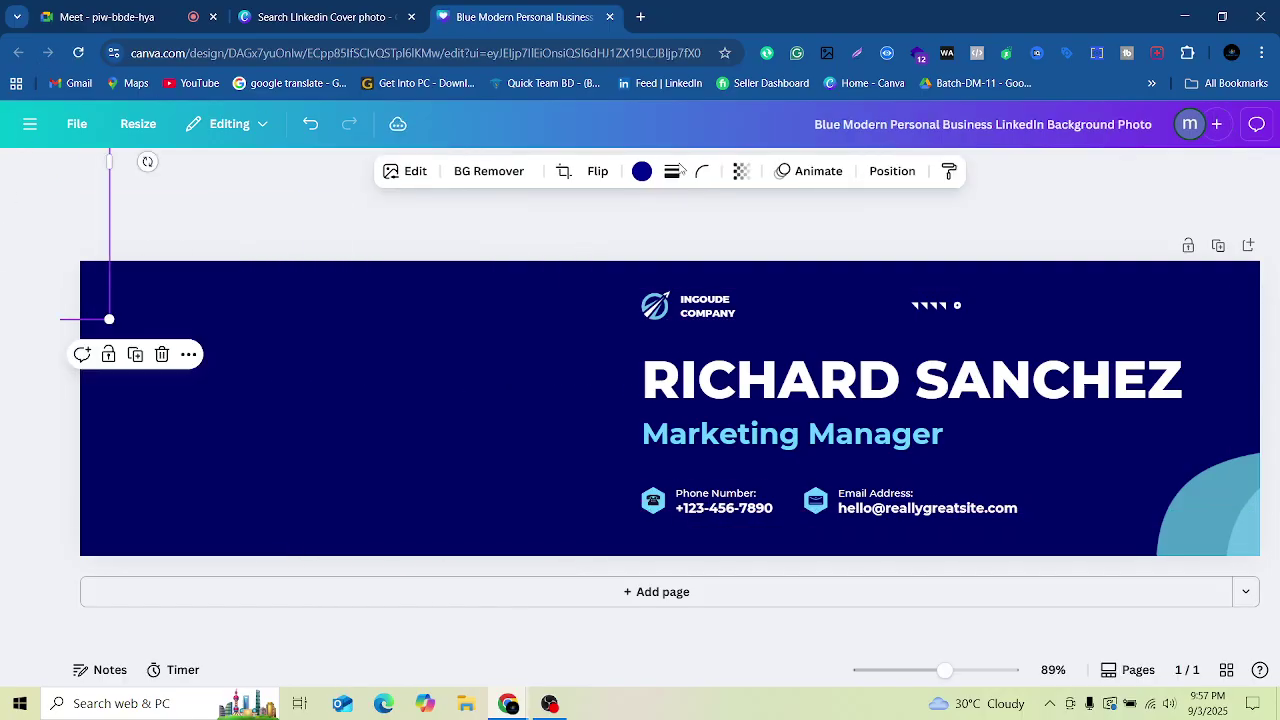
Step: Delete the INGOUDE COMPANY text, the logo icon and the dotted decoration
click(826, 338)
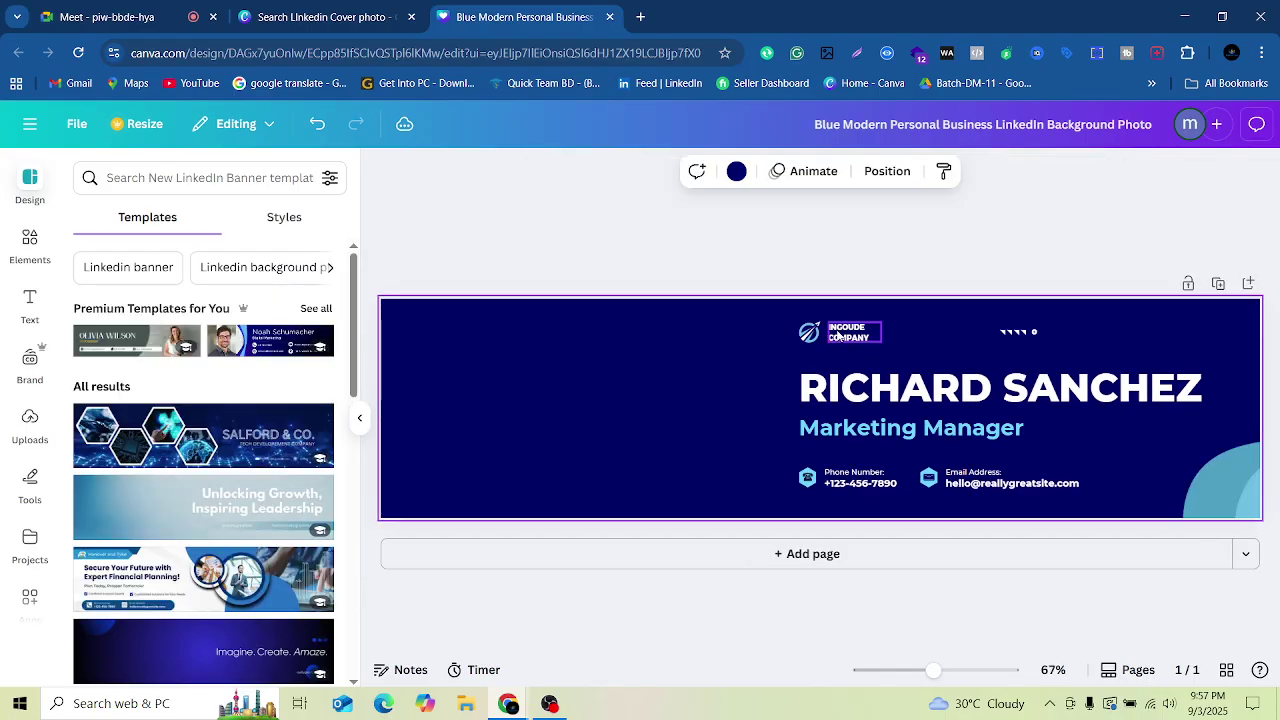
click(830, 337)
key(Delete)
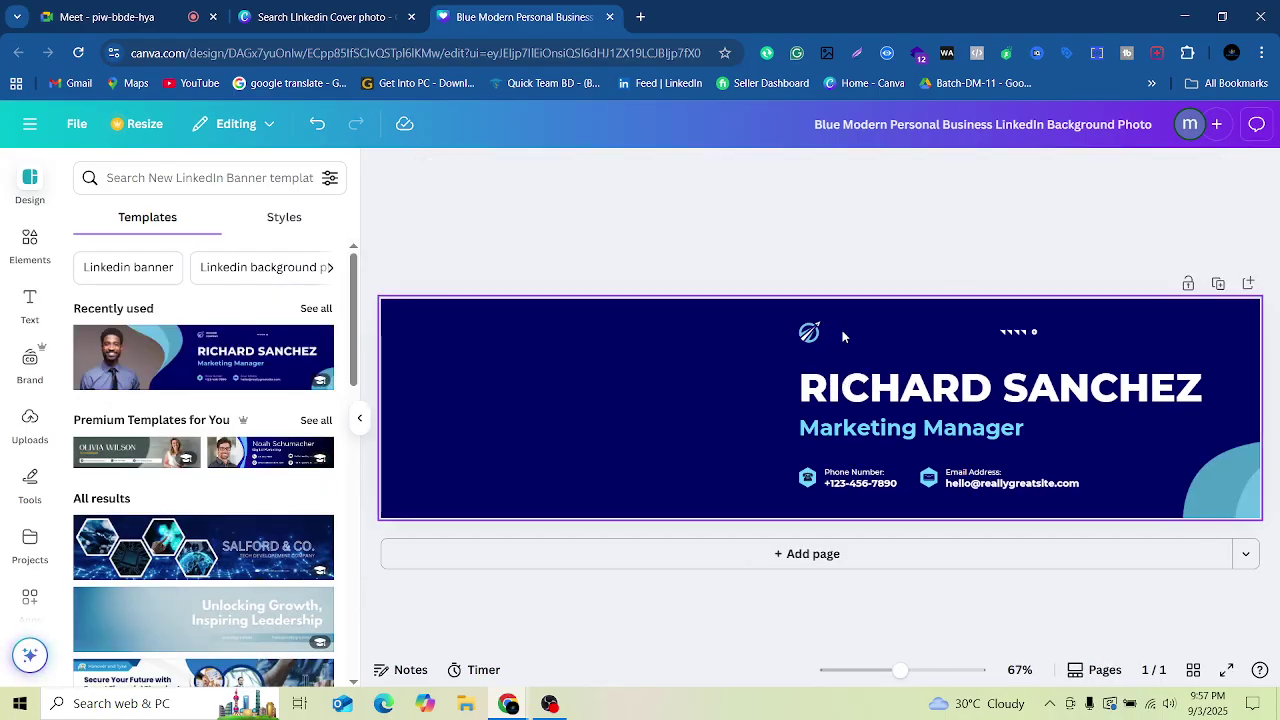
click(810, 334)
key(Delete)
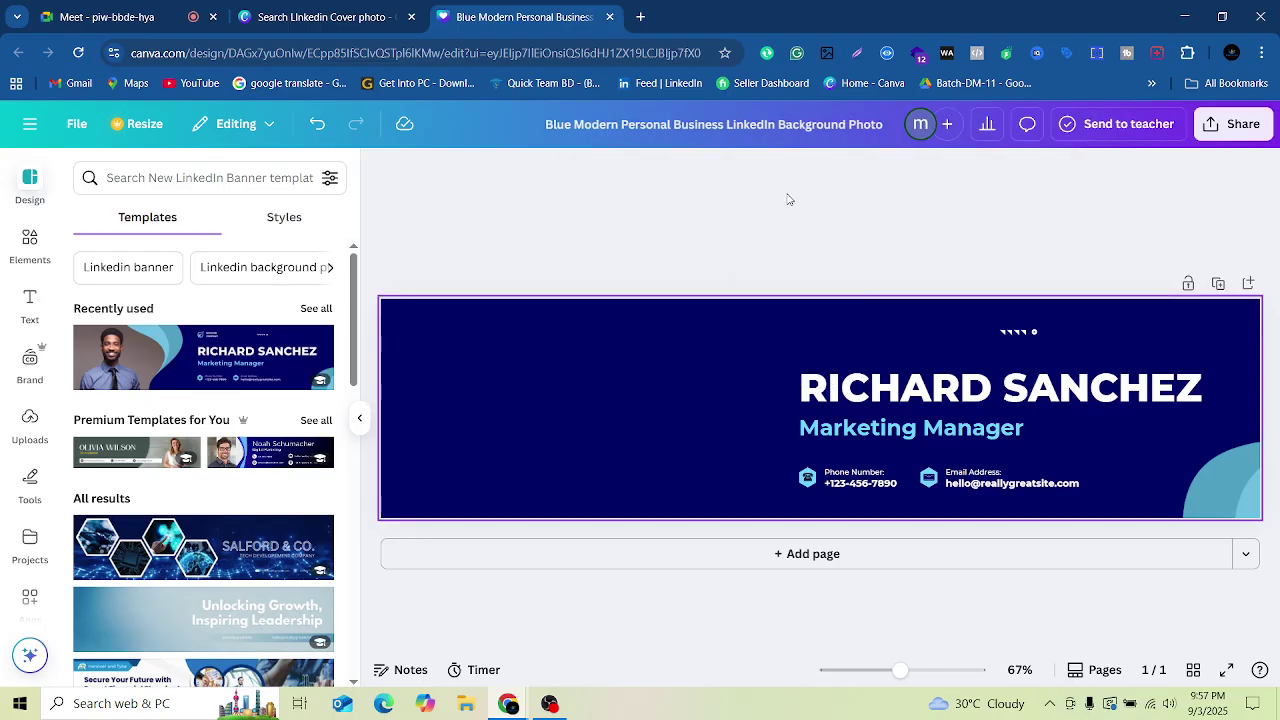
click(1008, 335)
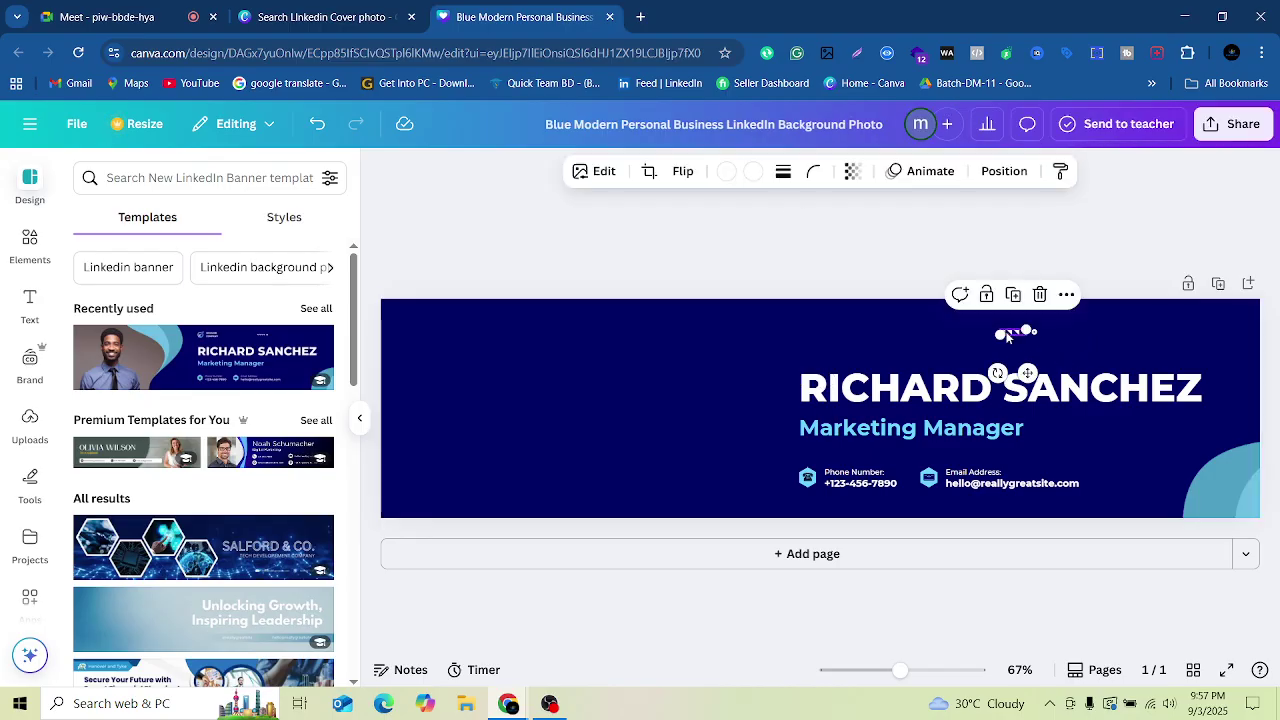
key(Delete)
click(988, 390)
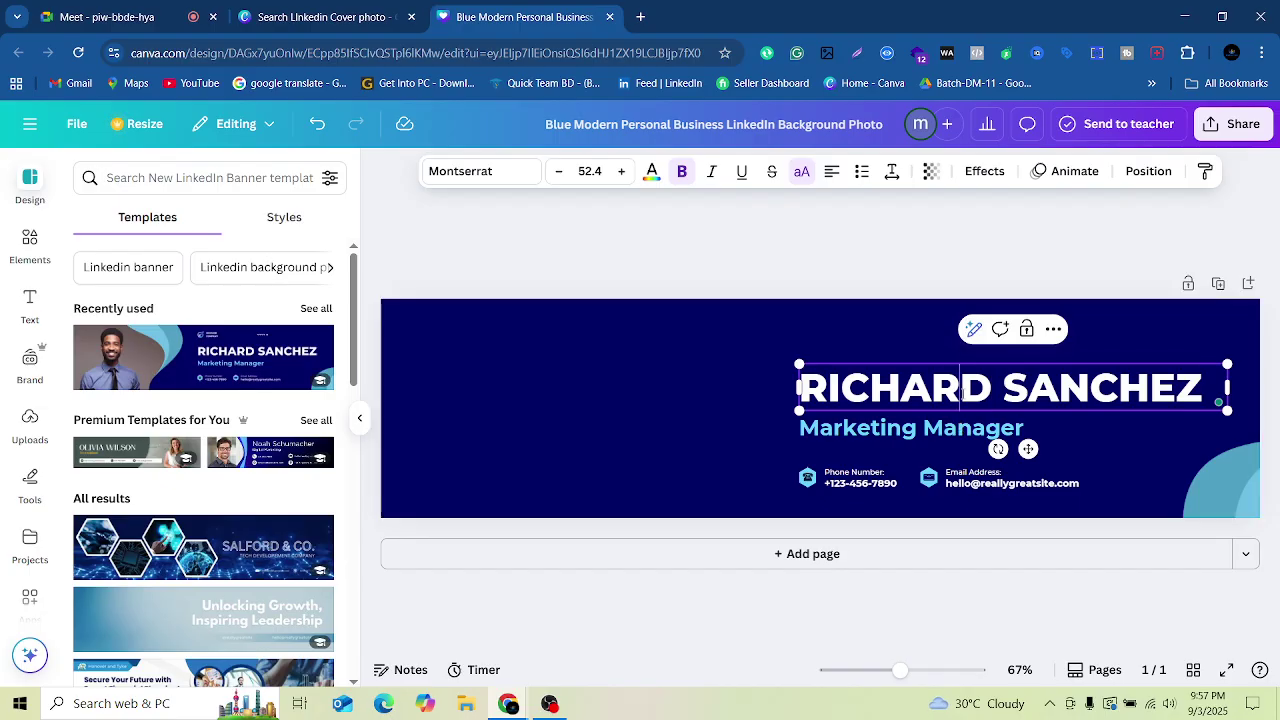
Step: Replace the name heading with the owner's name
double_click(963, 392)
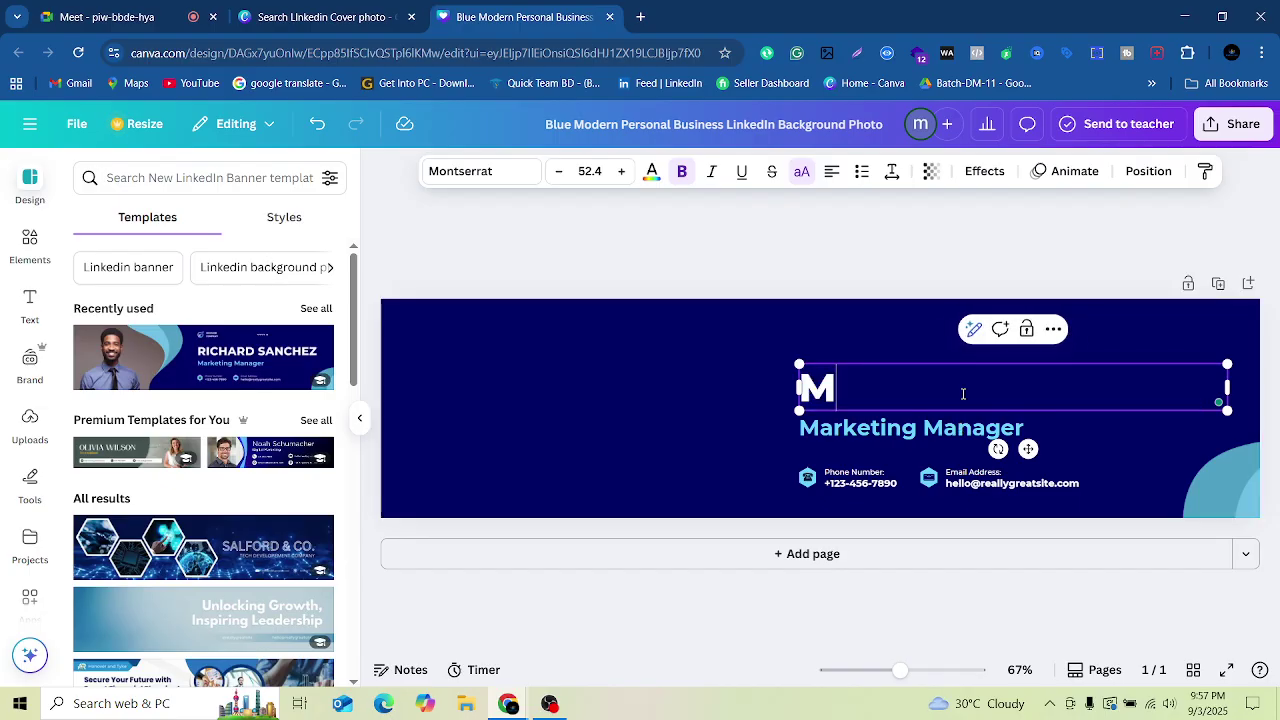
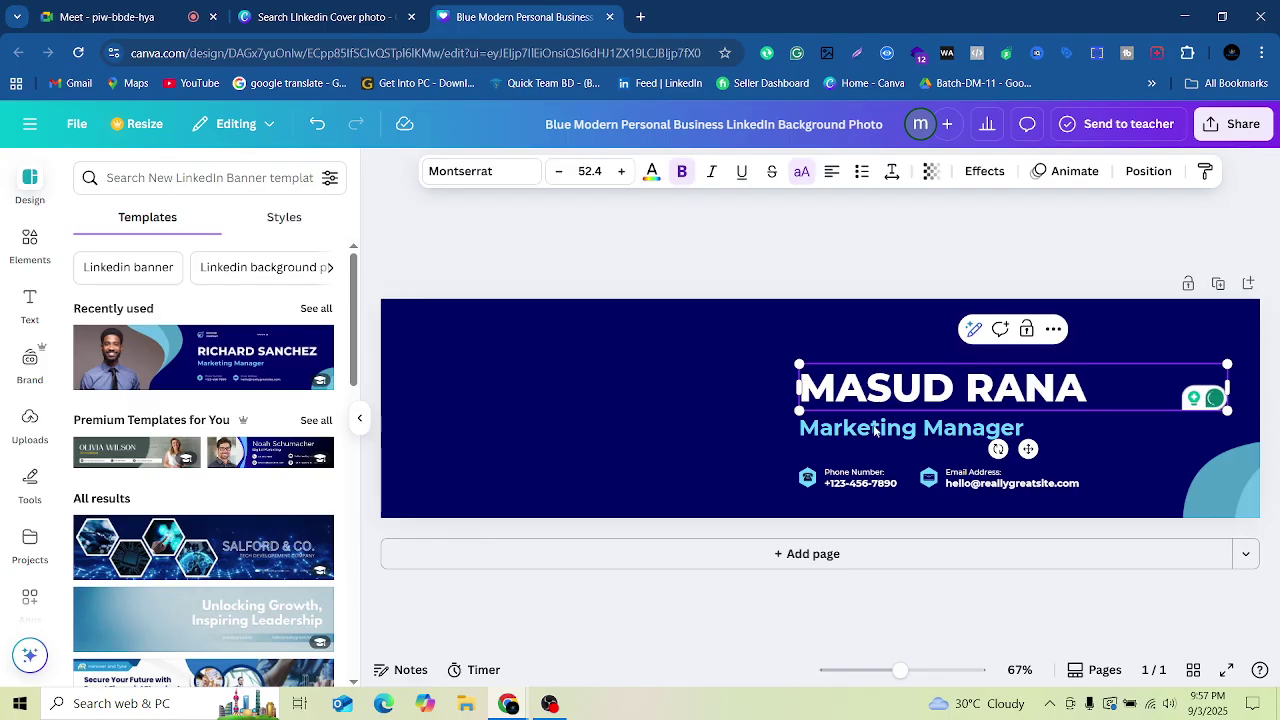
click(870, 330)
Step: Change the job title to 'Data Driven Digital Marketer' and widen it to fit one line
click(898, 430)
click(898, 430)
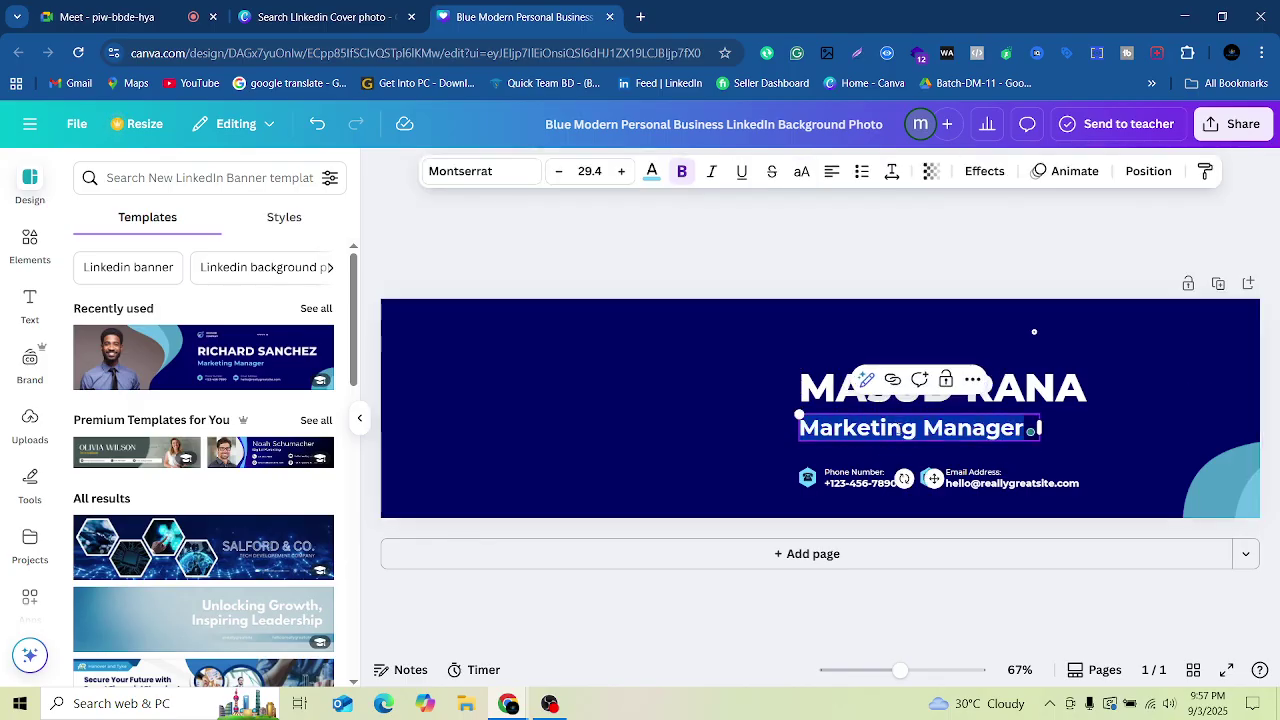
text(f)
key(BackSpace)
text(dat)
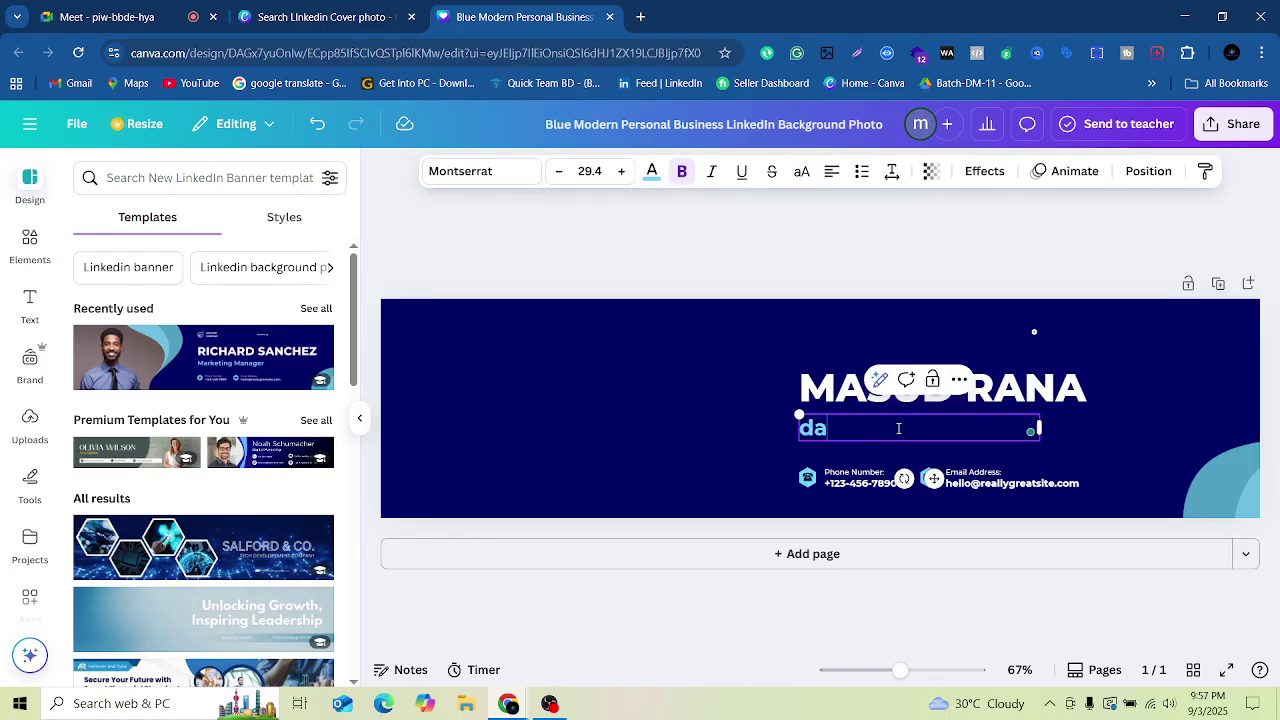
key(BackSpace)
key(BackSpace)
key(BackSpace)
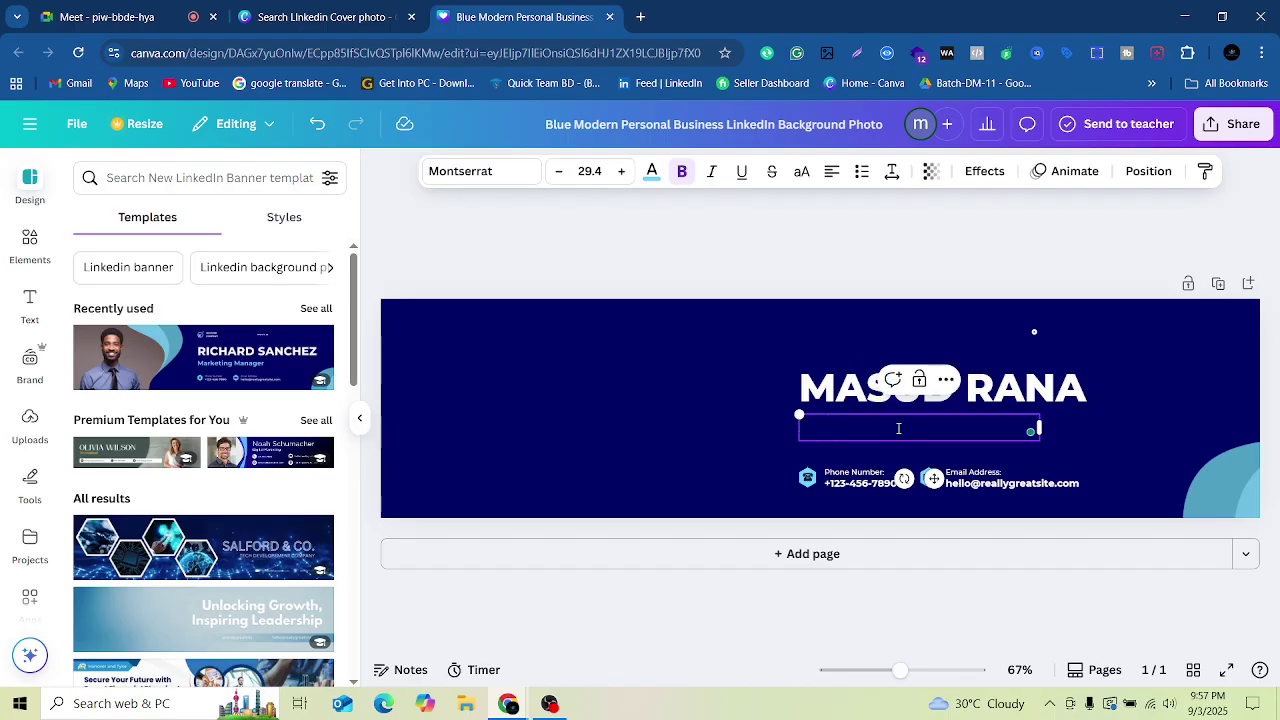
text(Data )
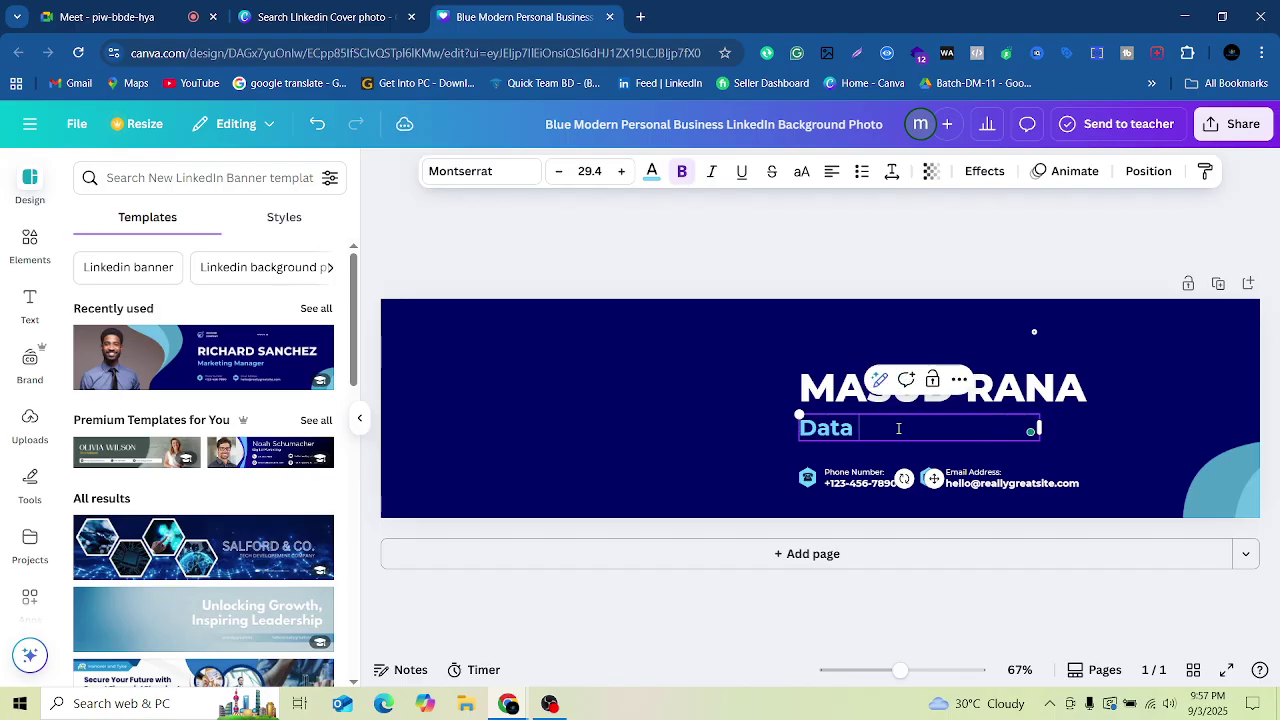
text(Drov)
text(ven)
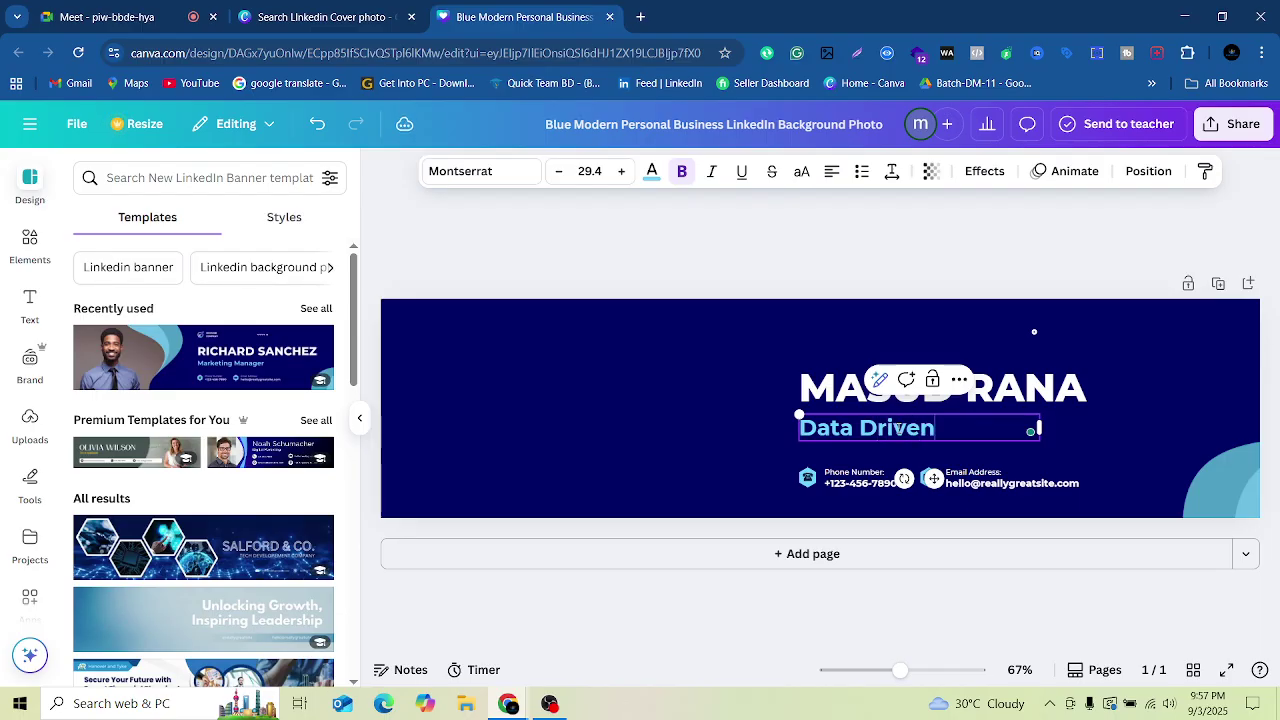
text( Digital M)
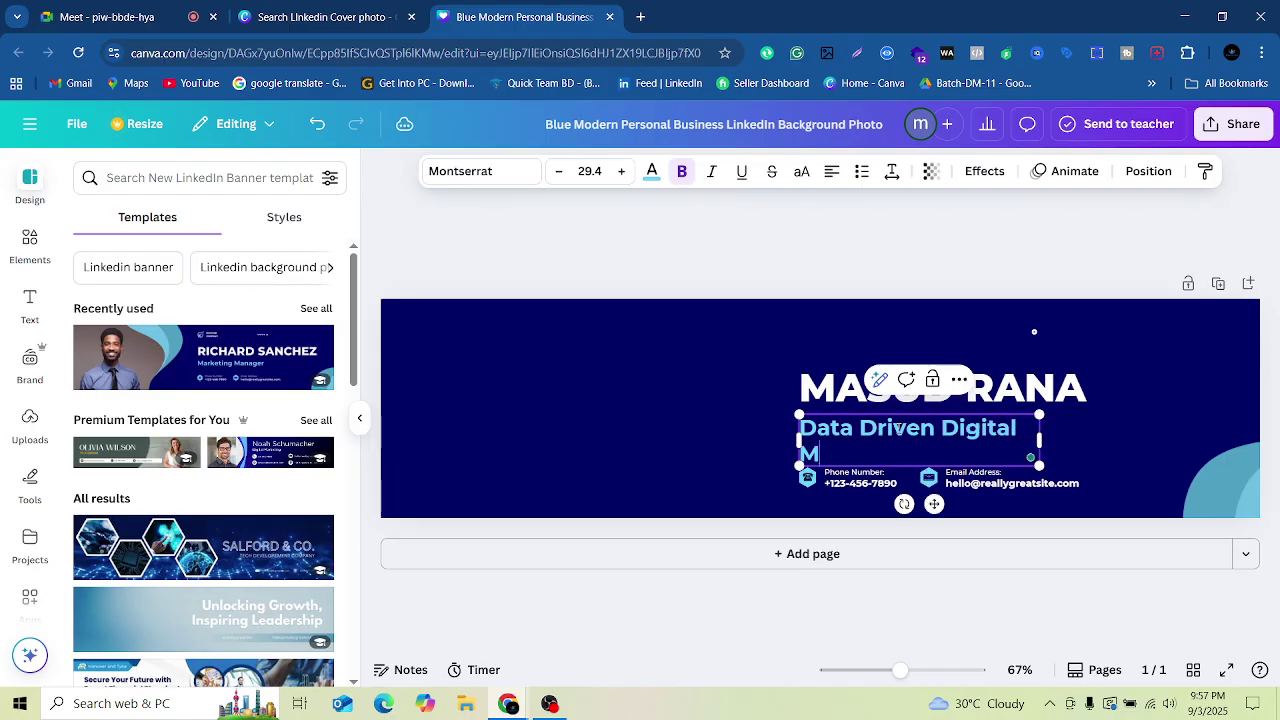
text(arketer)
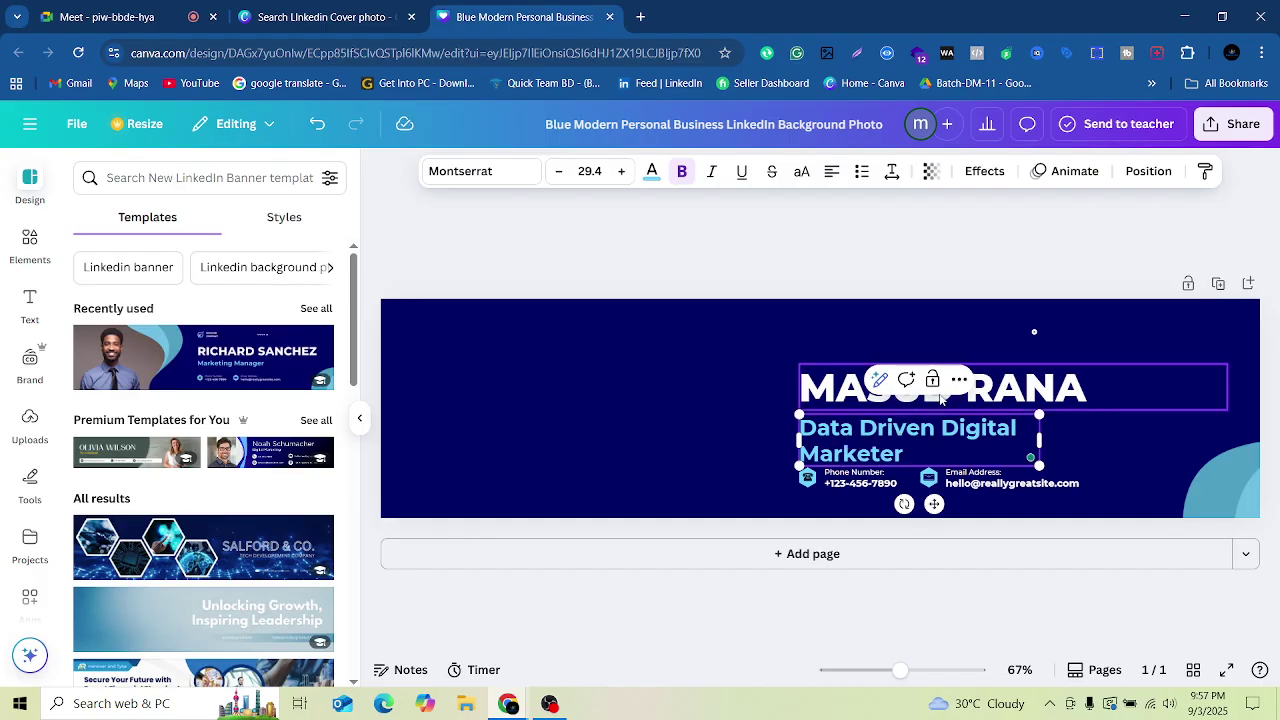
click(1038, 438)
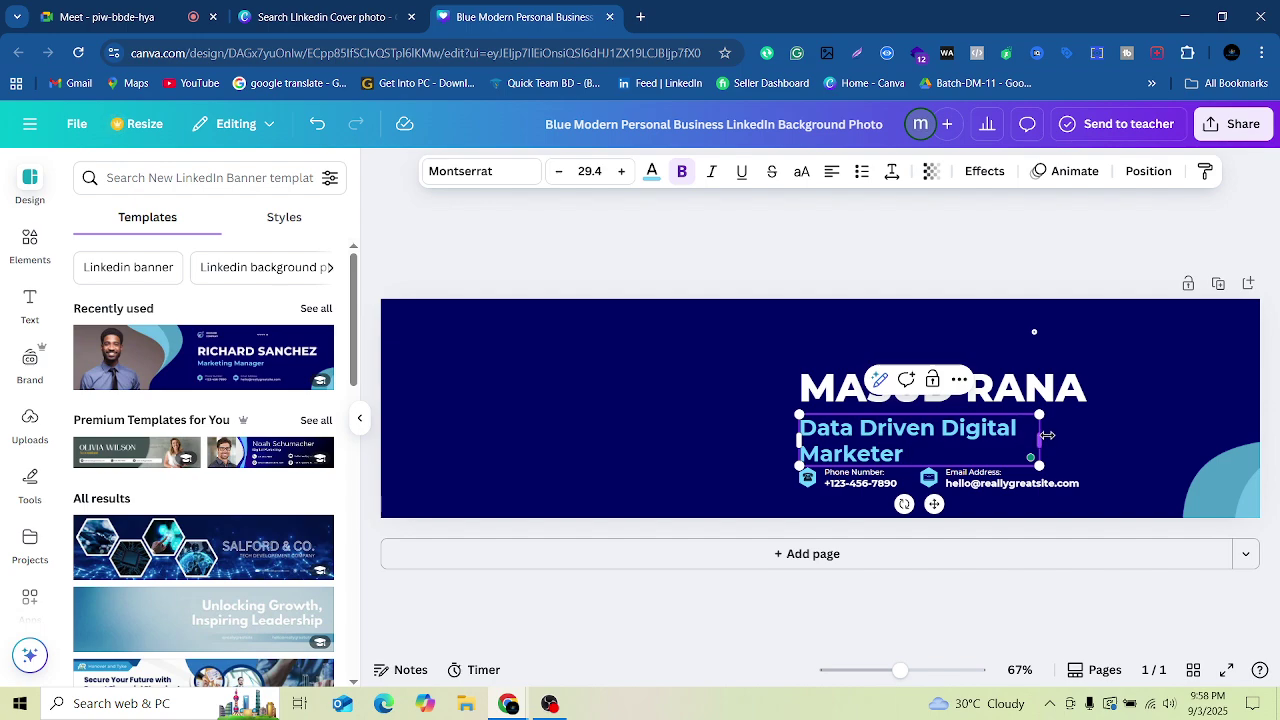
drag(1048, 433, 1140, 422)
click(856, 483)
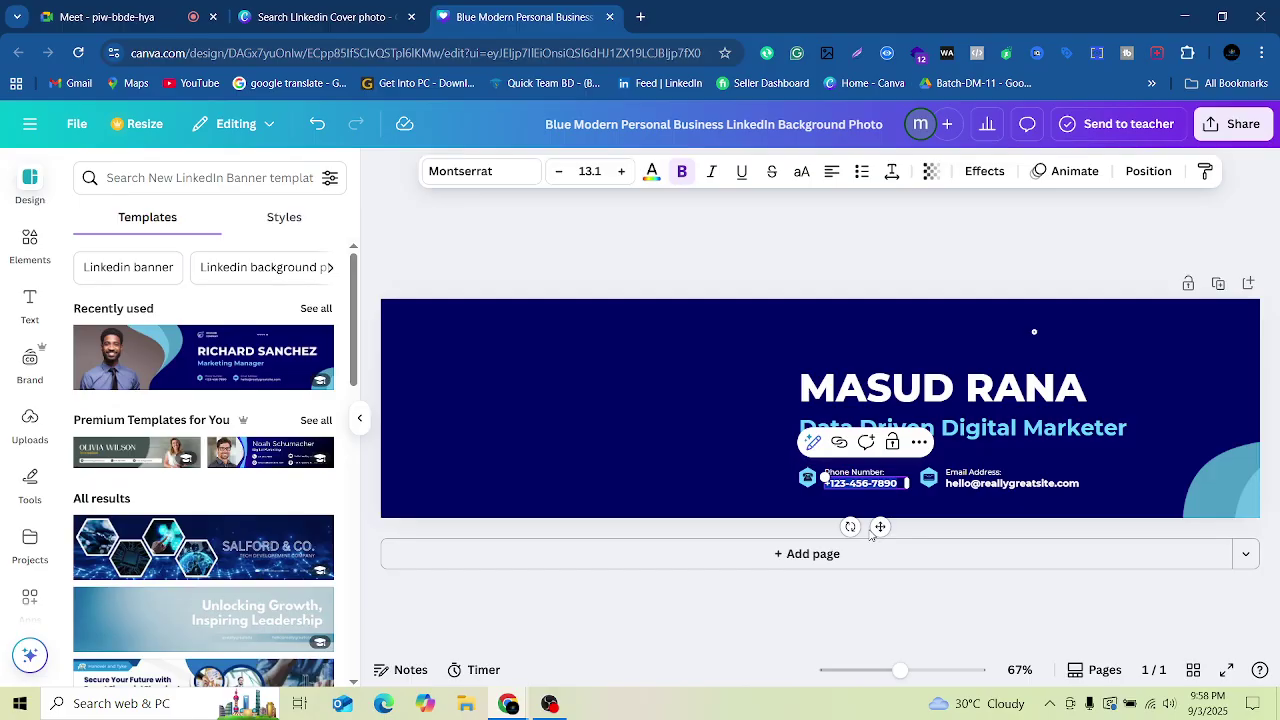
key(BackSpace)
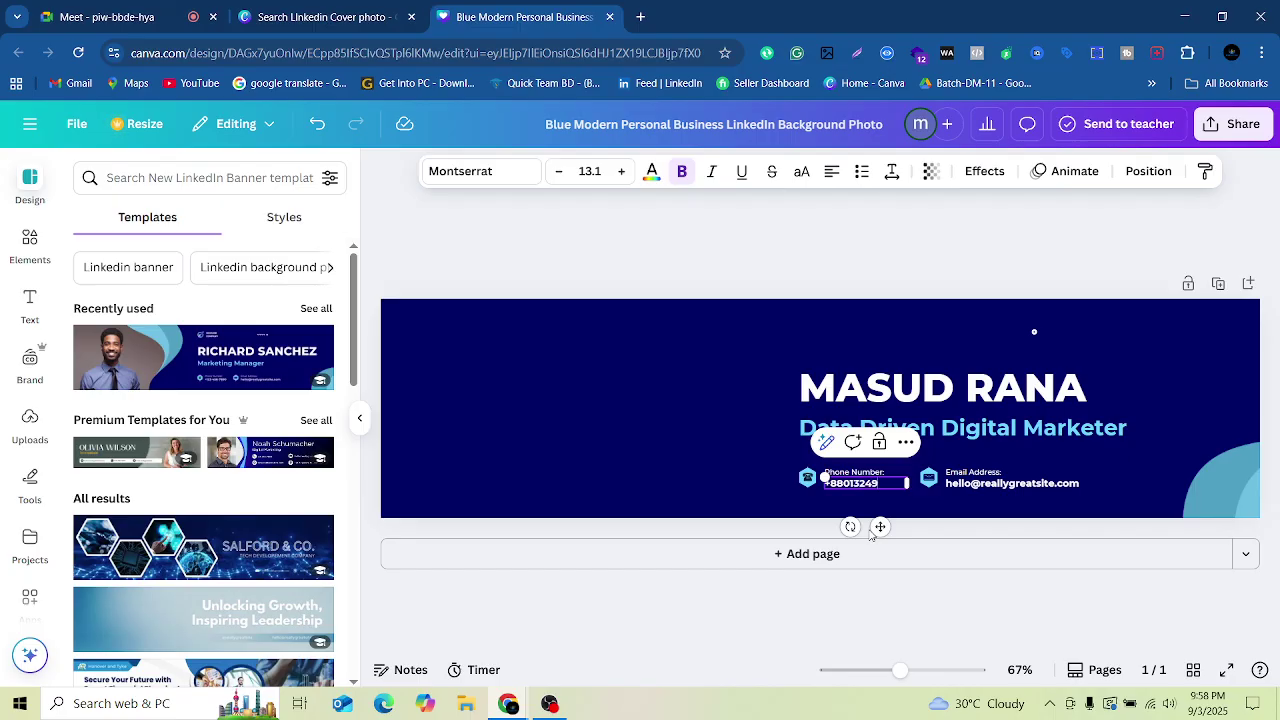
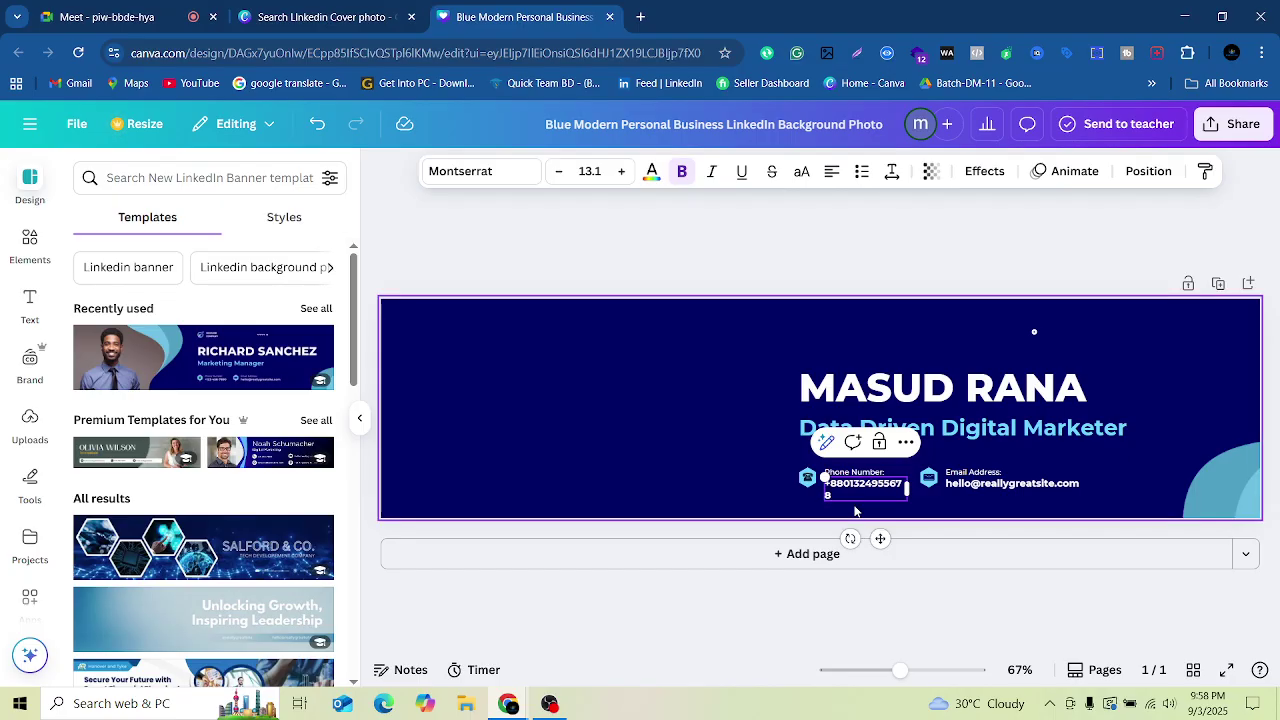
click(985, 488)
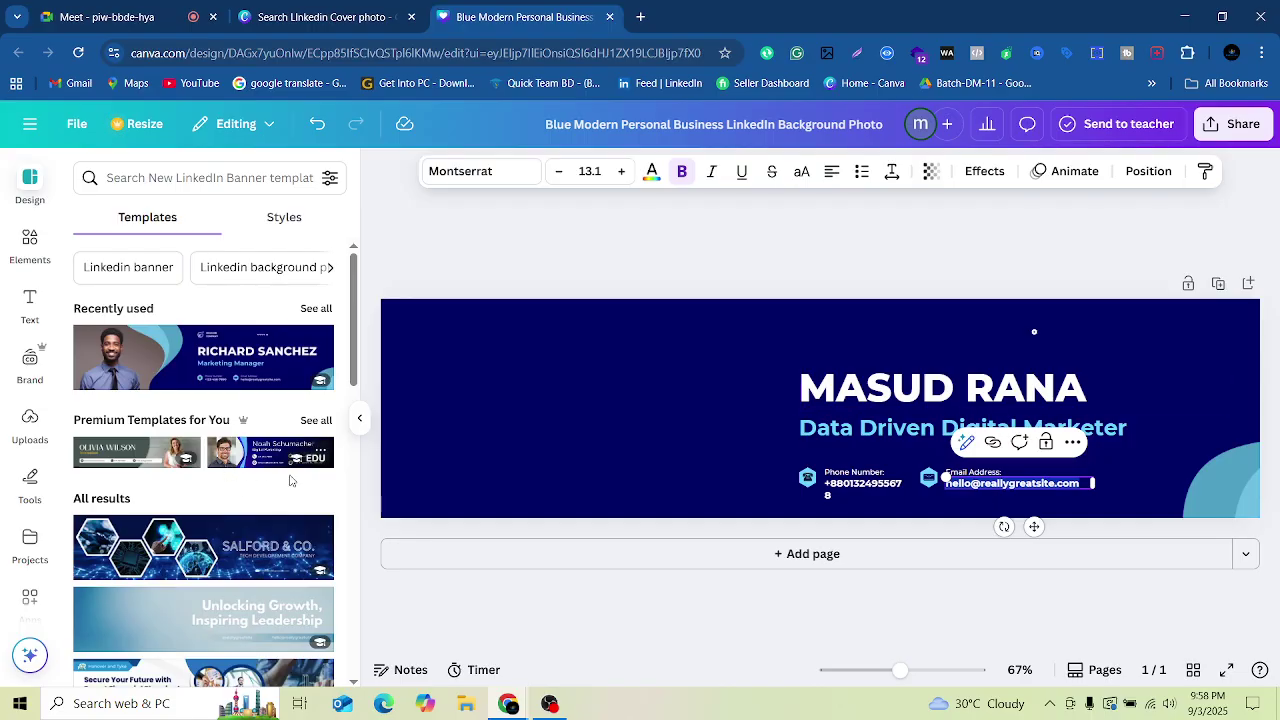
Step: Return to the tab with the LinkedIn cover template search results
scroll(238, 620, down, 1)
scroll(238, 620, down, 1)
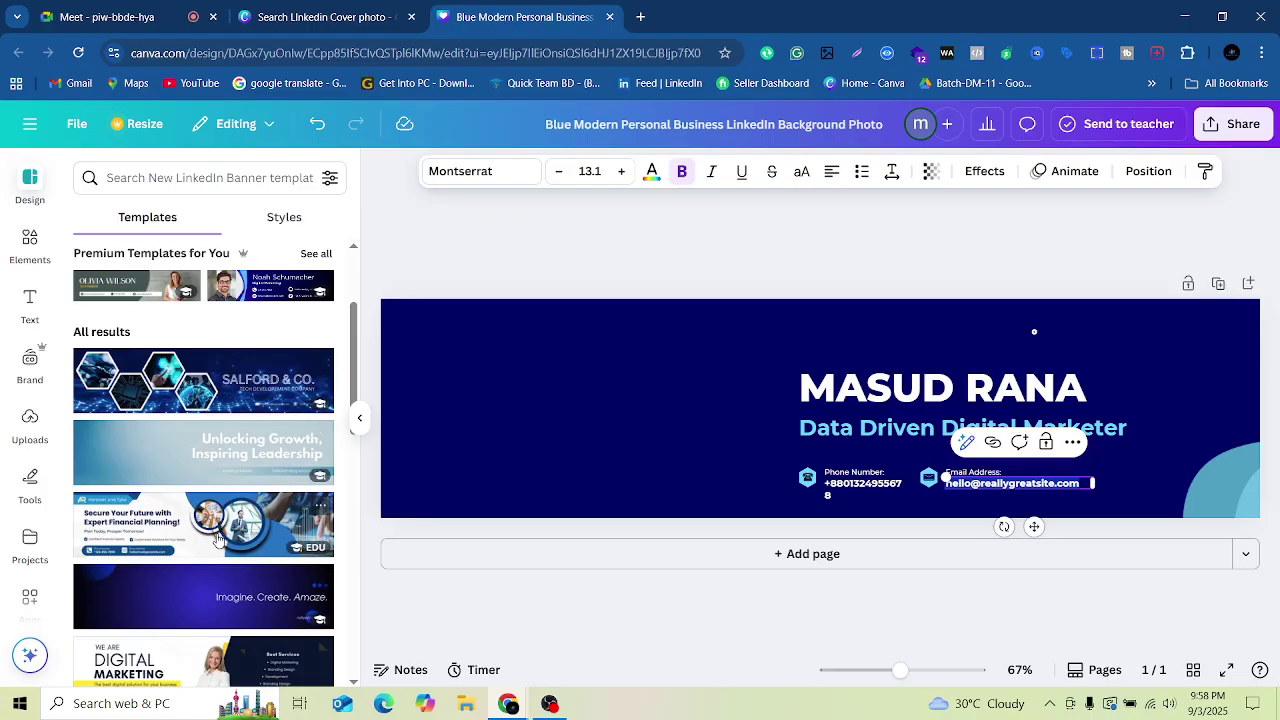
scroll(225, 522, down, 1)
scroll(228, 525, down, 4)
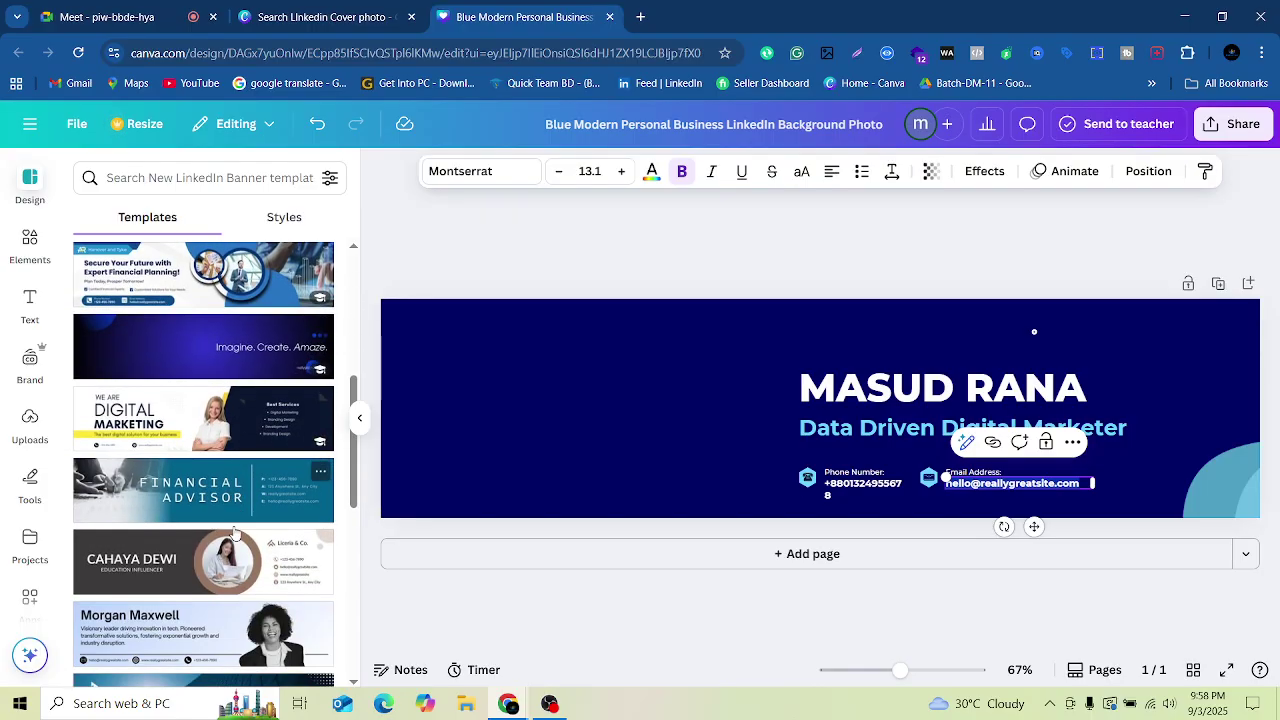
scroll(229, 527, up, 1)
scroll(213, 503, up, 10)
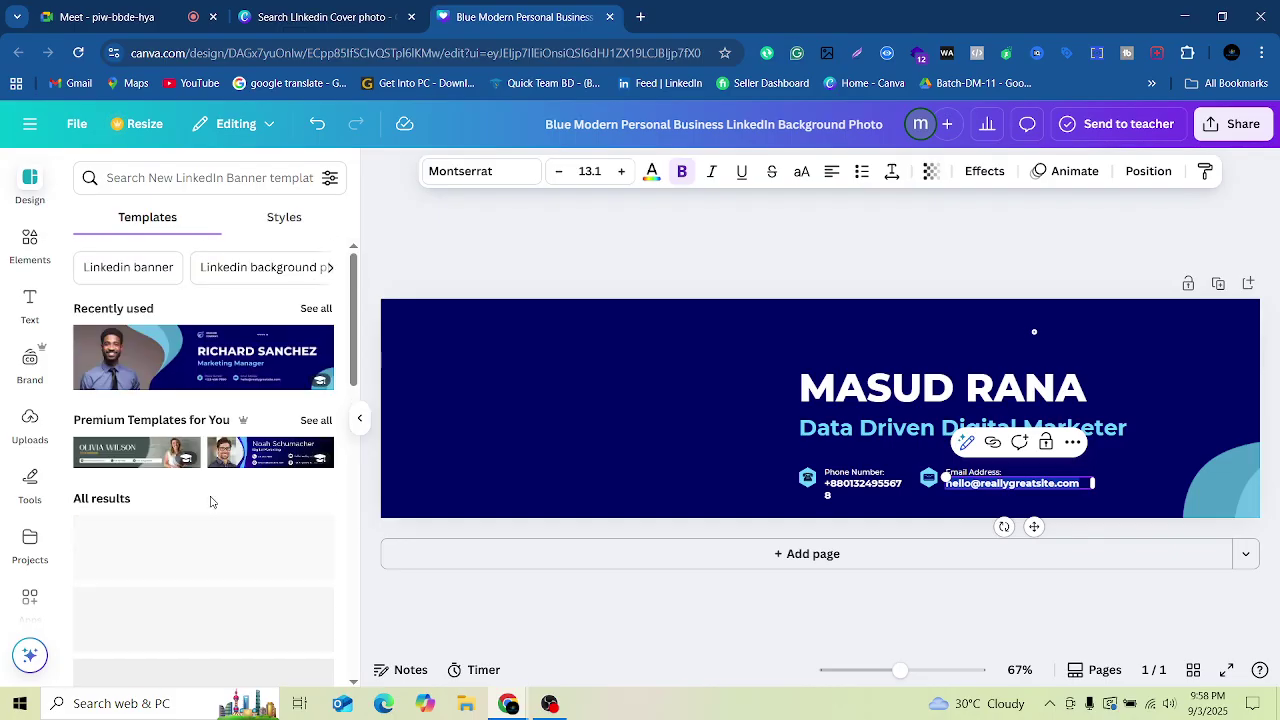
click(330, 17)
Step: Close the template detail and scroll through all the LinkedIn cover template results
scroll(509, 443, down, 3)
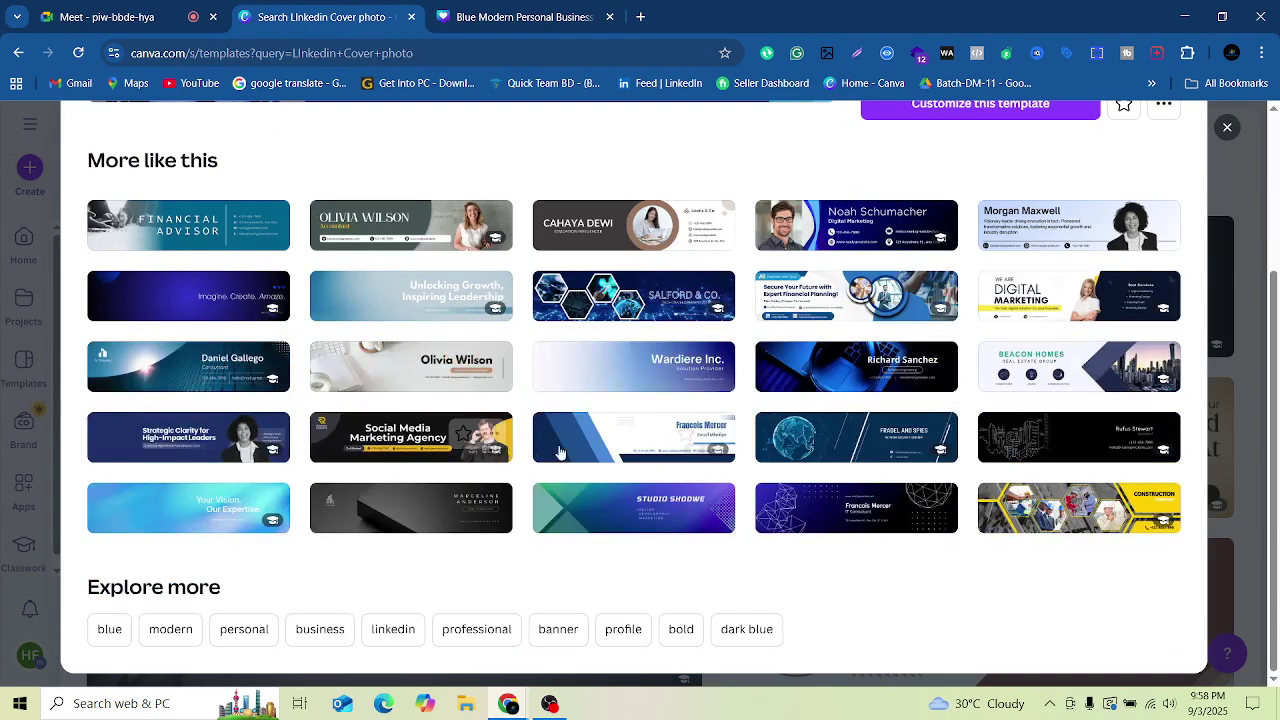
scroll(702, 487, up, 5)
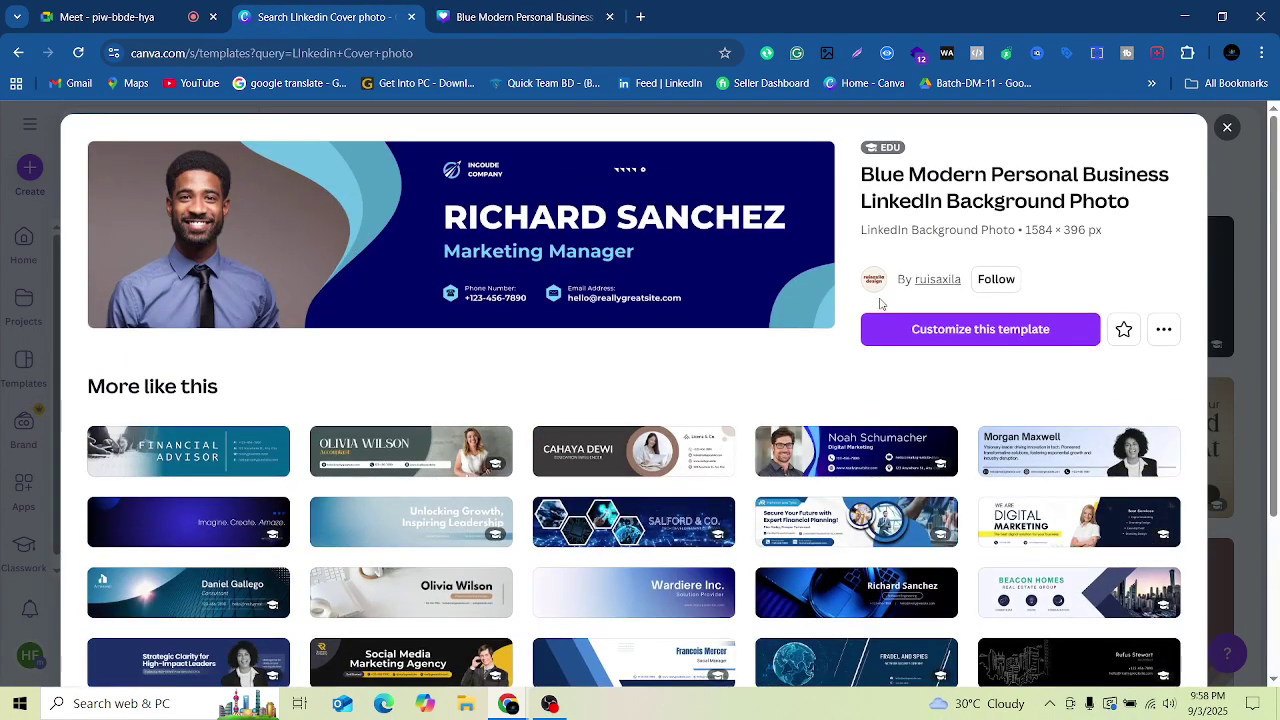
click(1227, 127)
scroll(838, 390, down, 6)
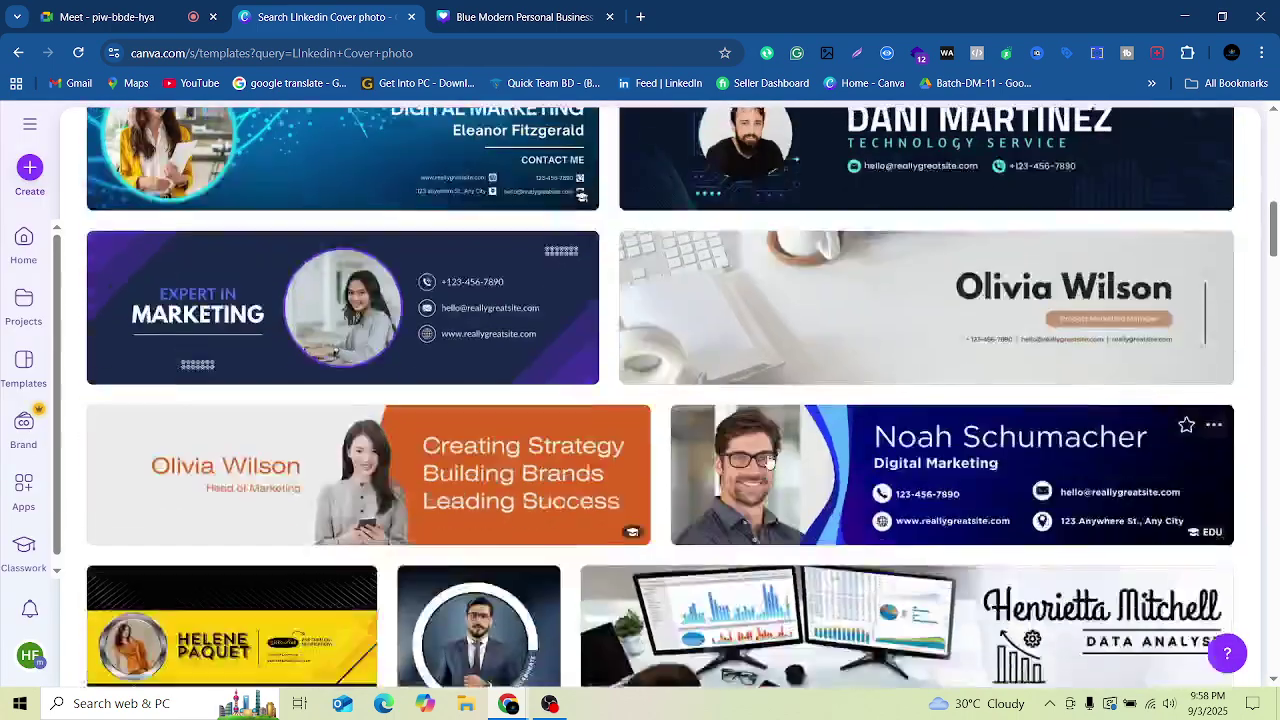
scroll(763, 455, up, 3)
scroll(763, 455, down, 10)
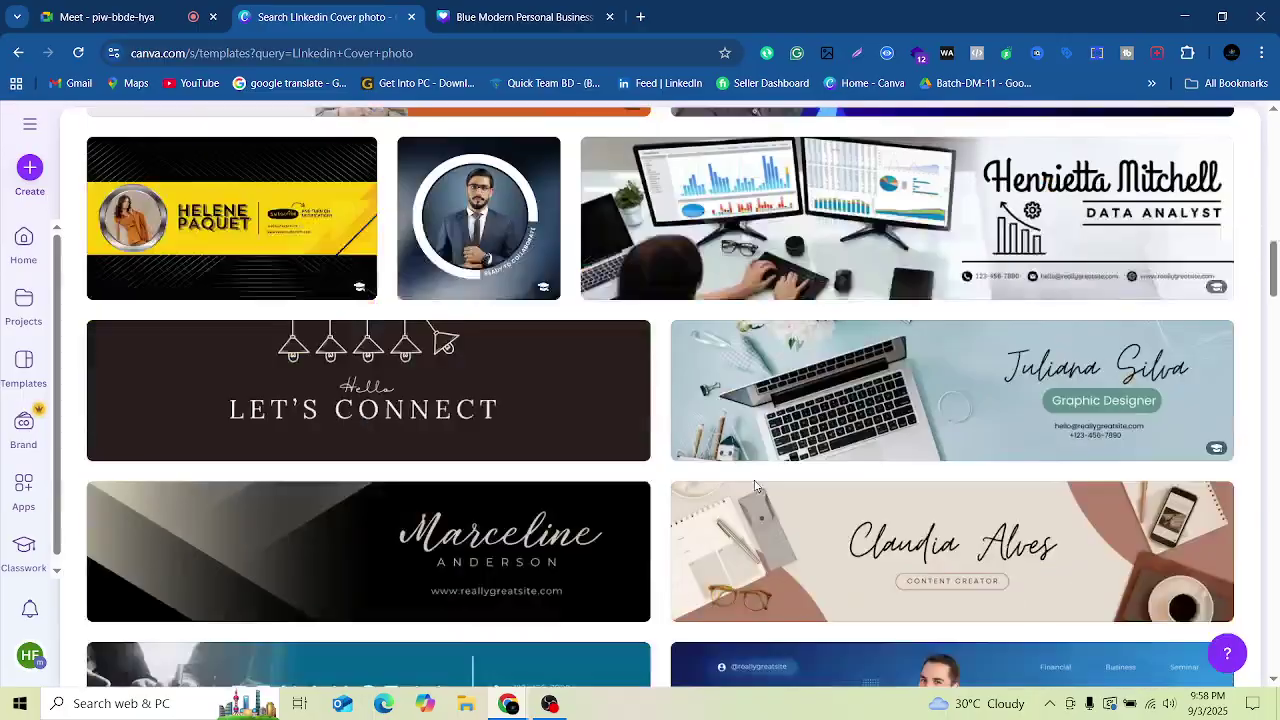
scroll(740, 502, up, 2)
scroll(731, 494, down, 8)
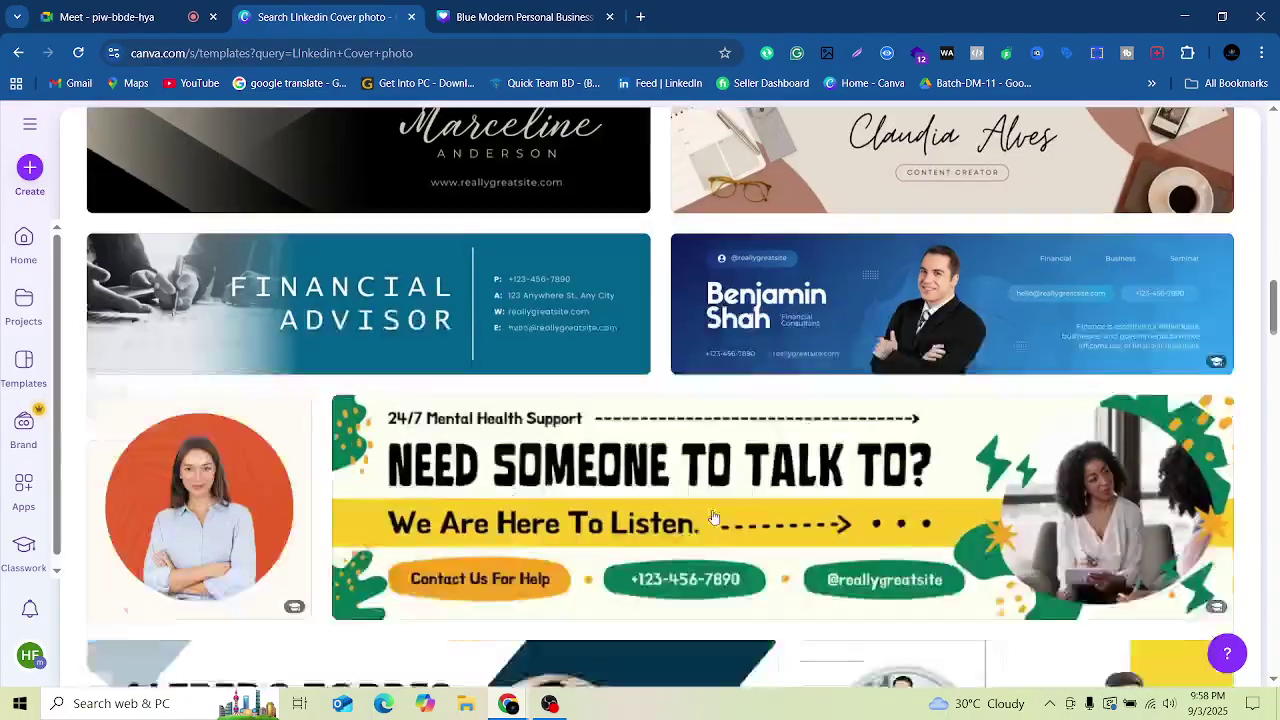
scroll(677, 449, up, 3)
scroll(651, 444, down, 8)
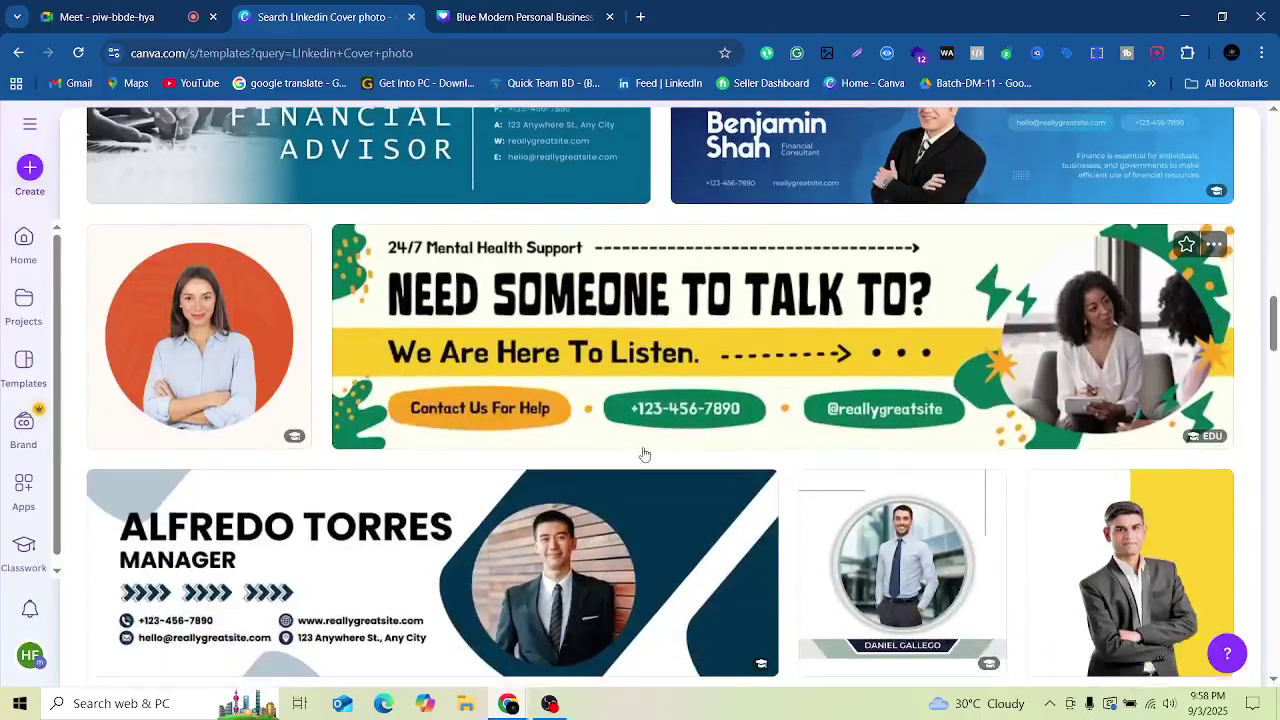
scroll(629, 472, down, 12)
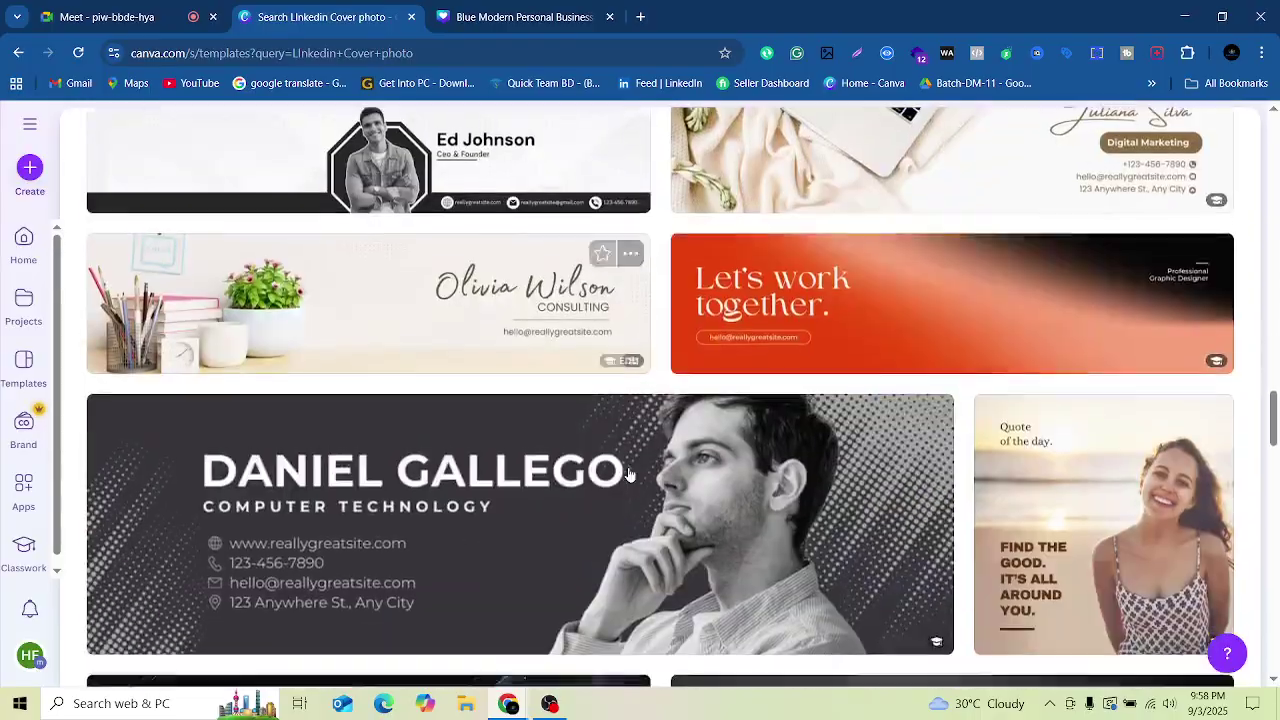
scroll(619, 483, down, 12)
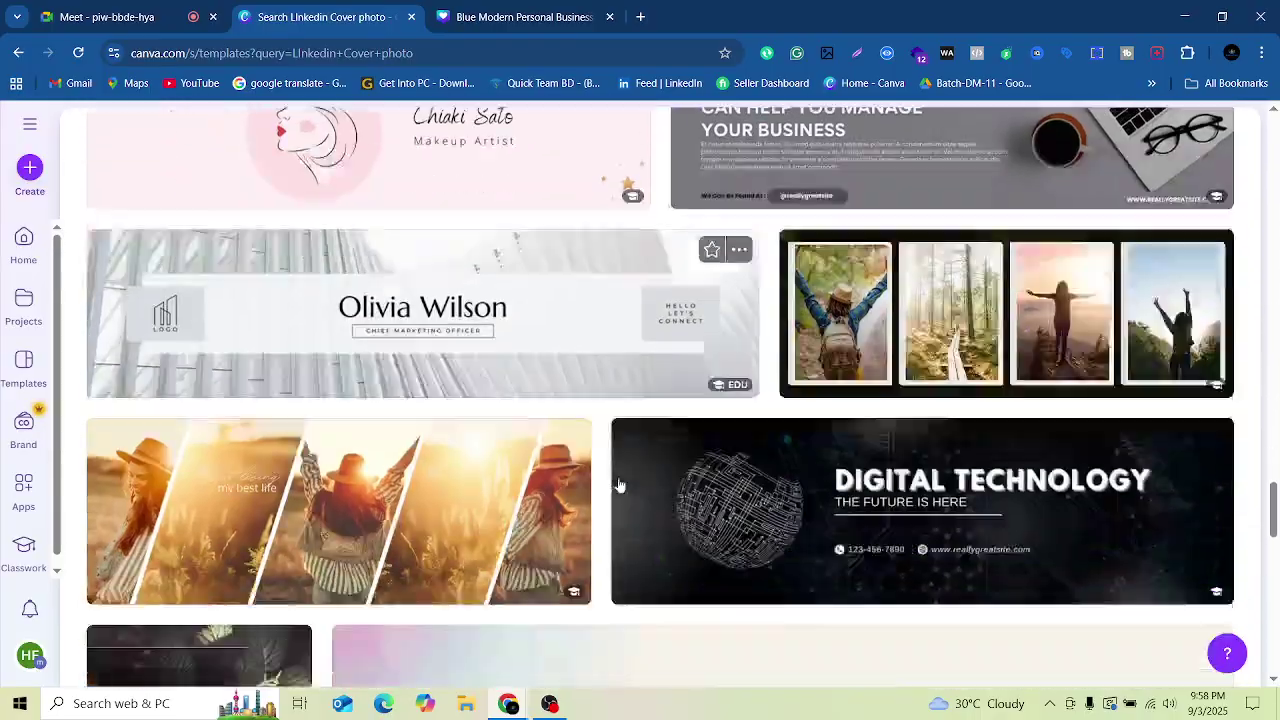
scroll(605, 505, down, 8)
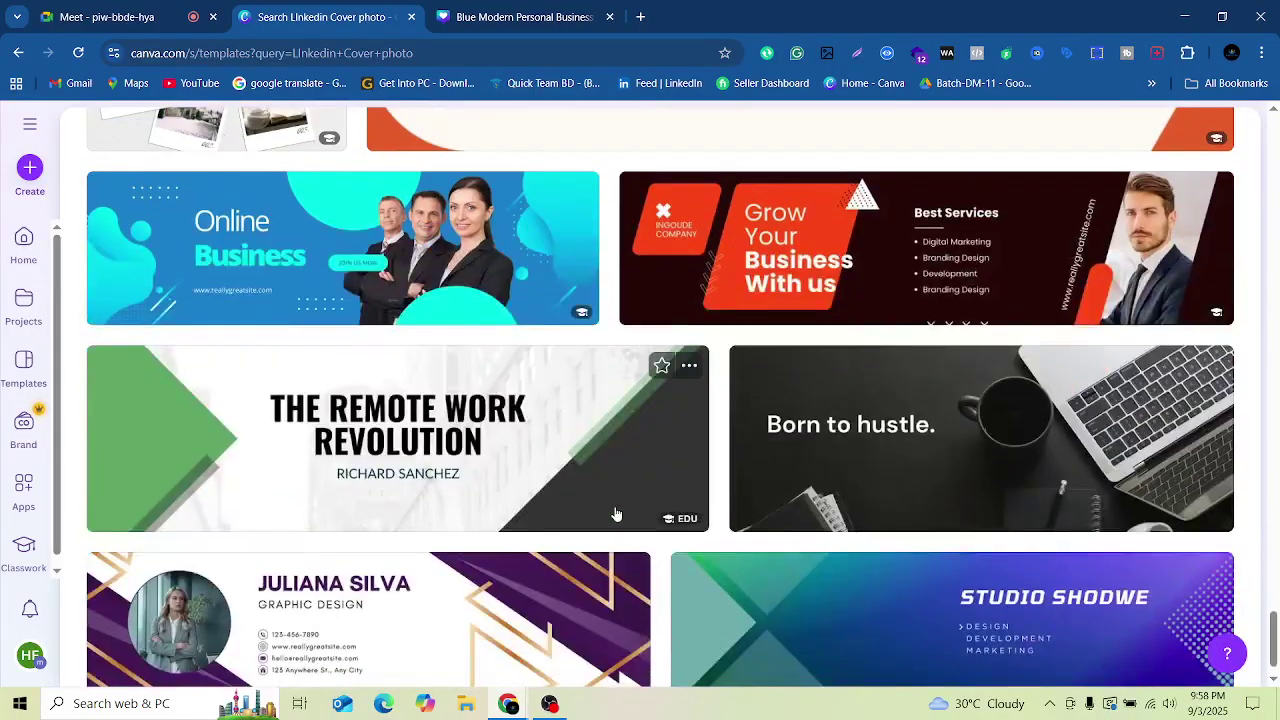
scroll(617, 514, down, 6)
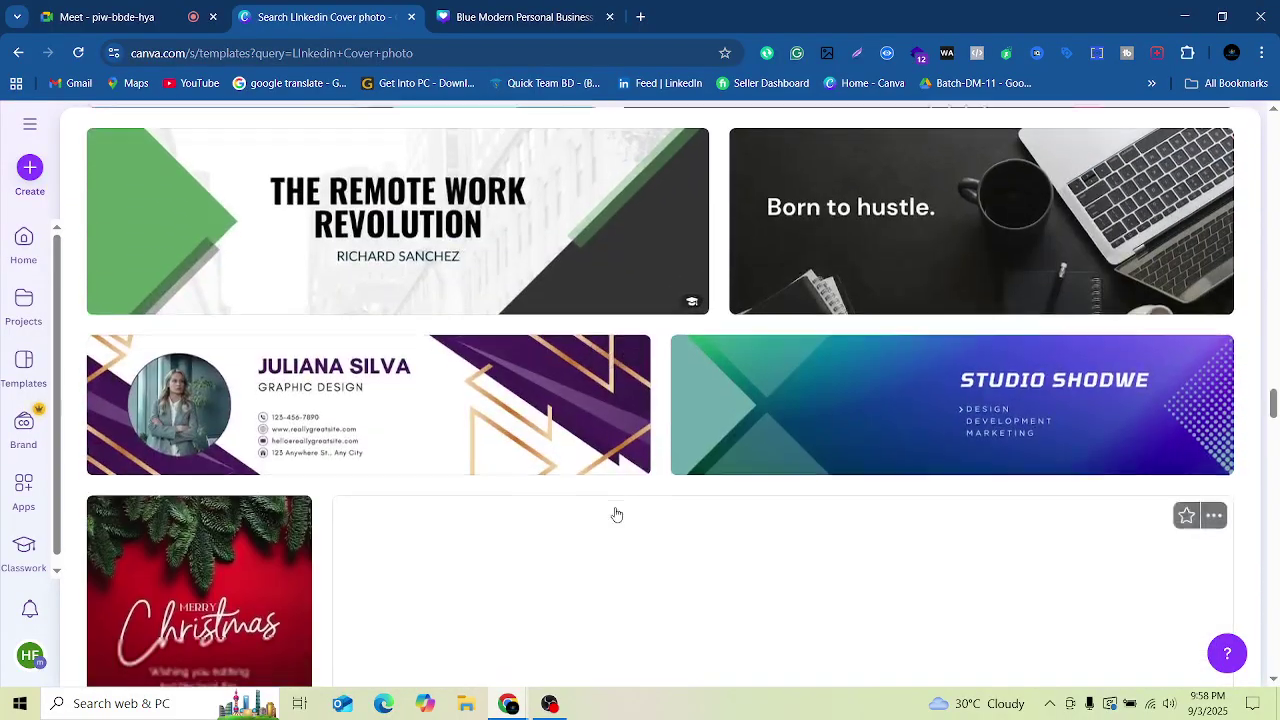
scroll(620, 512, down, 4)
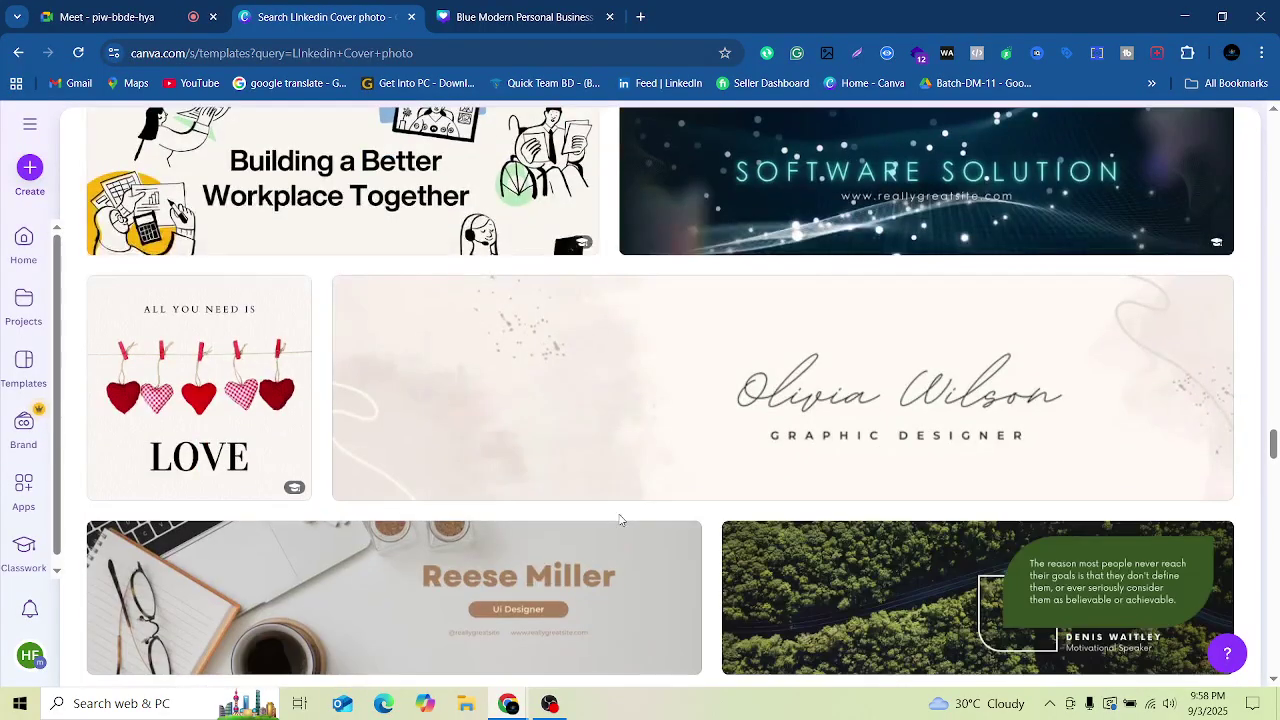
scroll(615, 505, up, 20)
scroll(525, 270, up, 20)
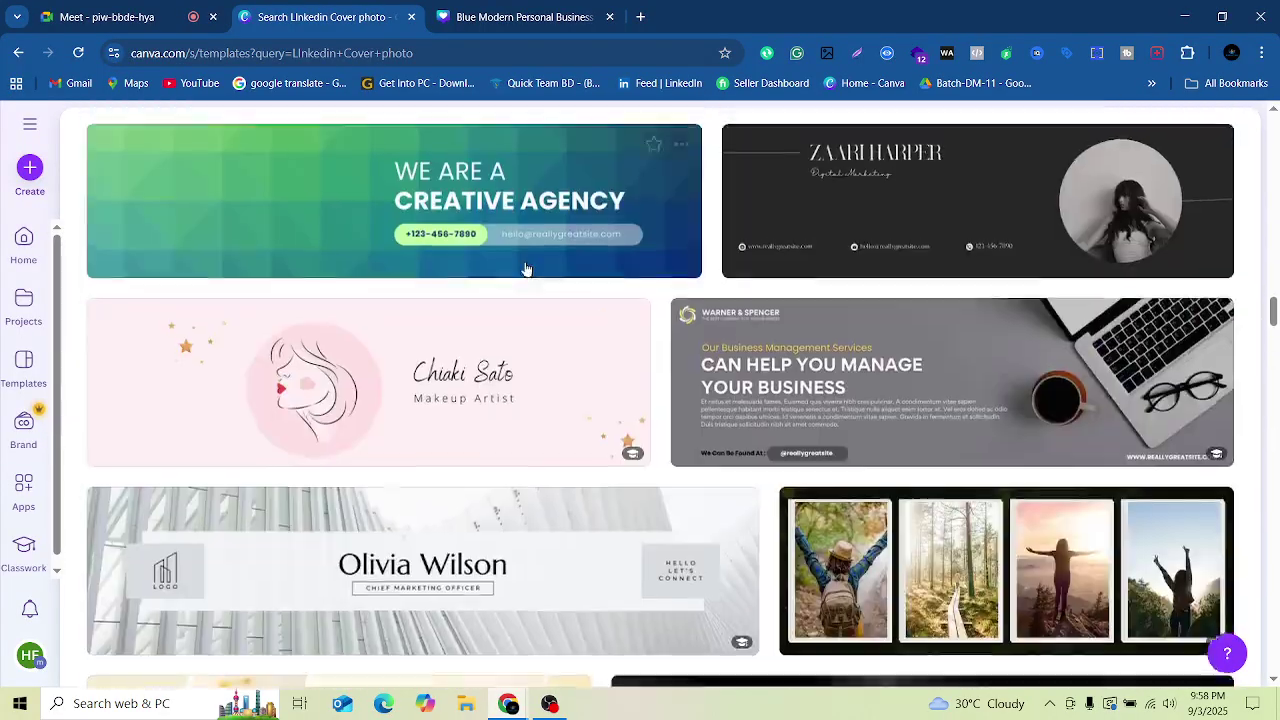
scroll(509, 238, up, 15)
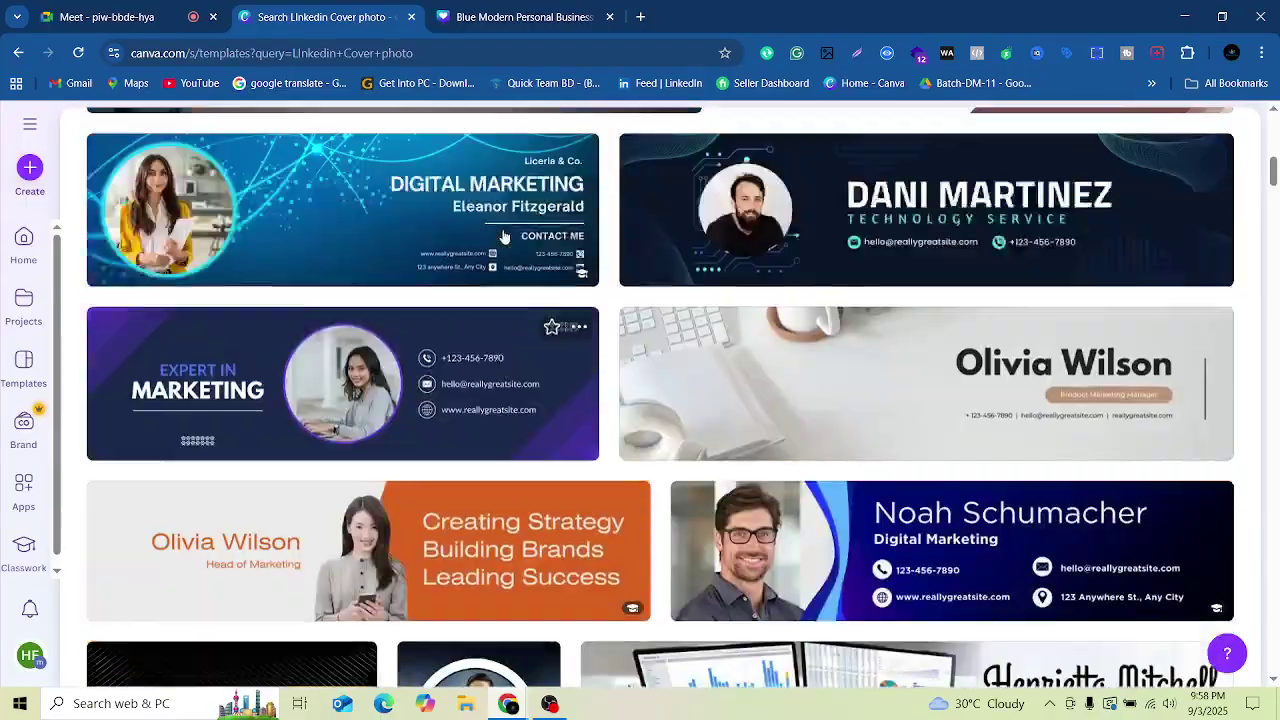
scroll(464, 437, down, 3)
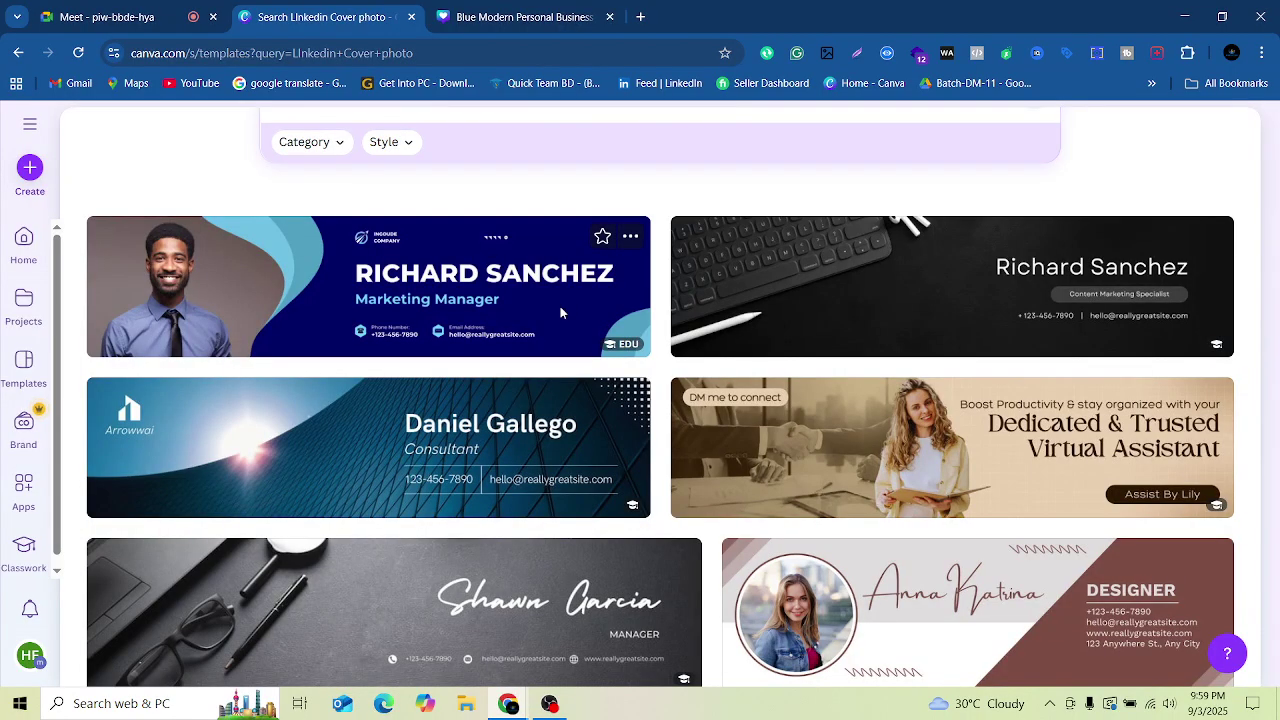
Step: Preview another banner template, then close the Blue Modern Personal Business design tab
click(561, 310)
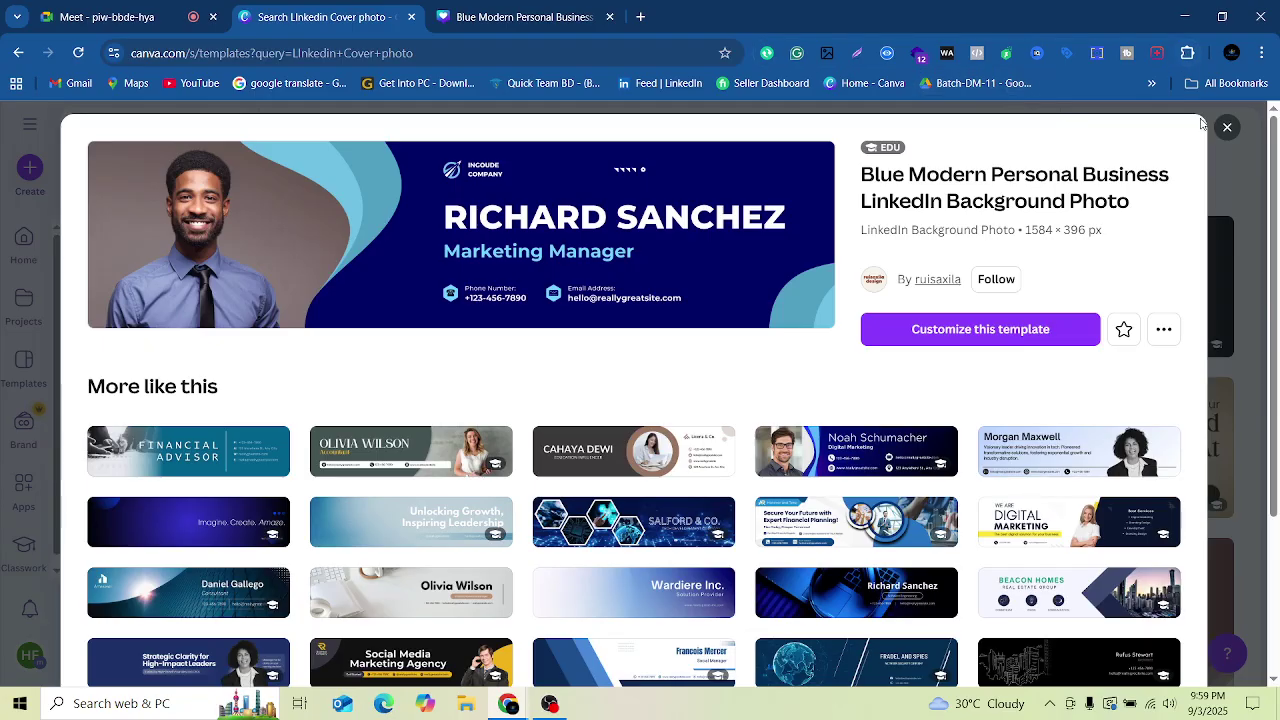
click(1235, 134)
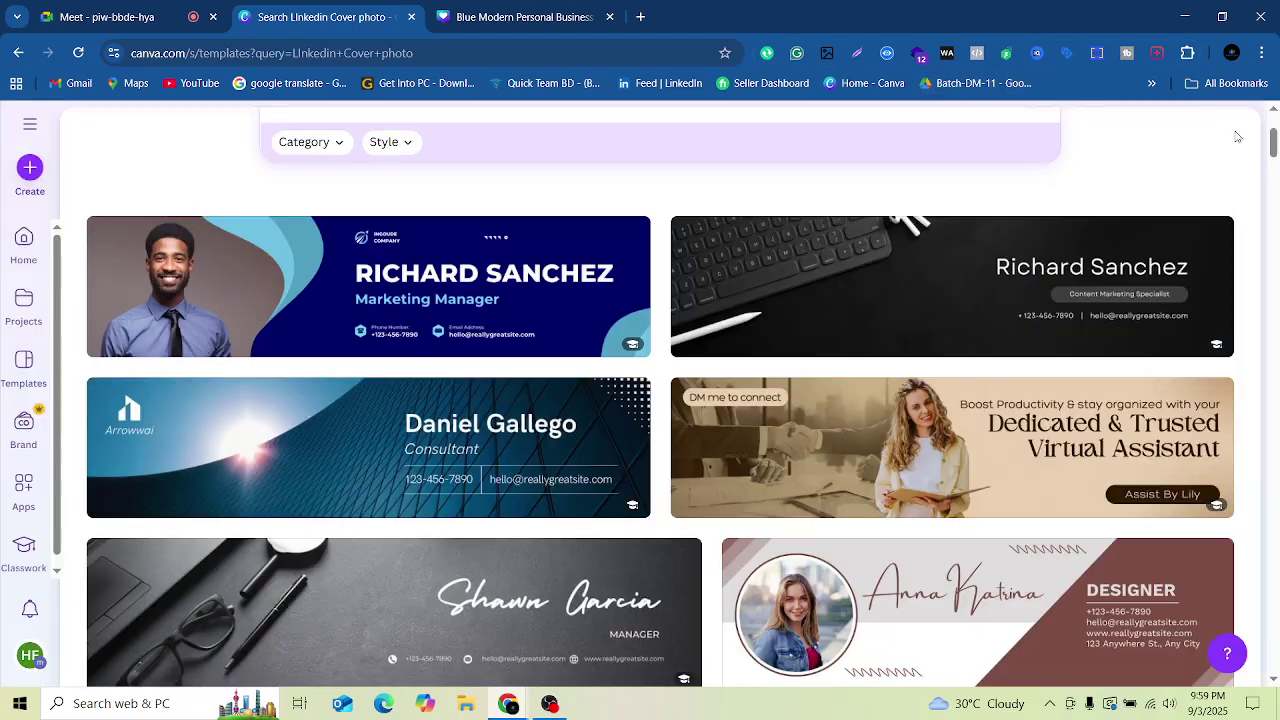
click(500, 20)
click(610, 17)
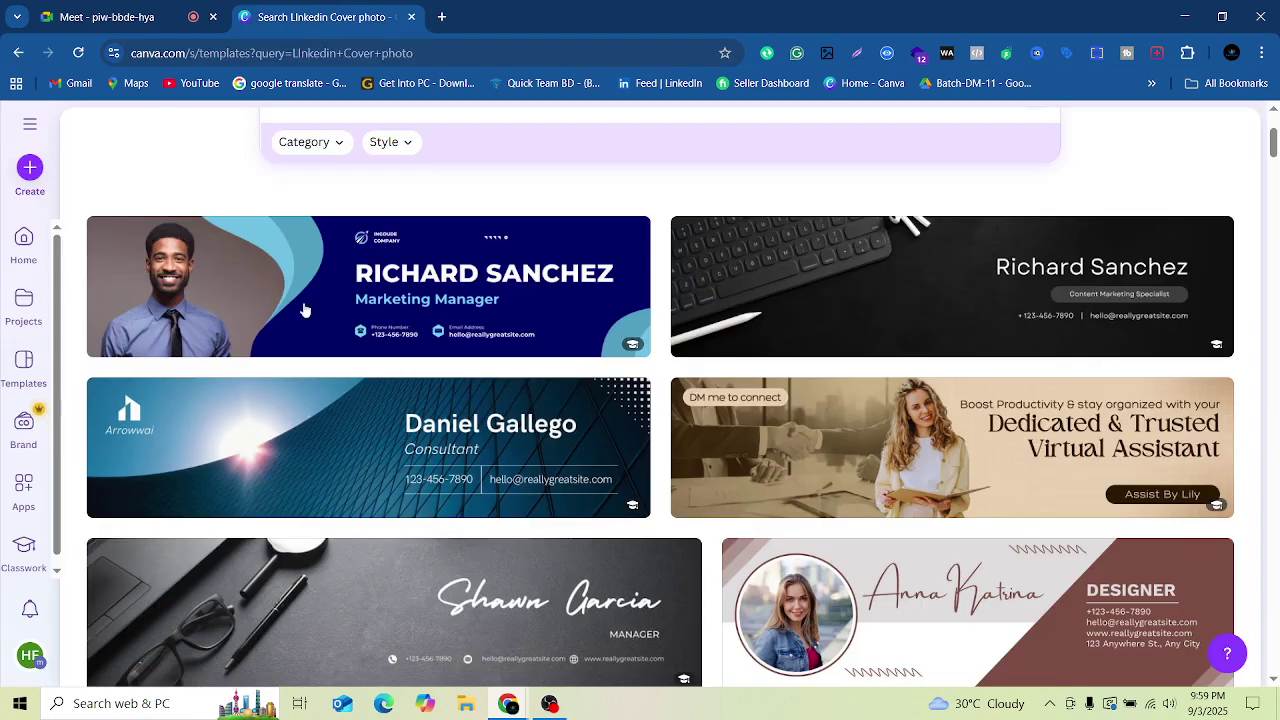
Step: Go back to Canva home and start a custom-size design 1584 px wide
scroll(305, 308, up, 4)
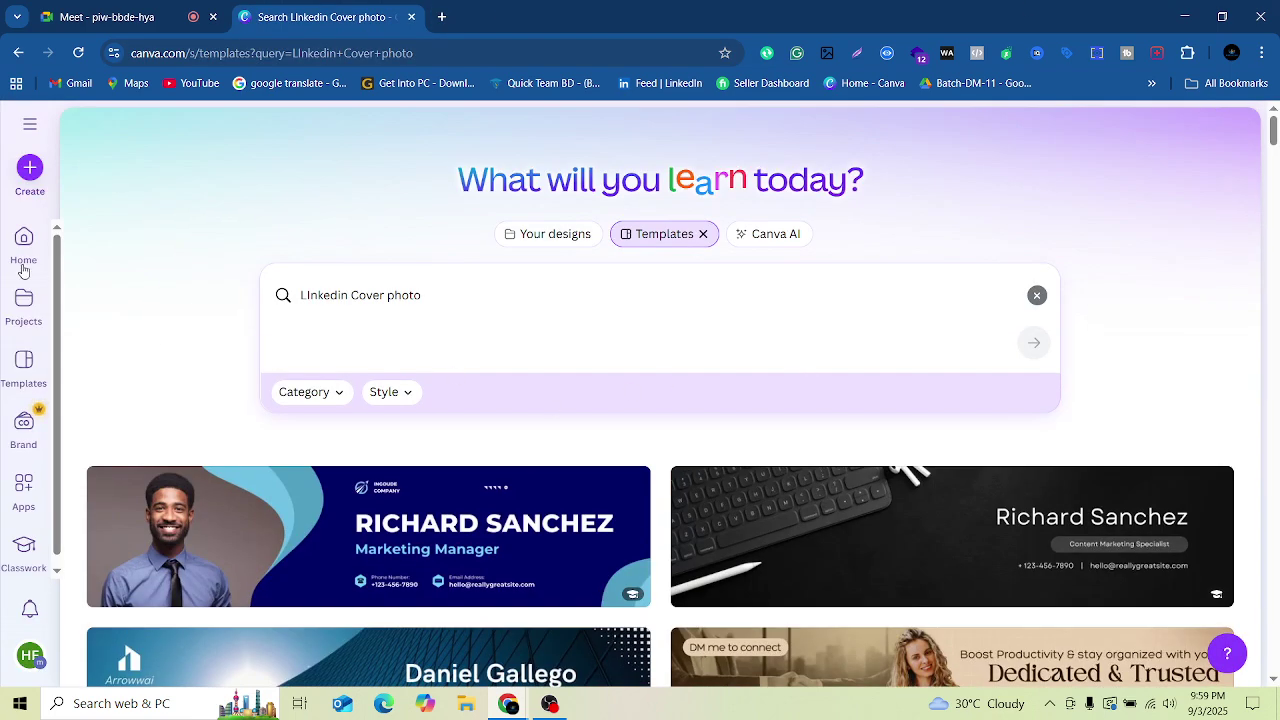
scroll(26, 526, down, 1)
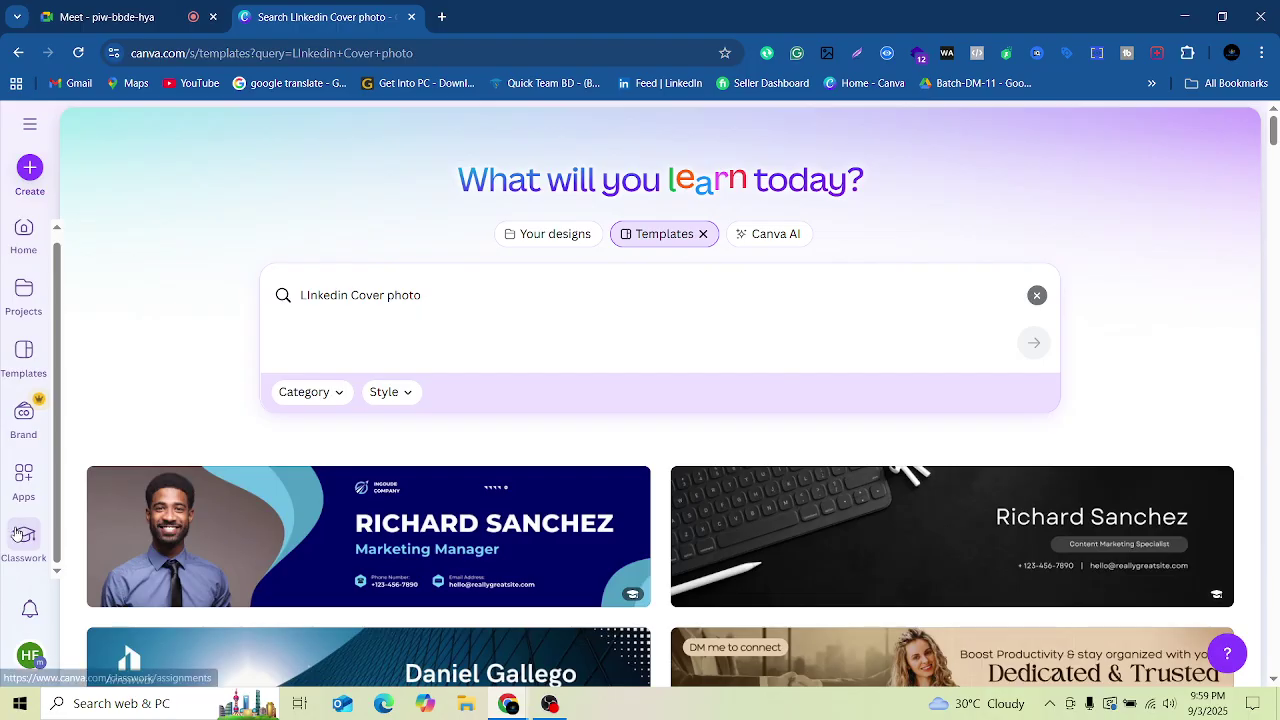
click(30, 236)
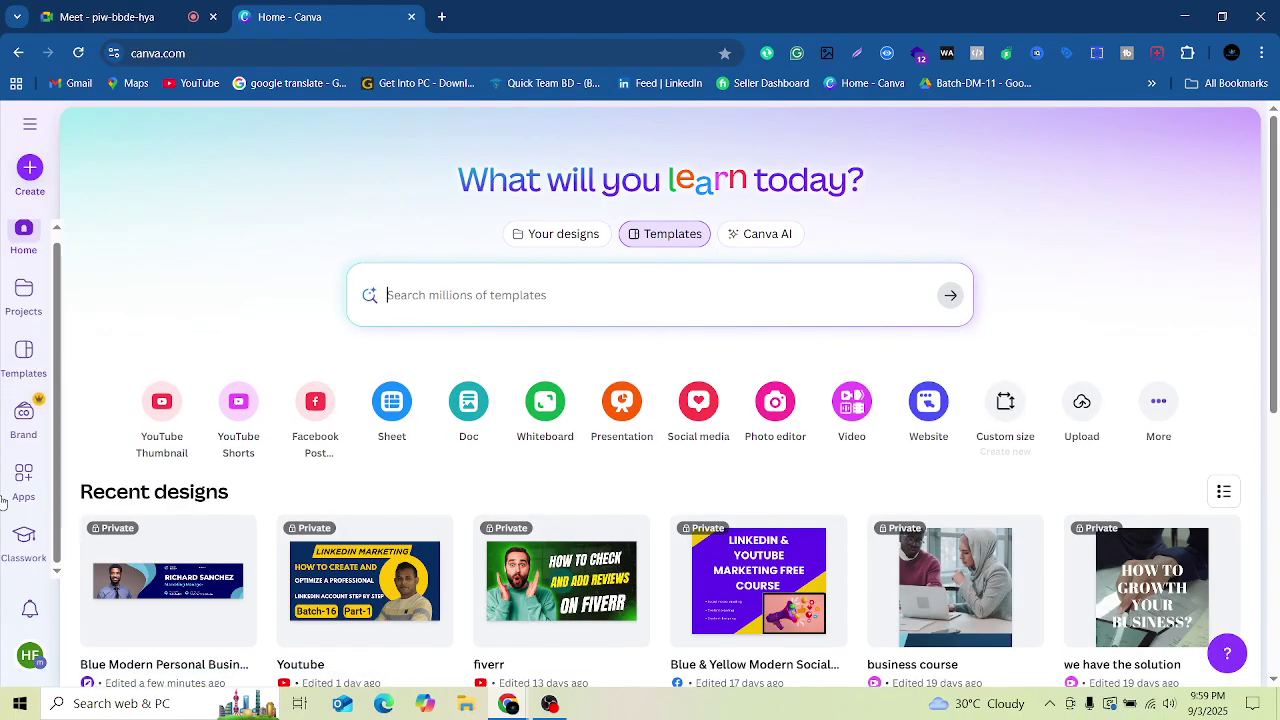
click(993, 428)
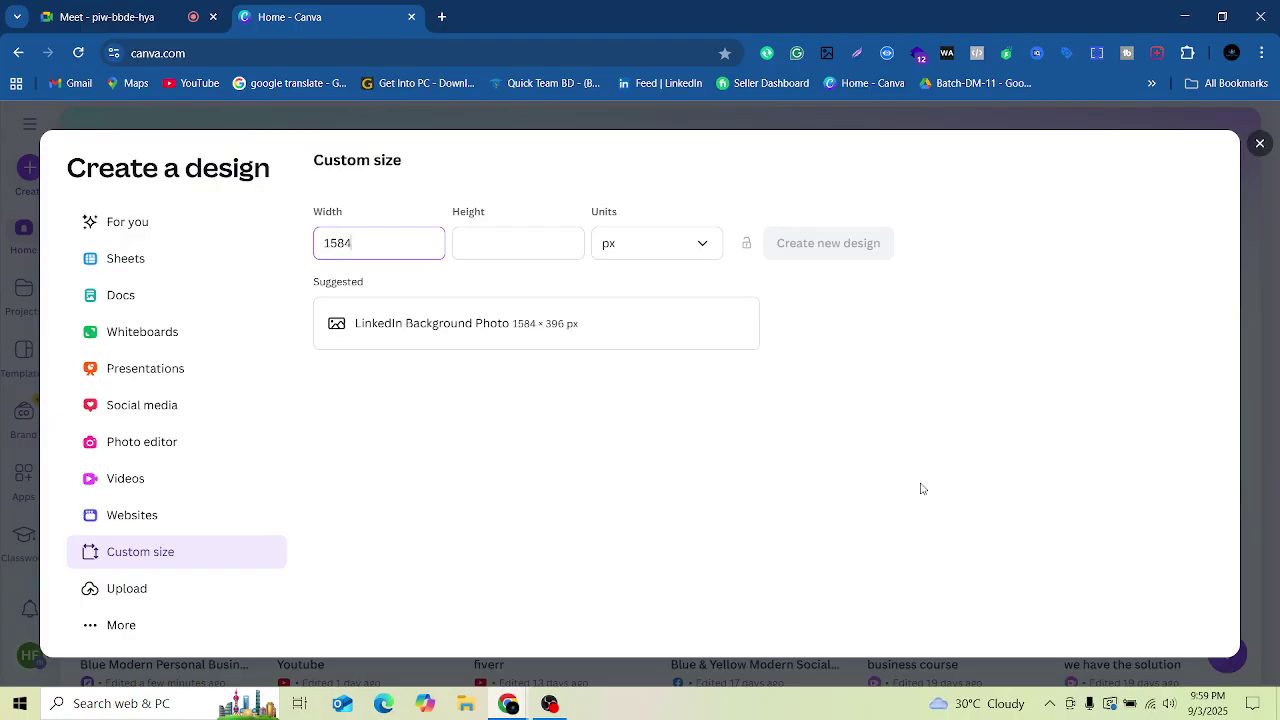
Step: Set the height to 396 px and create the 1584 × 396 px blank design
click(498, 240)
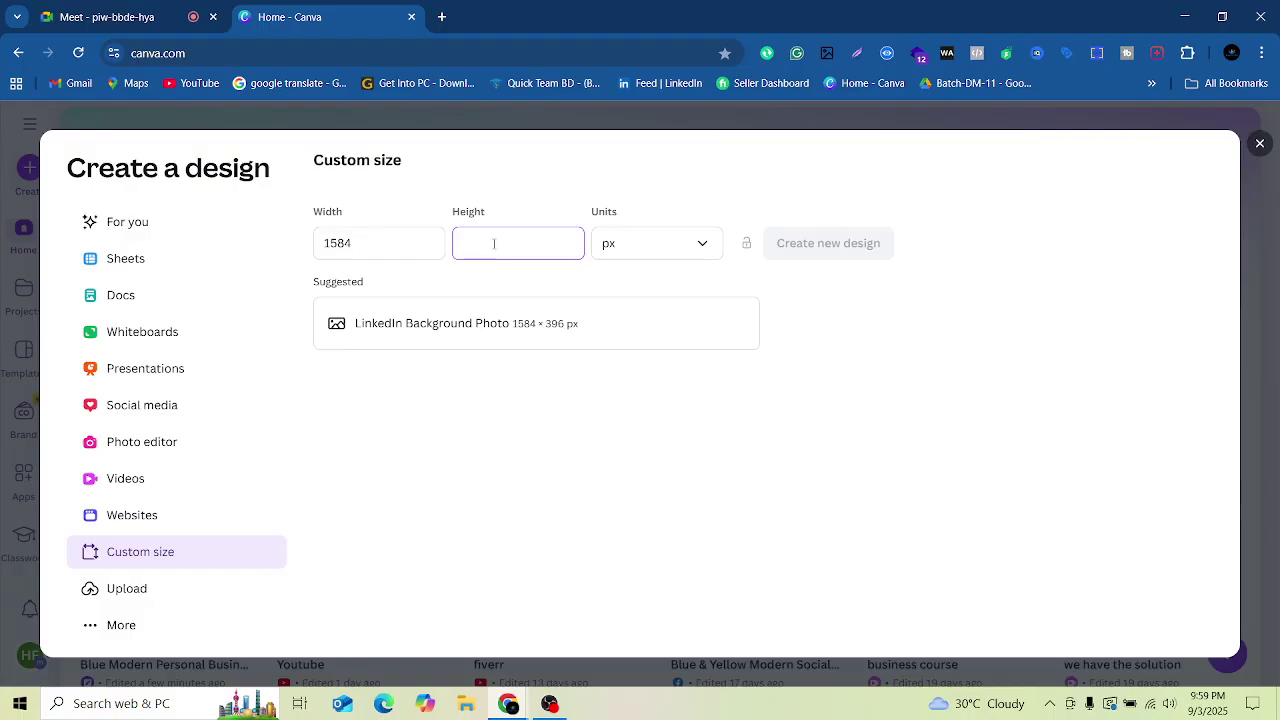
text(96)
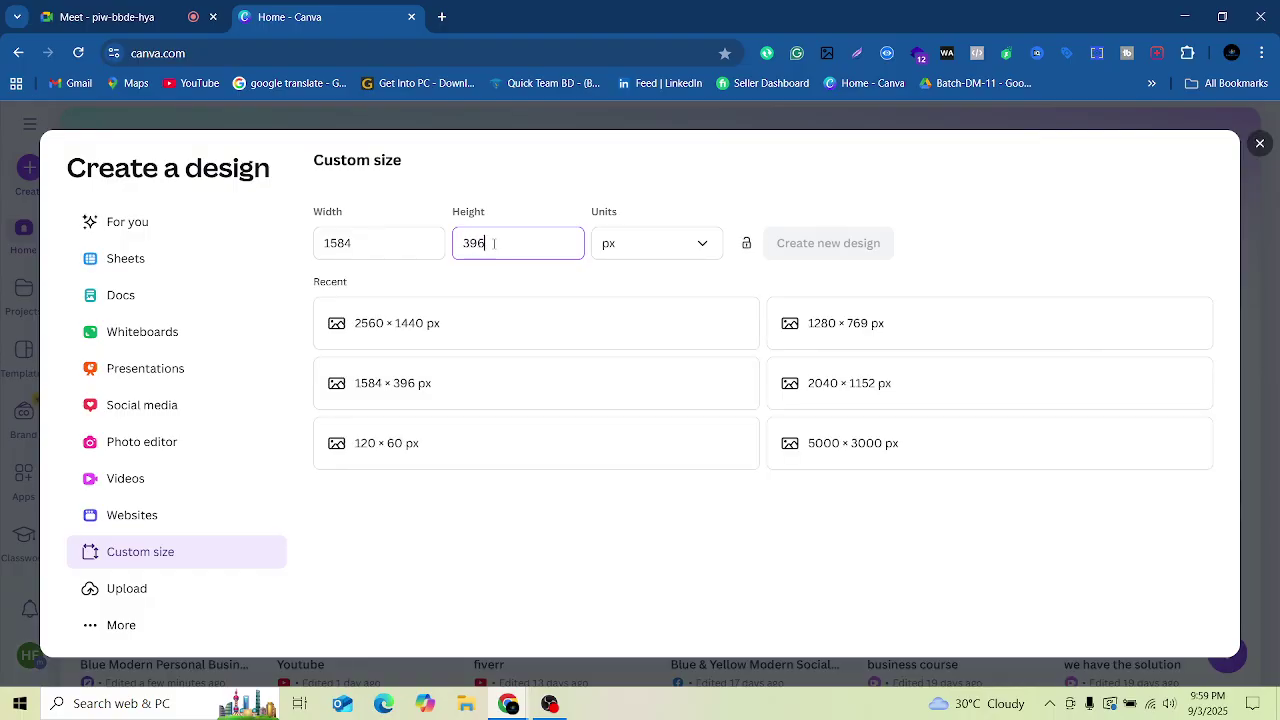
click(836, 254)
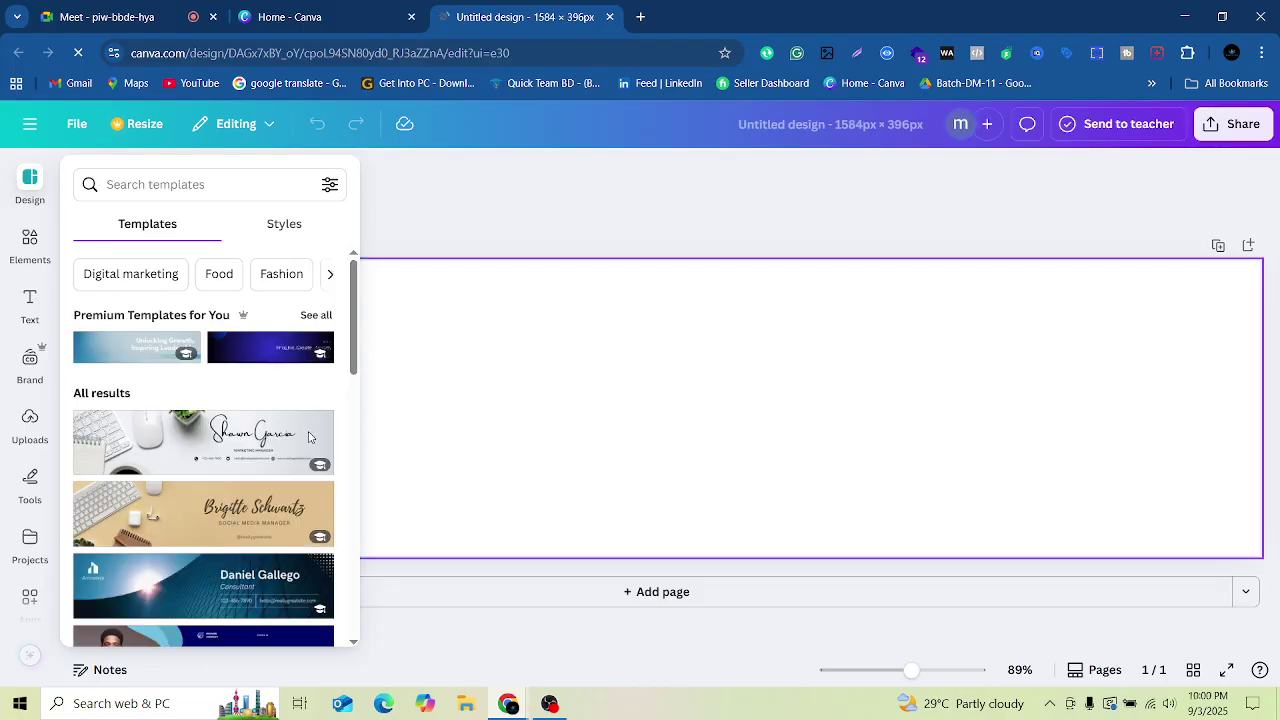
scroll(309, 437, down, 3)
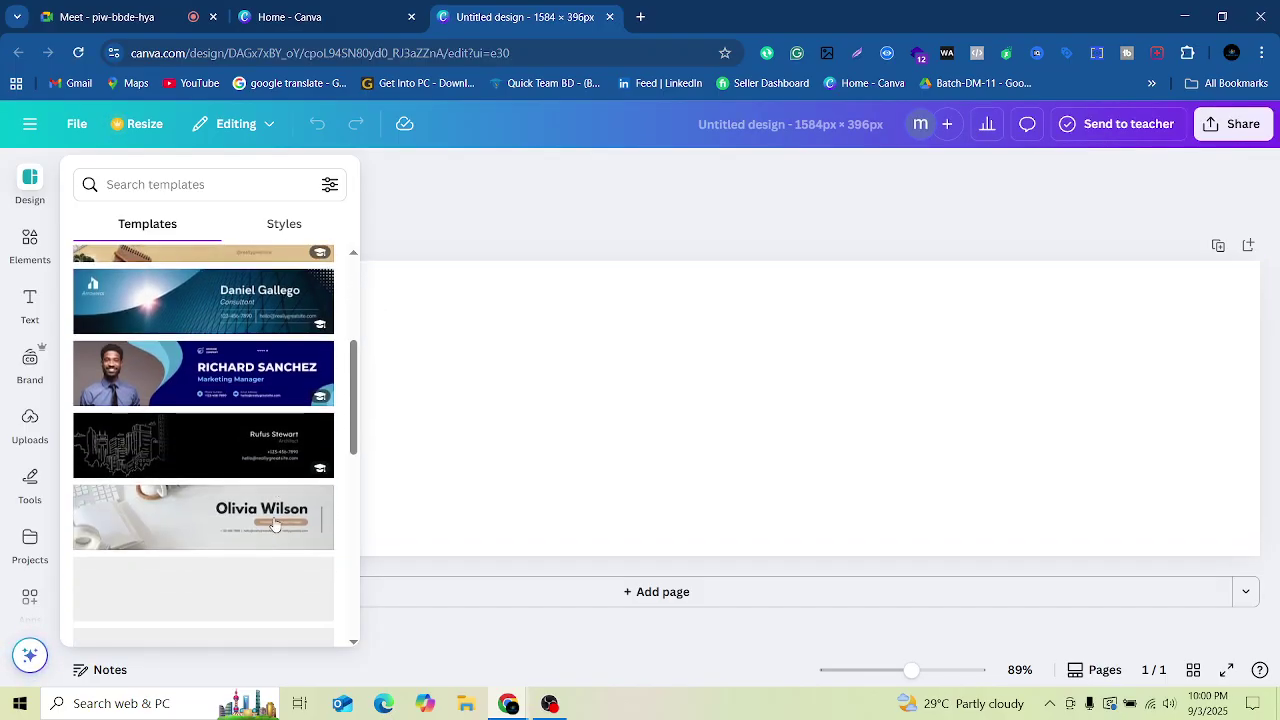
scroll(275, 525, down, 10)
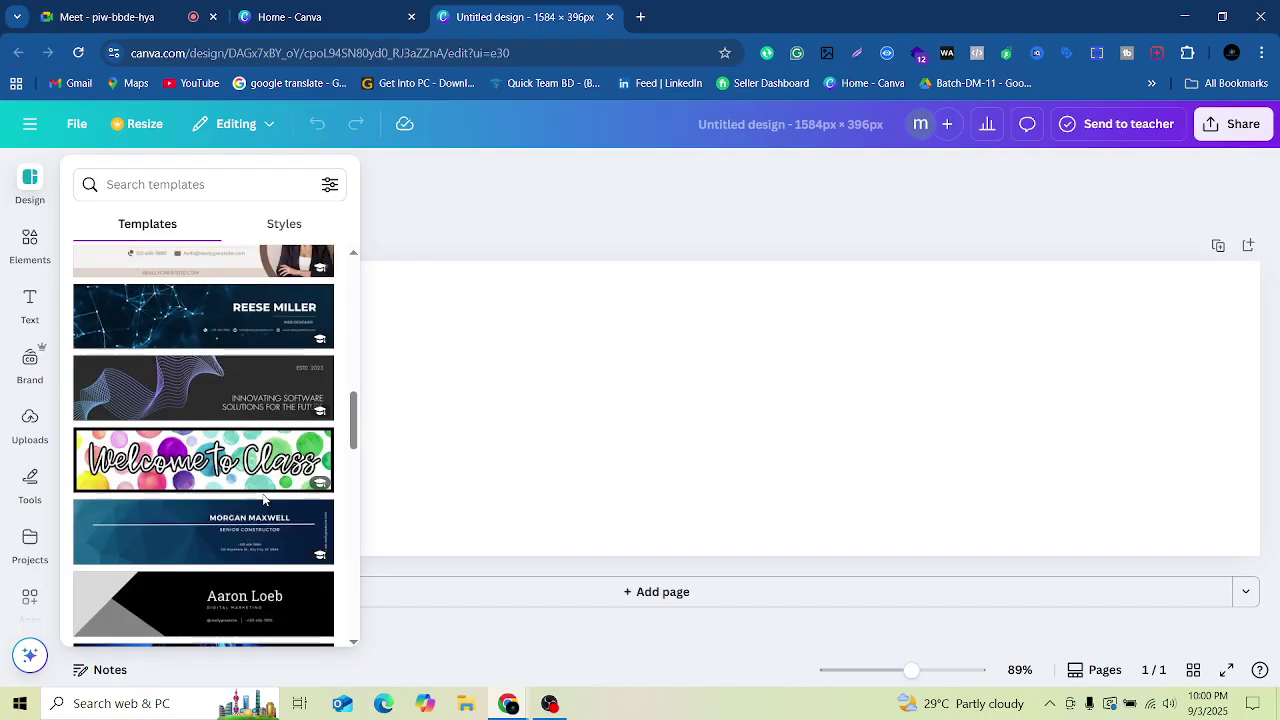
scroll(264, 500, down, 6)
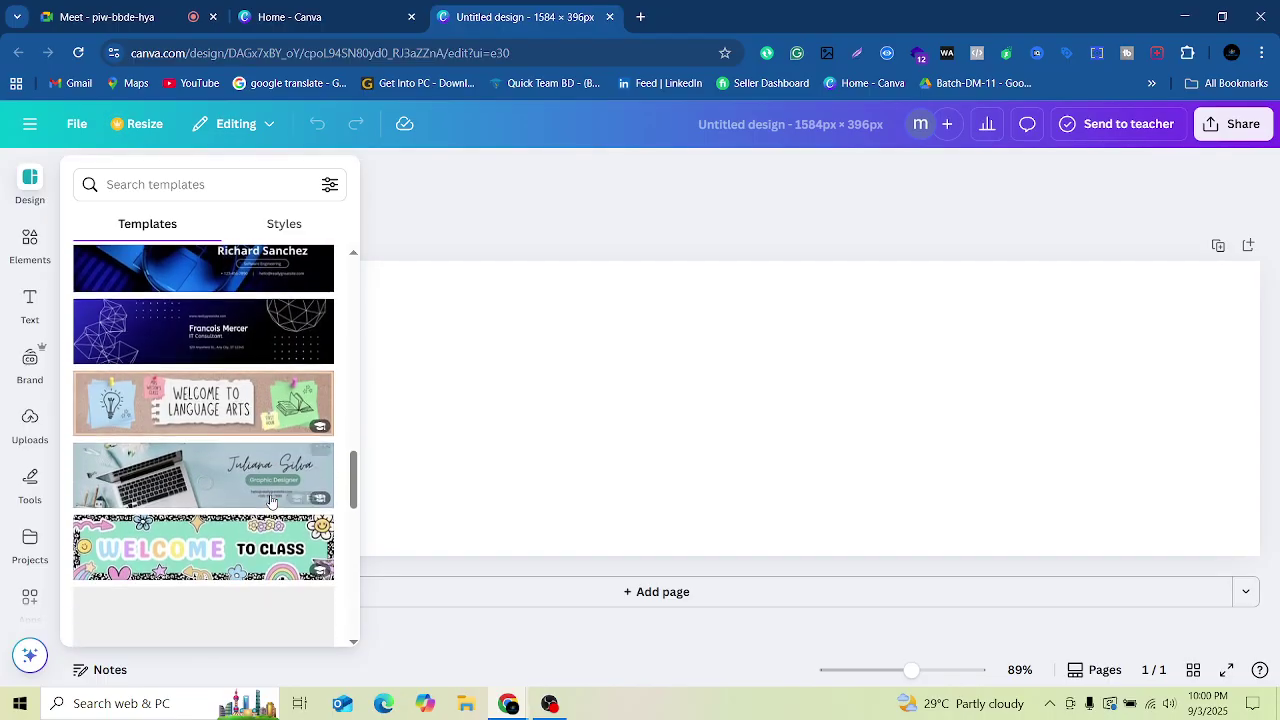
scroll(271, 500, down, 5)
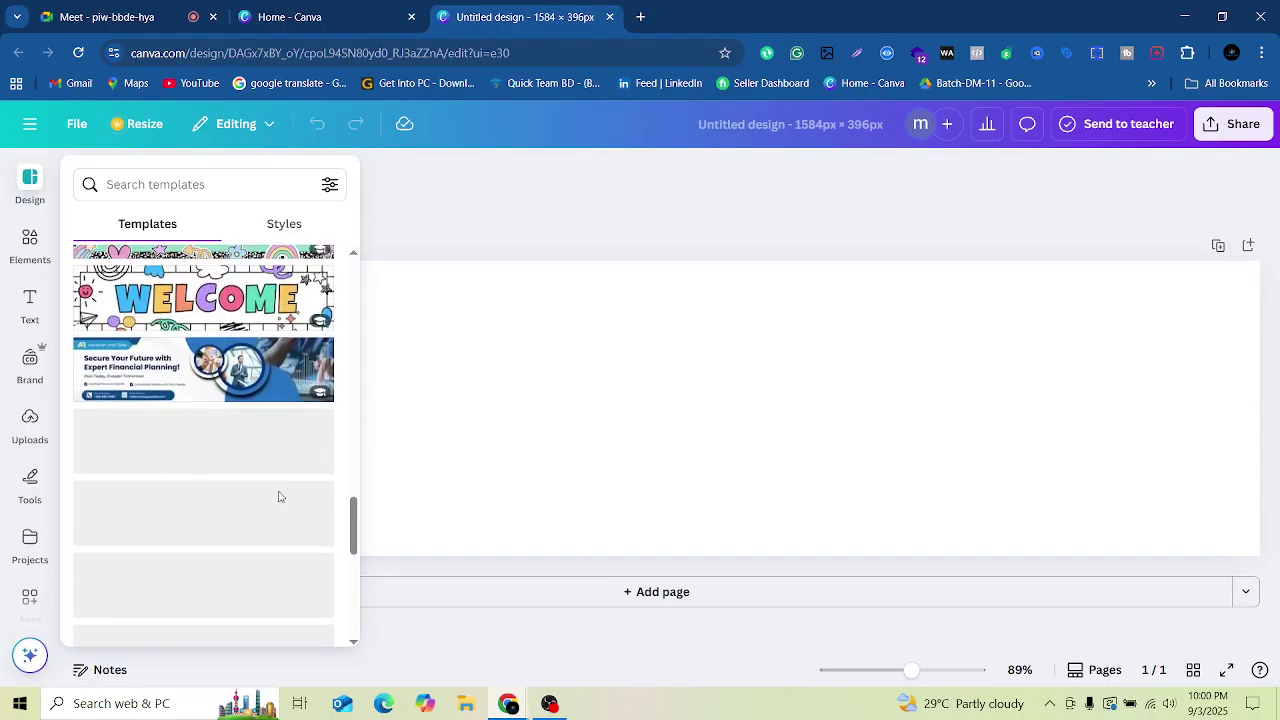
scroll(317, 520, up, 10)
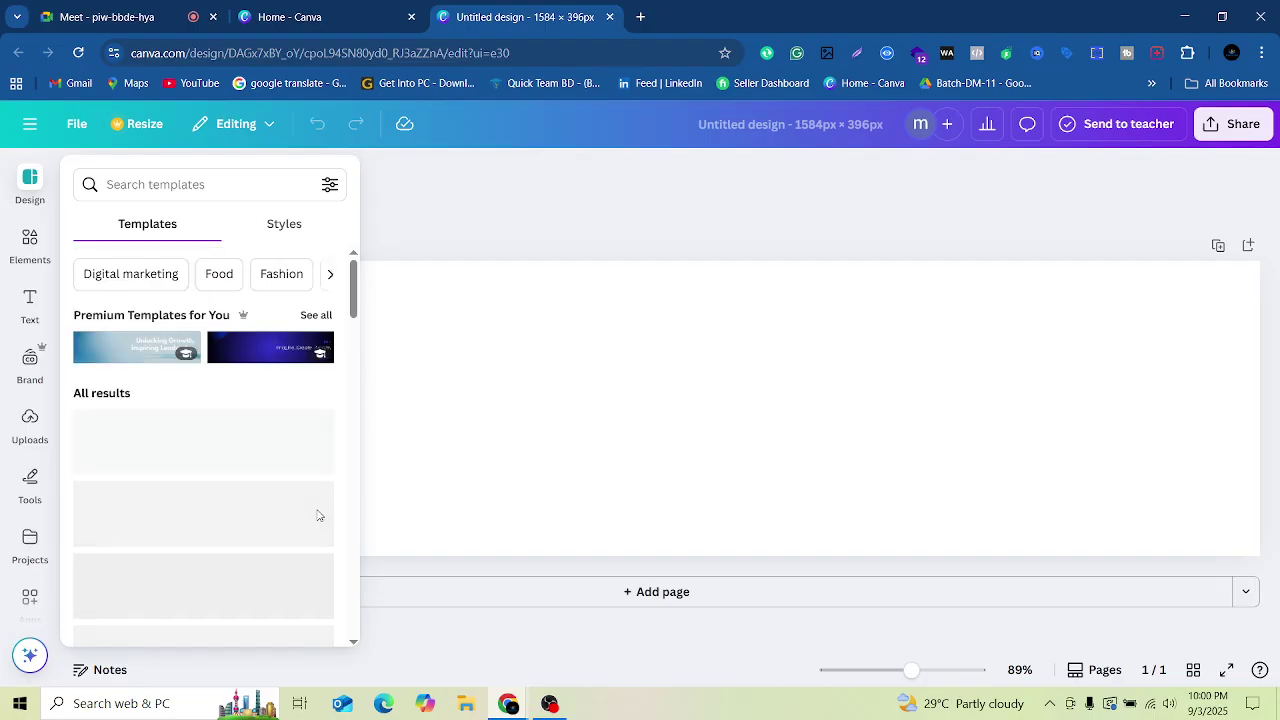
Step: Open YouTube in a new tab, view your channel, and go to Manage videos
click(640, 17)
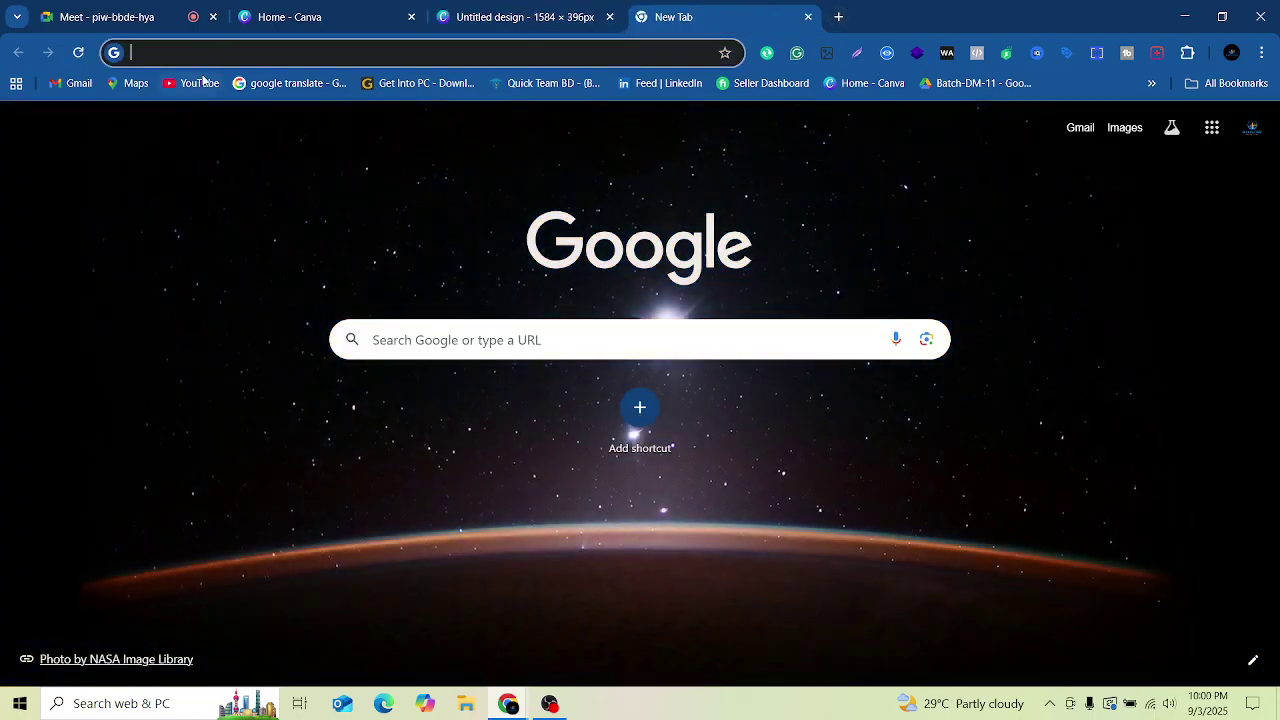
click(197, 83)
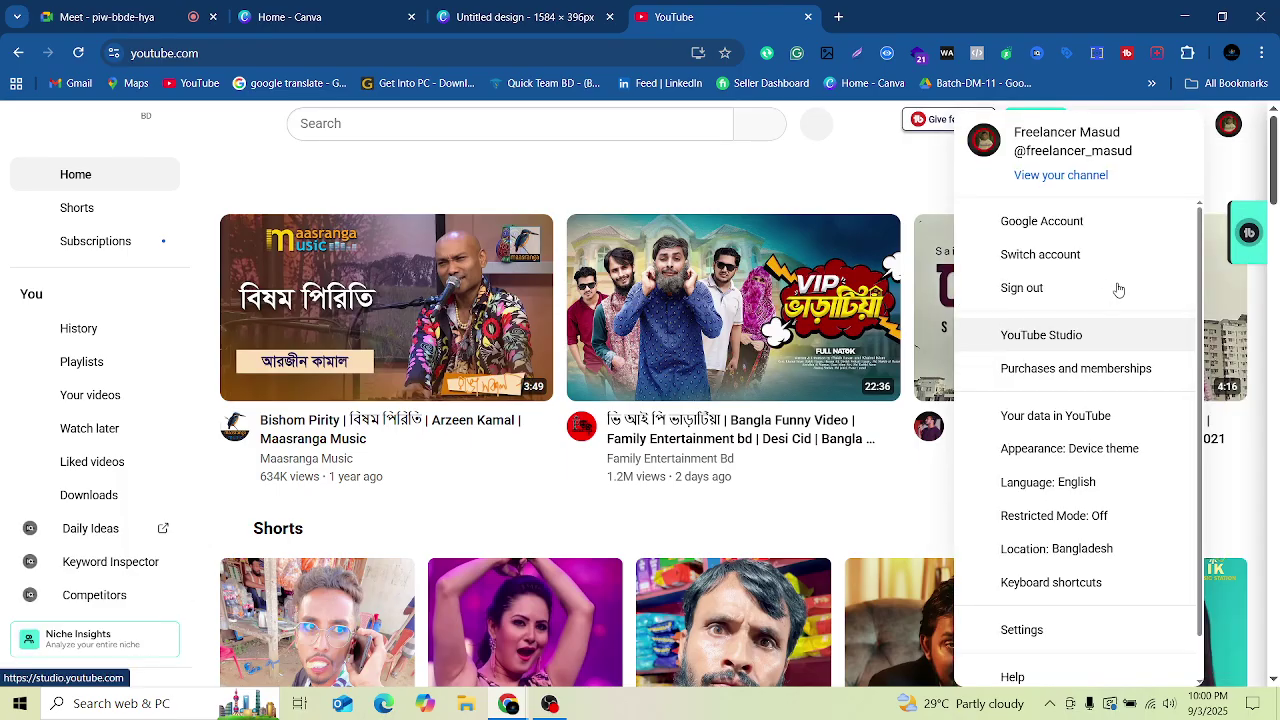
click(1083, 177)
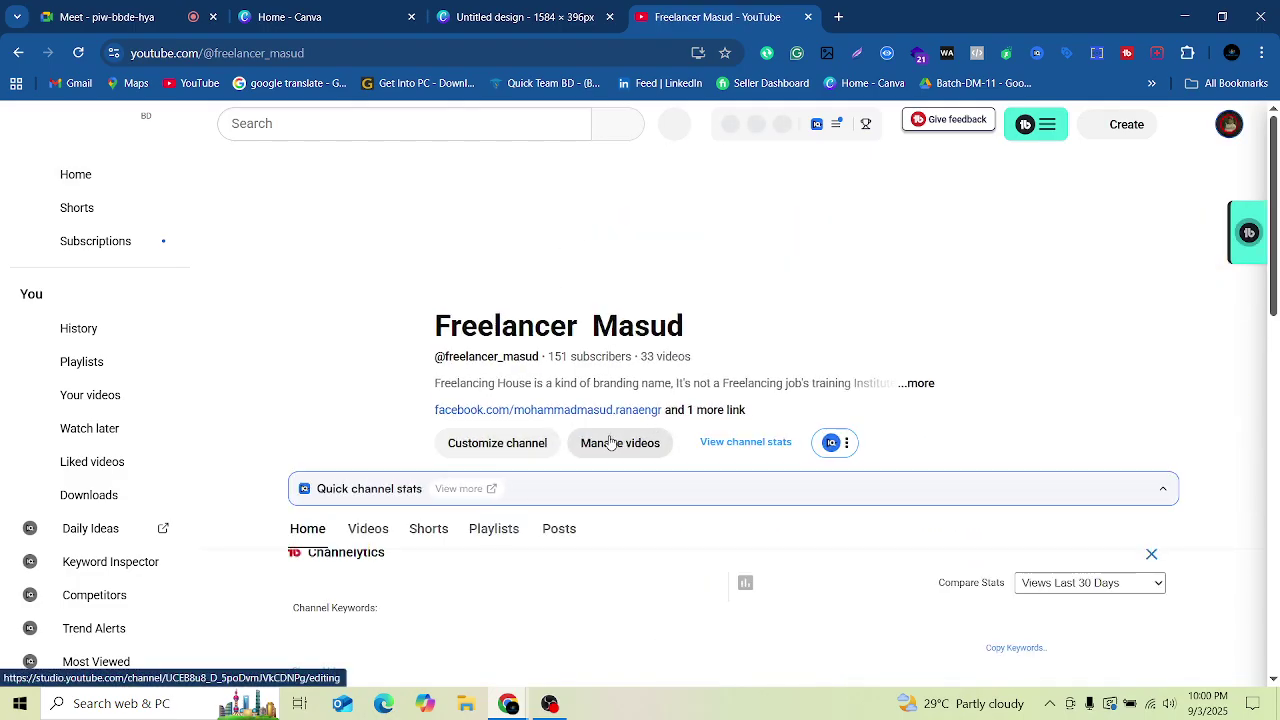
click(610, 443)
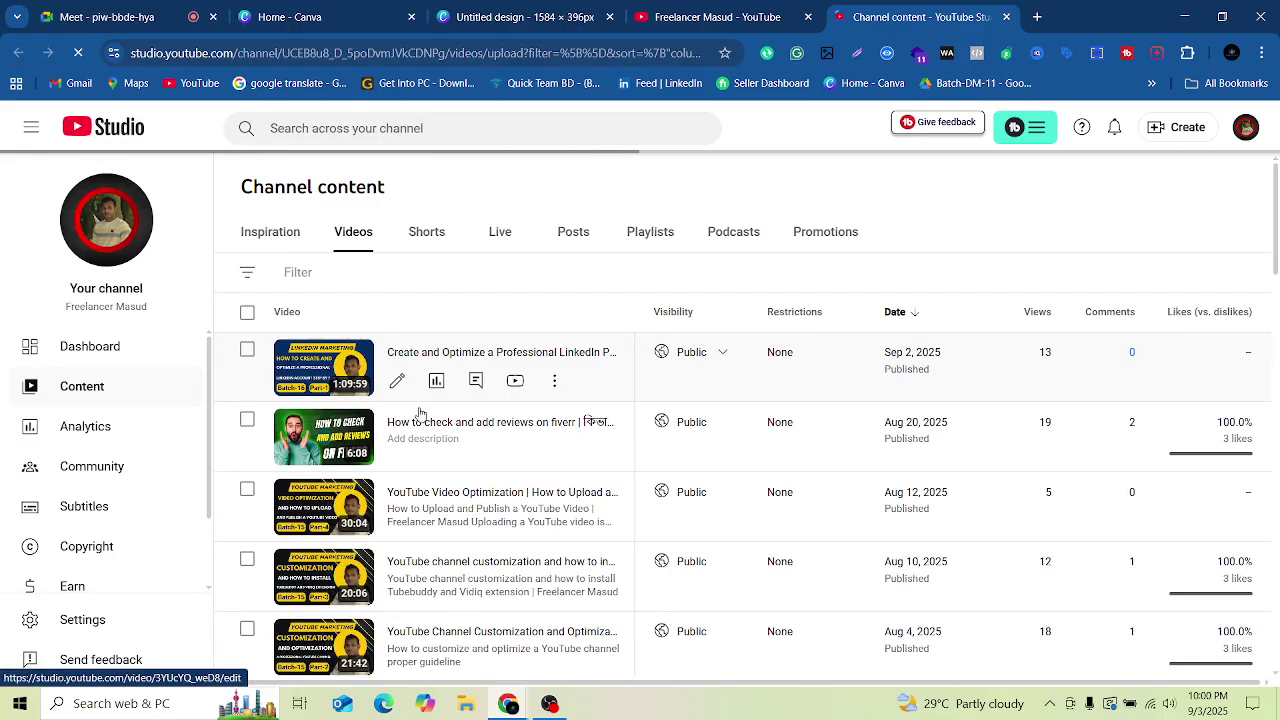
Step: Copy the Part 2 YouTube Marketing video's shareable link from YouTube Studio and return to the Meet tab
scroll(420, 412, down, 5)
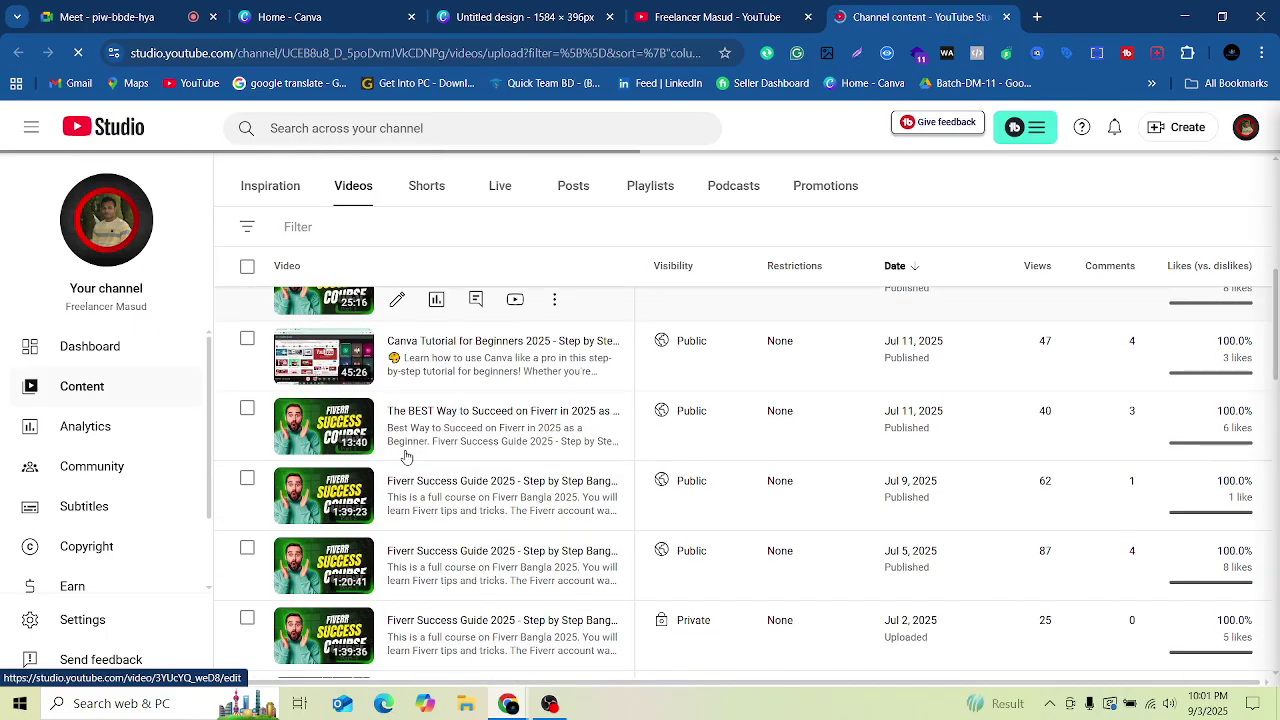
scroll(406, 457, down, 5)
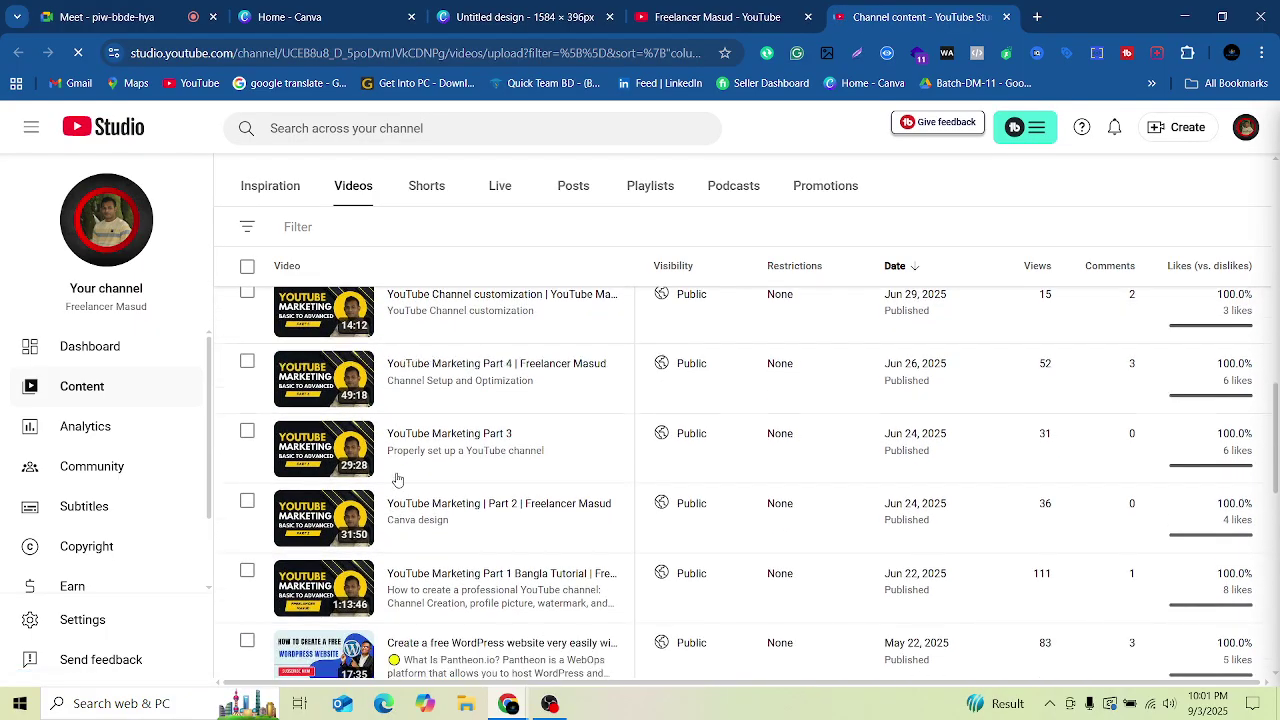
scroll(397, 480, down, 1)
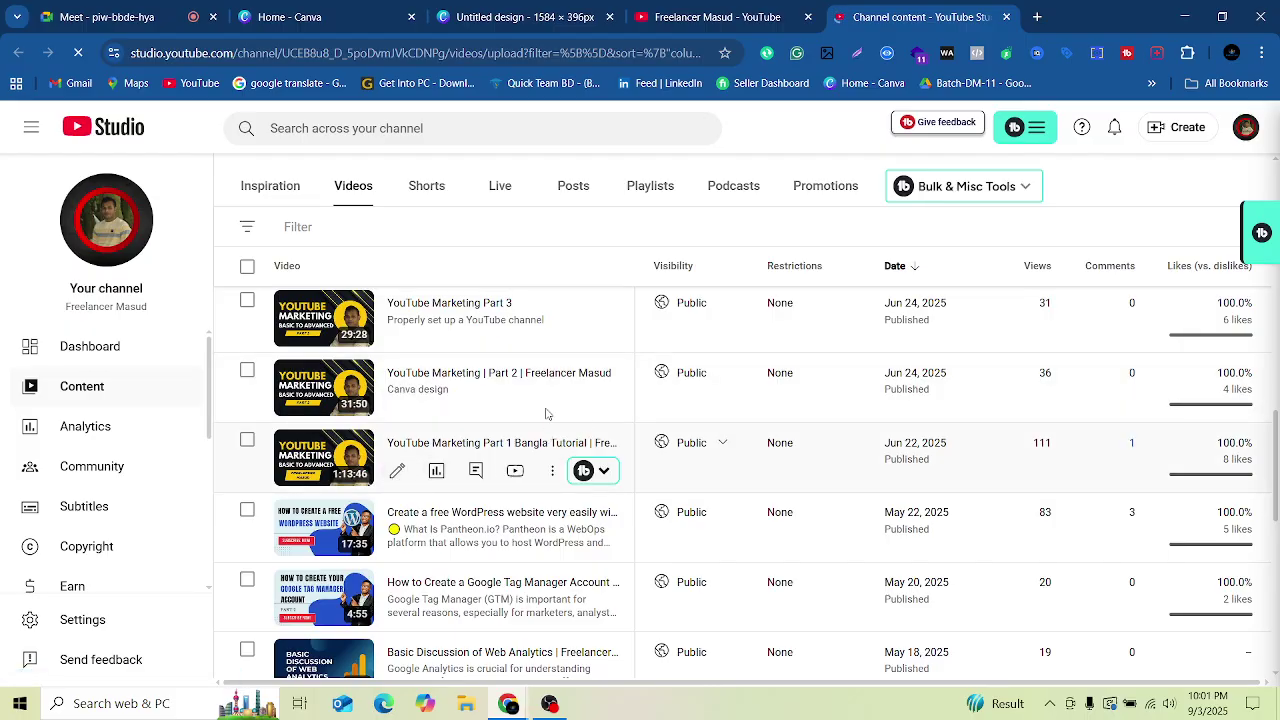
scroll(508, 405, up, 1)
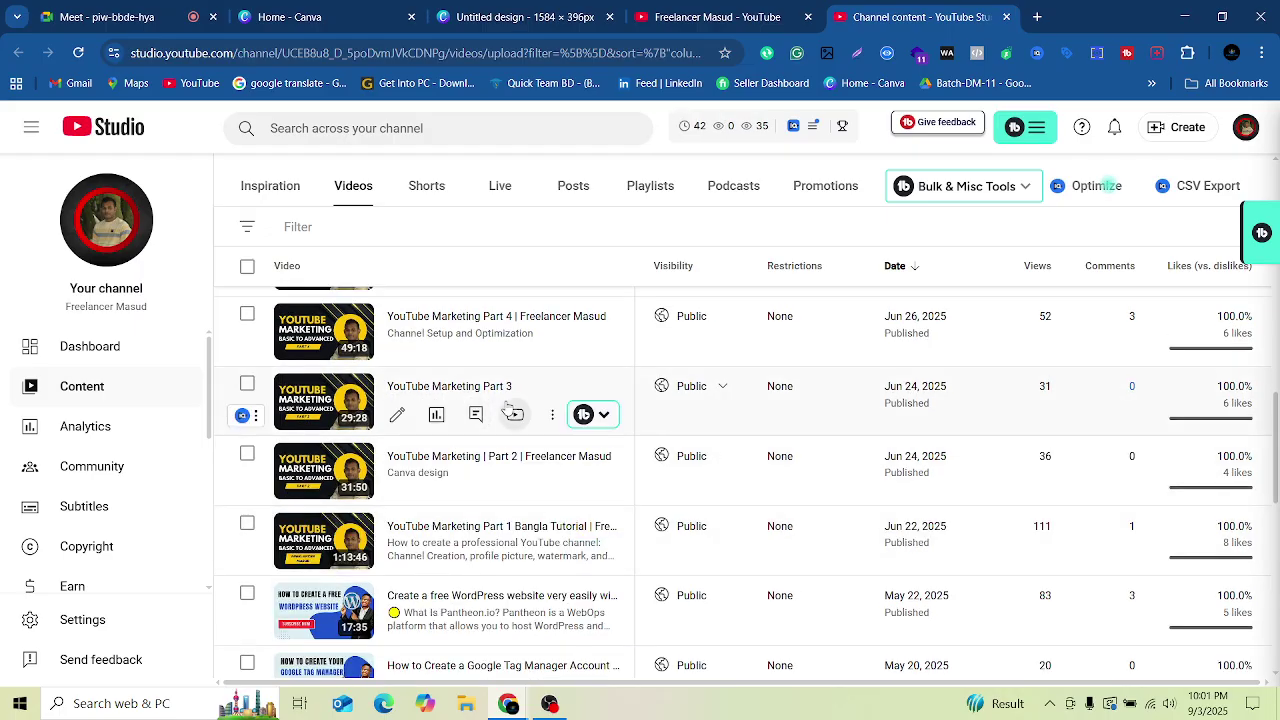
scroll(534, 387, up, 1)
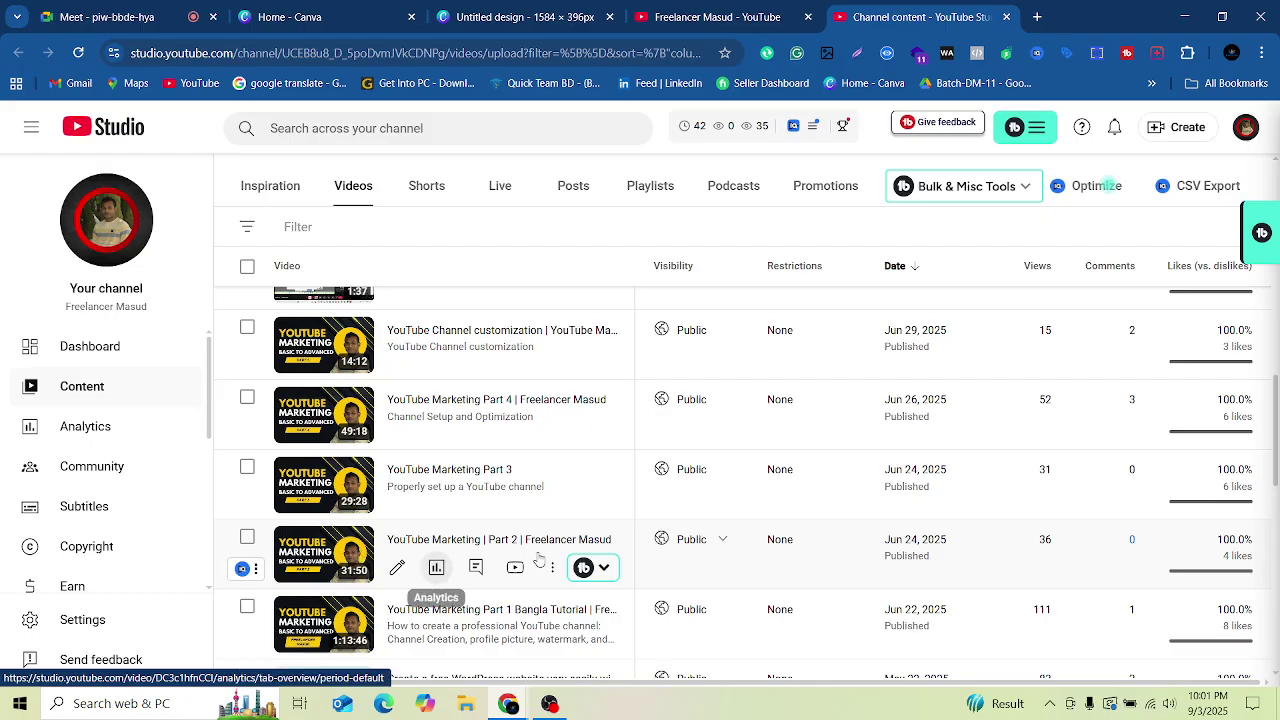
click(556, 571)
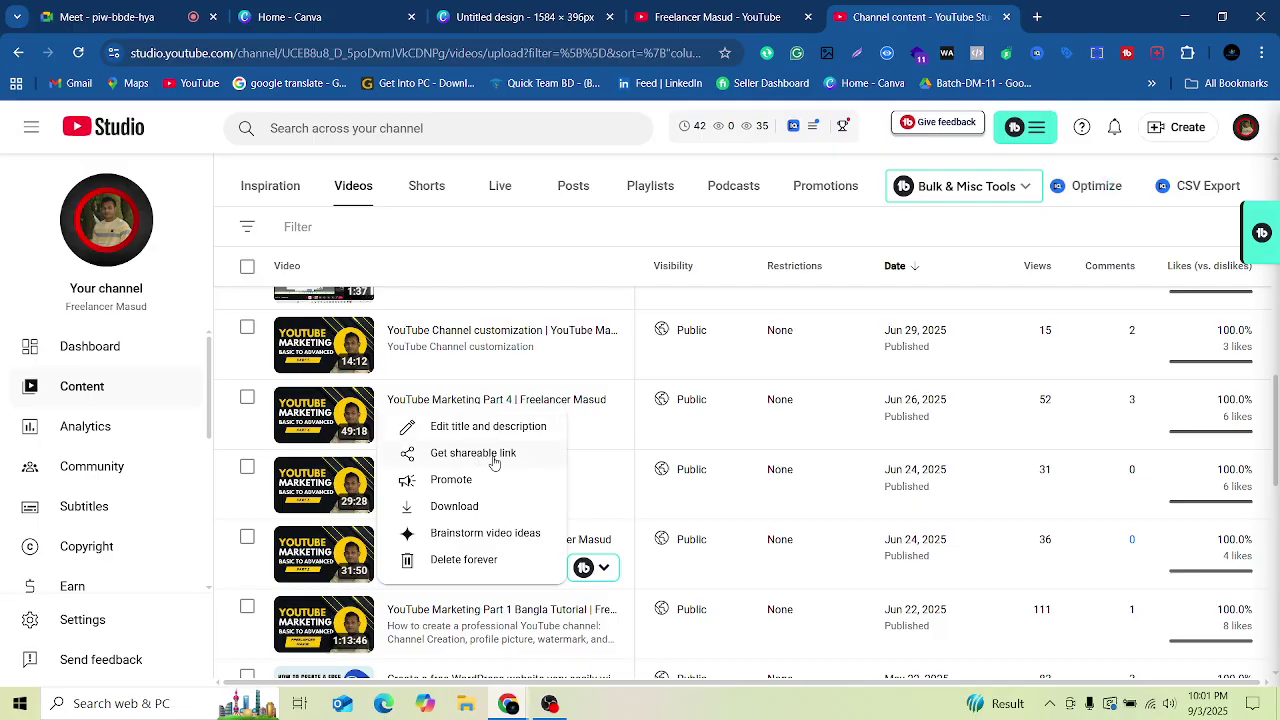
click(494, 462)
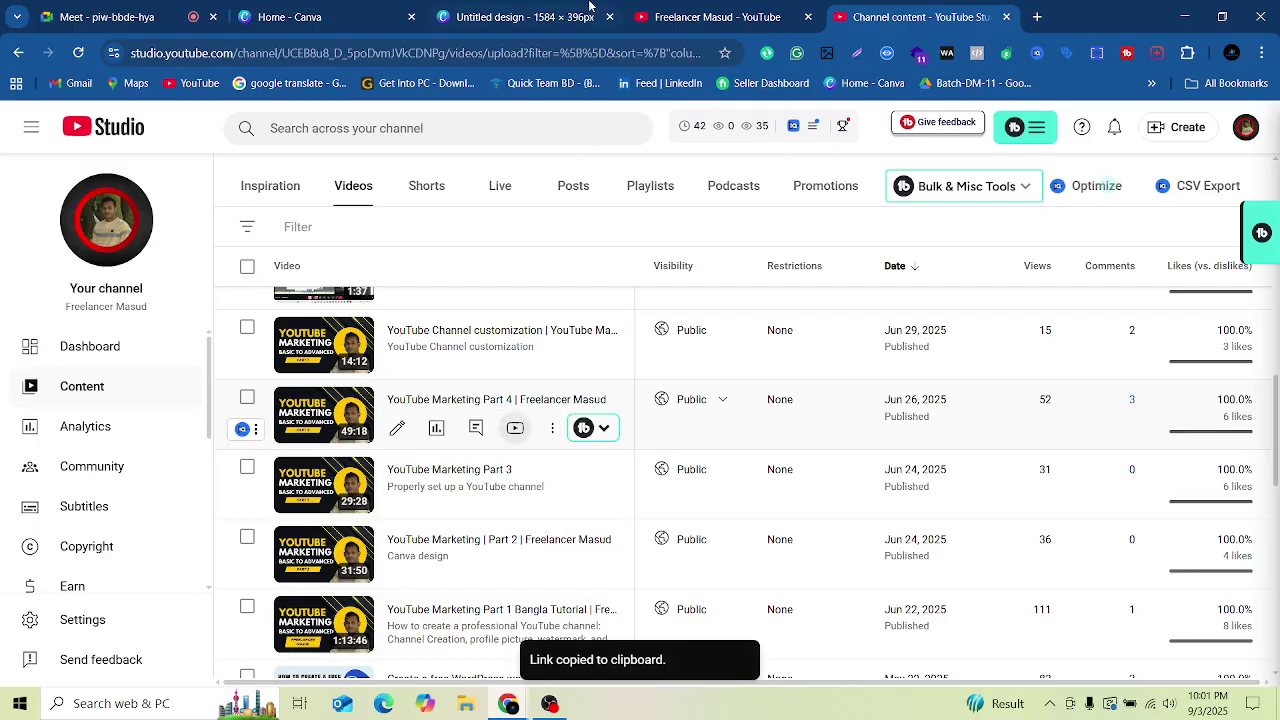
click(108, 20)
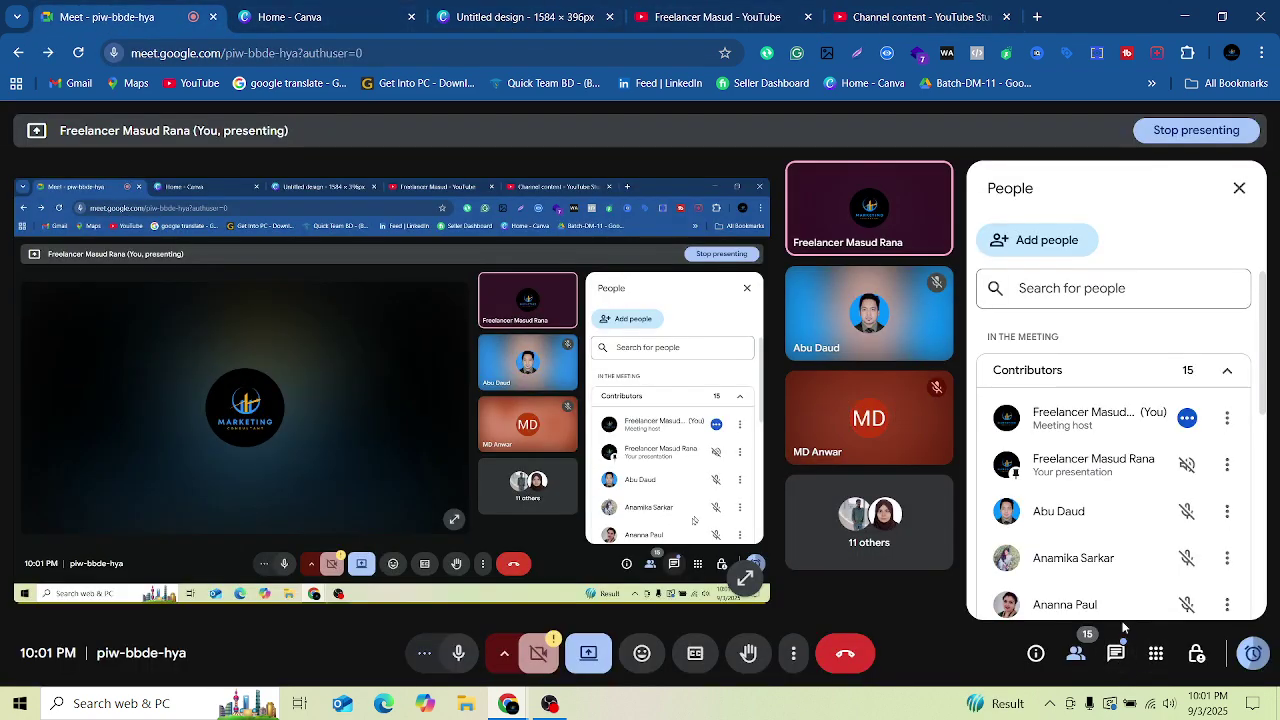
Step: Paste the copied video link into the in-call chat and send it to everyone
click(1115, 652)
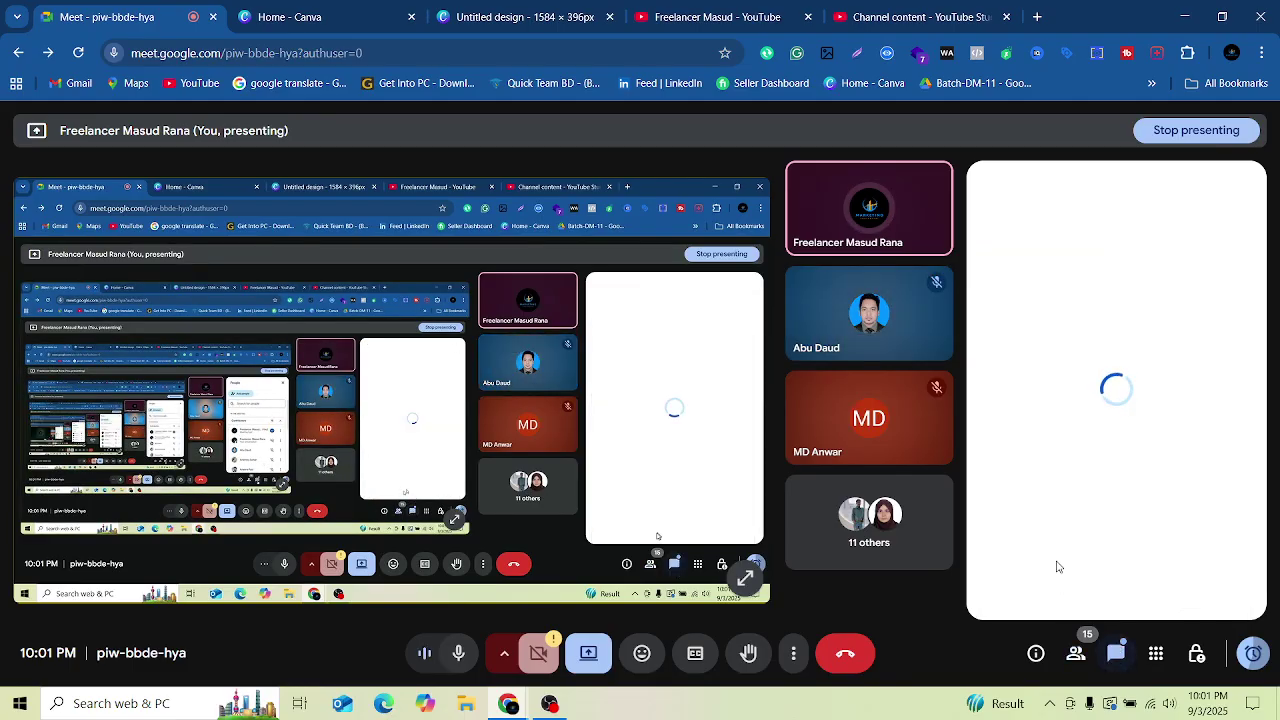
right_click(1023, 586)
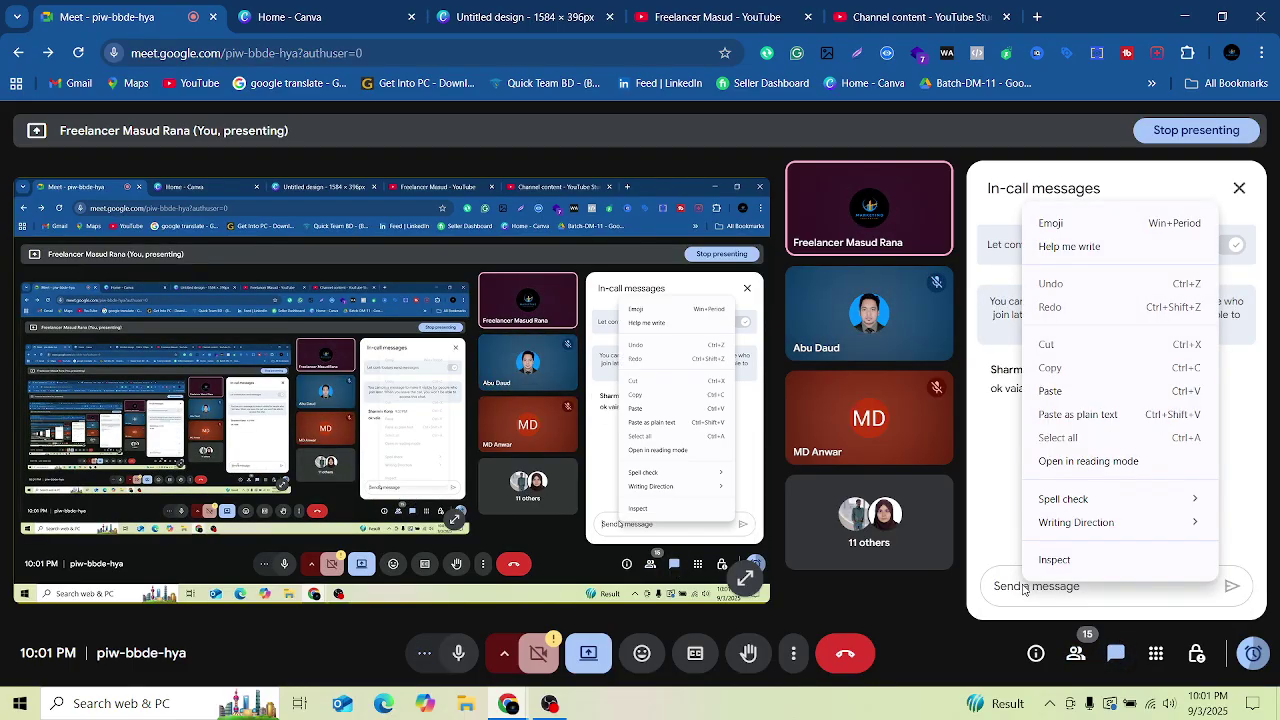
click(1077, 395)
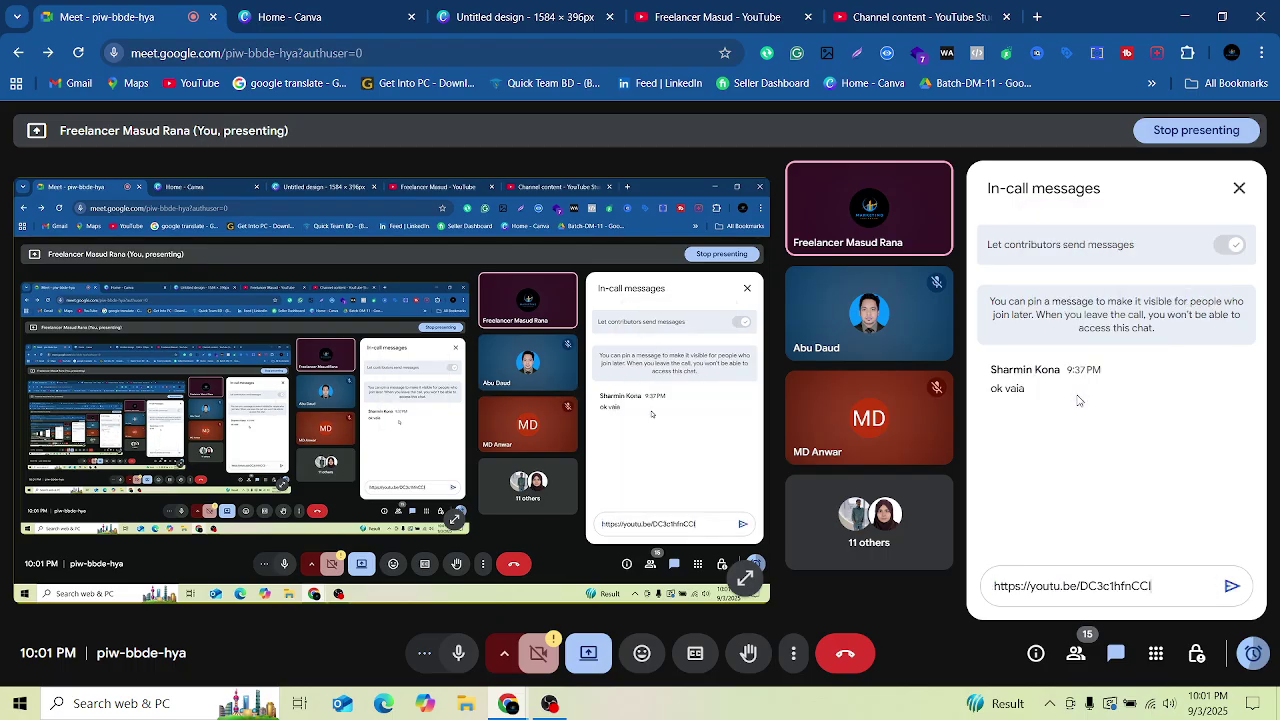
click(1230, 588)
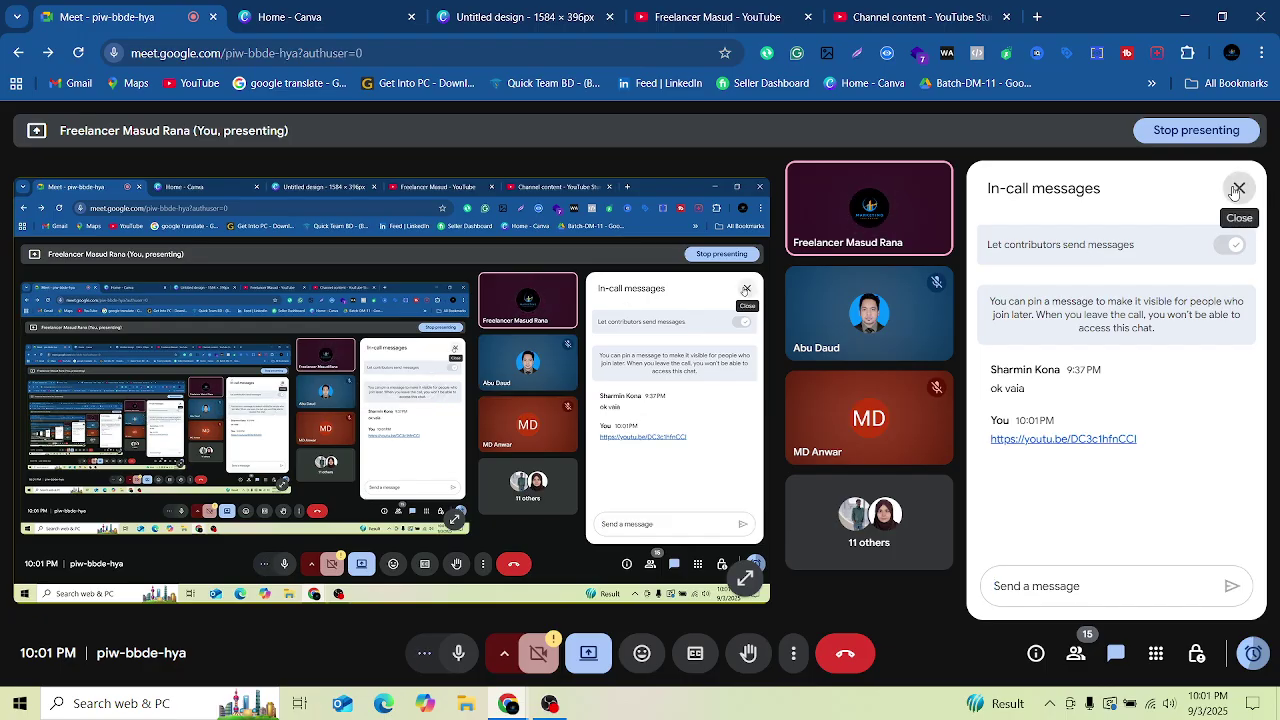
click(1237, 189)
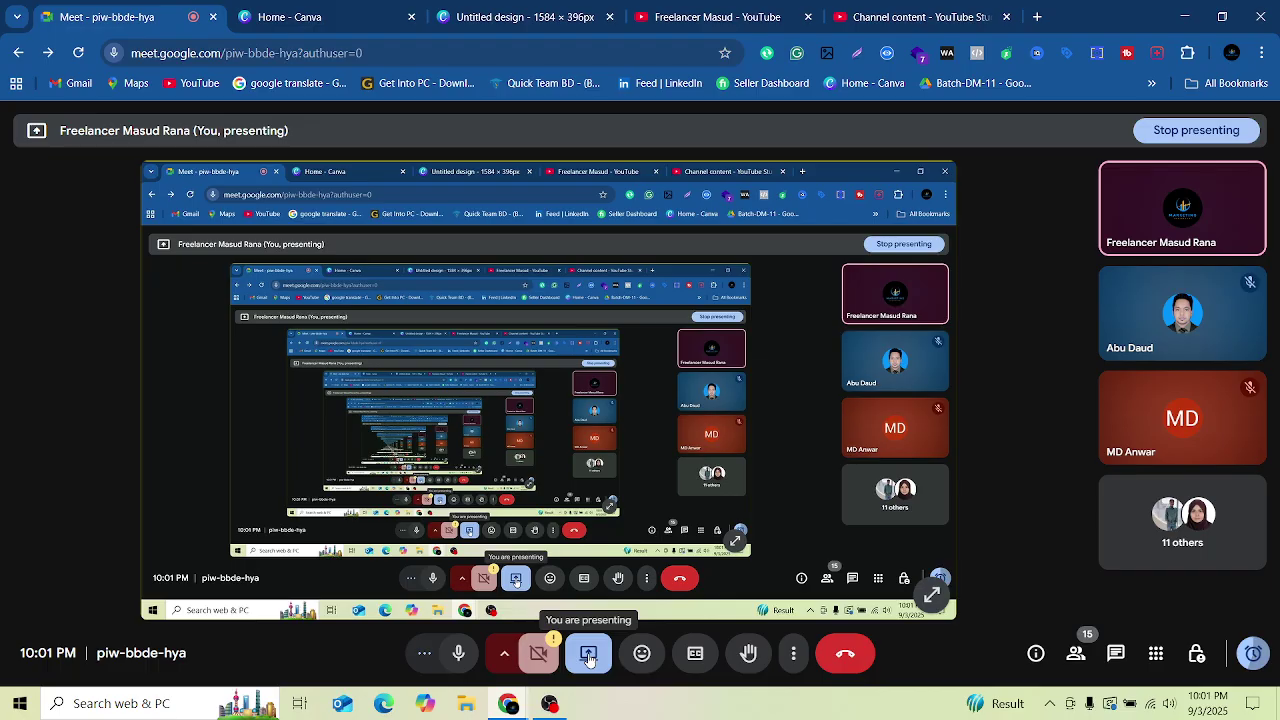
Step: Stop presenting and close the Canva home, Canva design and YouTube channel tabs
click(588, 656)
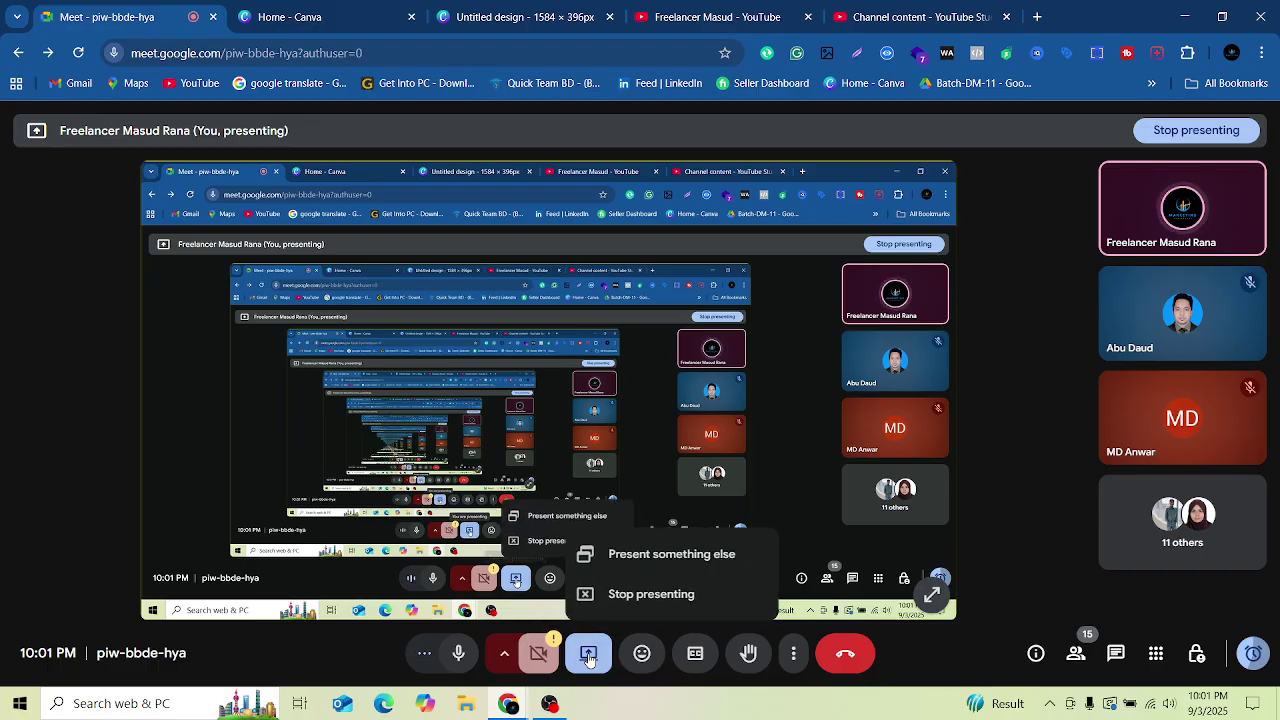
click(621, 594)
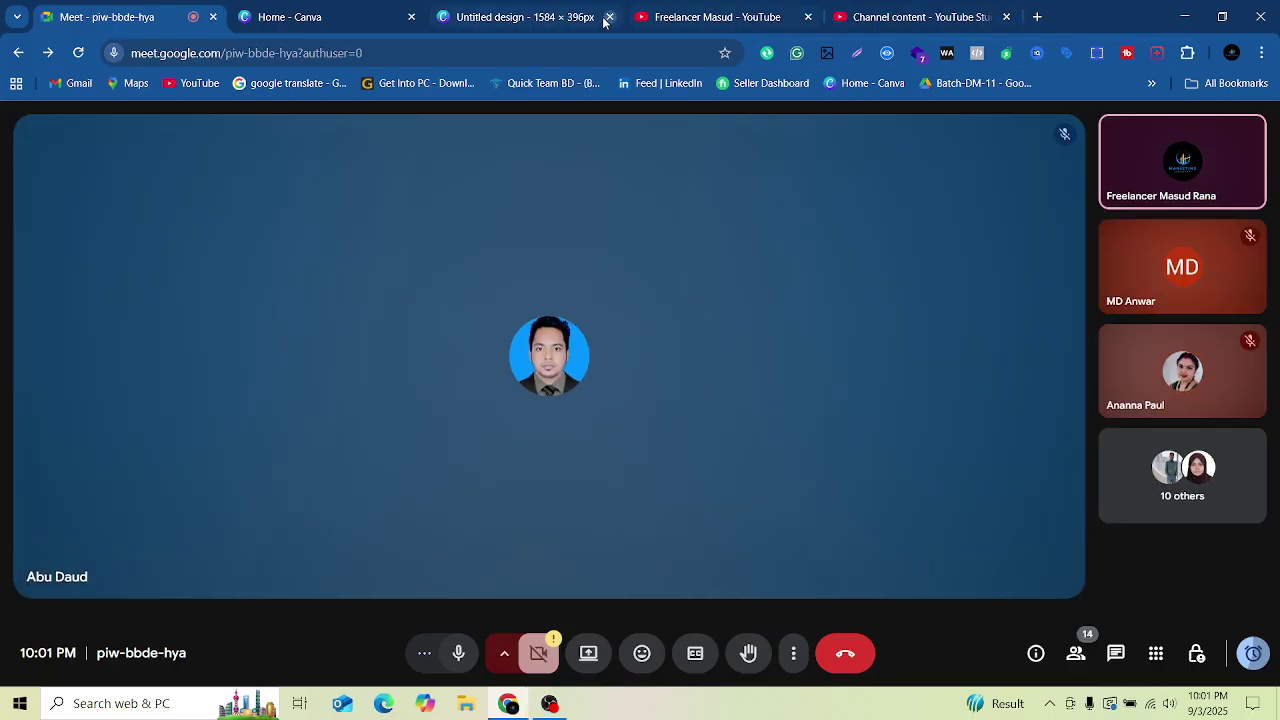
click(411, 17)
click(411, 17)
click(411, 17)
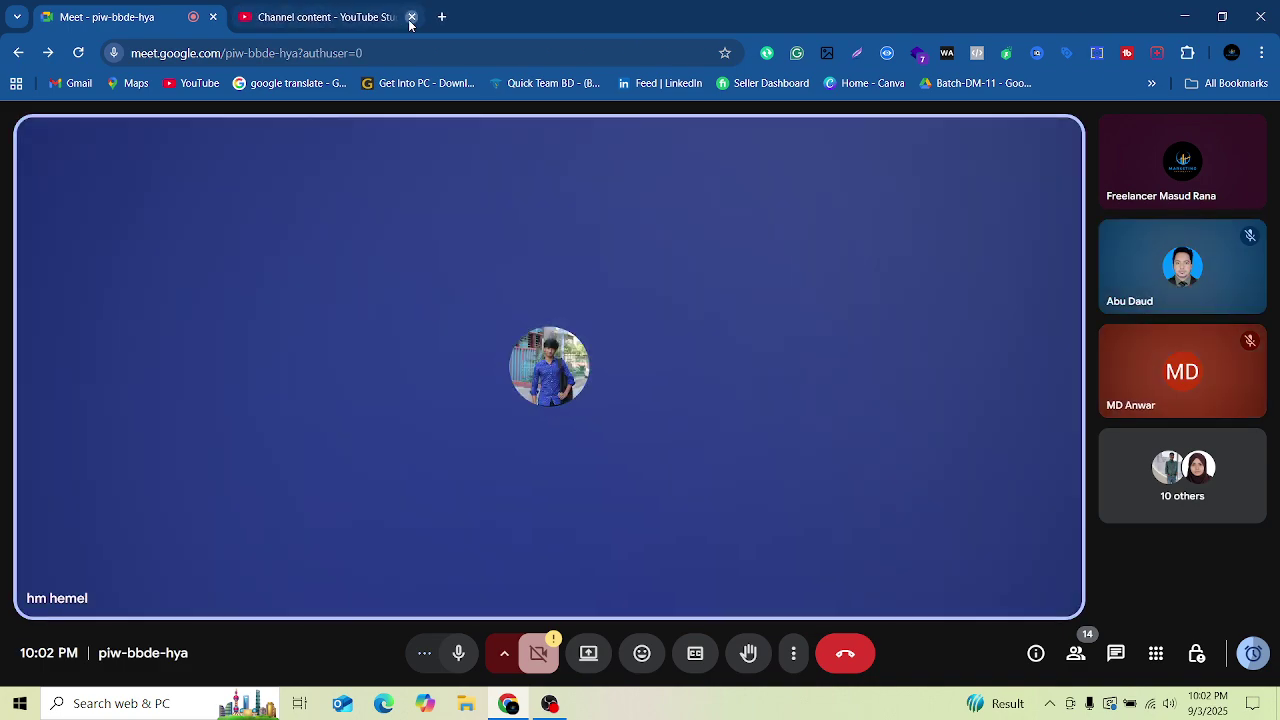
Step: Close the YouTube Studio content tab
click(411, 17)
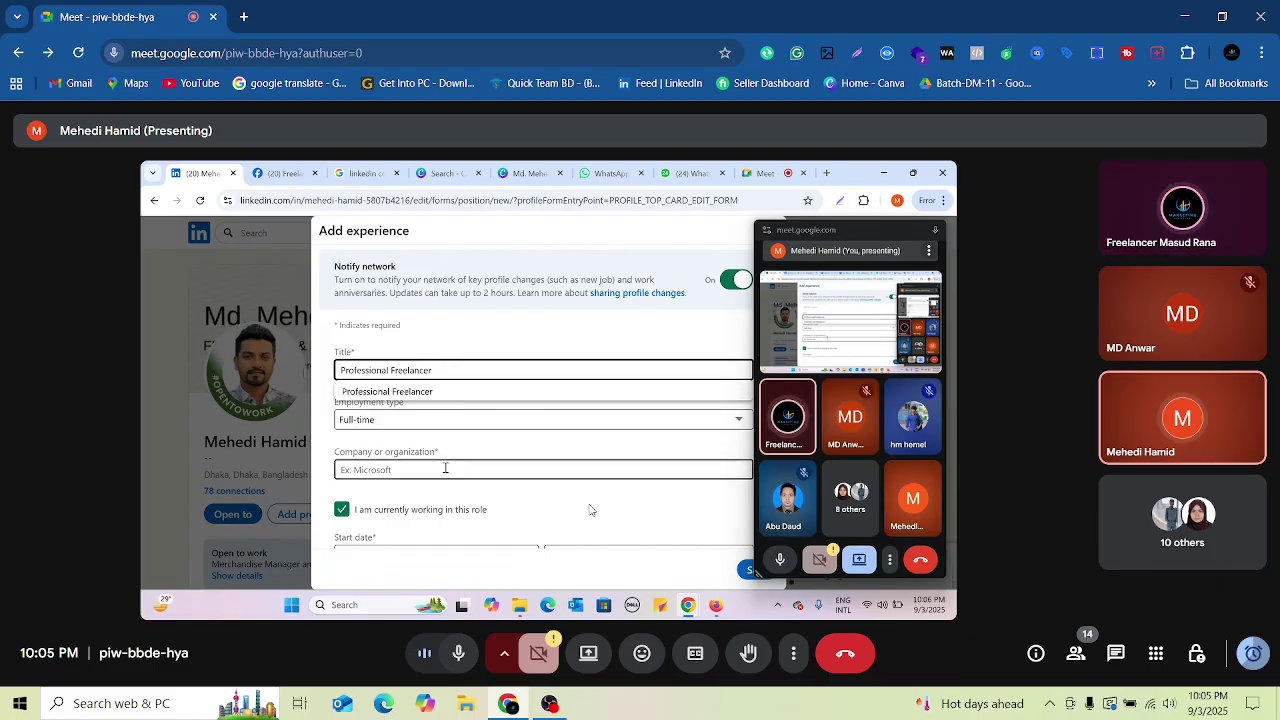
click(433, 425)
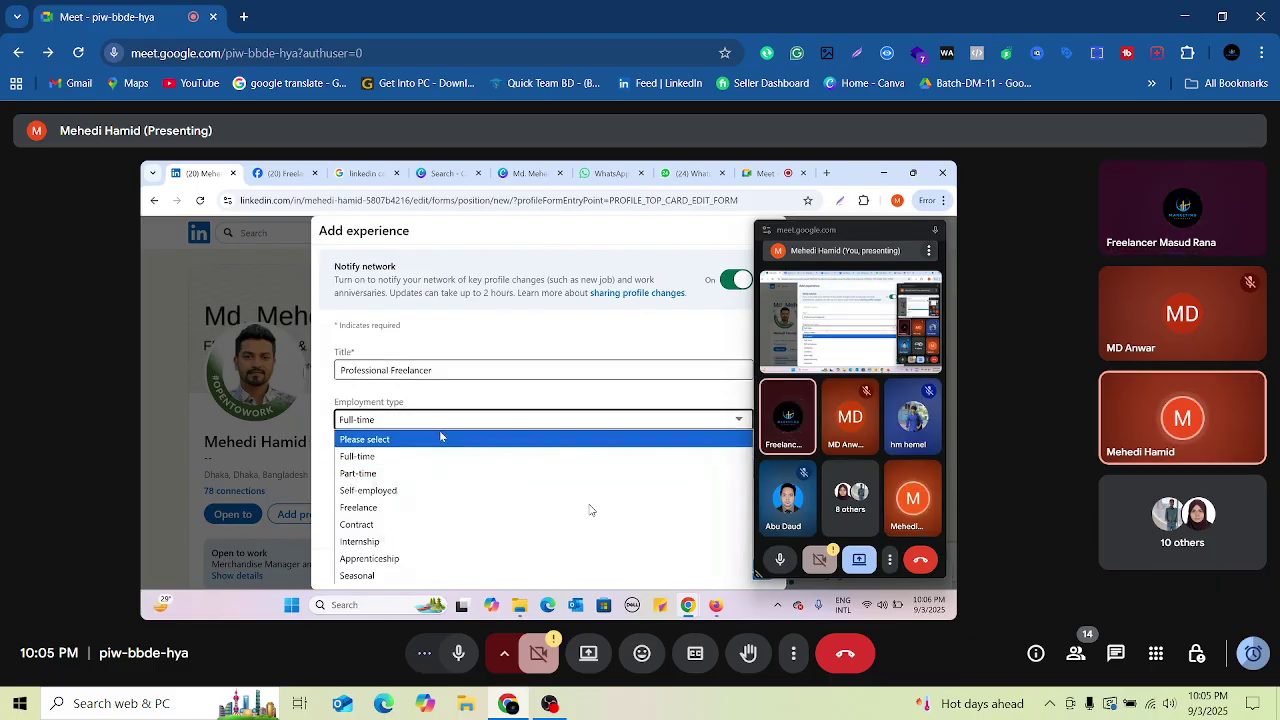
click(367, 510)
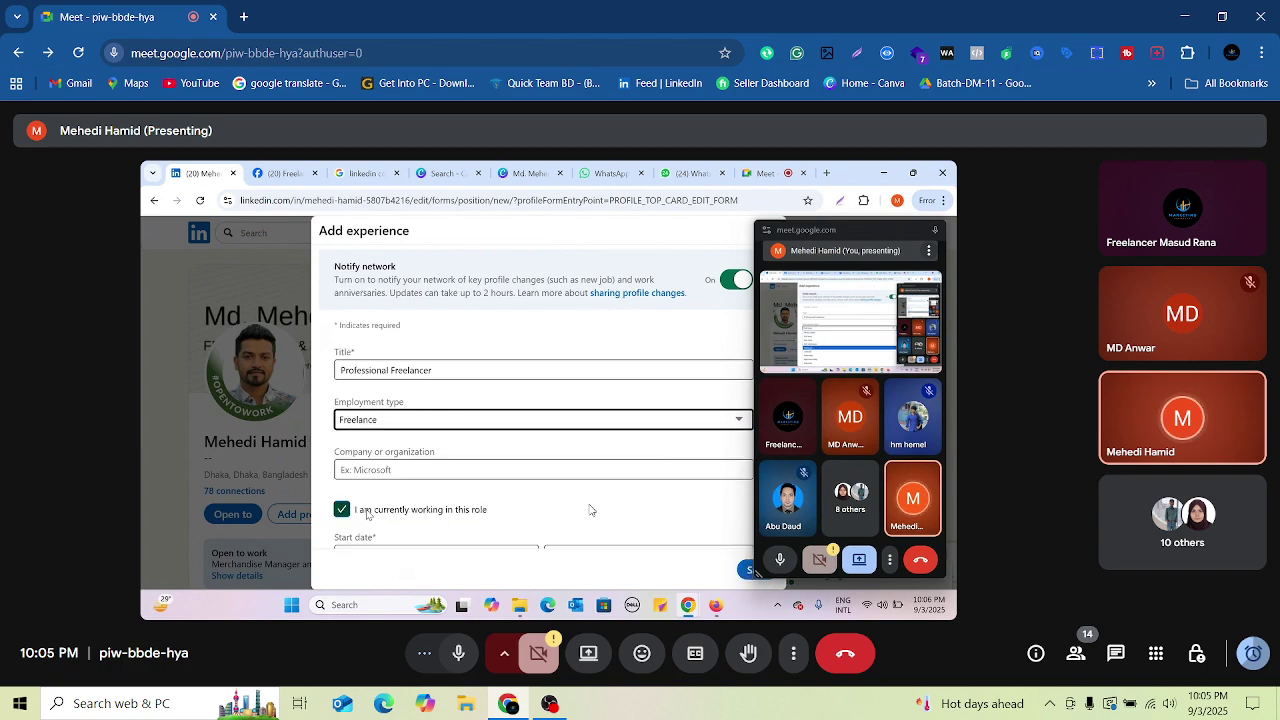
scroll(589, 510, down, 1)
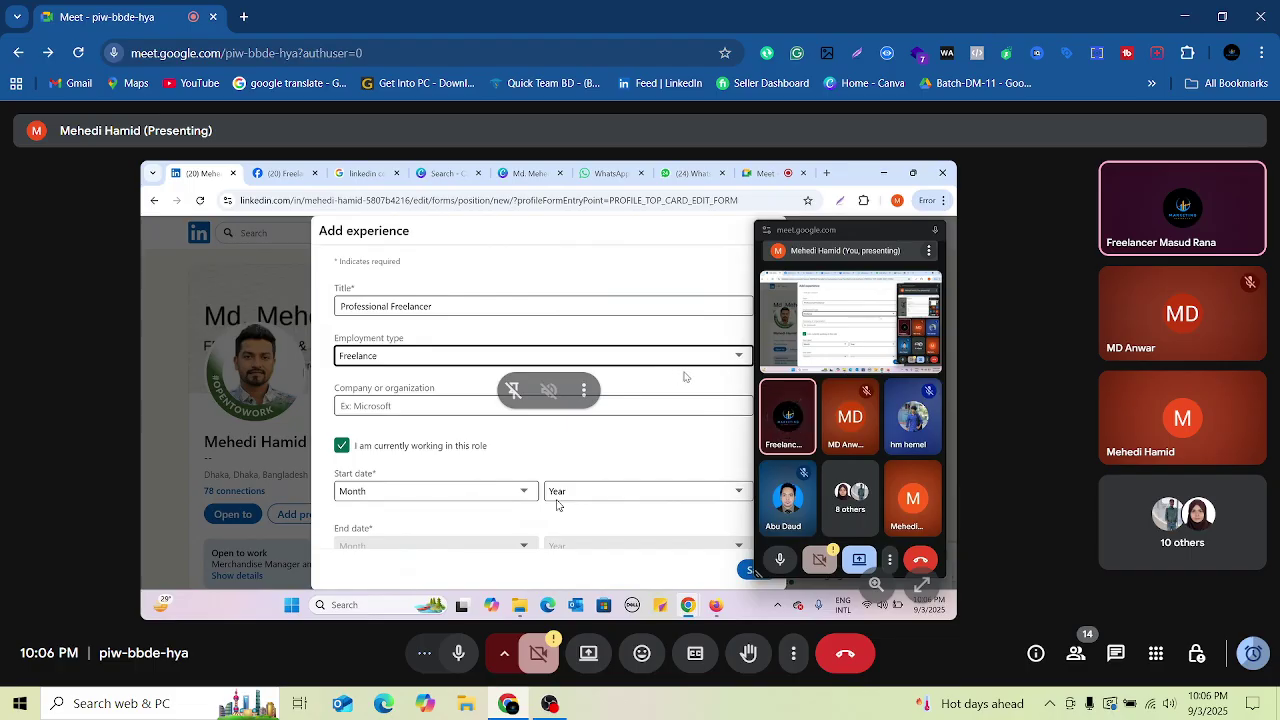
click(730, 362)
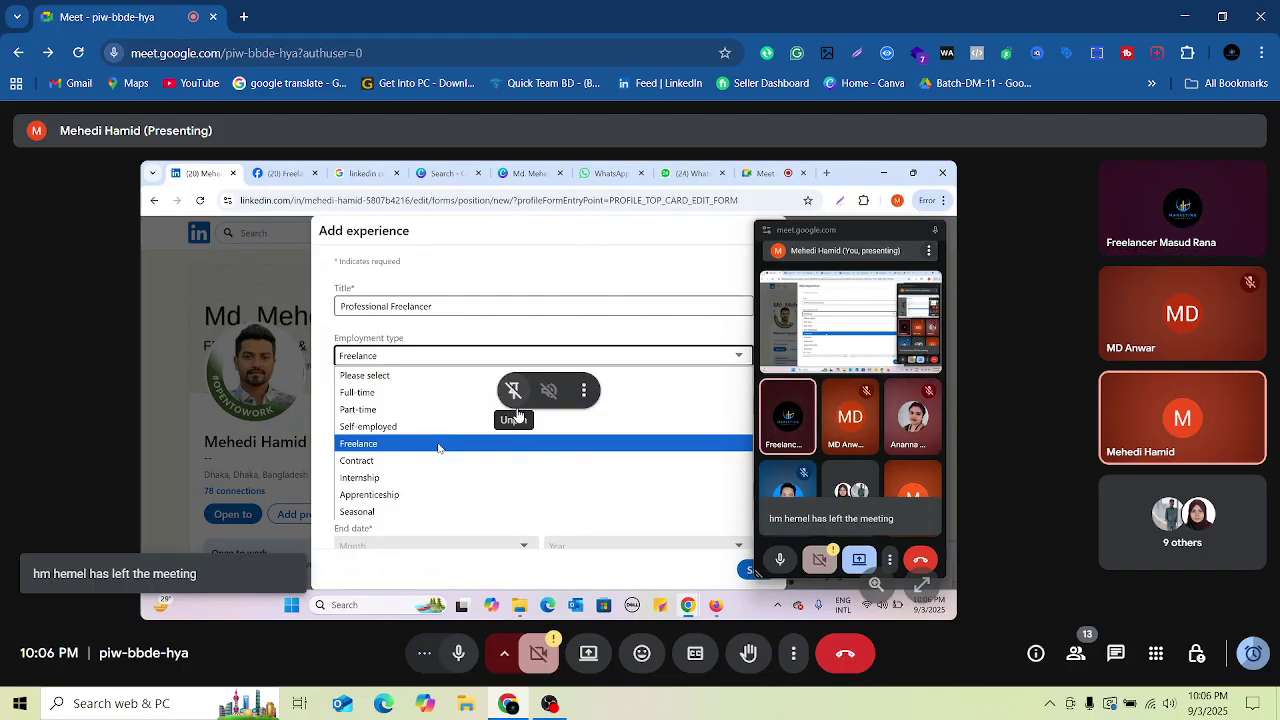
click(437, 445)
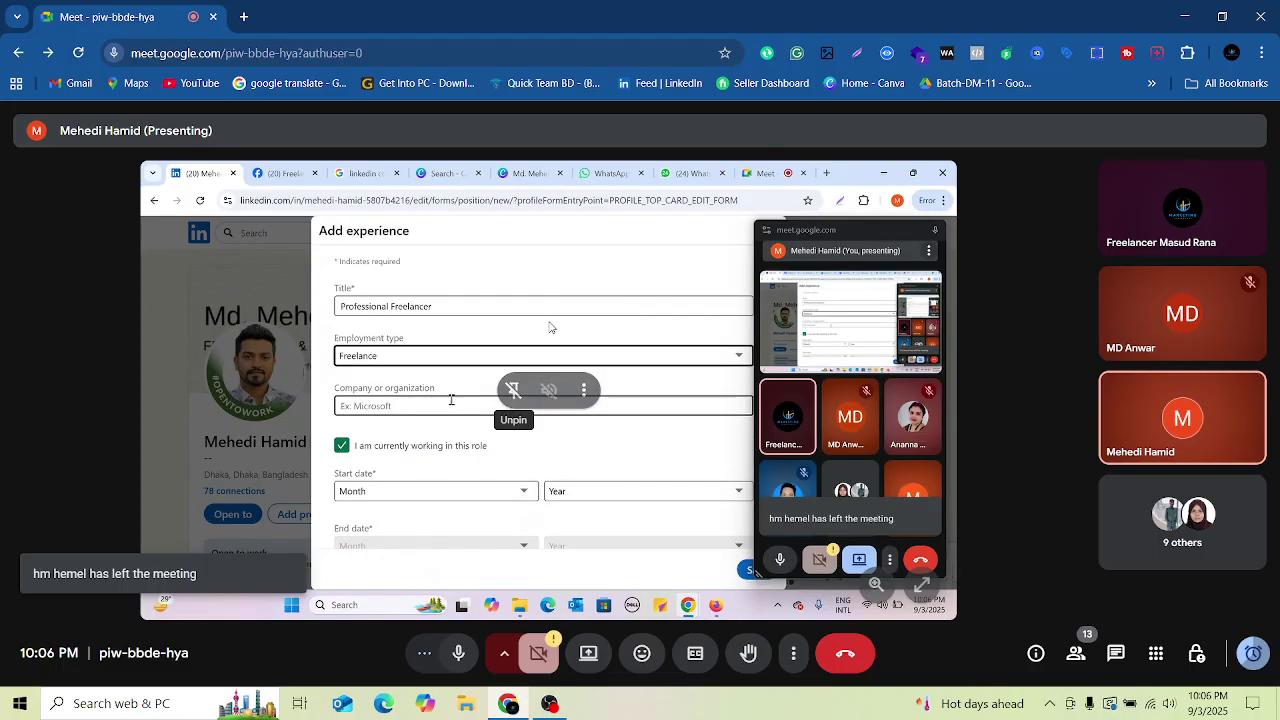
click(393, 405)
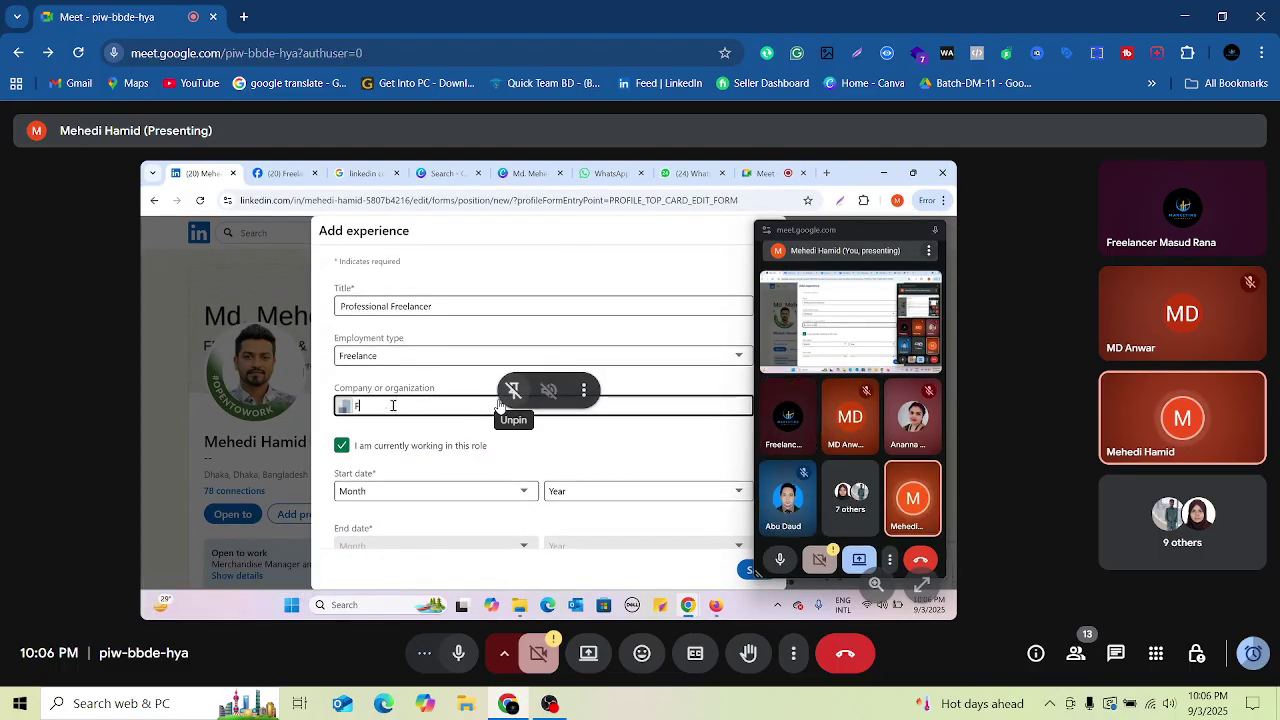
text(Fiverr)
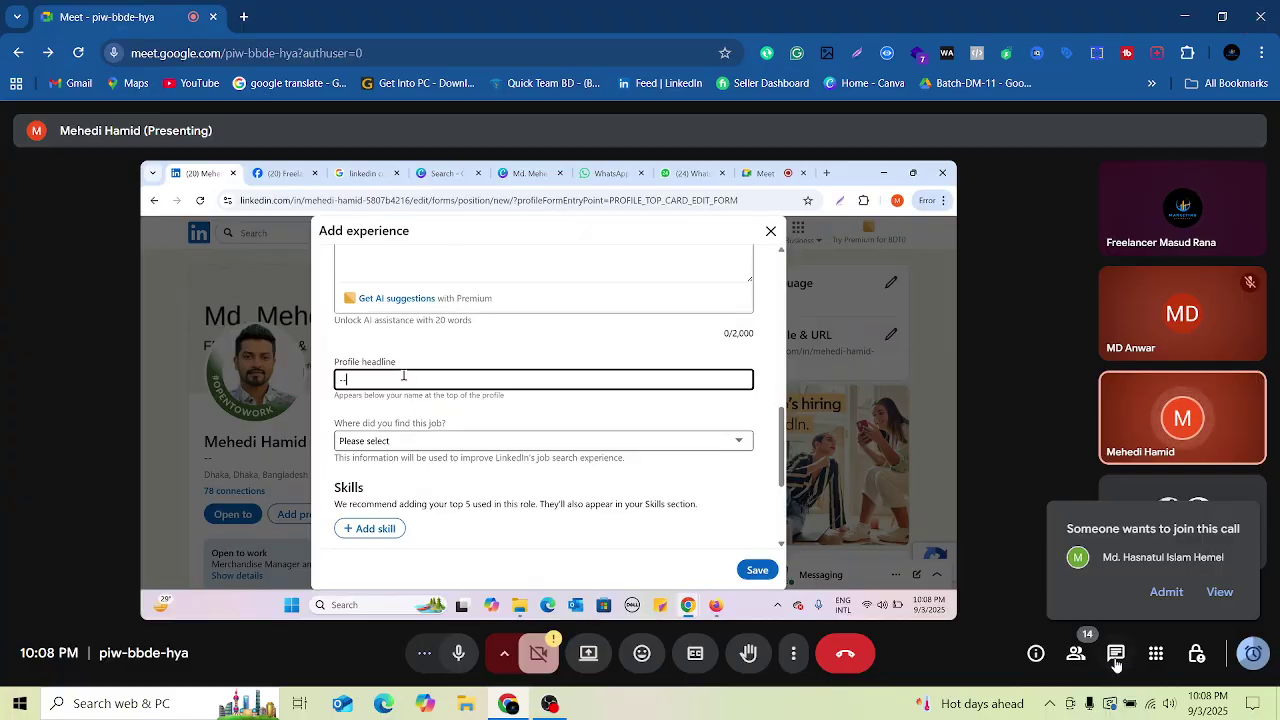
Step: Admit the waiting participant and add Social Media Advertising as a skill
click(1172, 592)
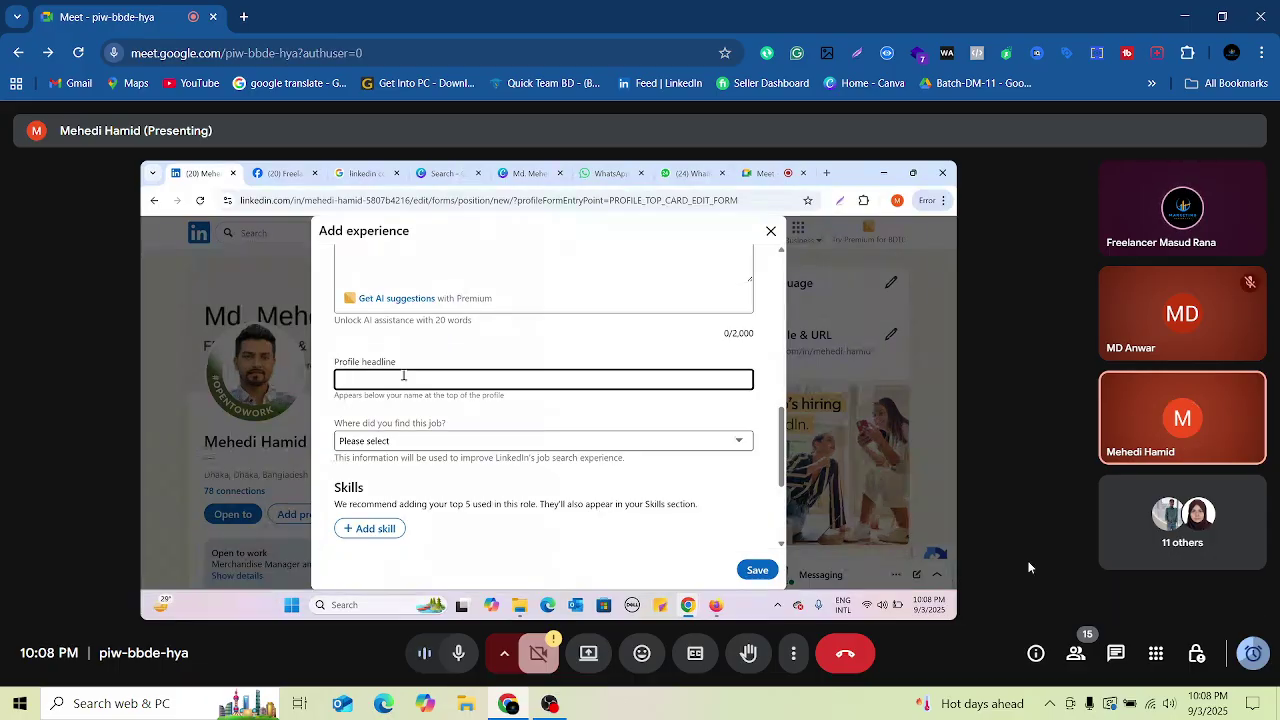
text(Fre)
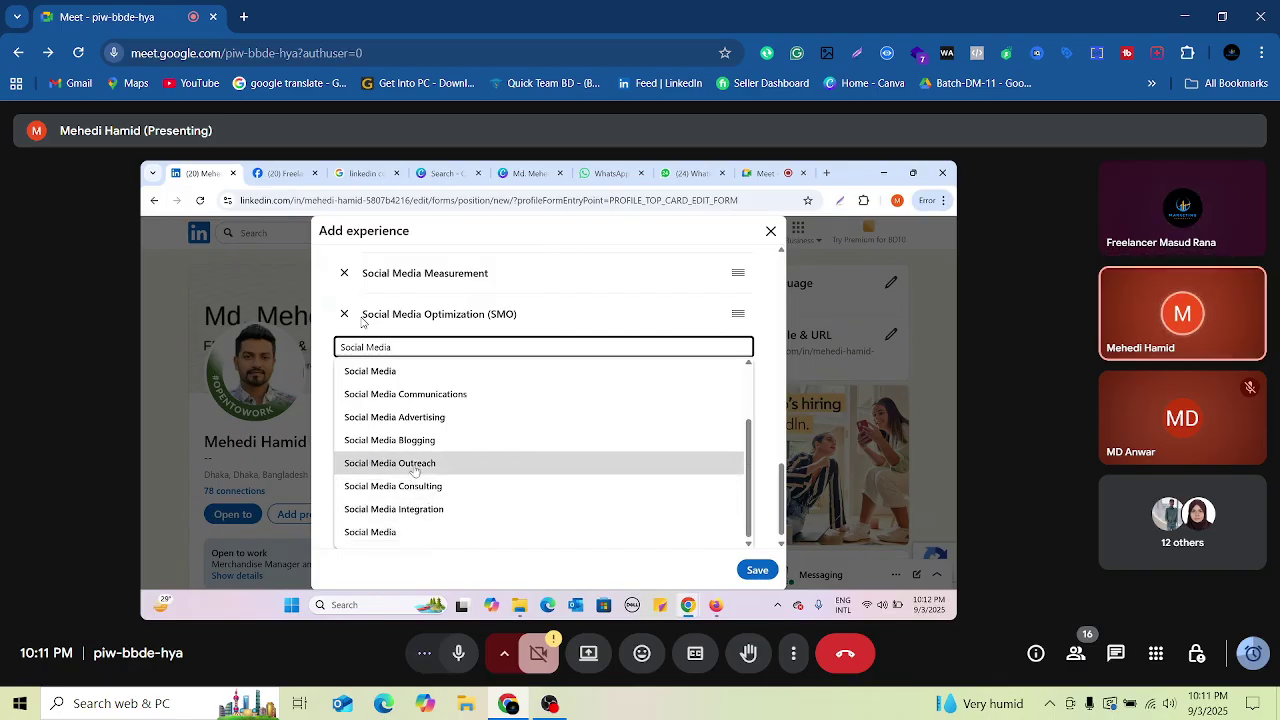
click(425, 418)
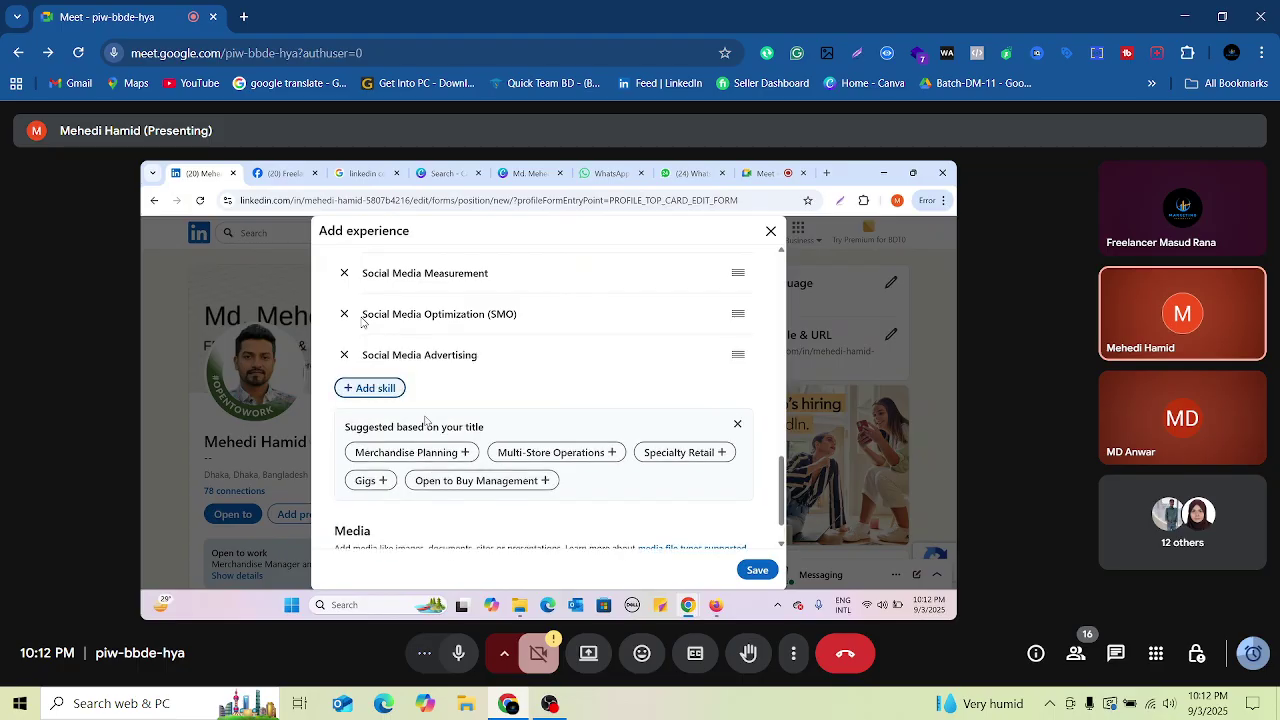
scroll(470, 380, up, 1)
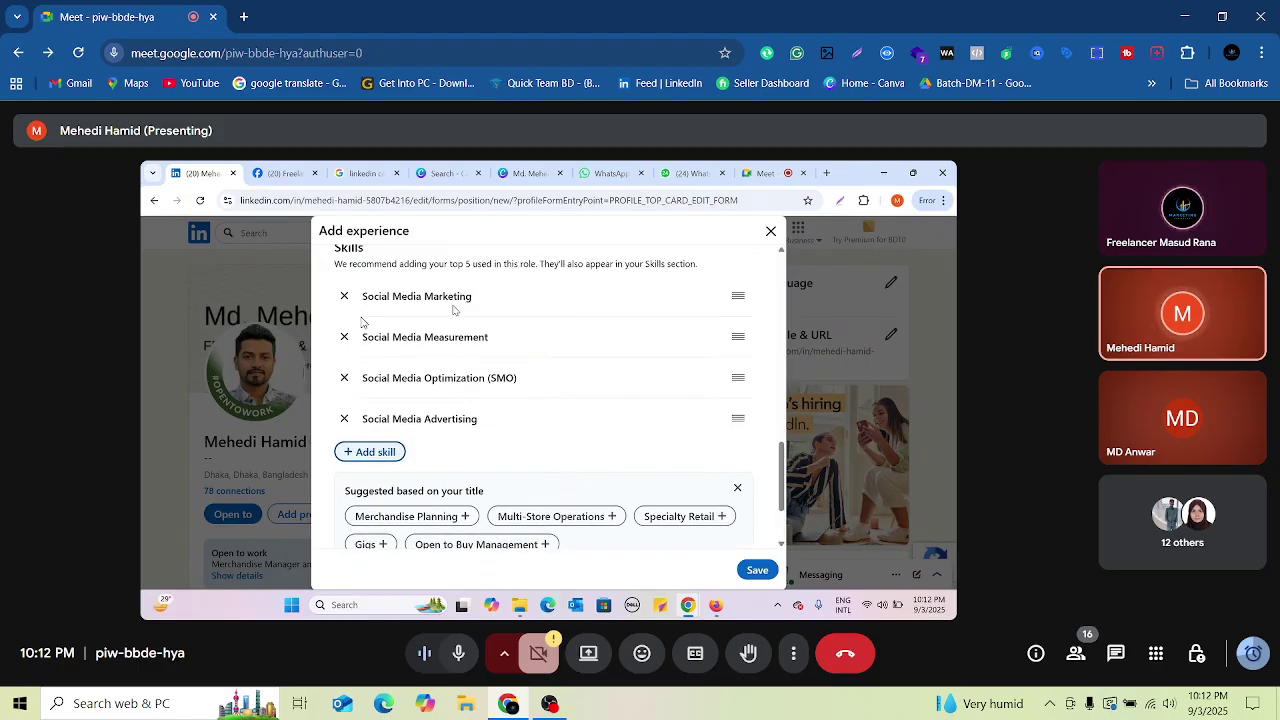
Step: Add YouTube Marketing and LinkedIn Marketing to the form's skills
click(376, 455)
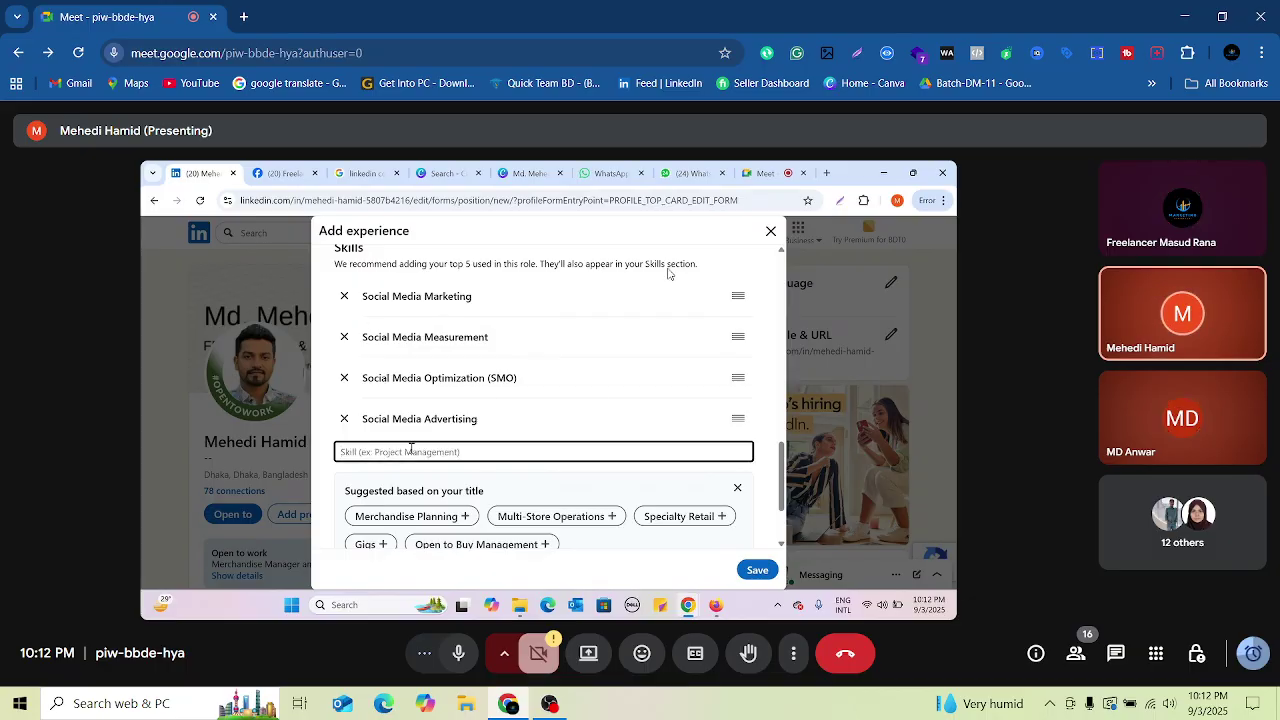
text(Youtub)
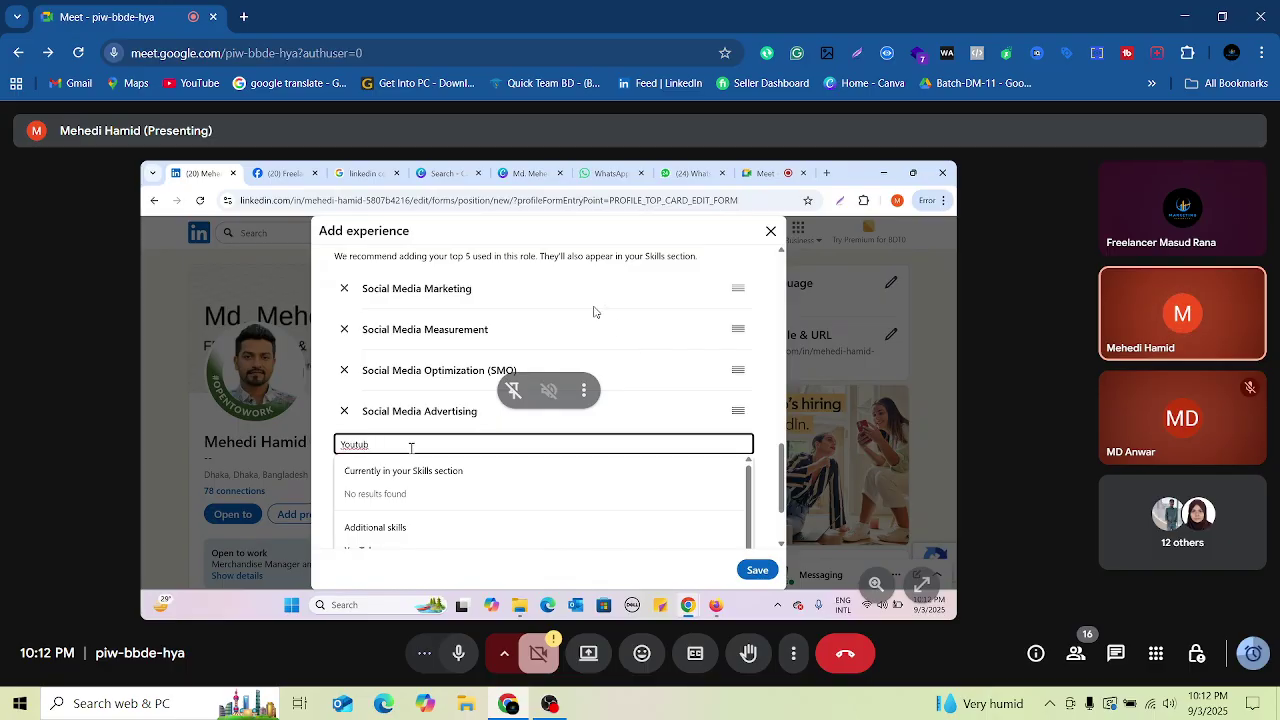
text(e Mar)
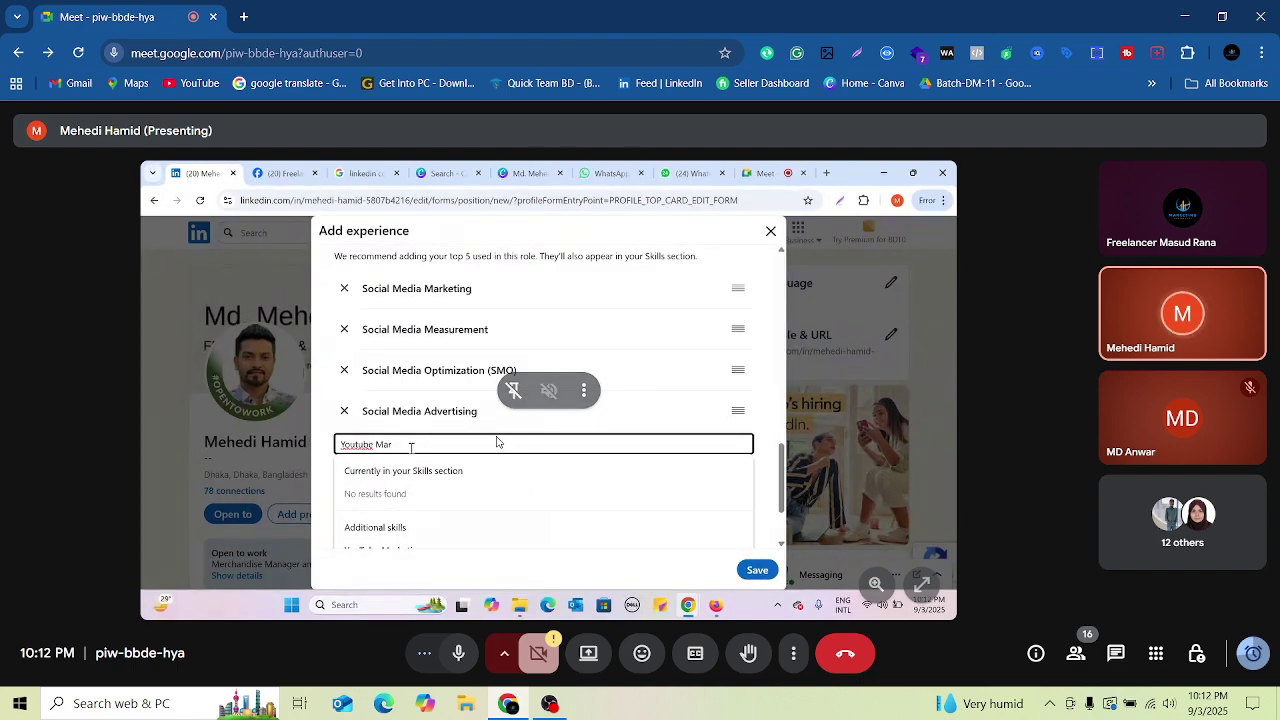
text(ke)
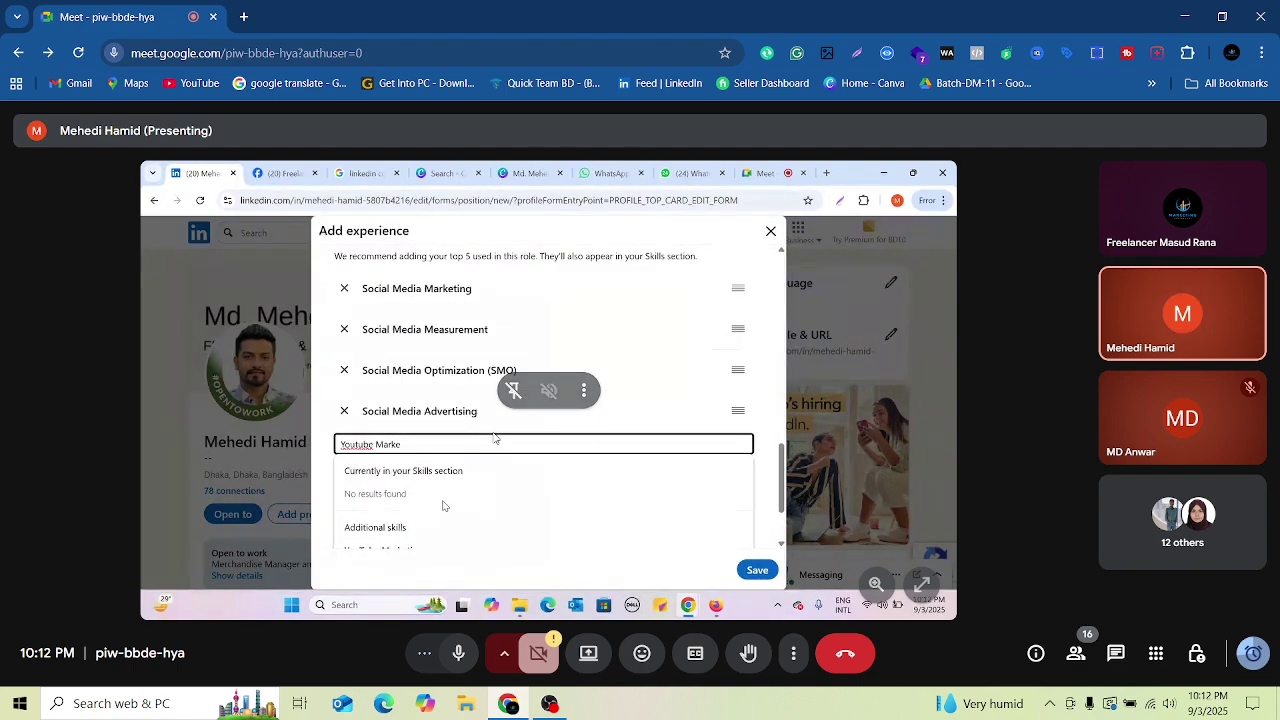
click(420, 486)
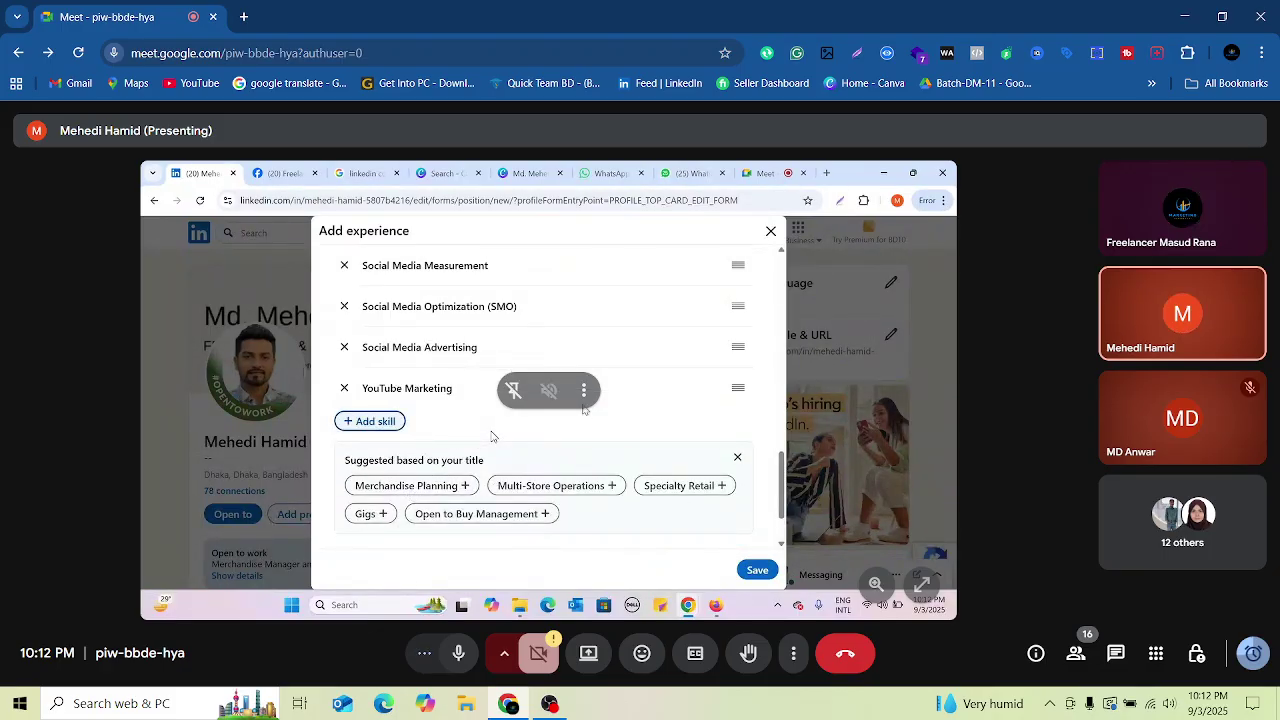
scroll(491, 436, up, 3)
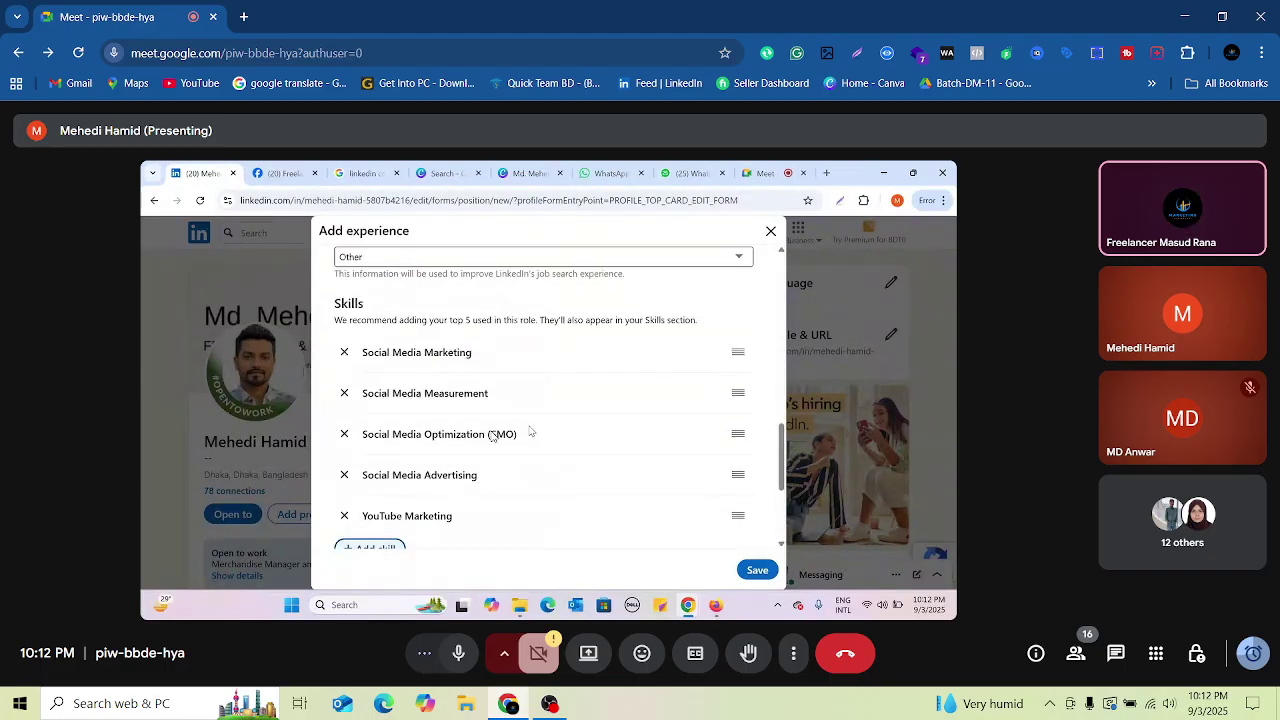
scroll(491, 436, down, 3)
click(379, 422)
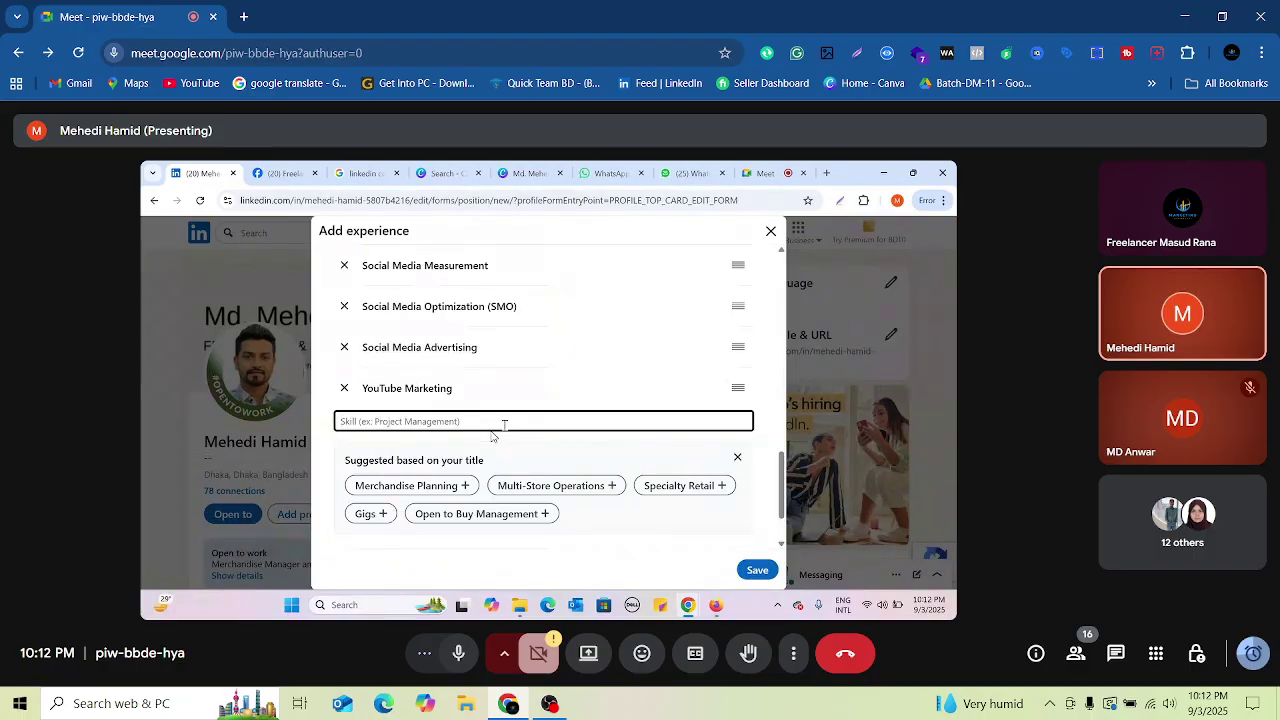
text(Linke)
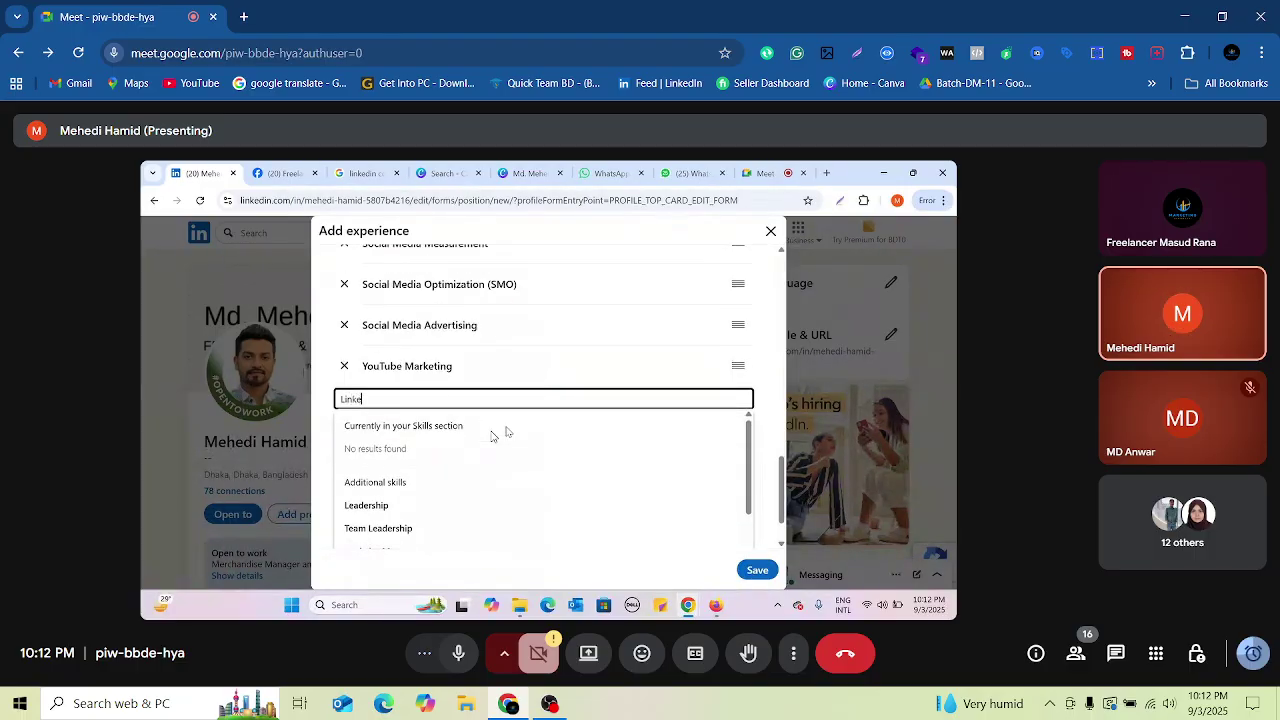
text(din )
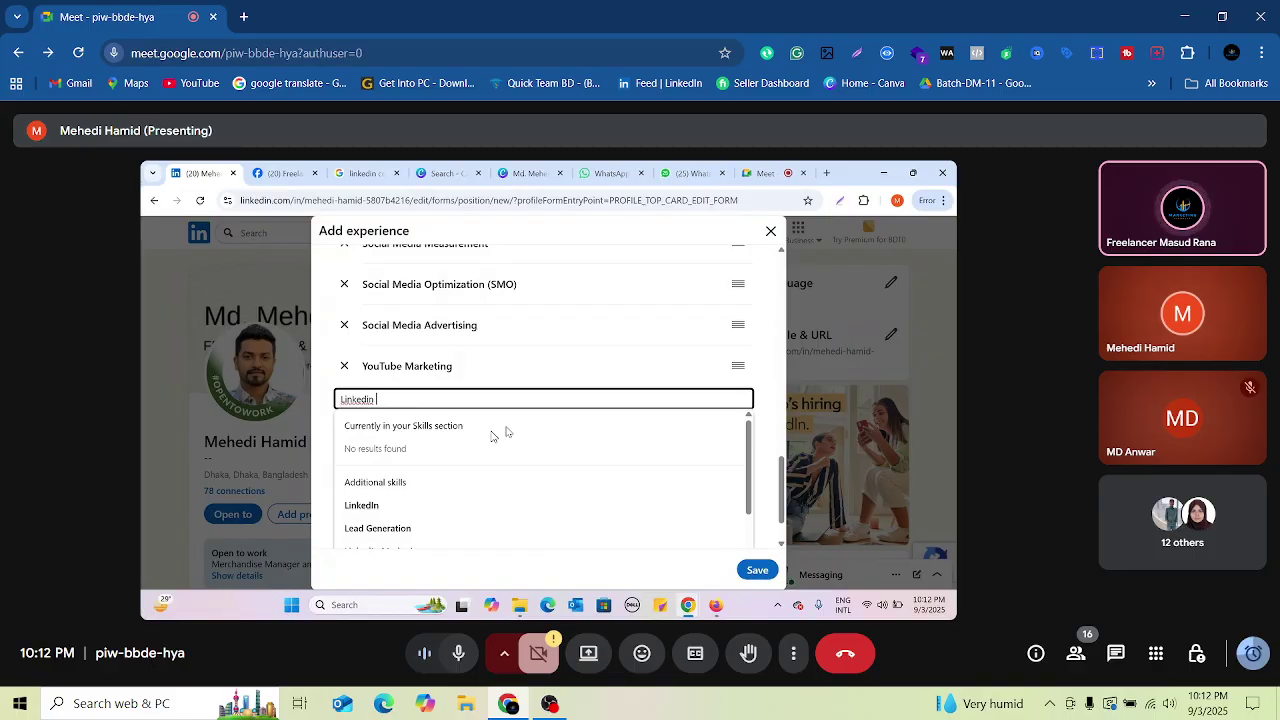
text(Mark)
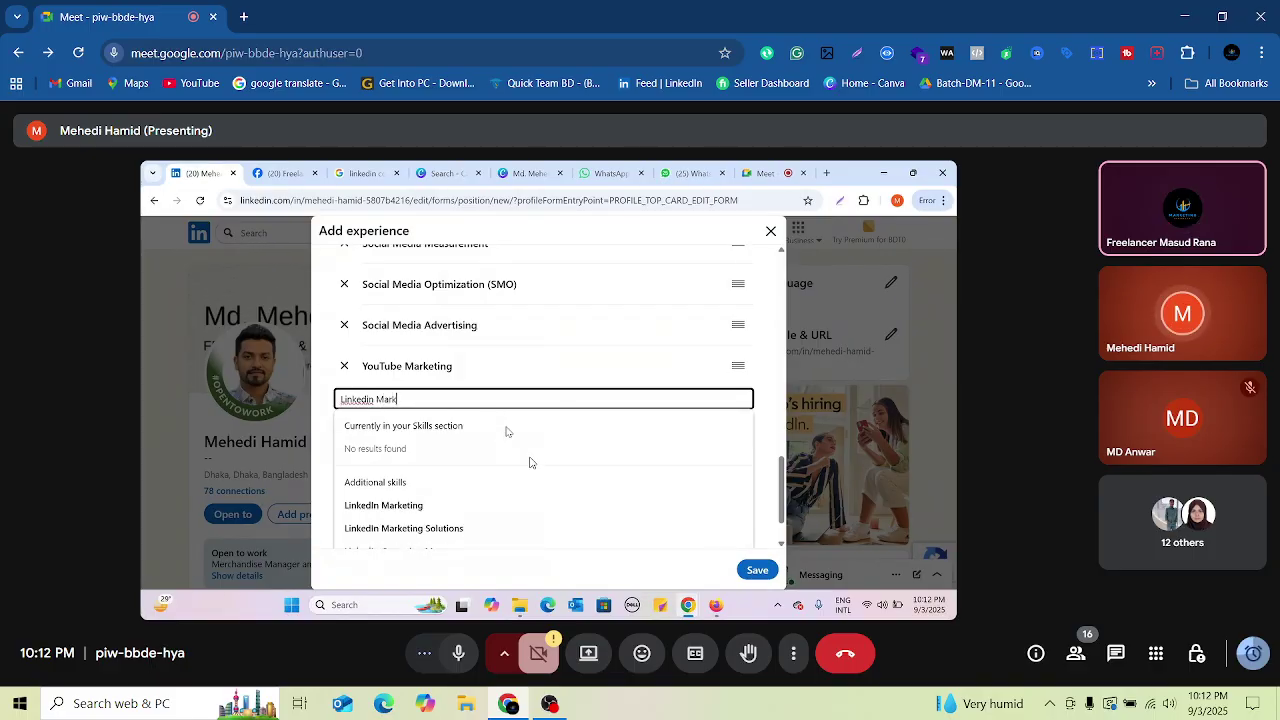
text(eting)
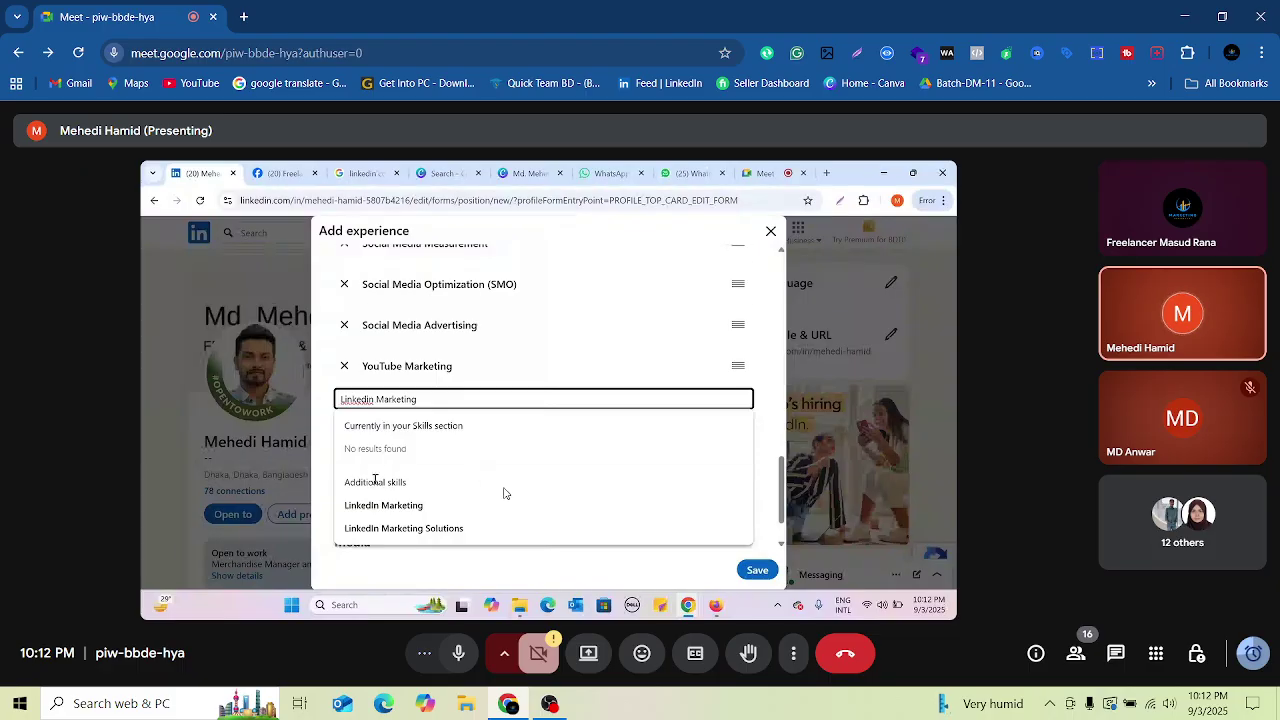
click(395, 506)
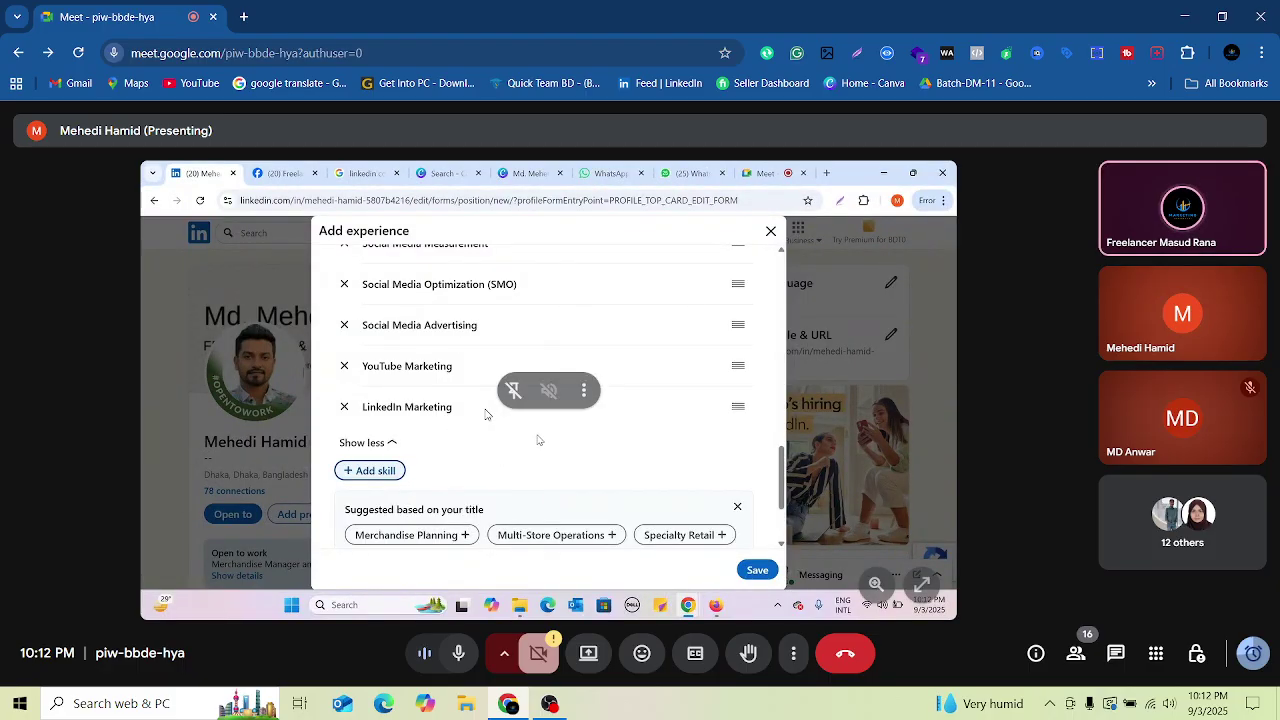
Step: Enter 'Linkedin Optimization' as another skill
click(390, 471)
text(Lin)
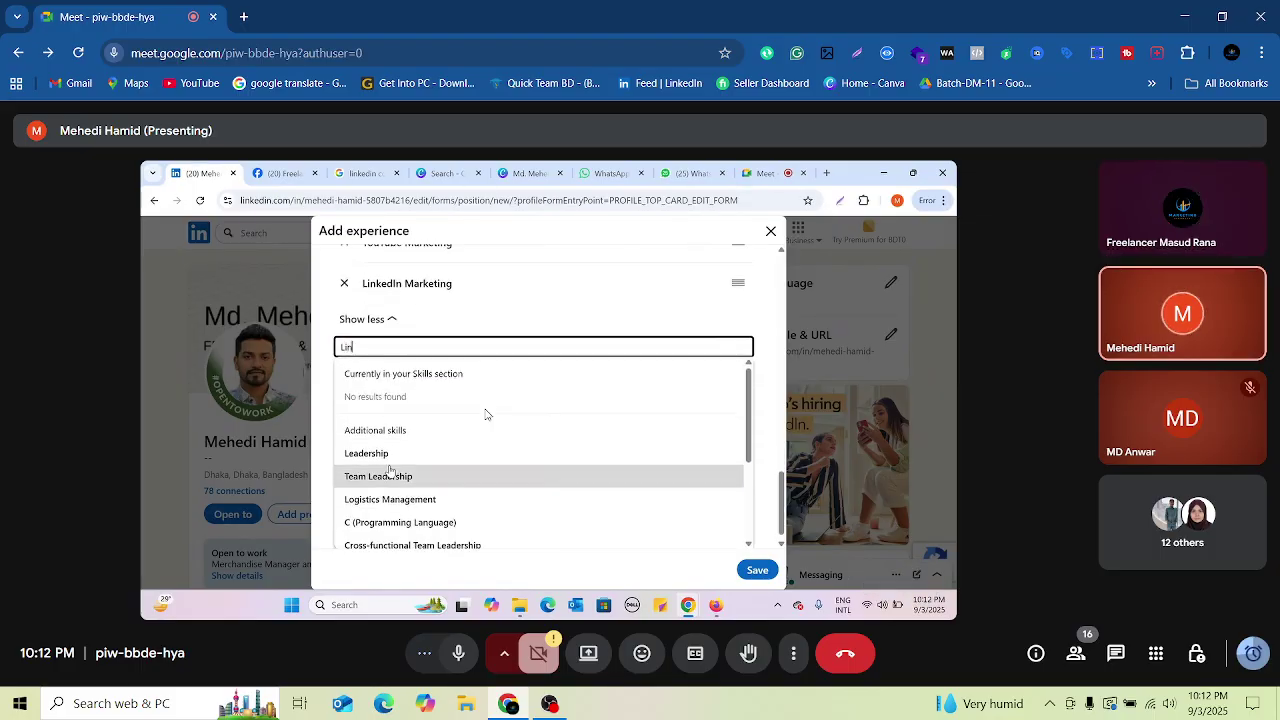
text(kedin)
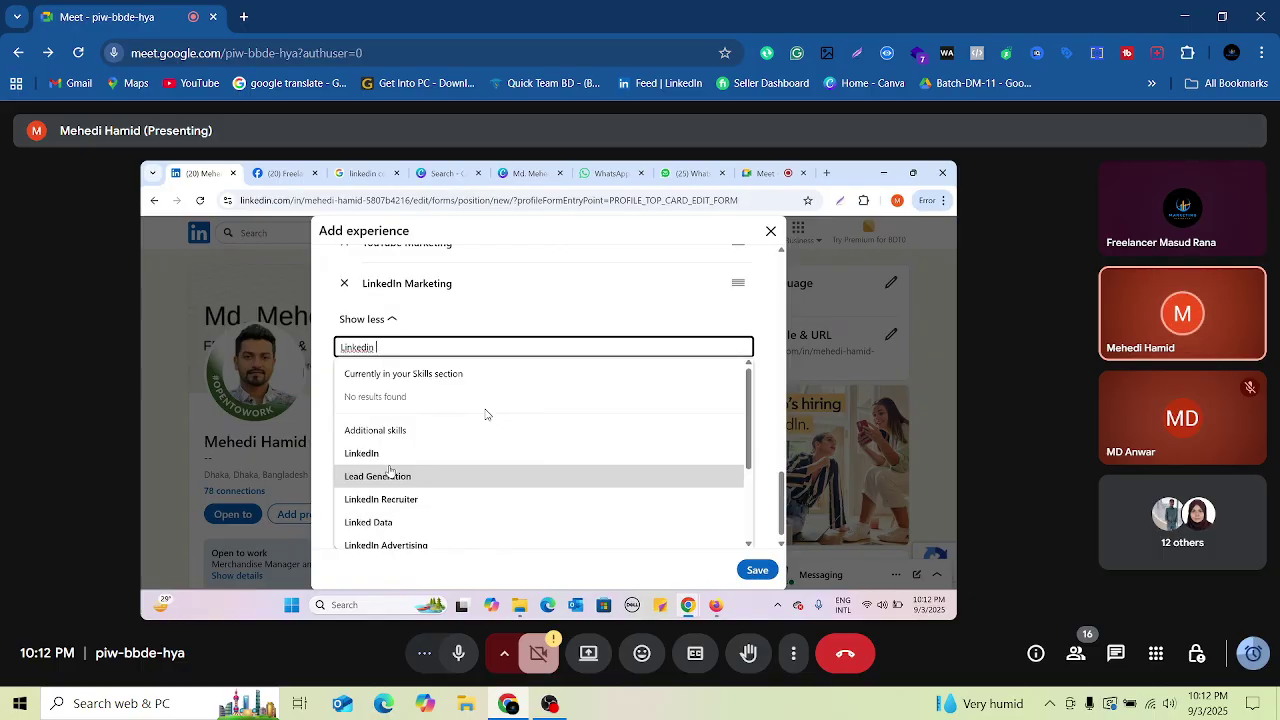
text( Optimiza)
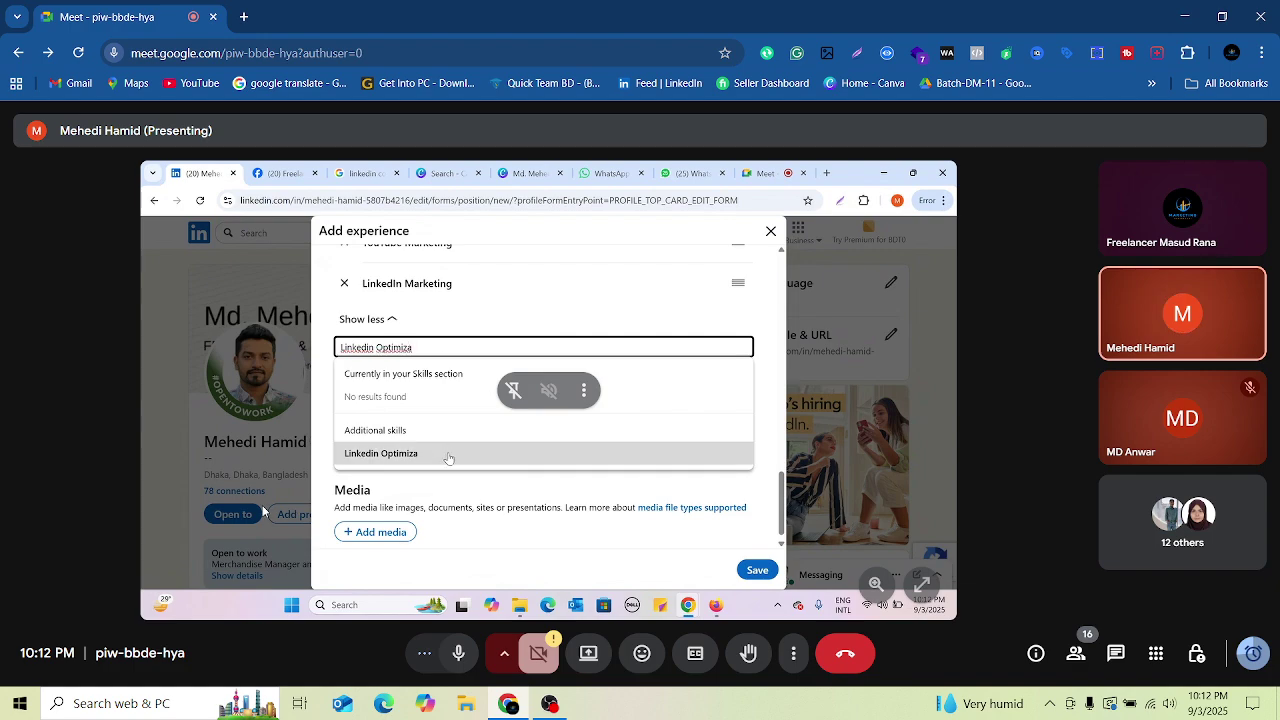
text(tion)
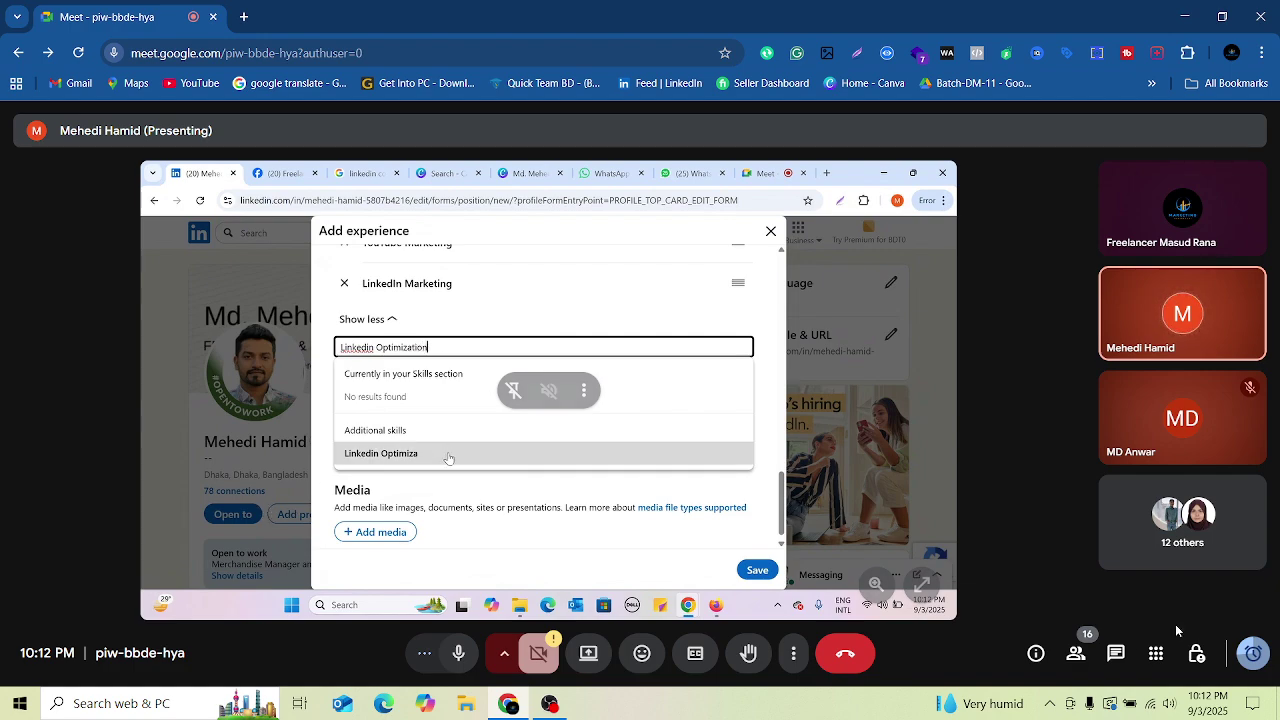
click(1078, 655)
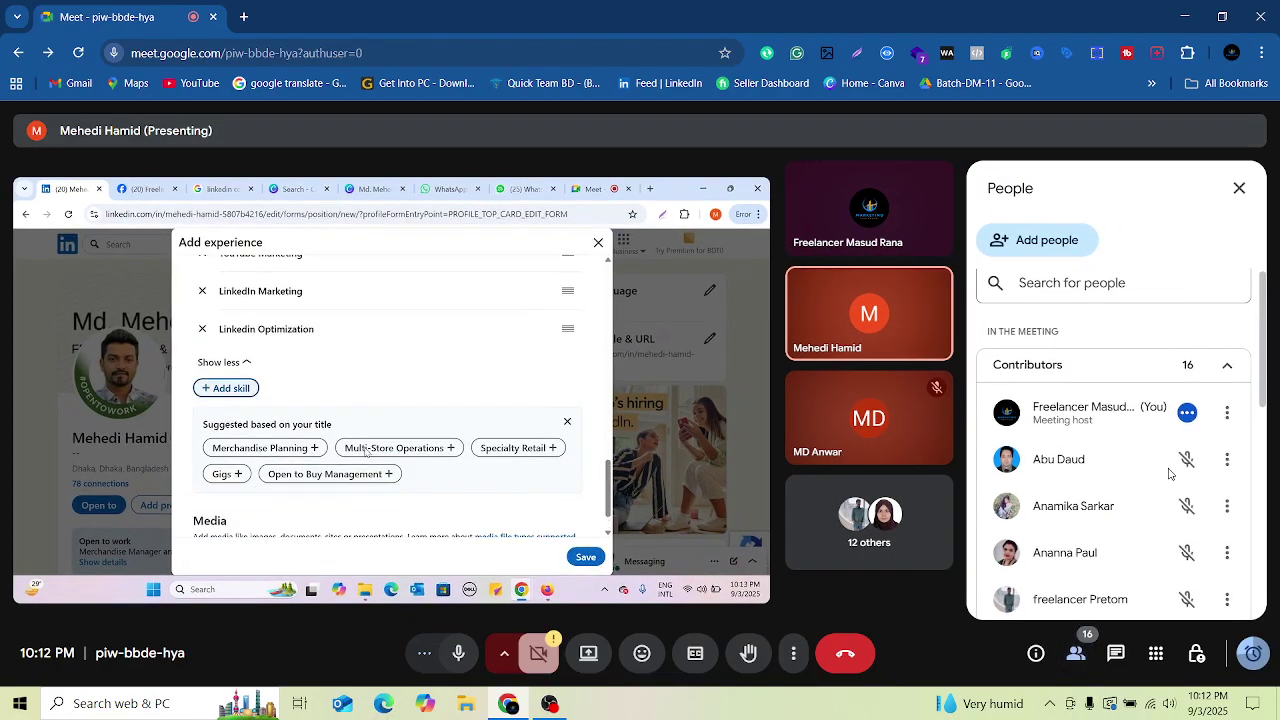
Step: Scroll through the People panel, reopening it once, and finally close it
scroll(1145, 482, down, 3)
scroll(1145, 482, down, 2)
scroll(1149, 473, up, 1)
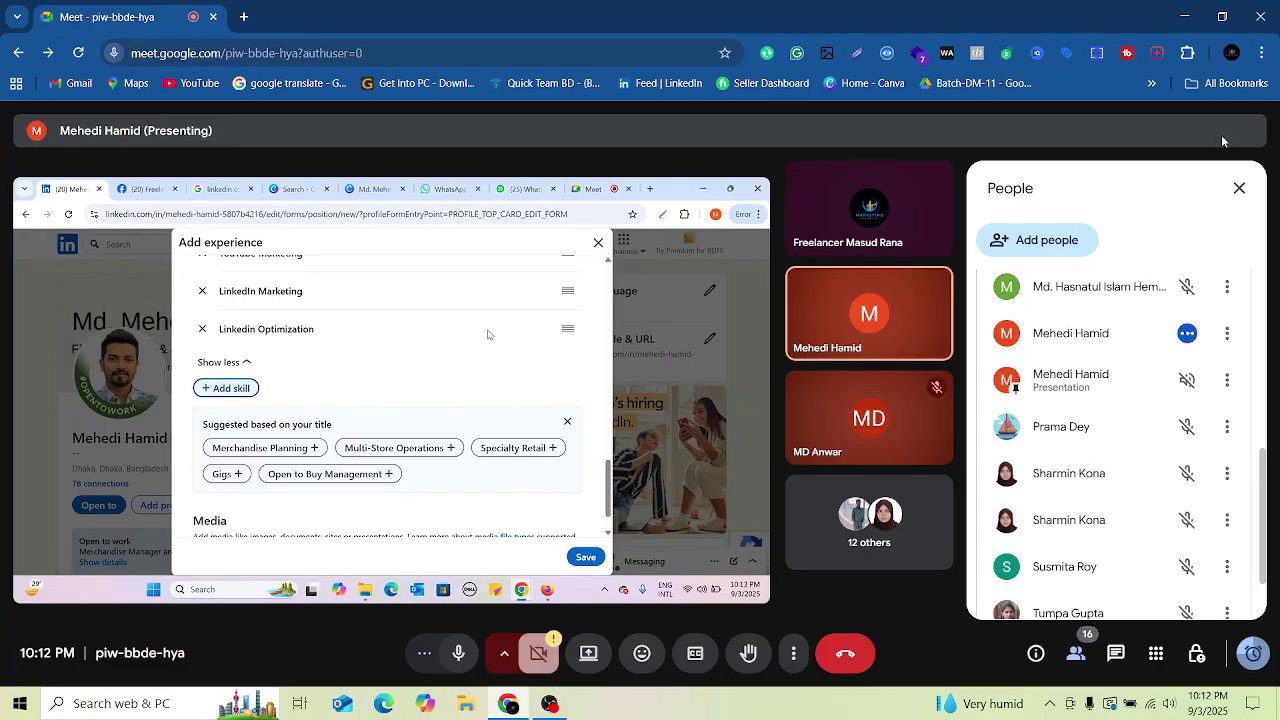
click(1240, 188)
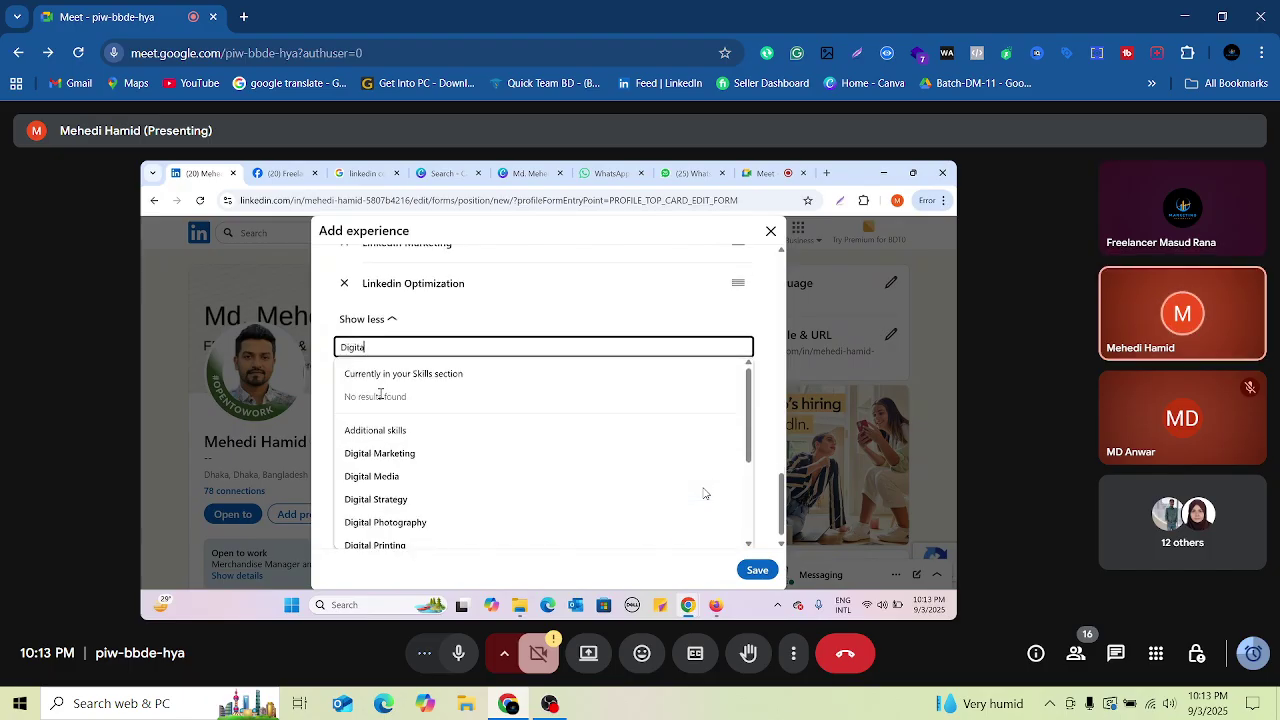
click(1075, 653)
scroll(1160, 465, down, 1)
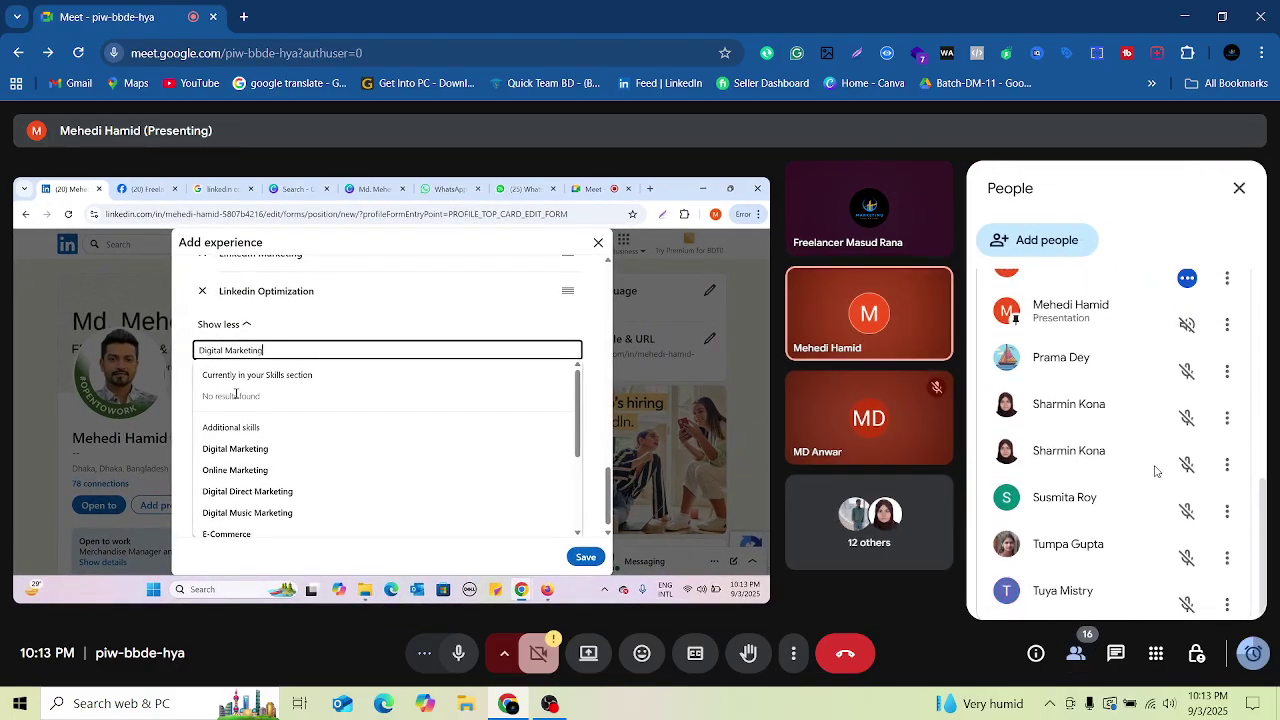
scroll(1155, 470, up, 10)
scroll(1150, 472, down, 3)
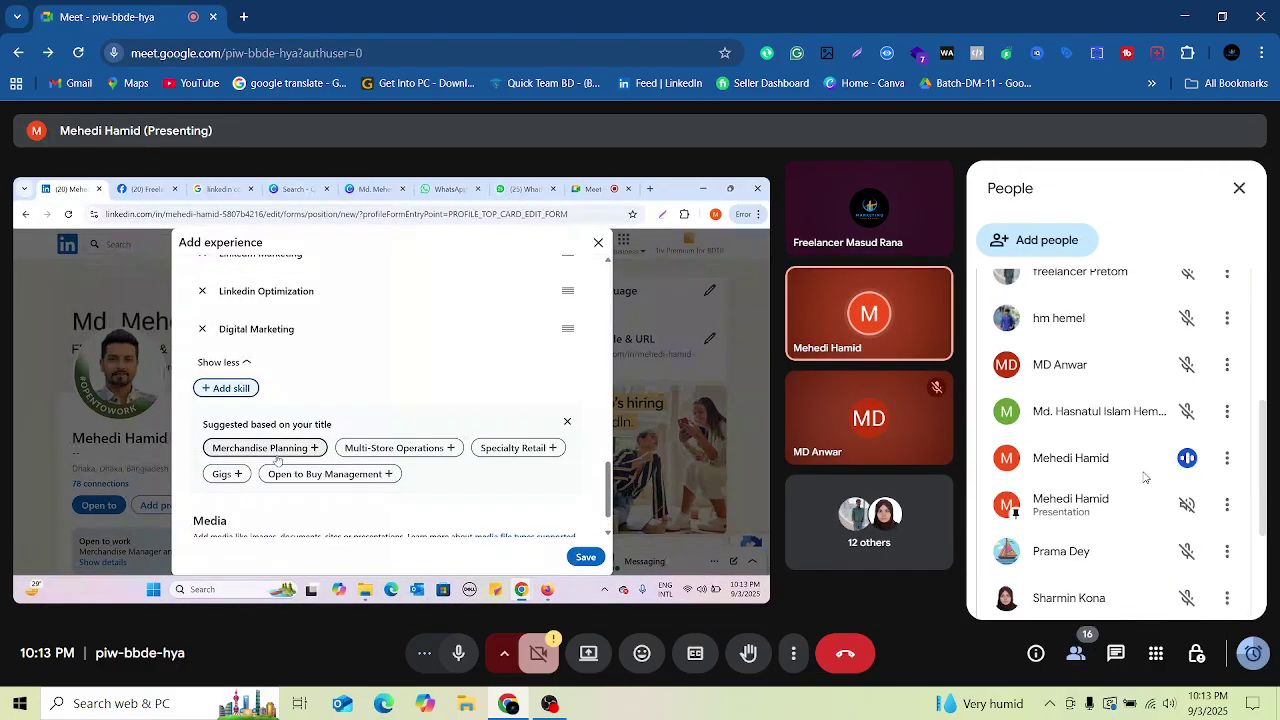
scroll(1143, 478, down, 2)
scroll(1189, 290, up, 10)
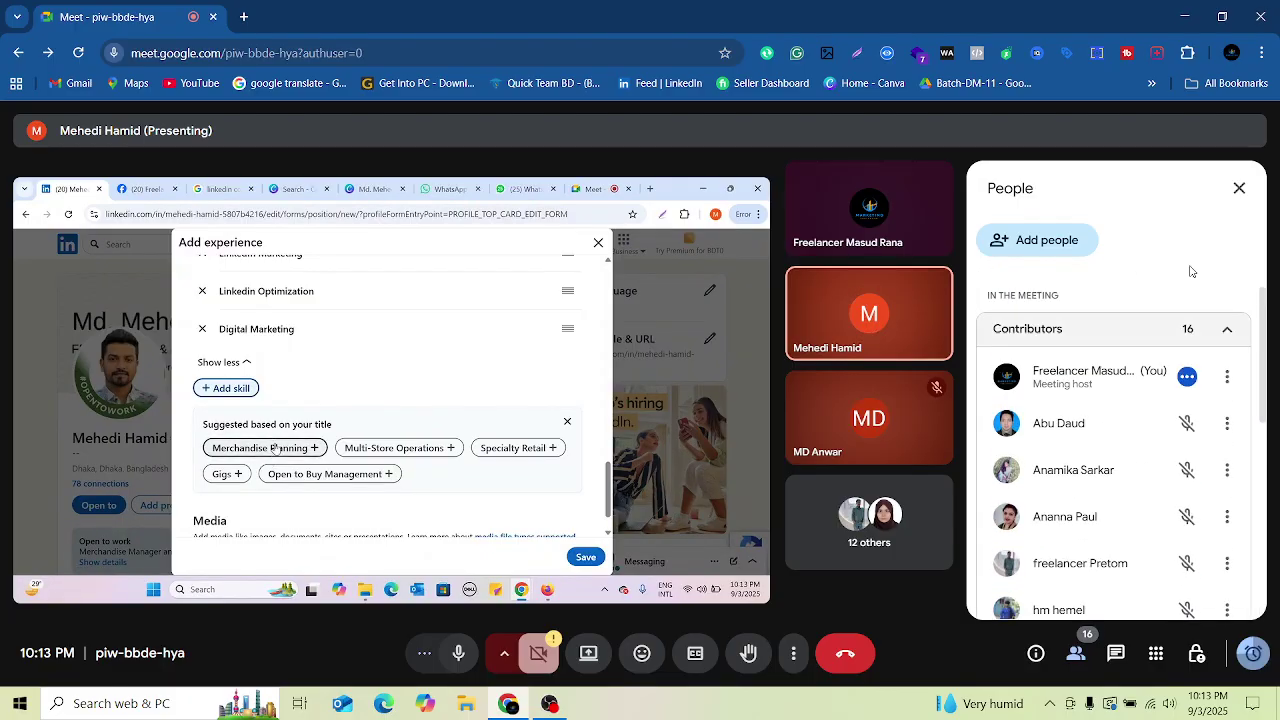
click(1240, 189)
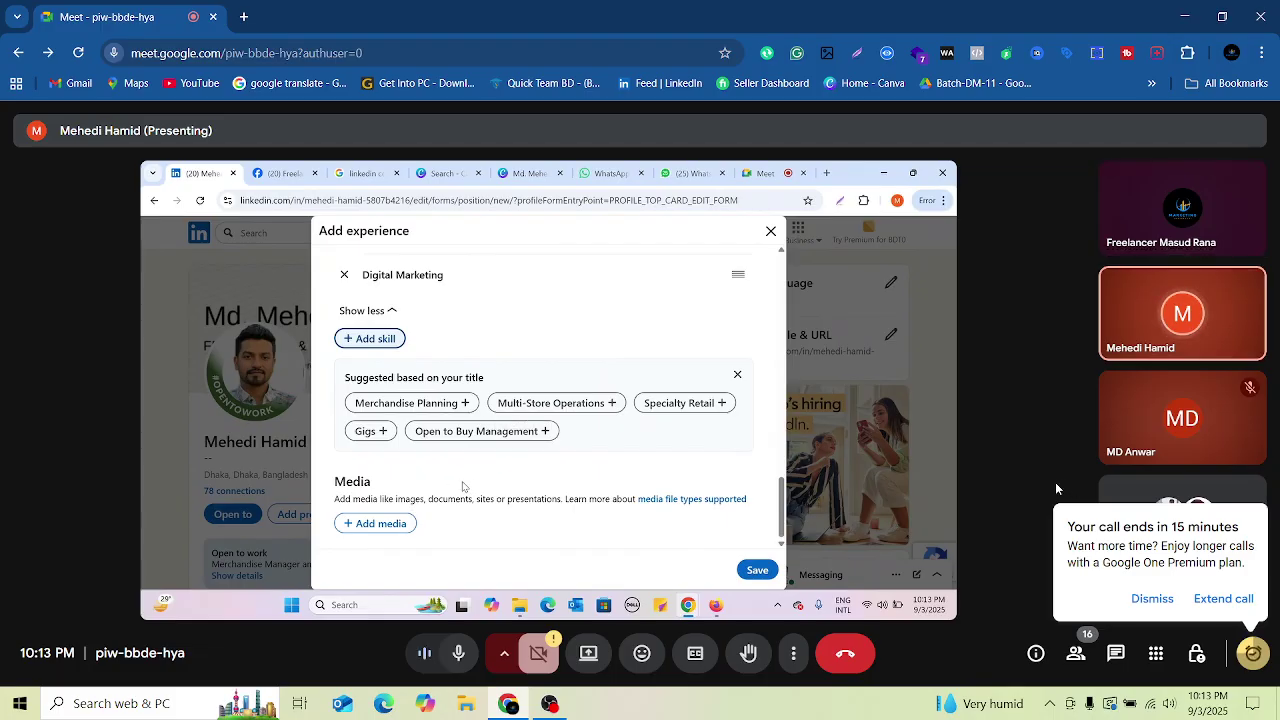
Step: Dismiss the 'Your call ends in 15 minutes' warning
click(1153, 600)
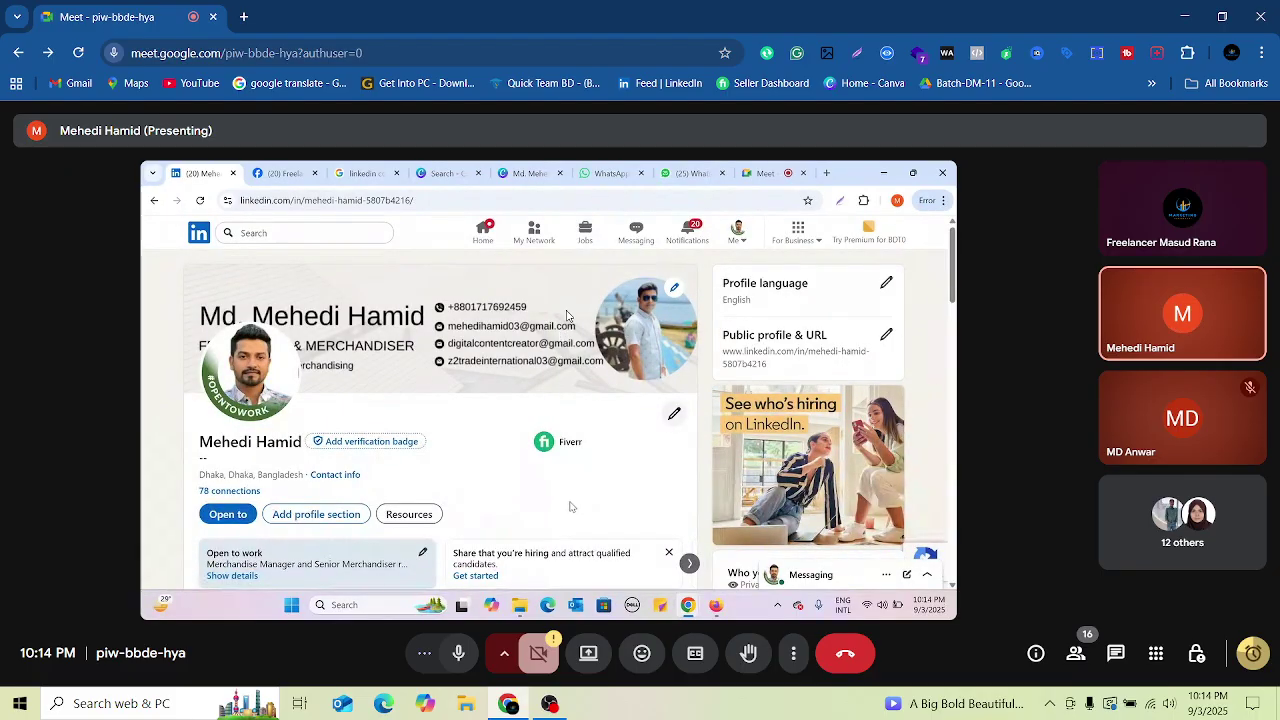
mouse_move(570, 507)
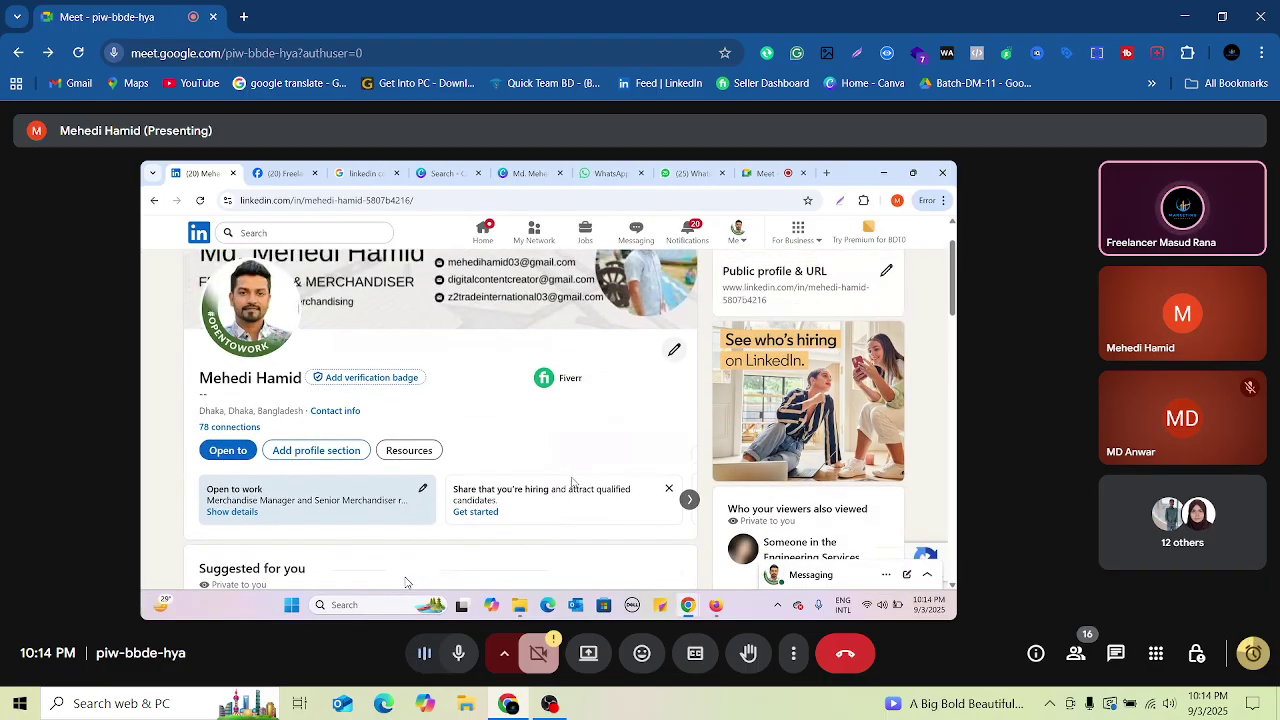
mouse_move(485, 425)
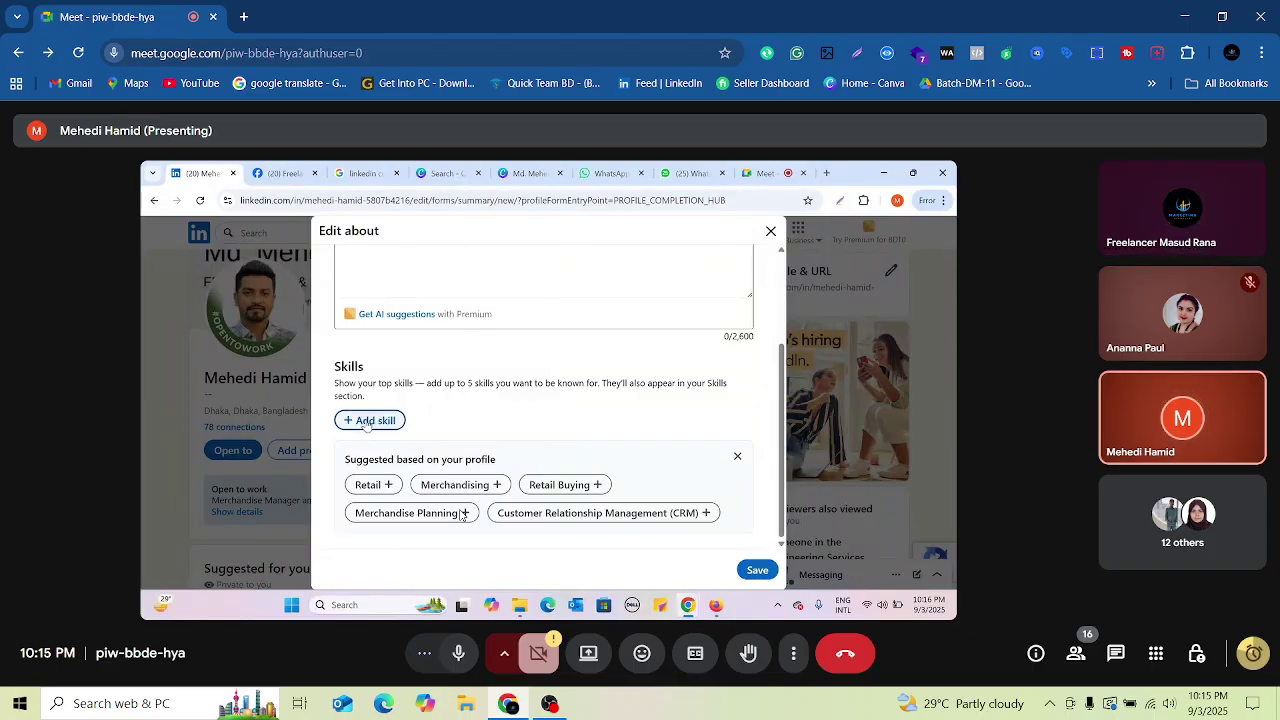
Step: Add YouTube Marketing as a skill, correcting typos along the way
click(368, 420)
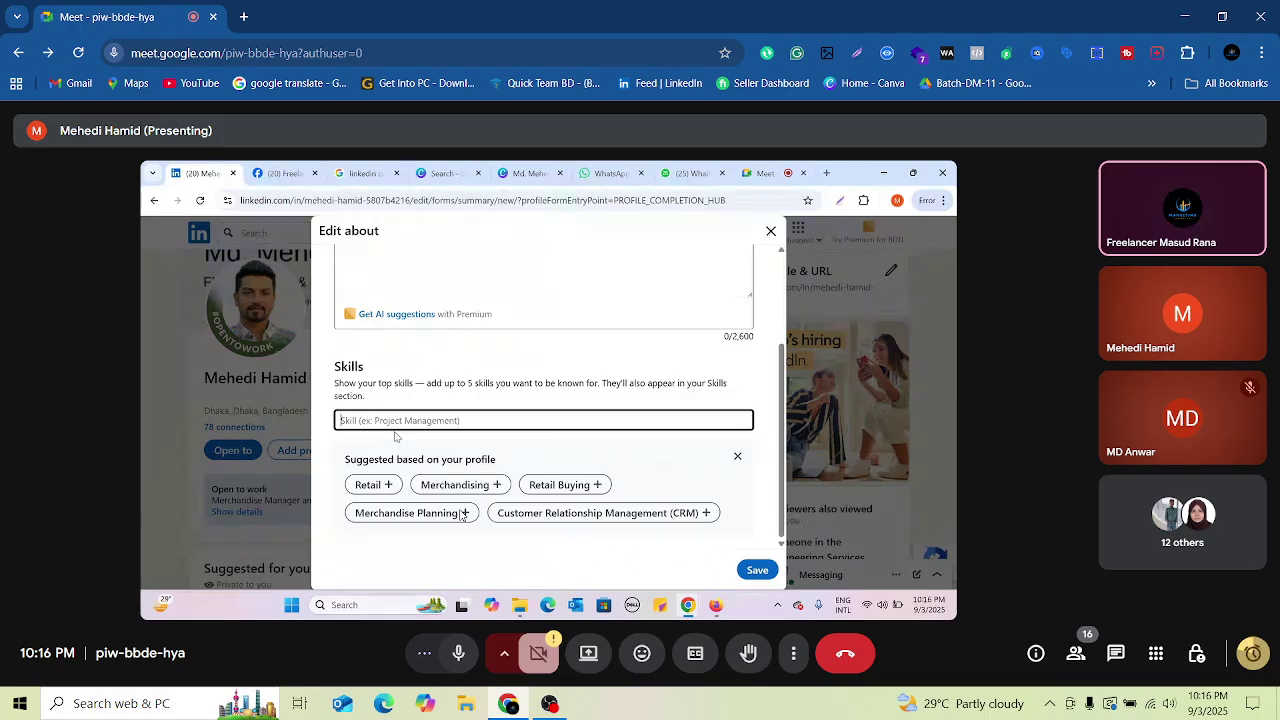
scroll(551, 413, up, 1)
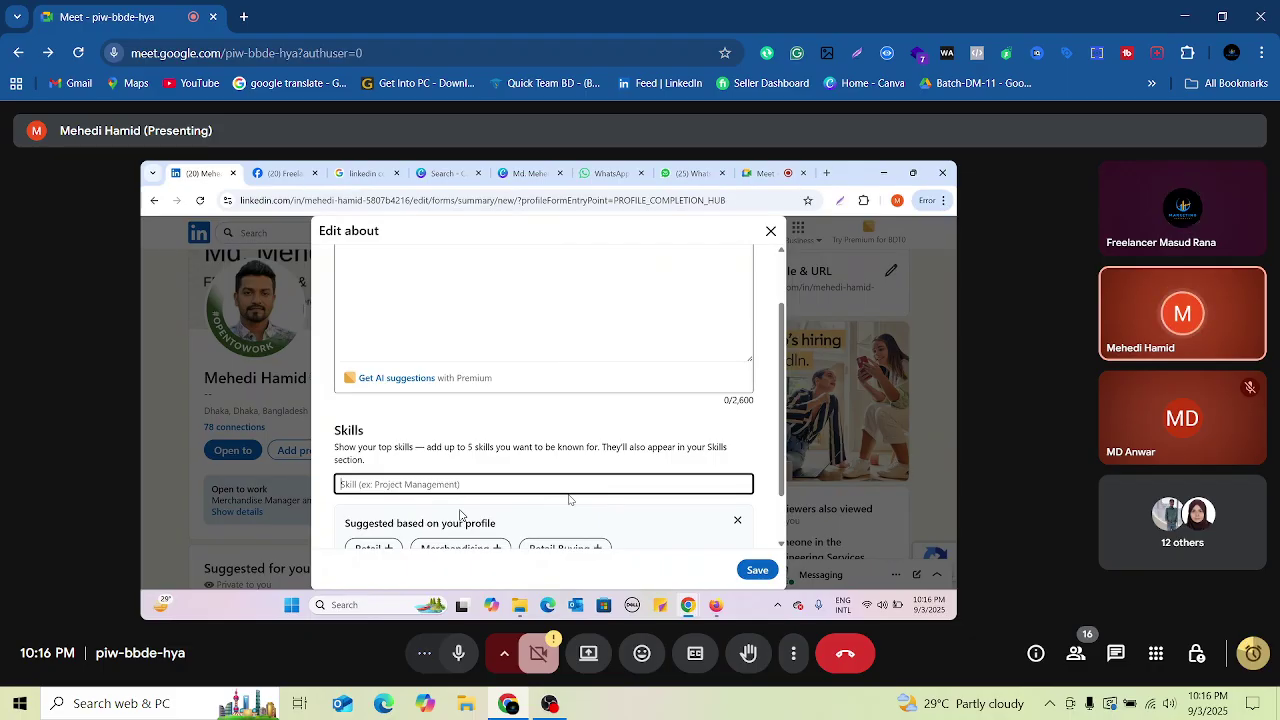
text(Cre)
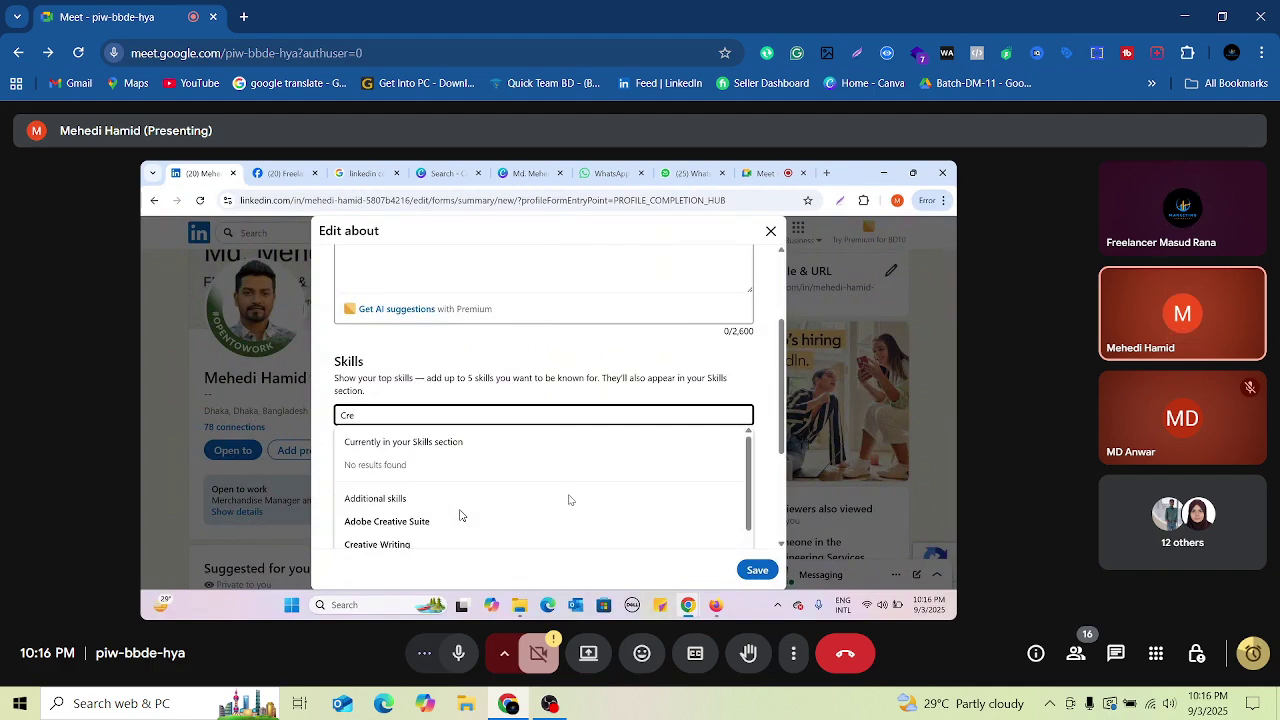
key(BackSpace)
key(BackSpace)
key(BackSpace)
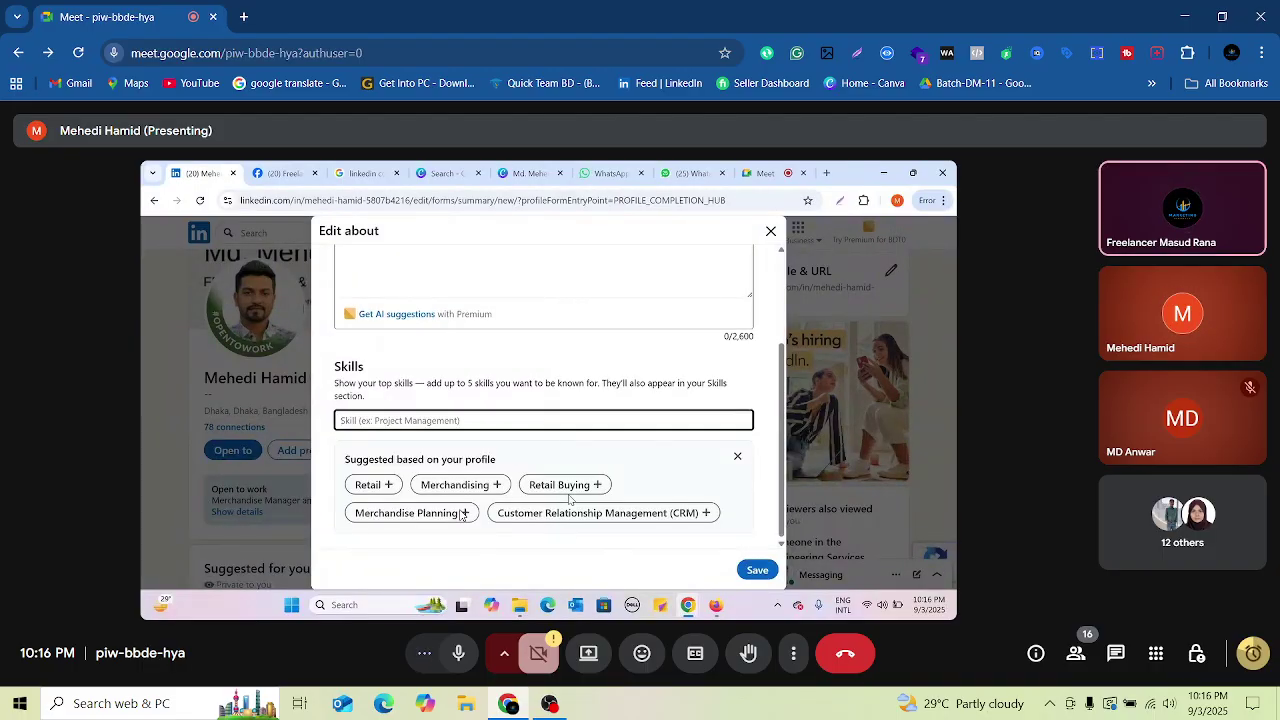
text(YouT)
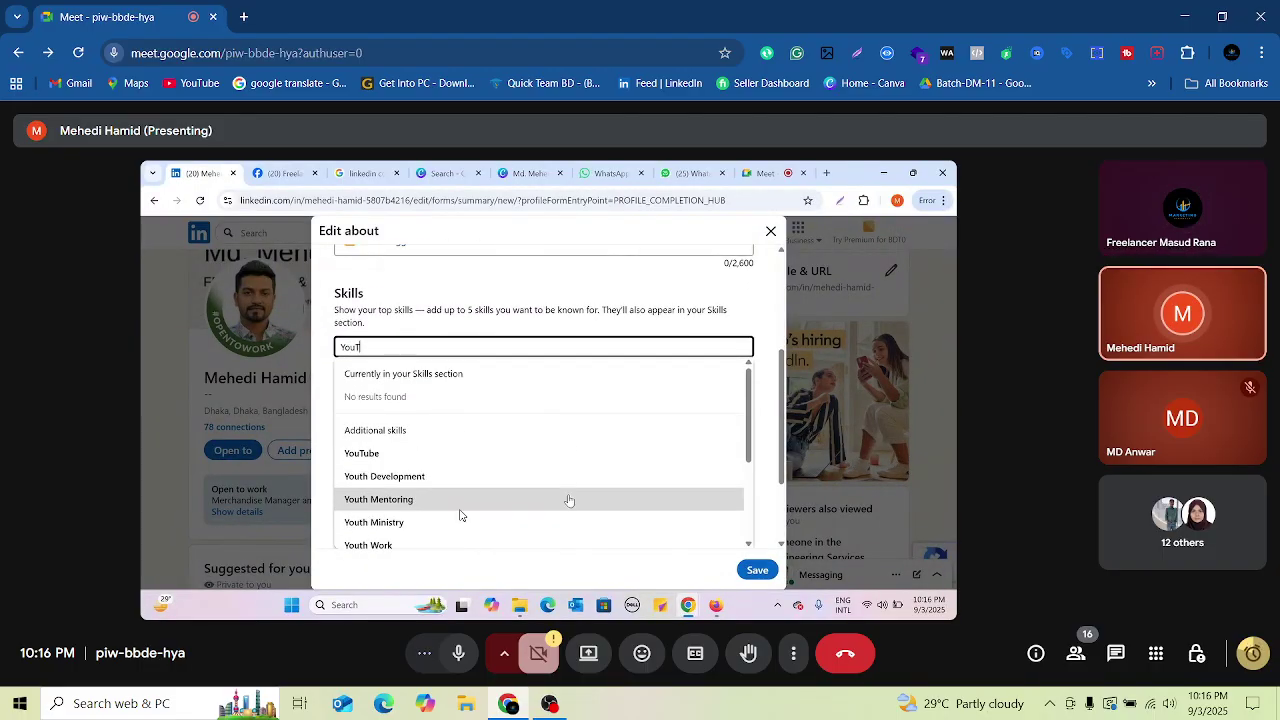
key(BackSpace)
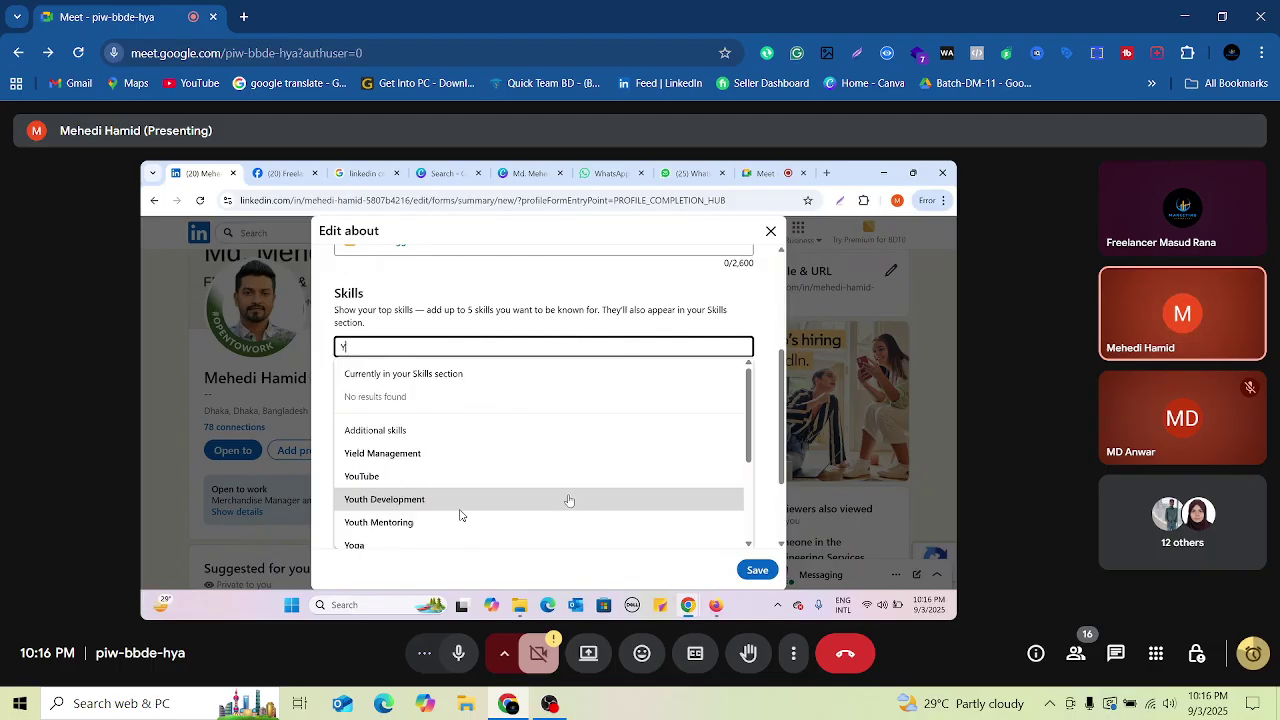
text(ouT)
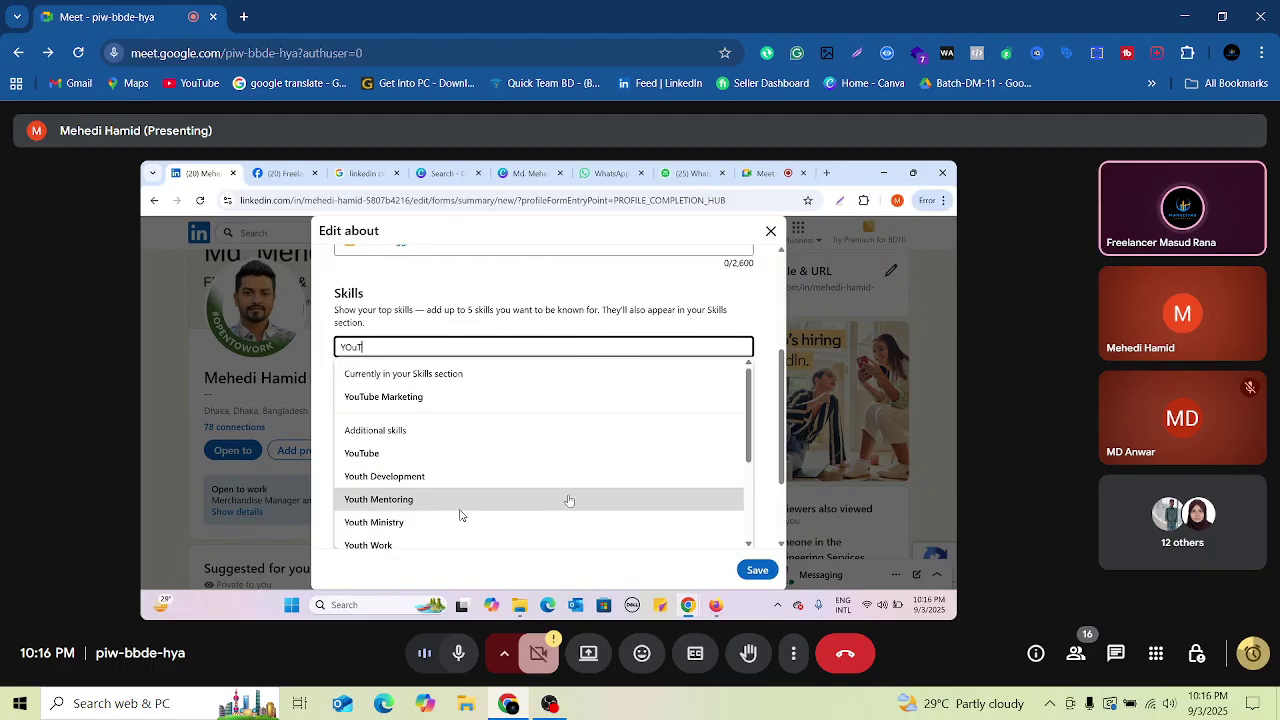
text(ube)
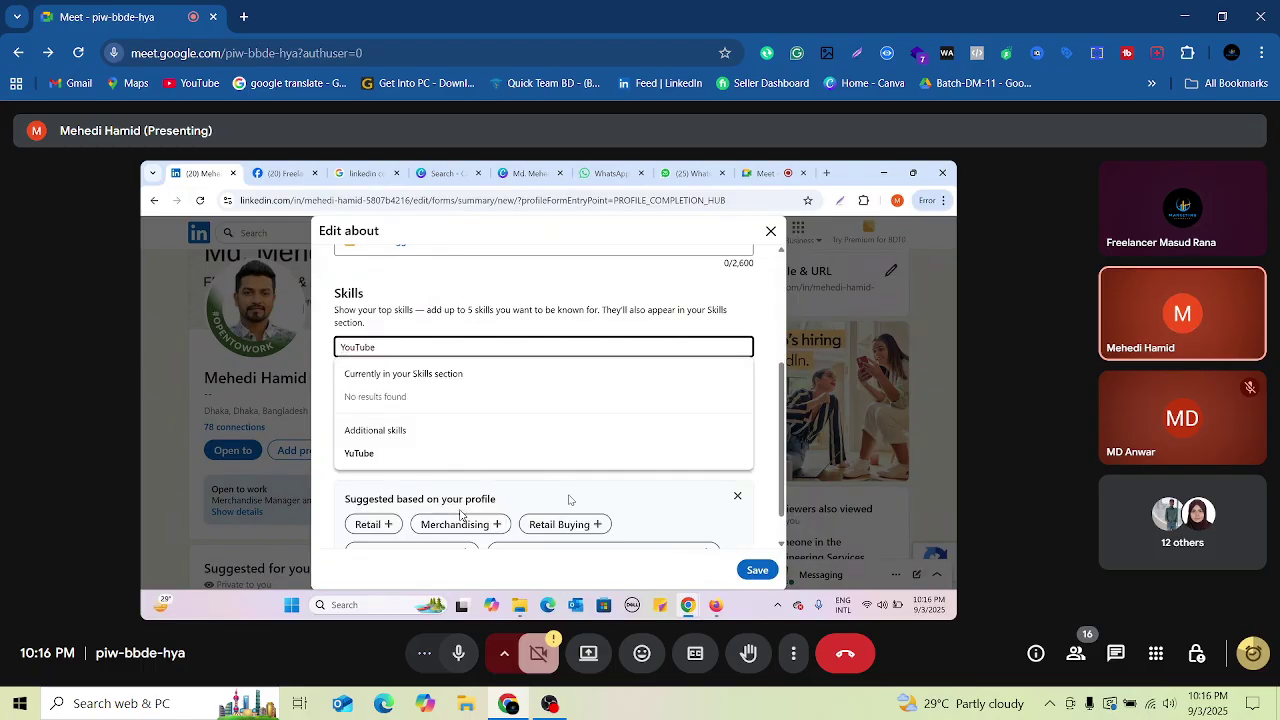
text(Channe)
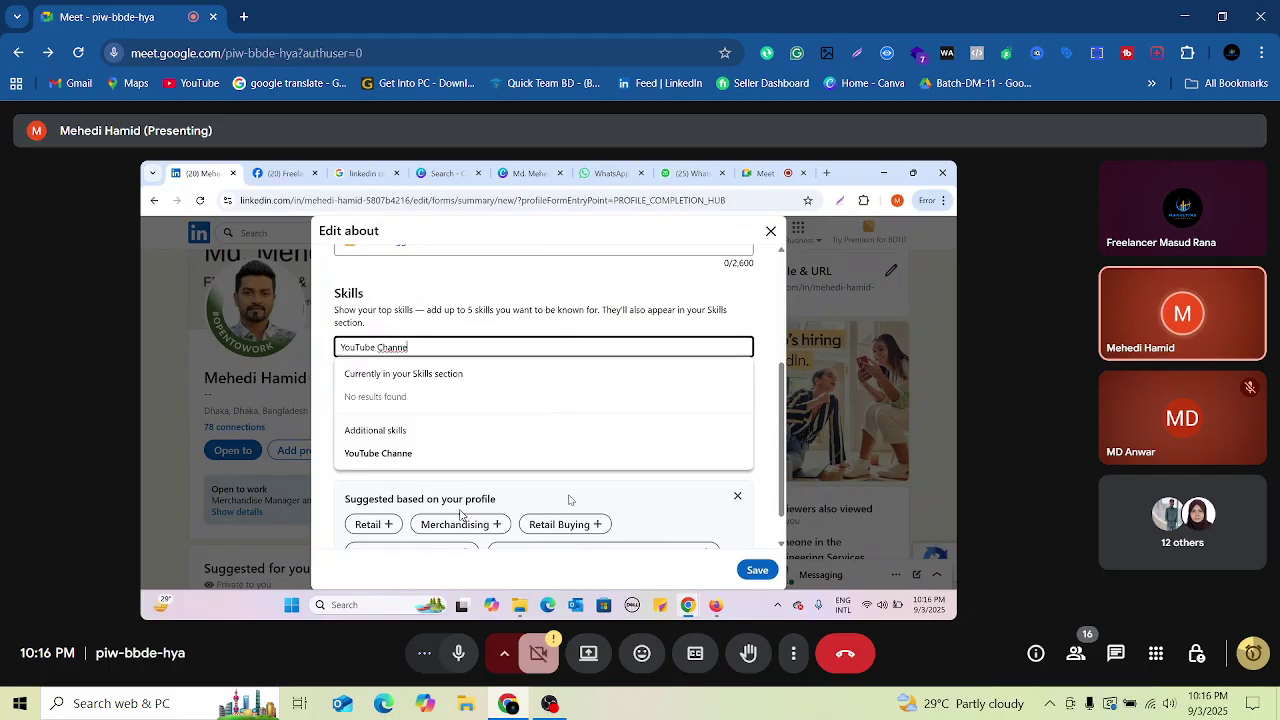
key(BackSpace)
key(BackSpace)
key(BackSpace)
key(BackSpace)
key(BackSpace)
key(BackSpace)
text(M)
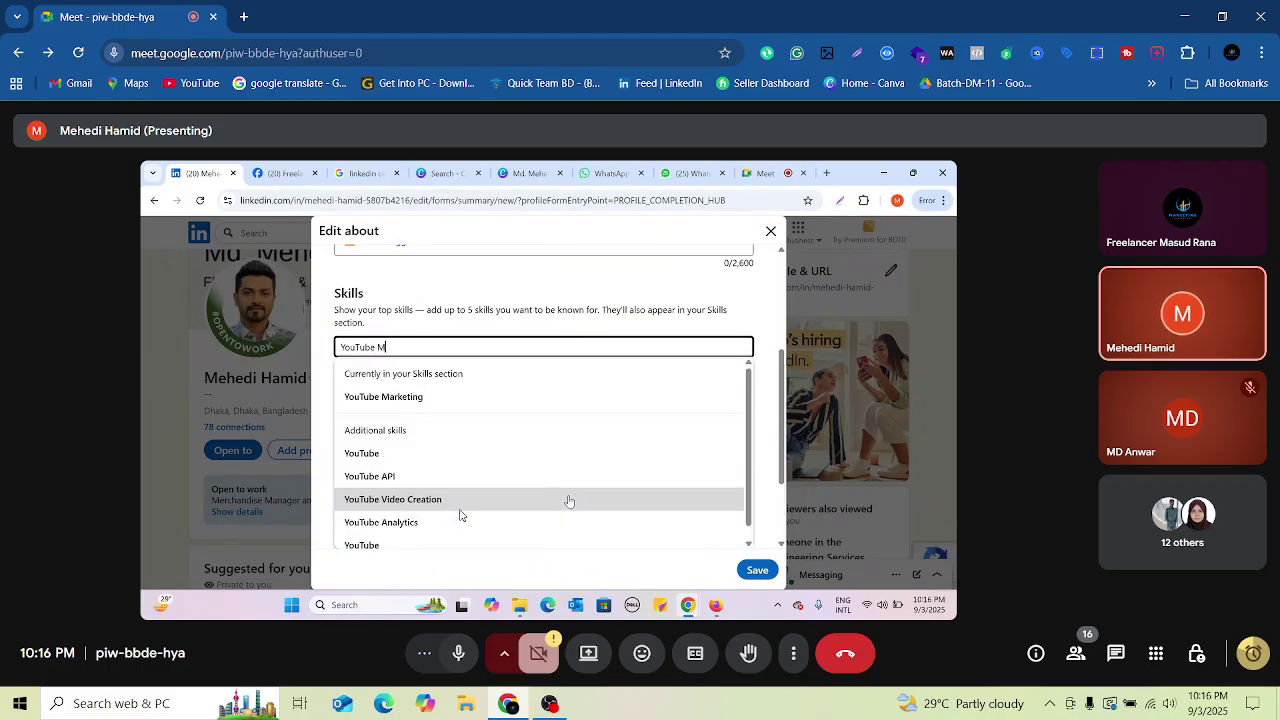
text(arke)
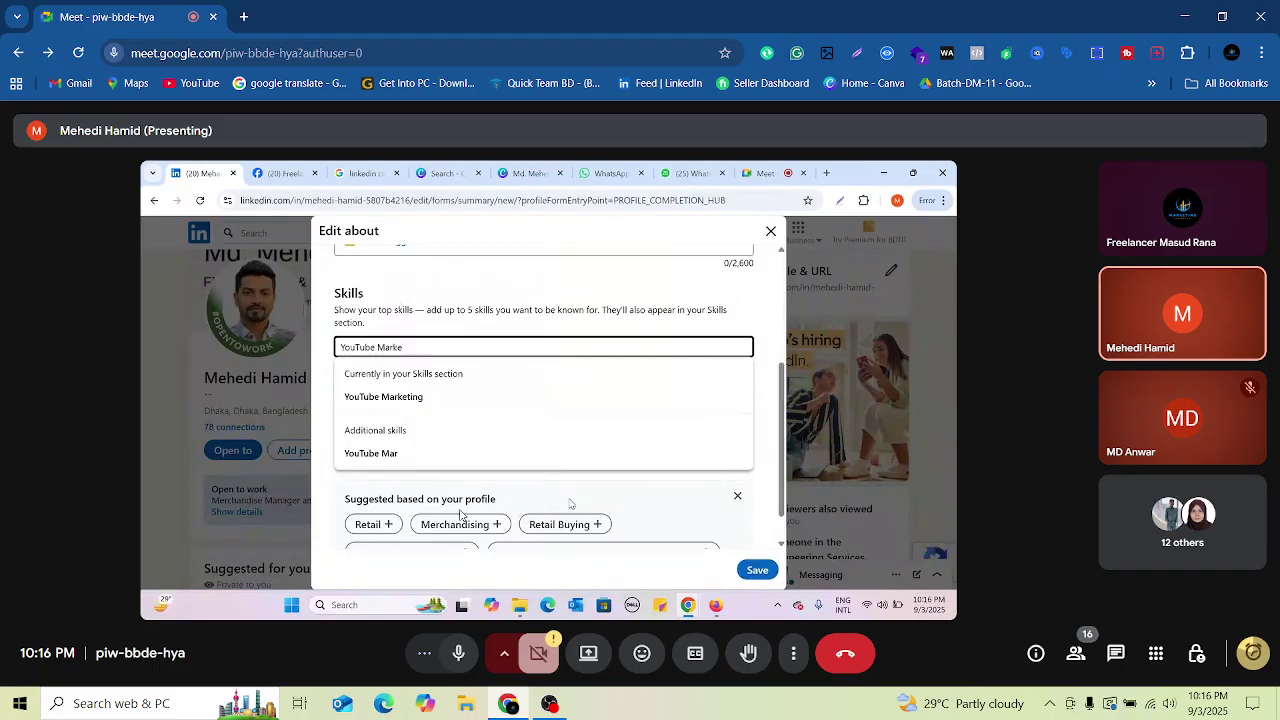
click(390, 396)
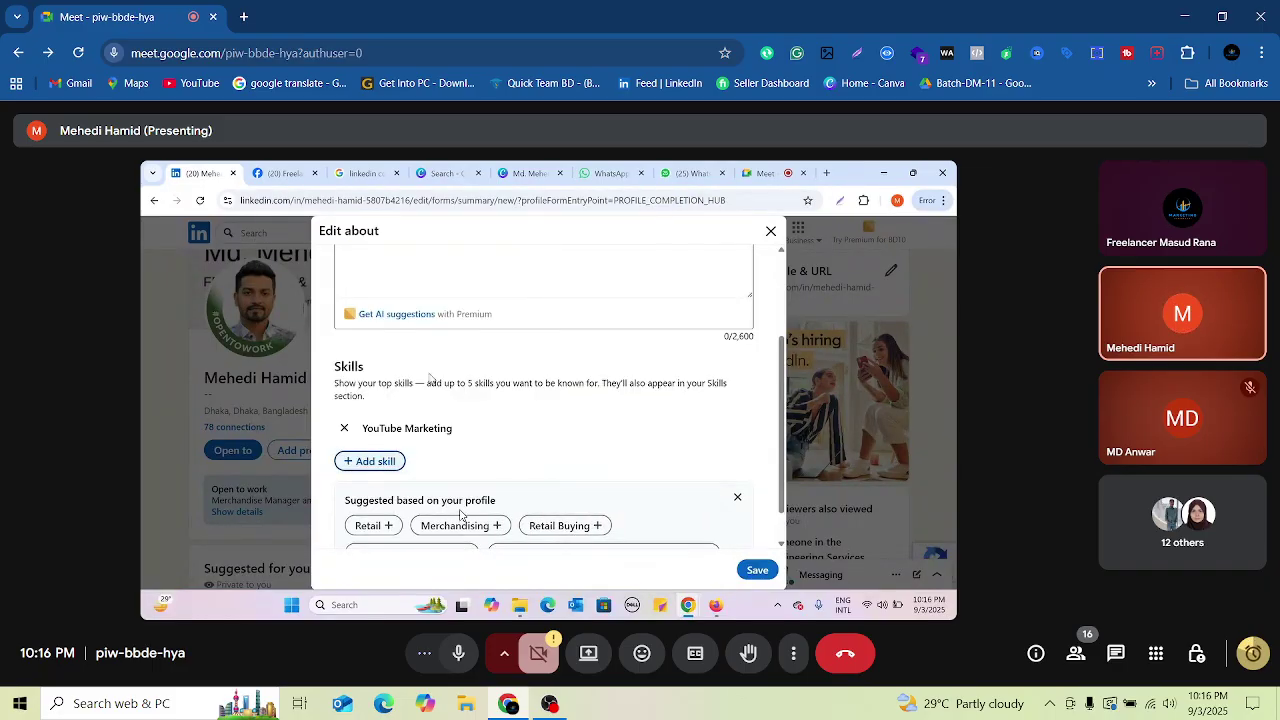
Step: Add LinkedIn Marketing and Social Media Marketing as skills, then start one more
click(373, 462)
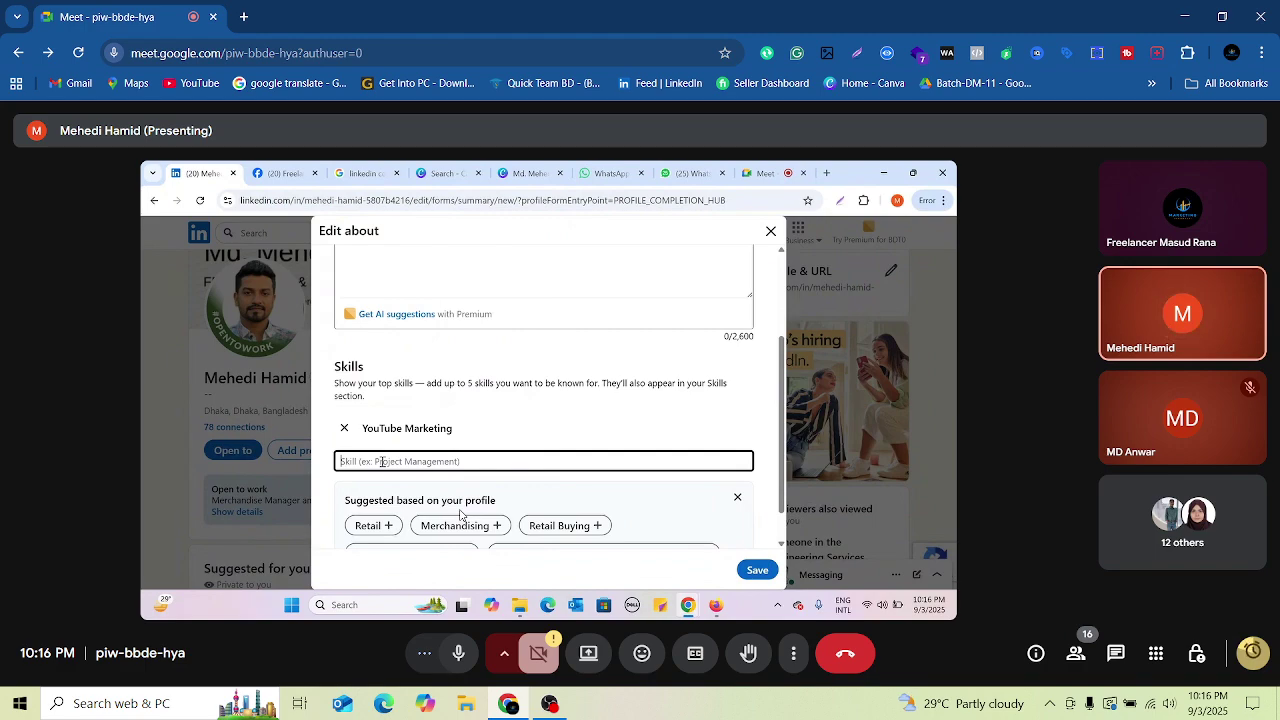
text(li)
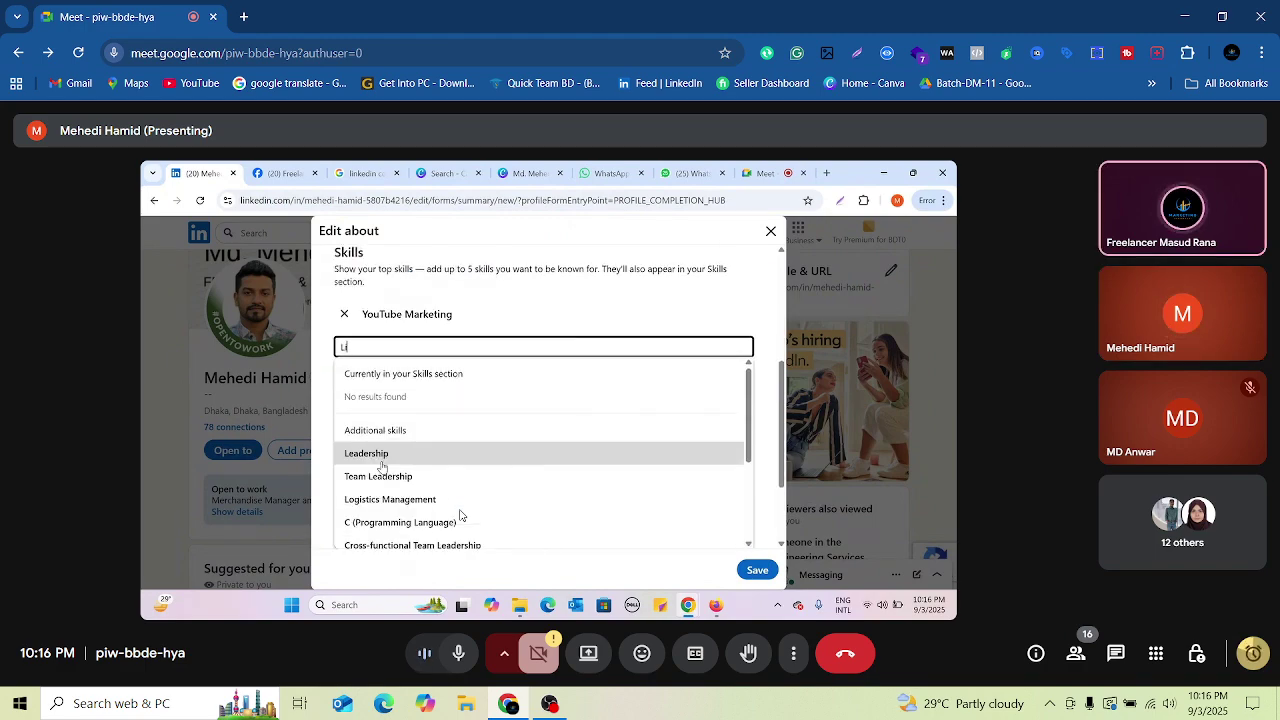
text(nked)
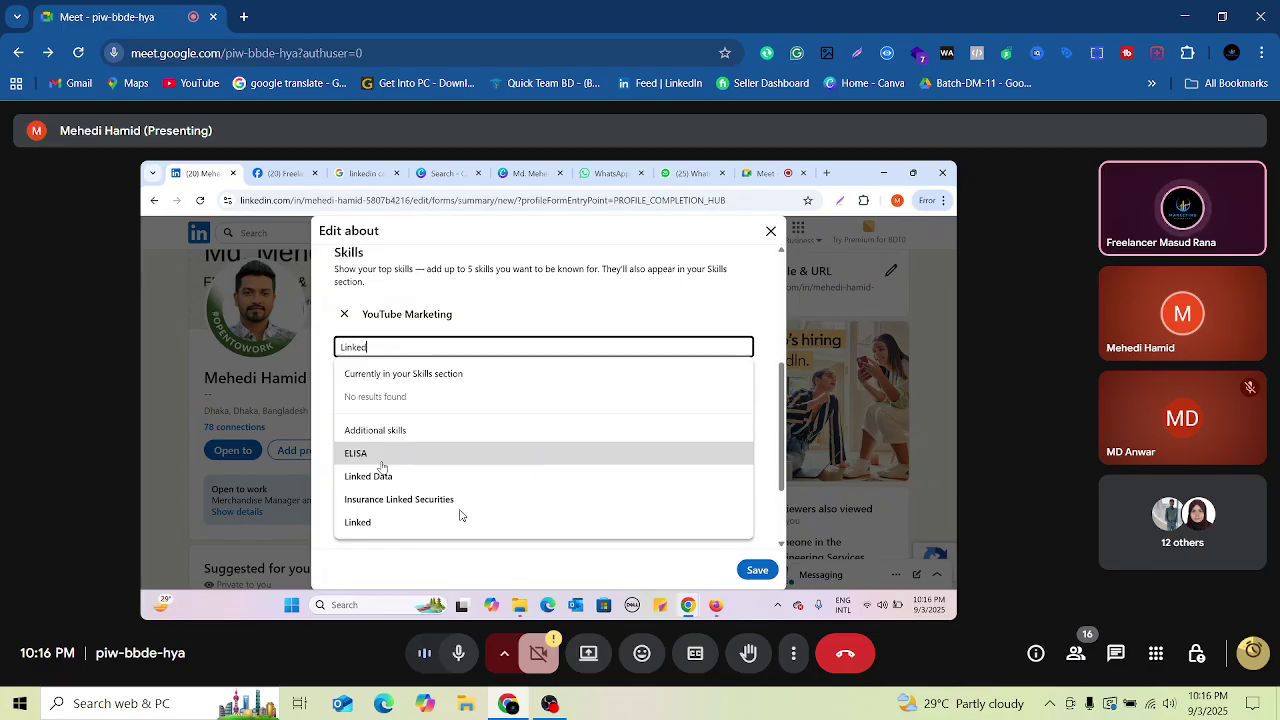
text(in Market)
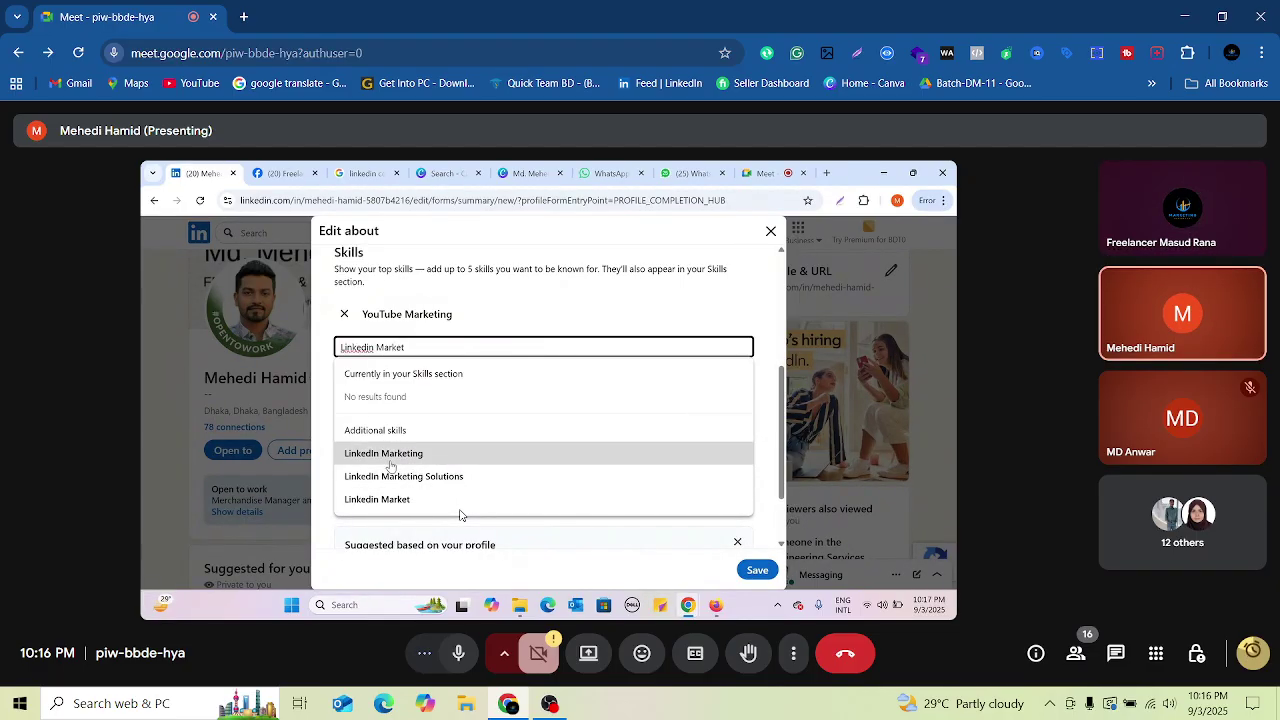
click(390, 454)
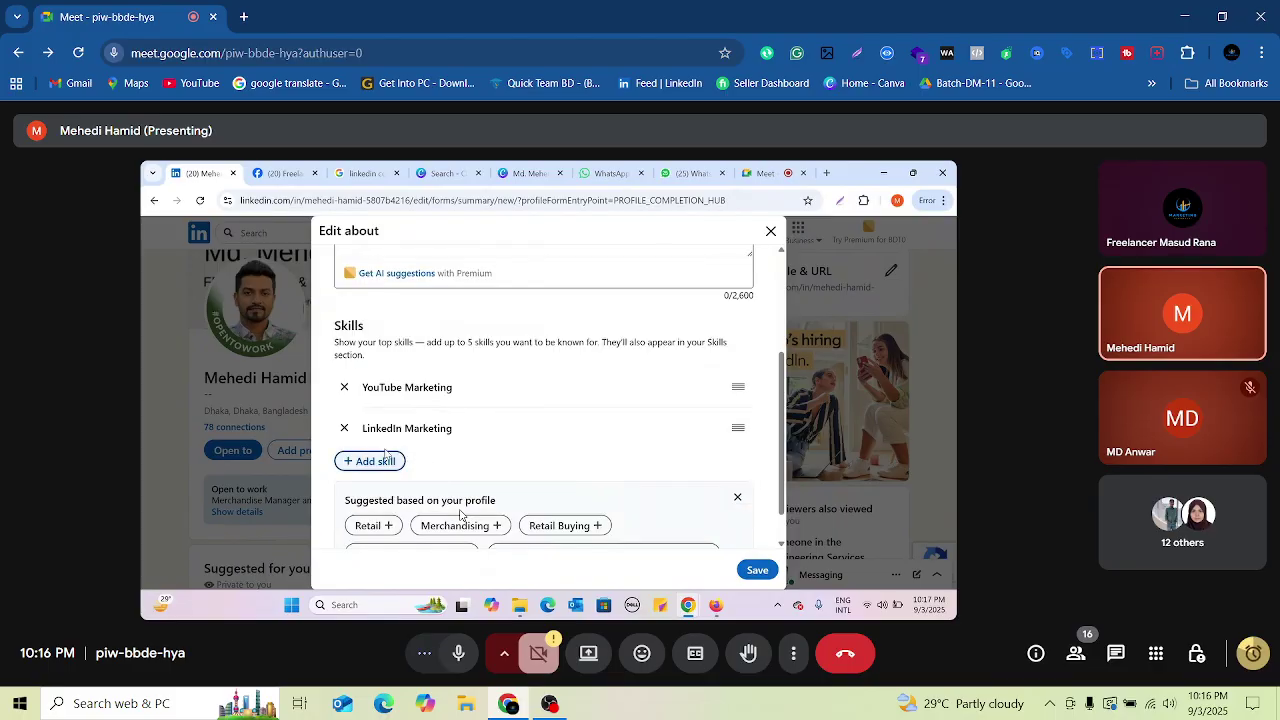
click(373, 462)
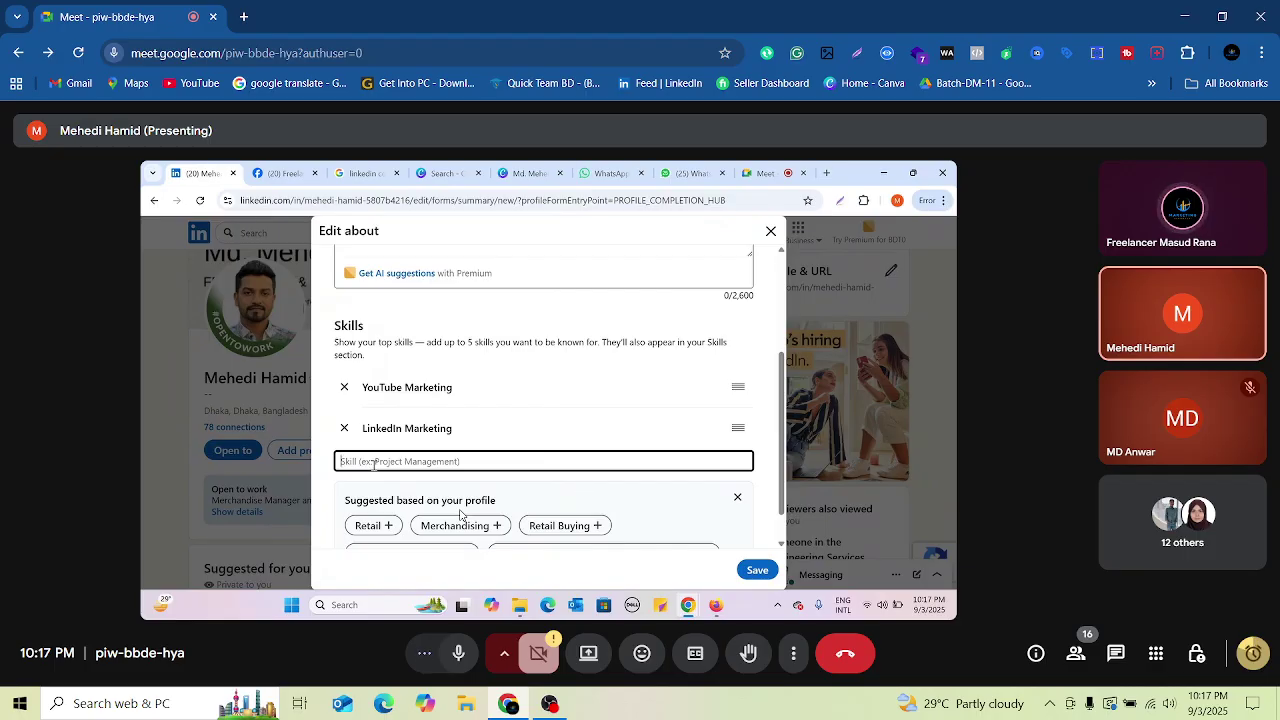
text(Socia)
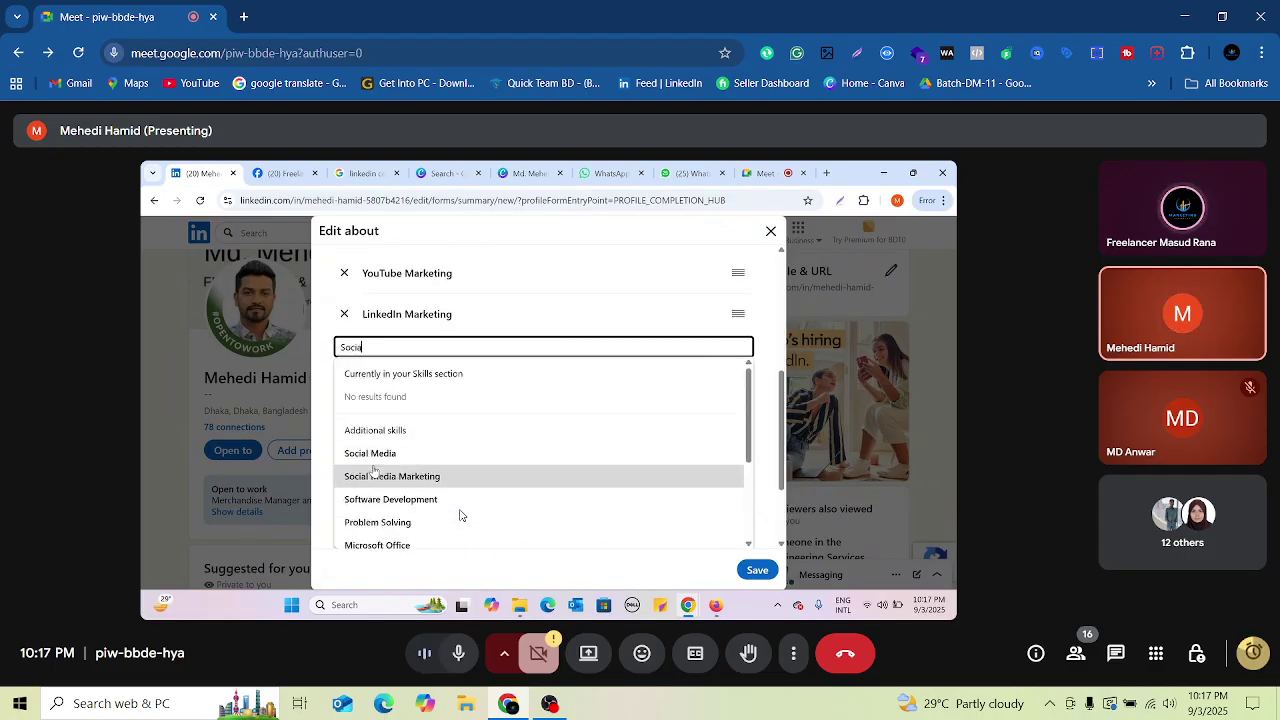
text(l Media)
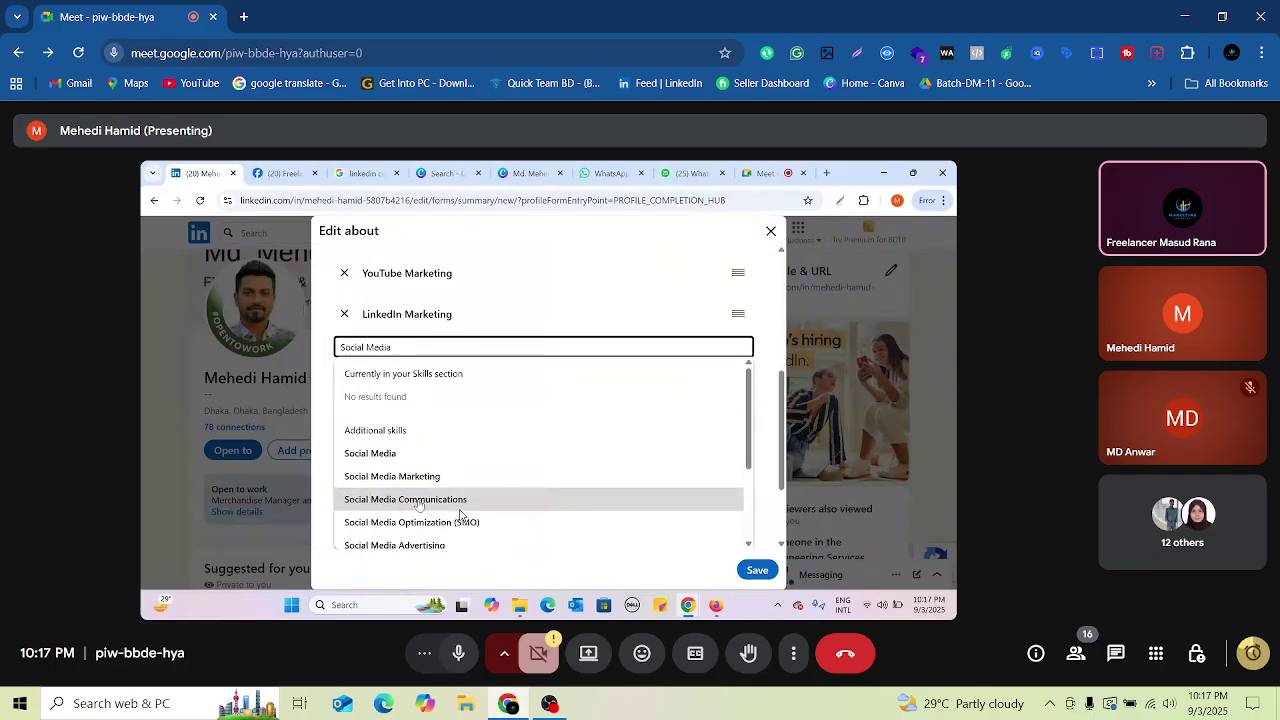
text( Mar)
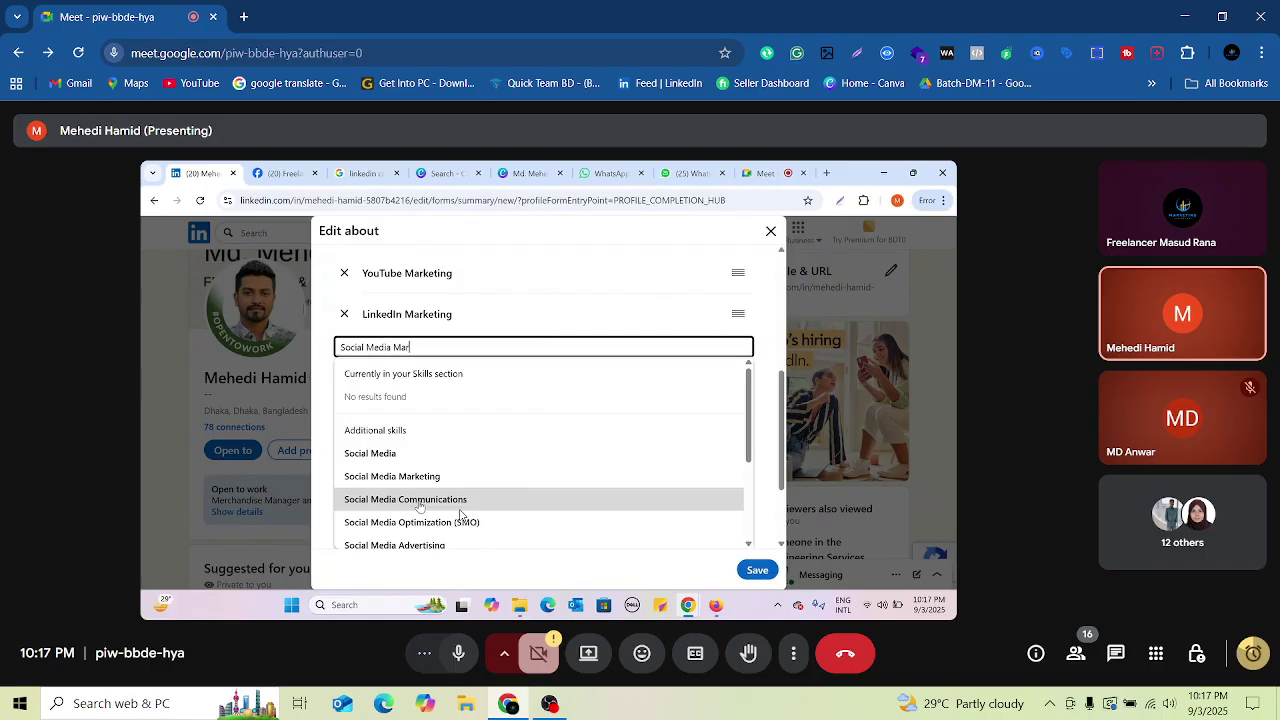
text(ket)
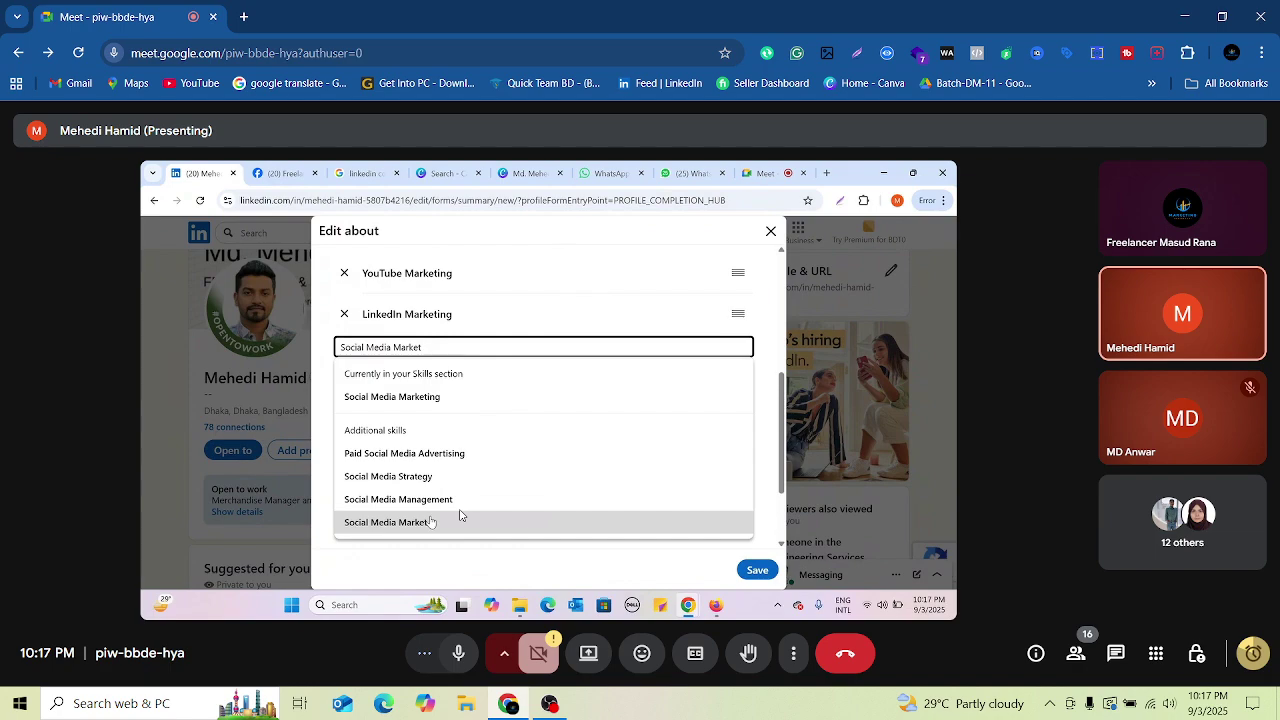
text(ing)
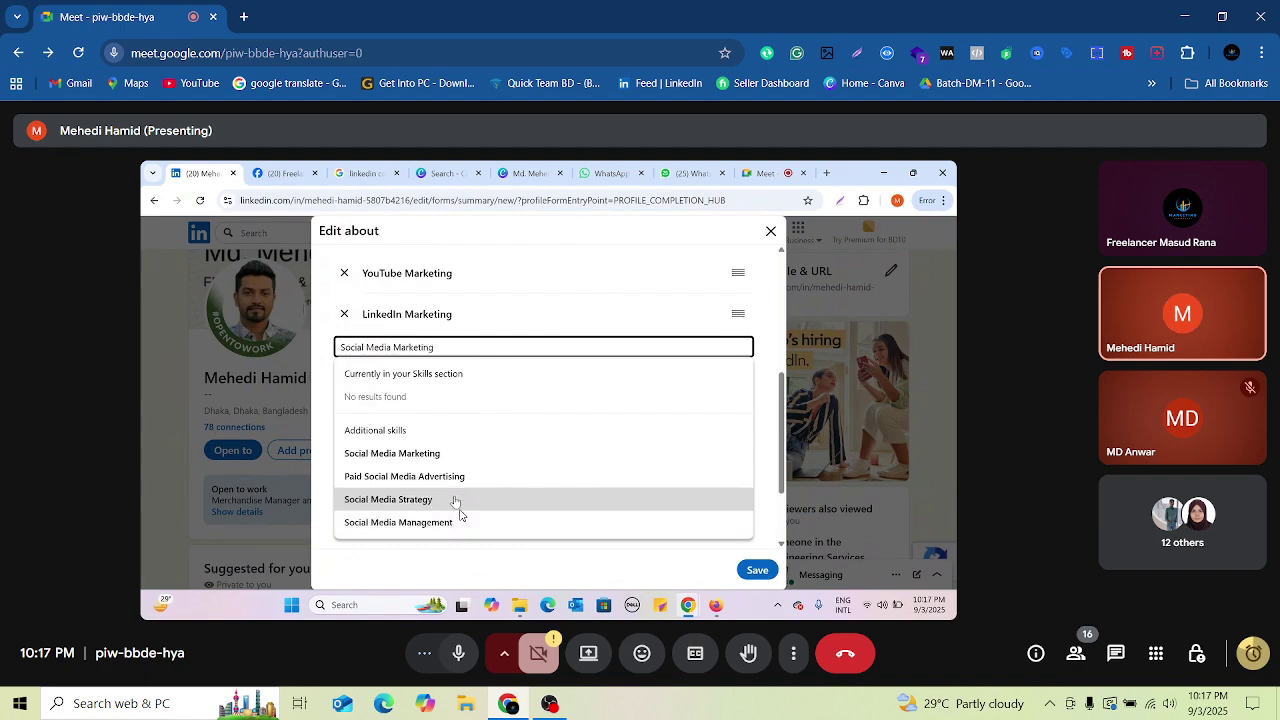
click(428, 455)
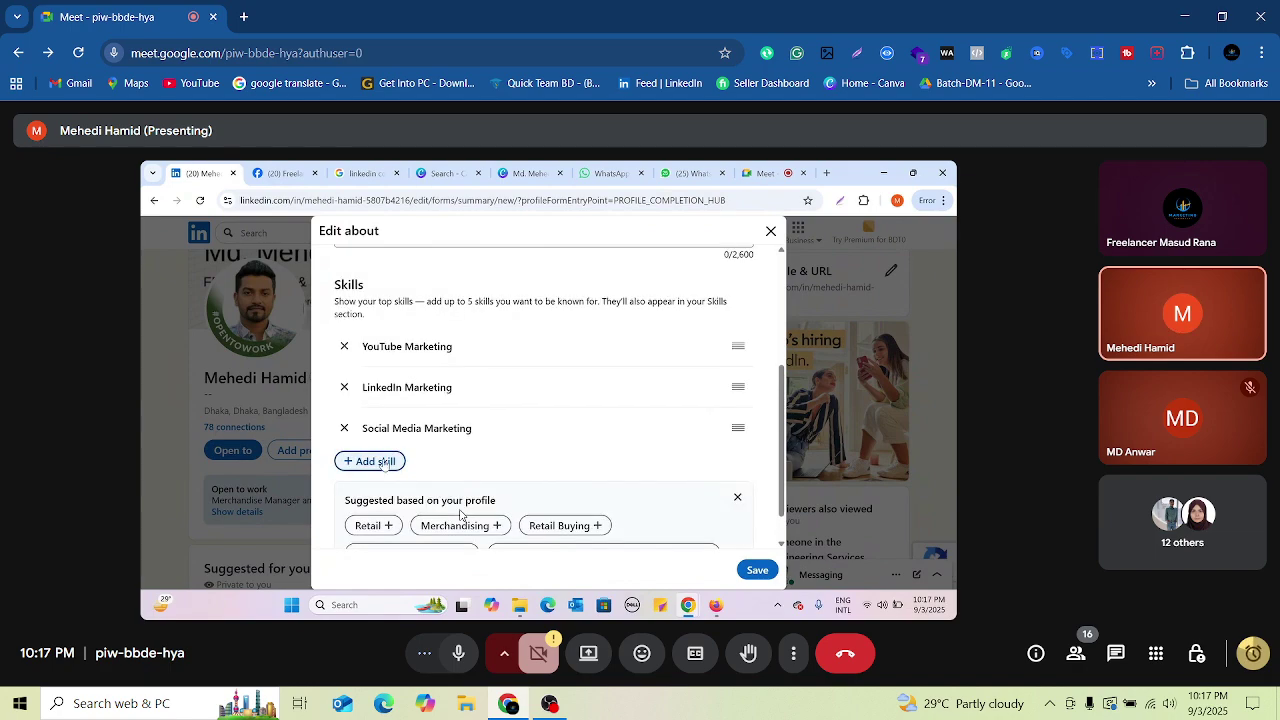
click(384, 462)
Step: Type 'Soci' into the new skill field
text(Soci)
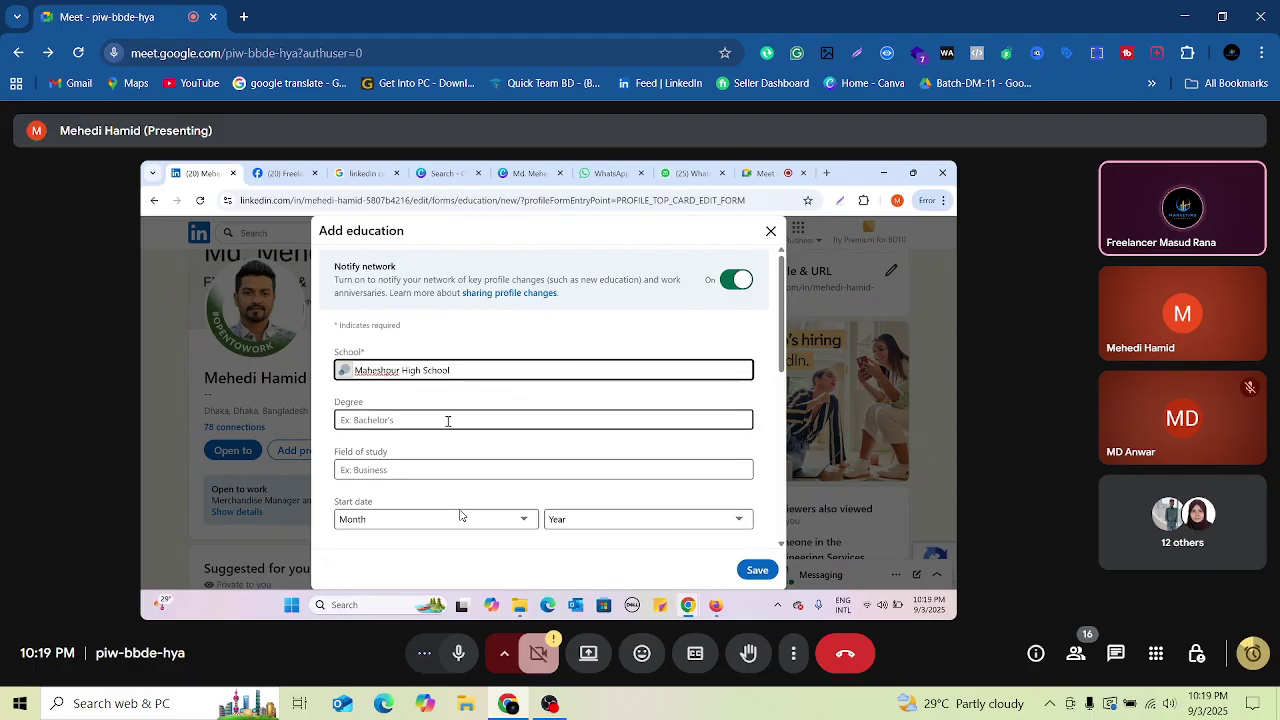
Step: Move to the Degree field of the Maheshpur High School education form
click(446, 420)
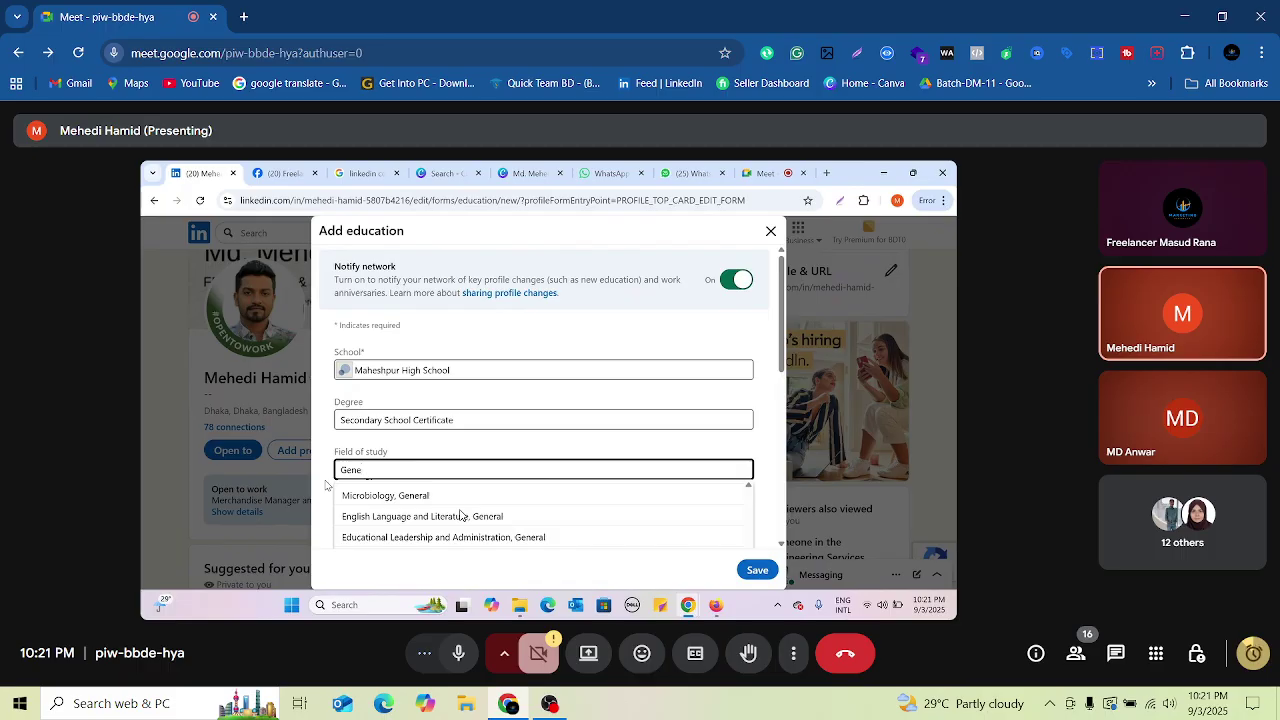
Step: Complete the field of study as 'General Science', fixing a typo
text(ar)
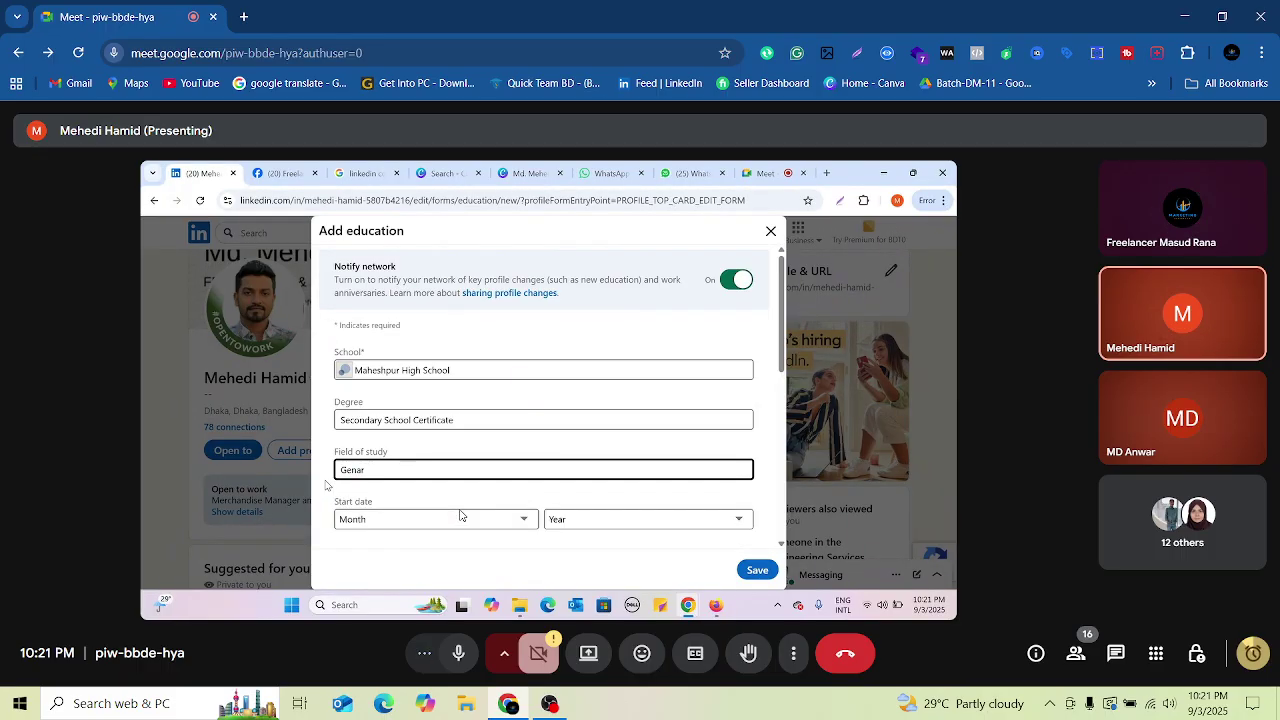
key(BackSpace)
key(BackSpace)
text(era)
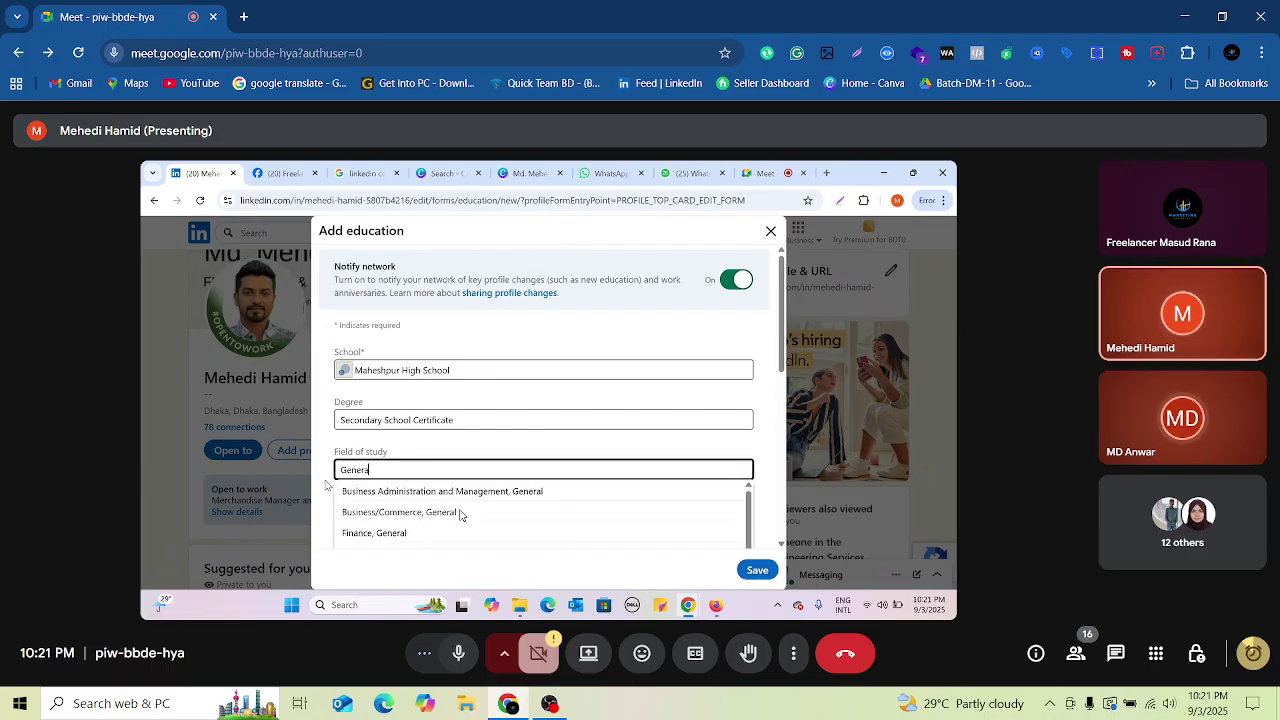
text(l)
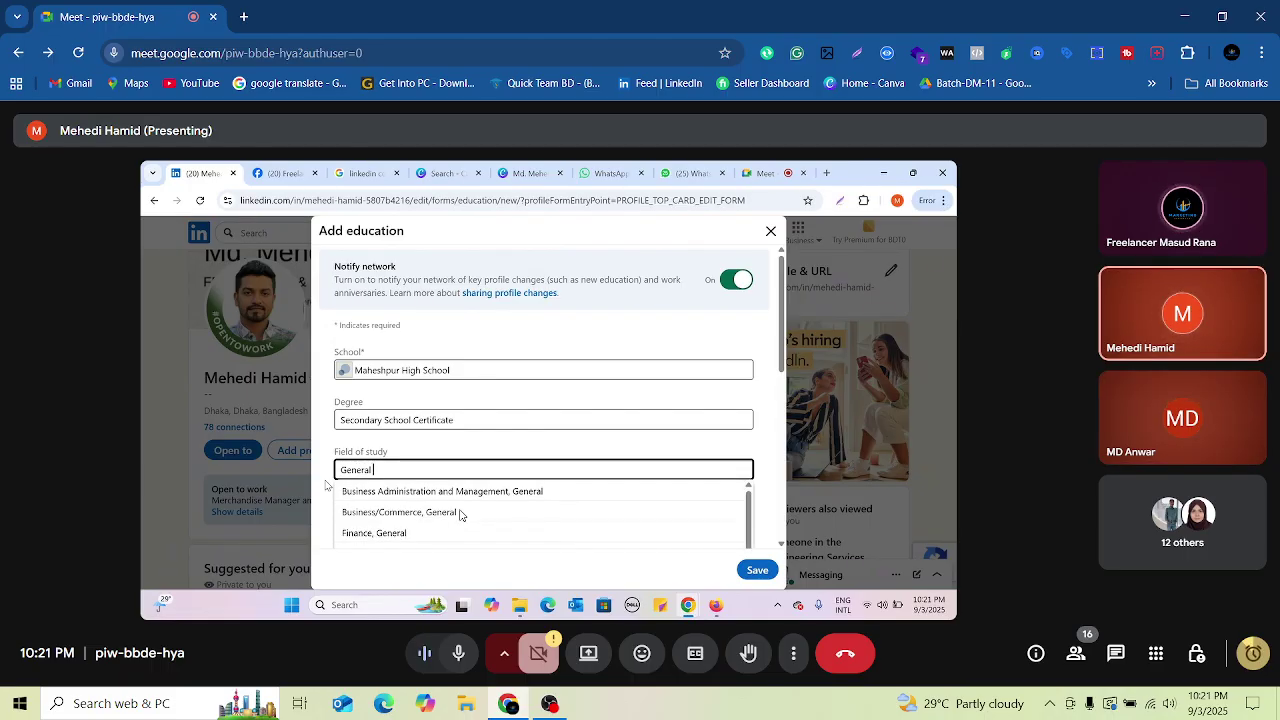
text( Sc)
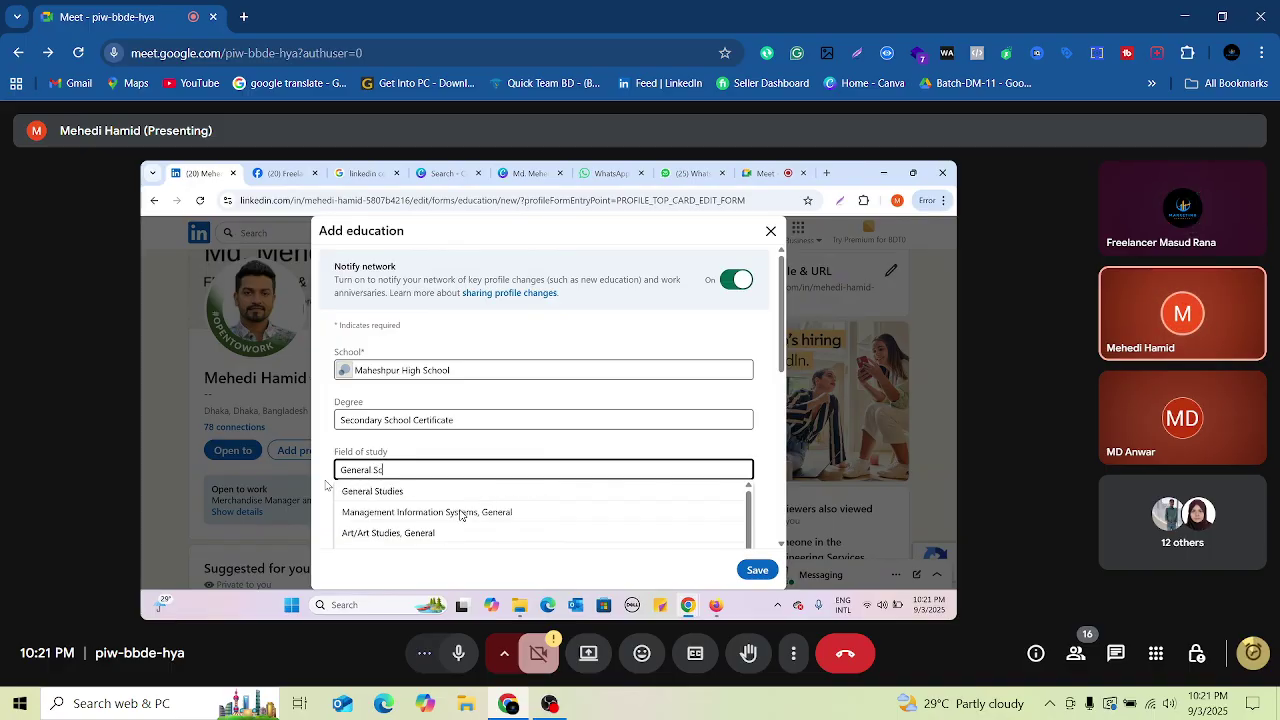
text(ience)
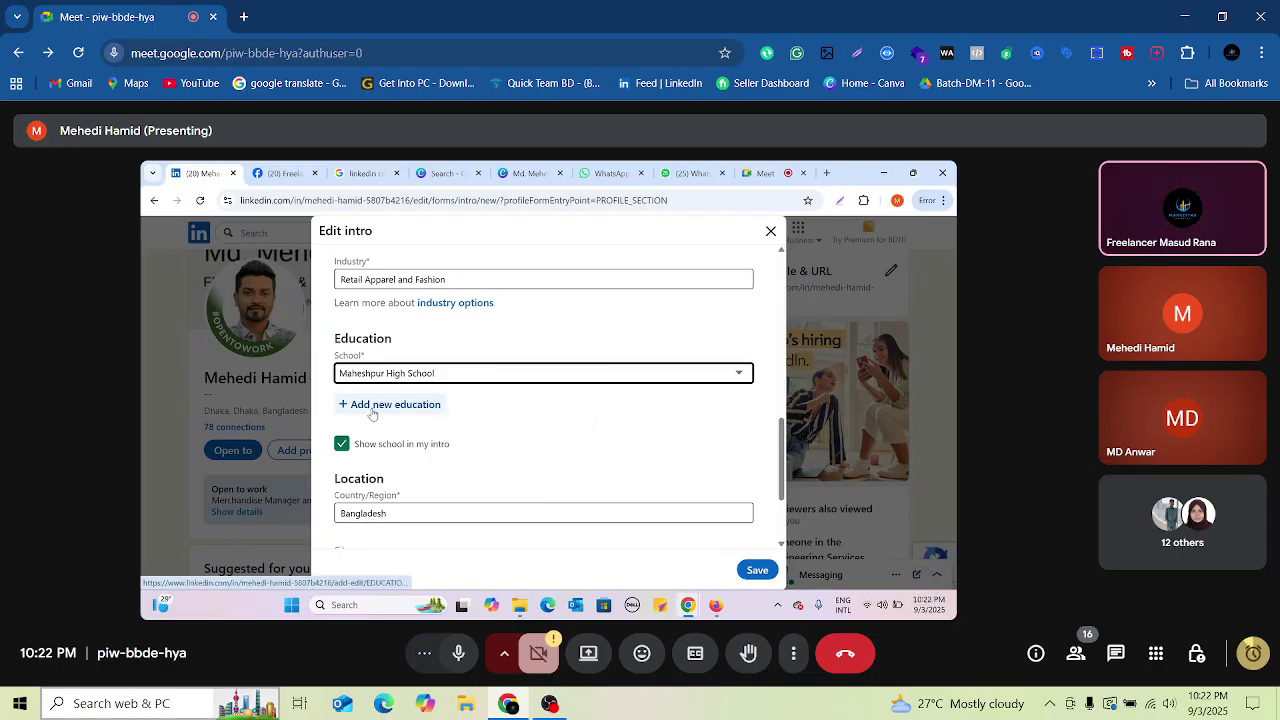
Step: Type 'B A F Shaheen College' in the School field of the new education form, correcting the typo
mouse_move(222, 707)
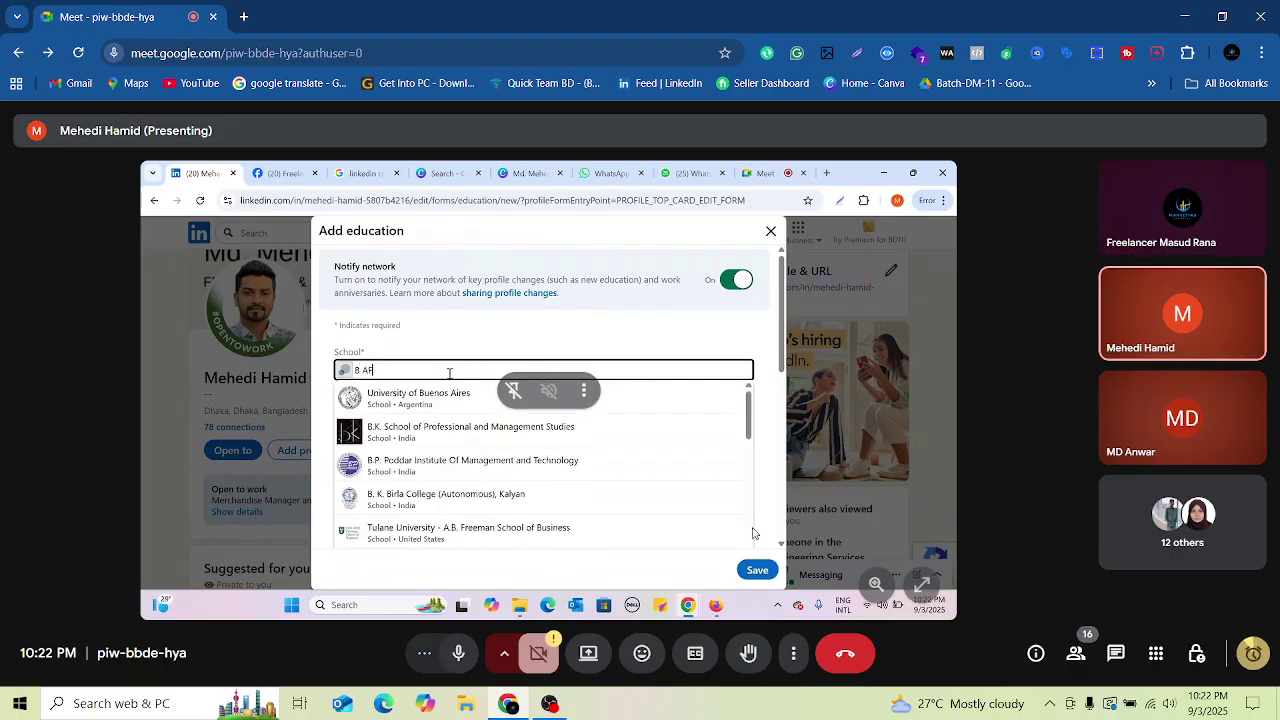
text(F)
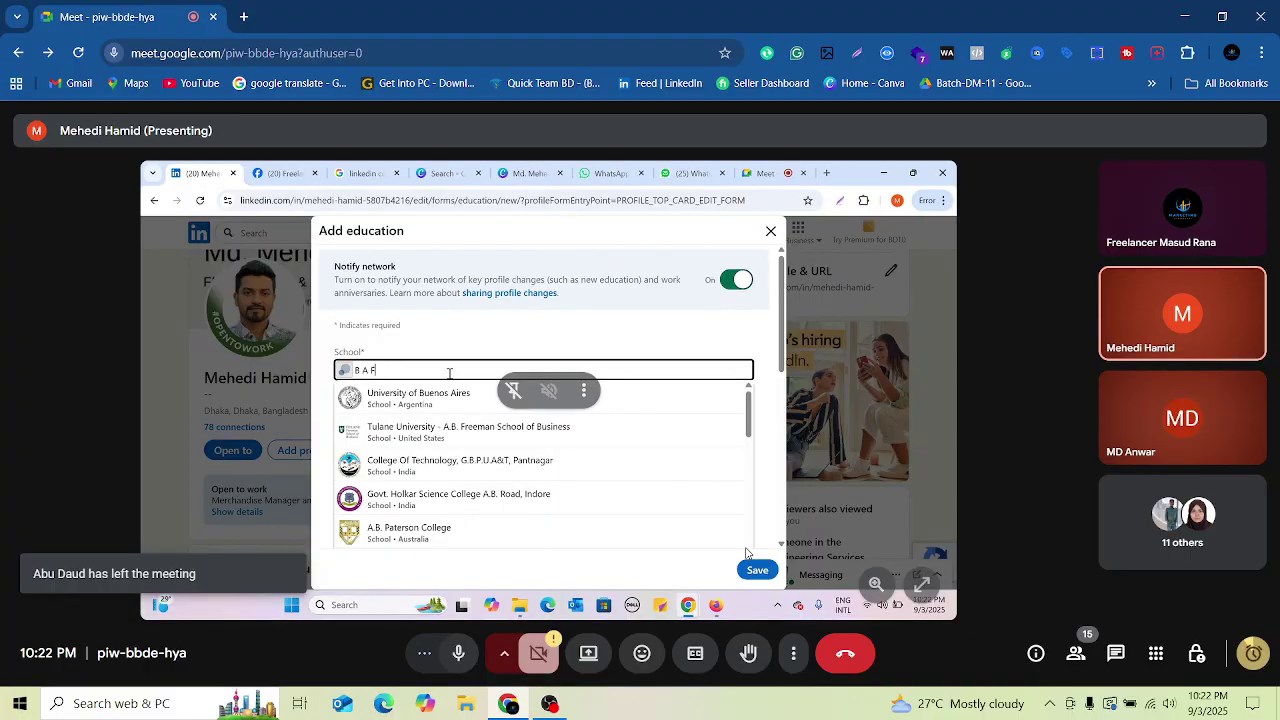
text( Shahe)
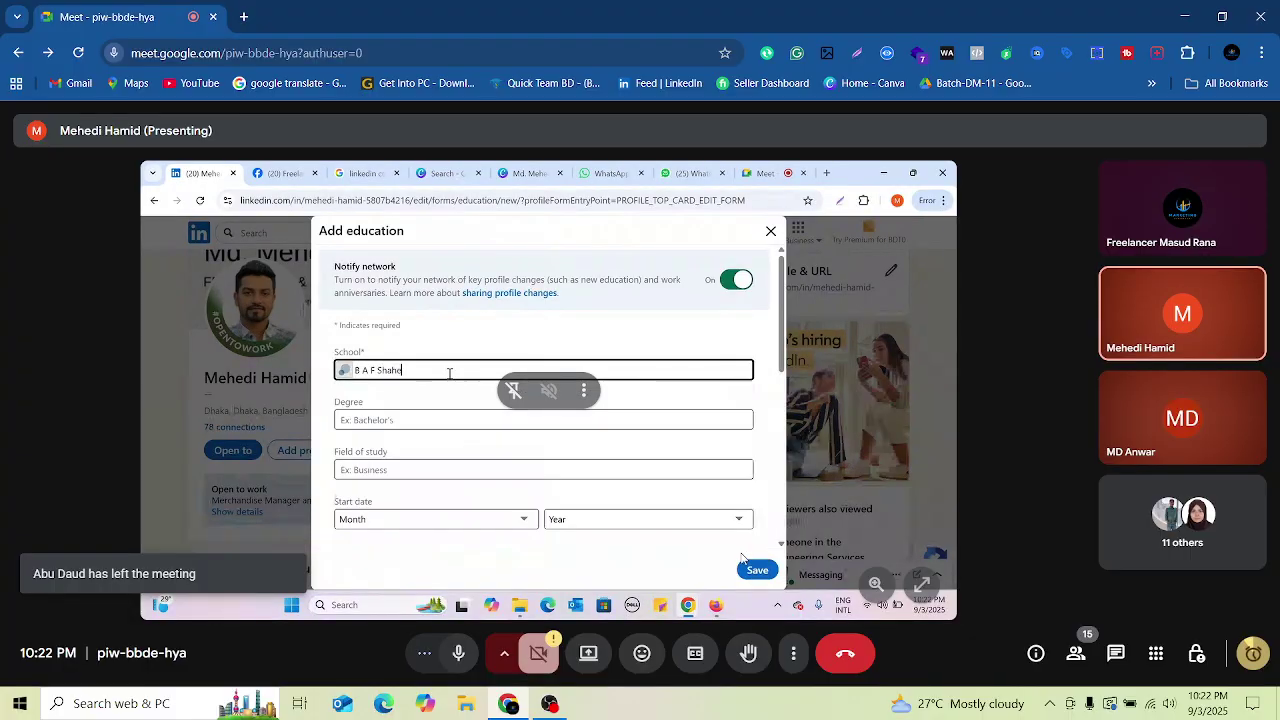
text(en Colleg)
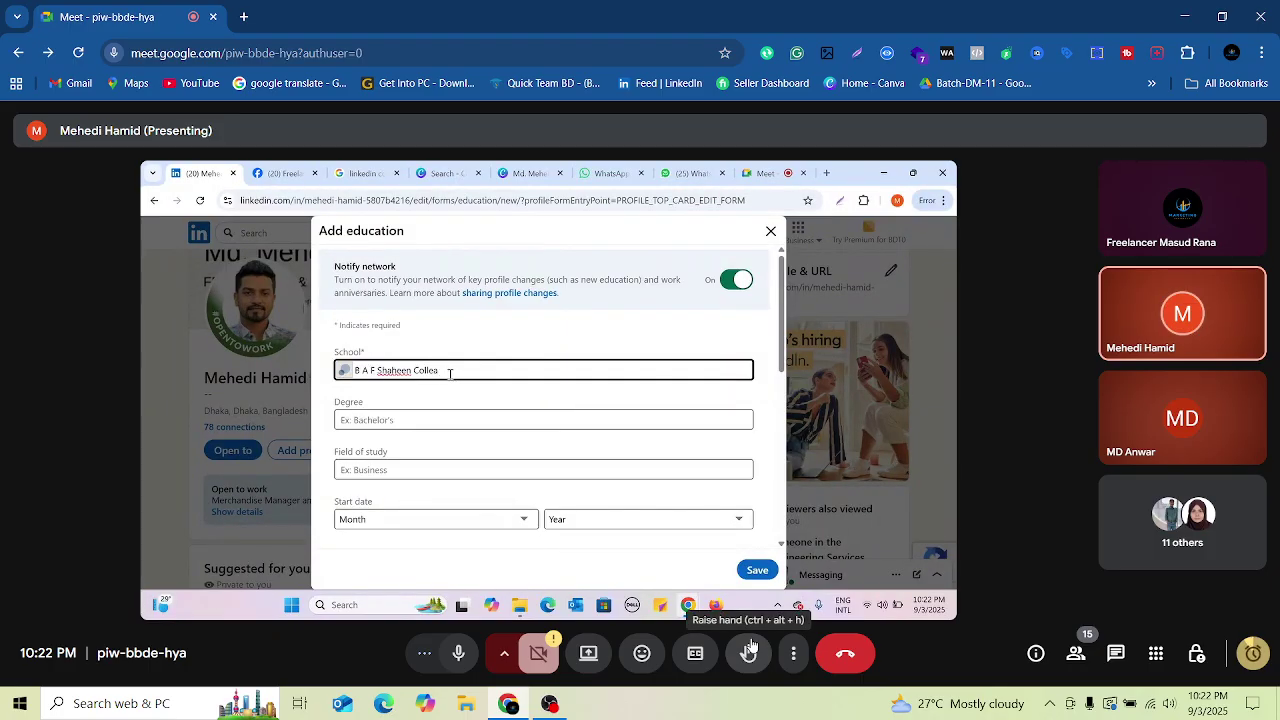
key(BackSpace)
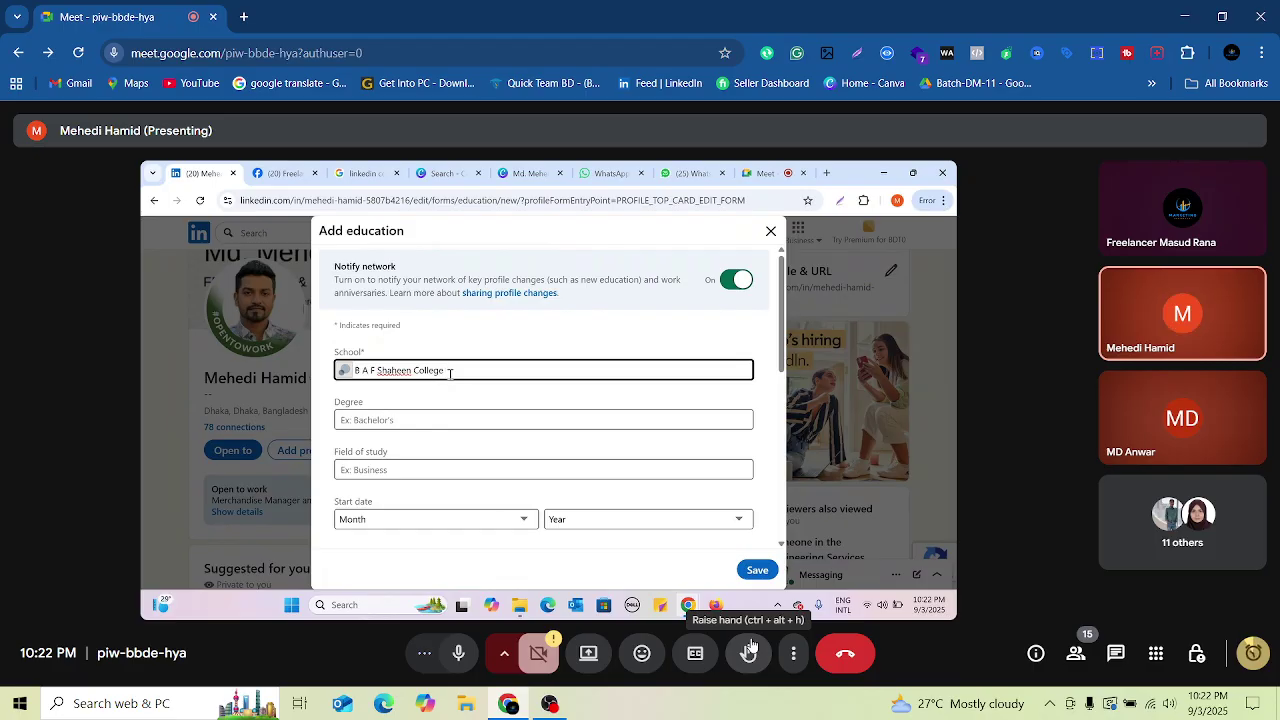
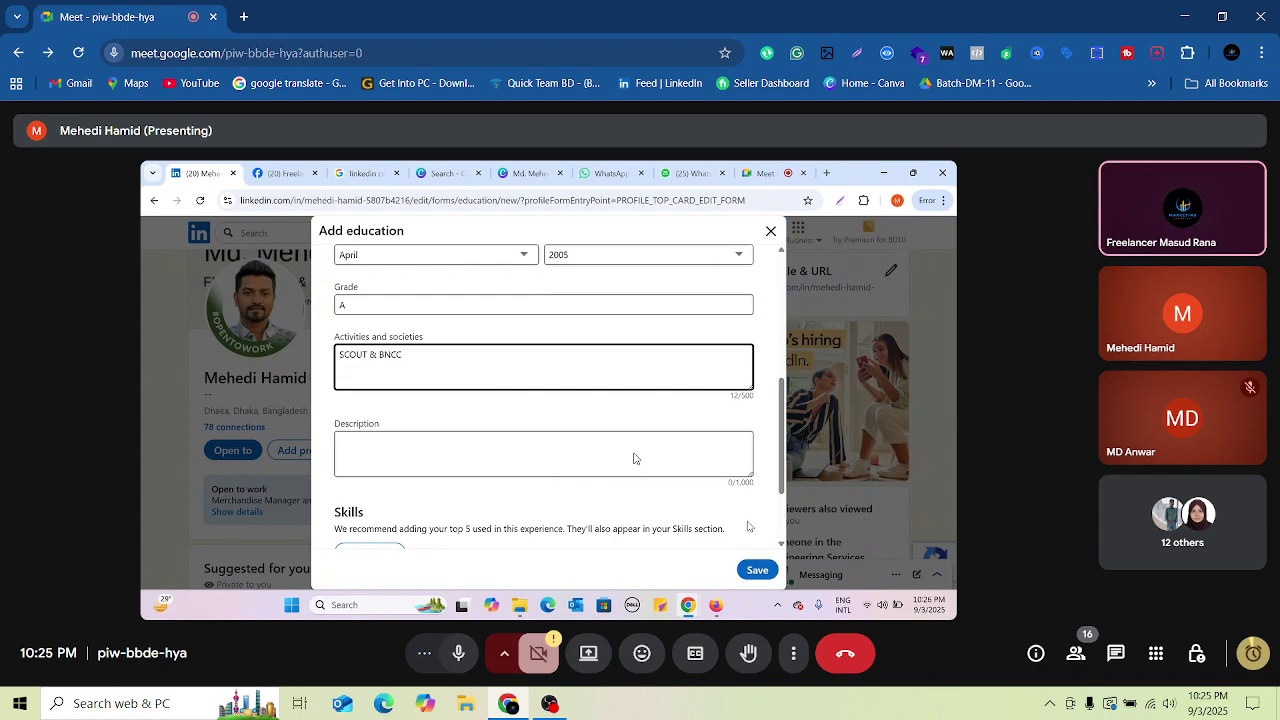
Step: Edit the activities text to read 'SCOUT, BNCC & Various Debating Activities'
key(BackSpace)
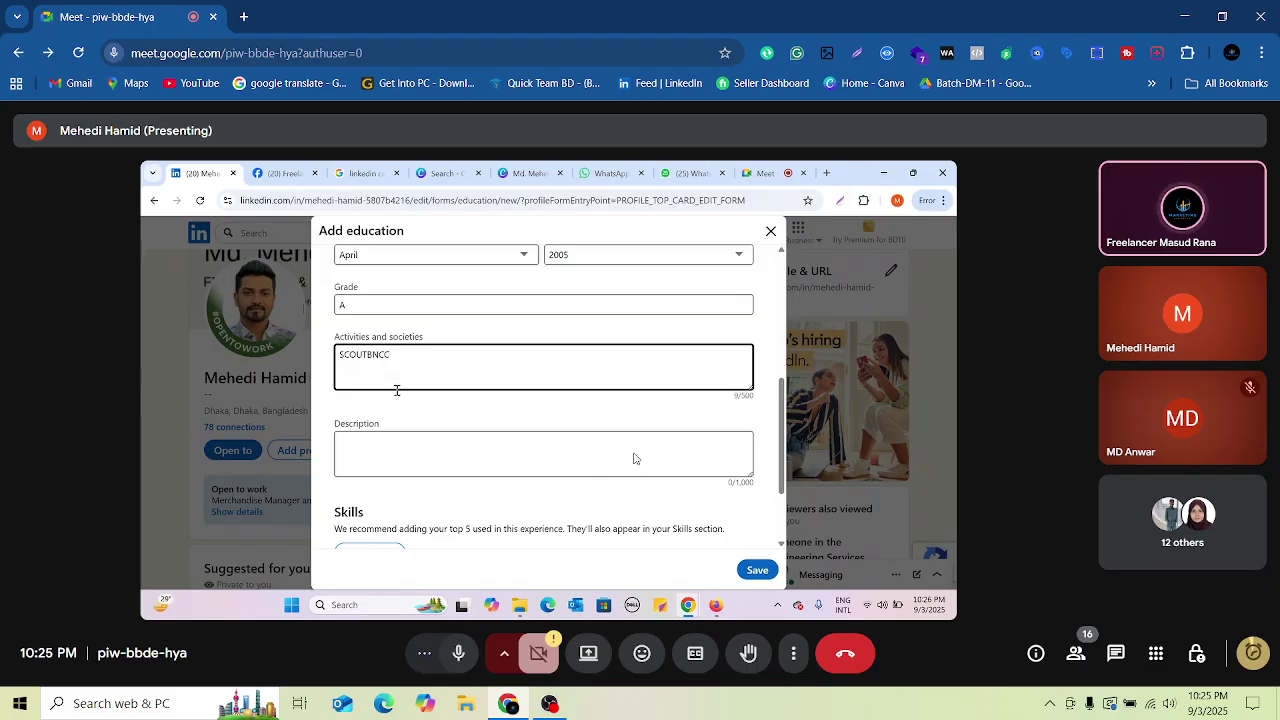
text(,)
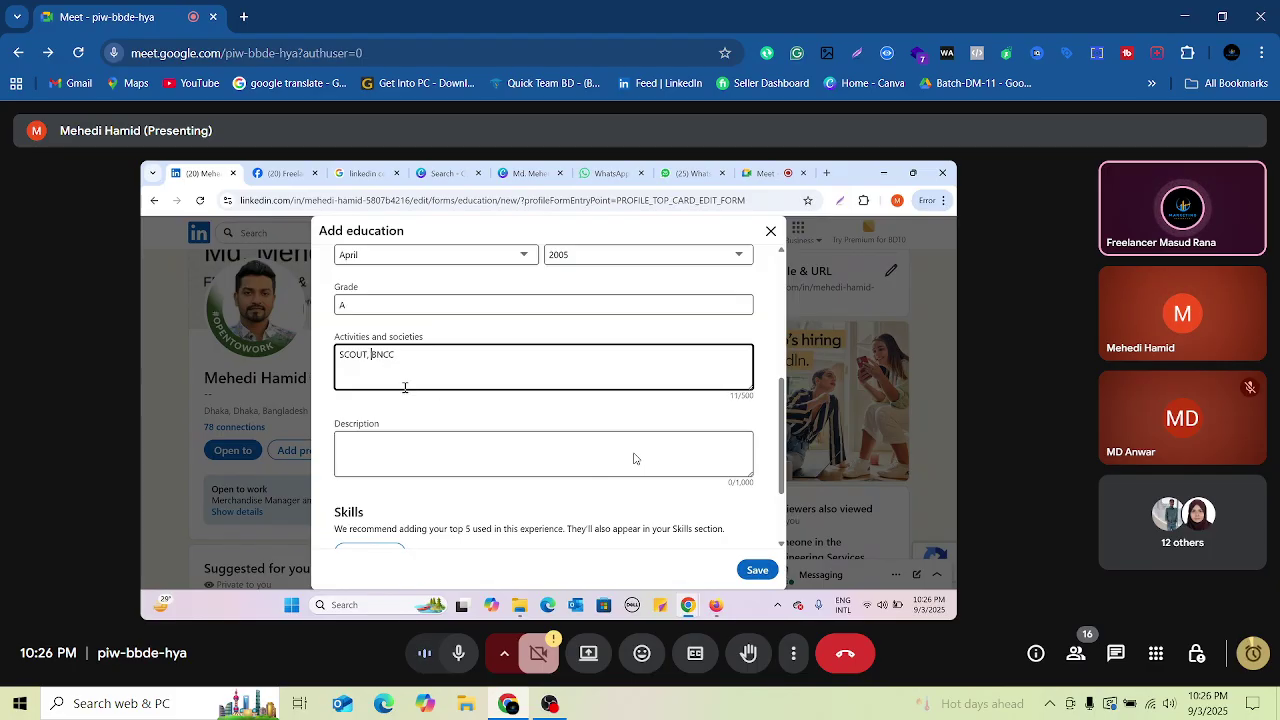
click(409, 356)
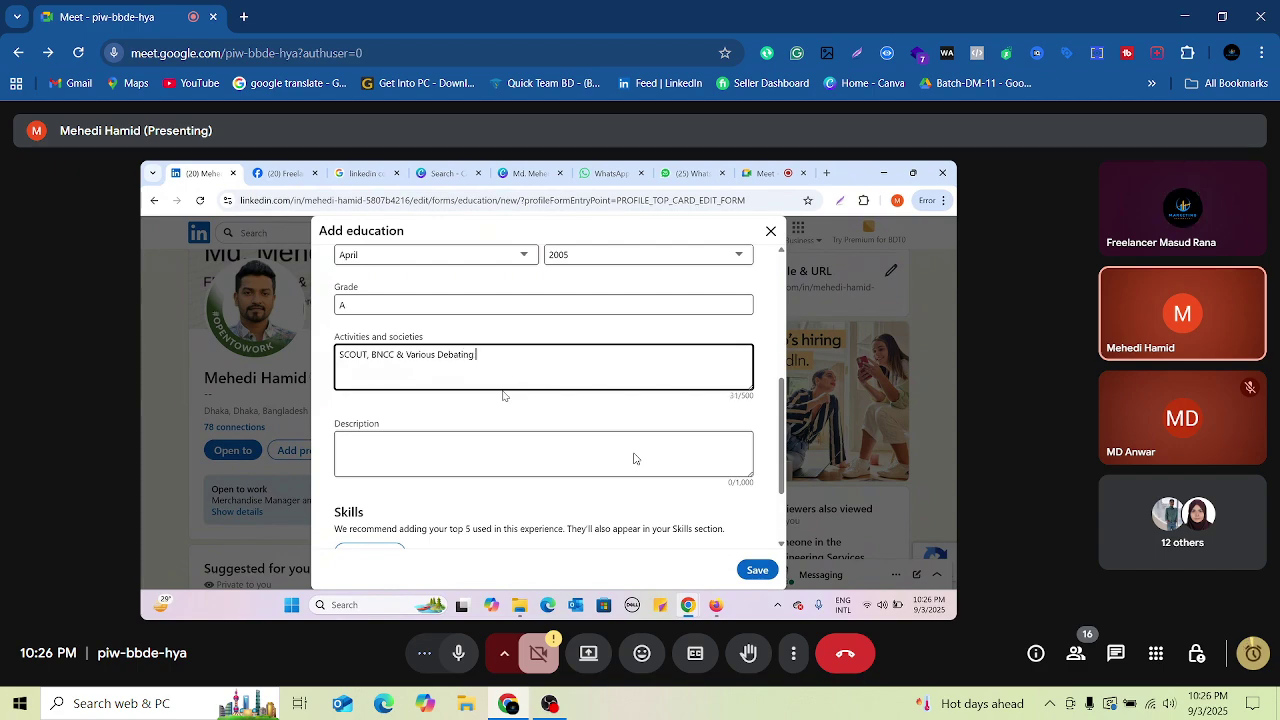
text(vities)
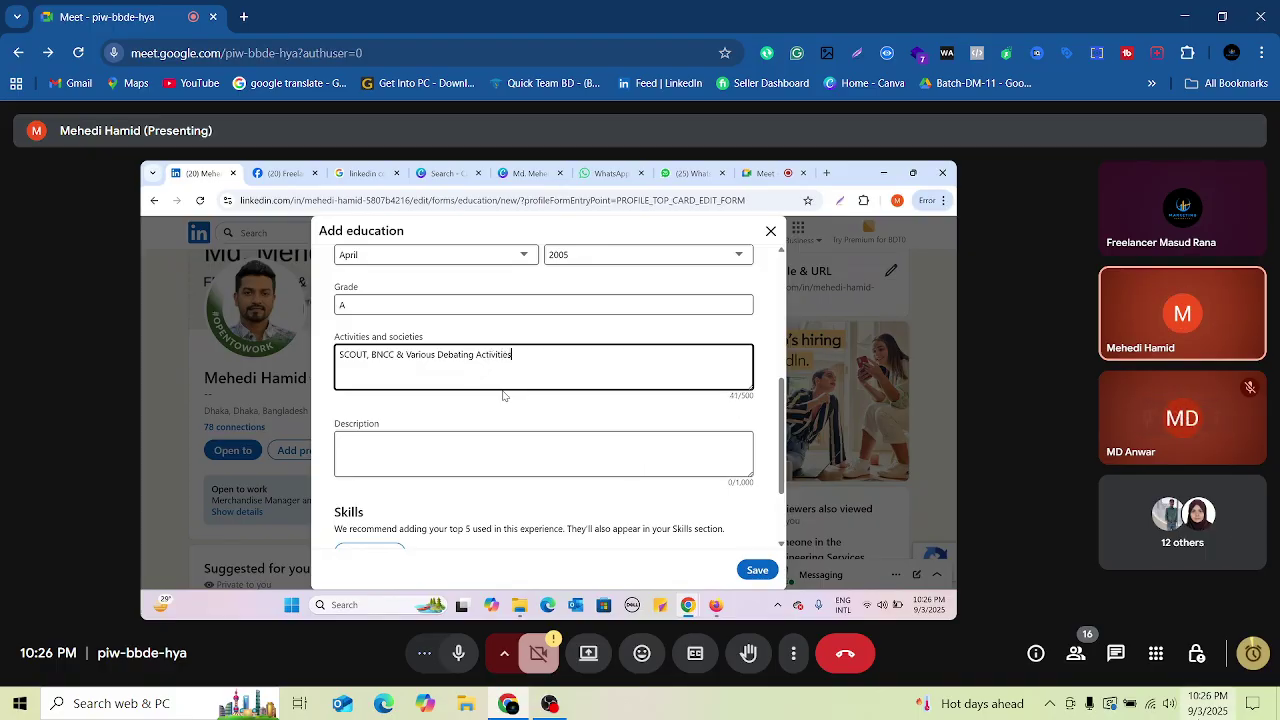
click(1253, 650)
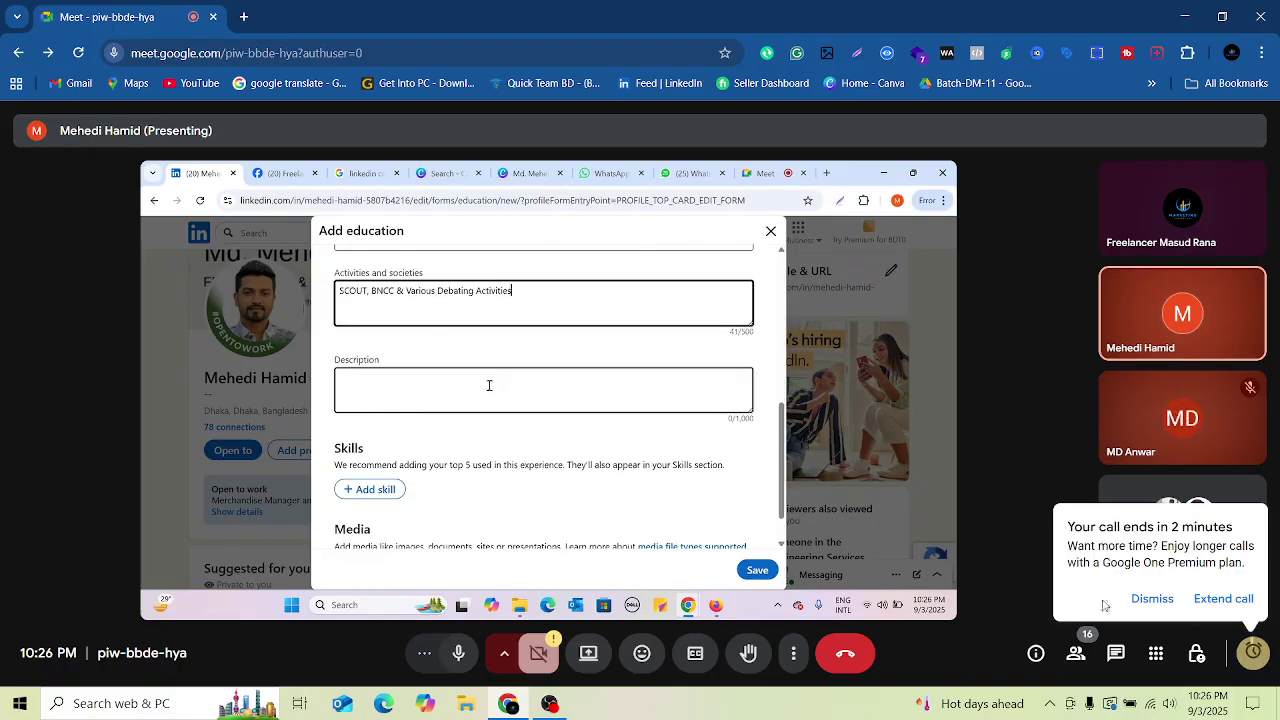
Step: Open Google Meet in a new tab from the Google apps grid, dismissing the floating call window
click(243, 17)
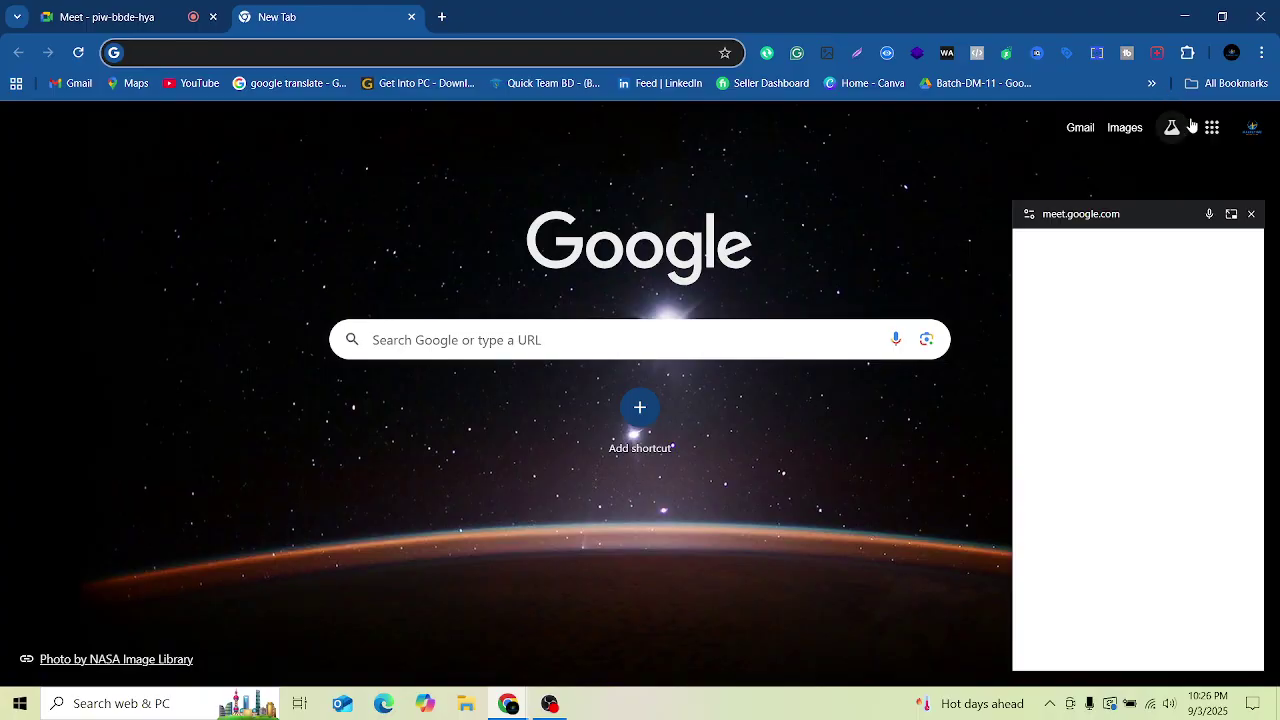
click(1205, 134)
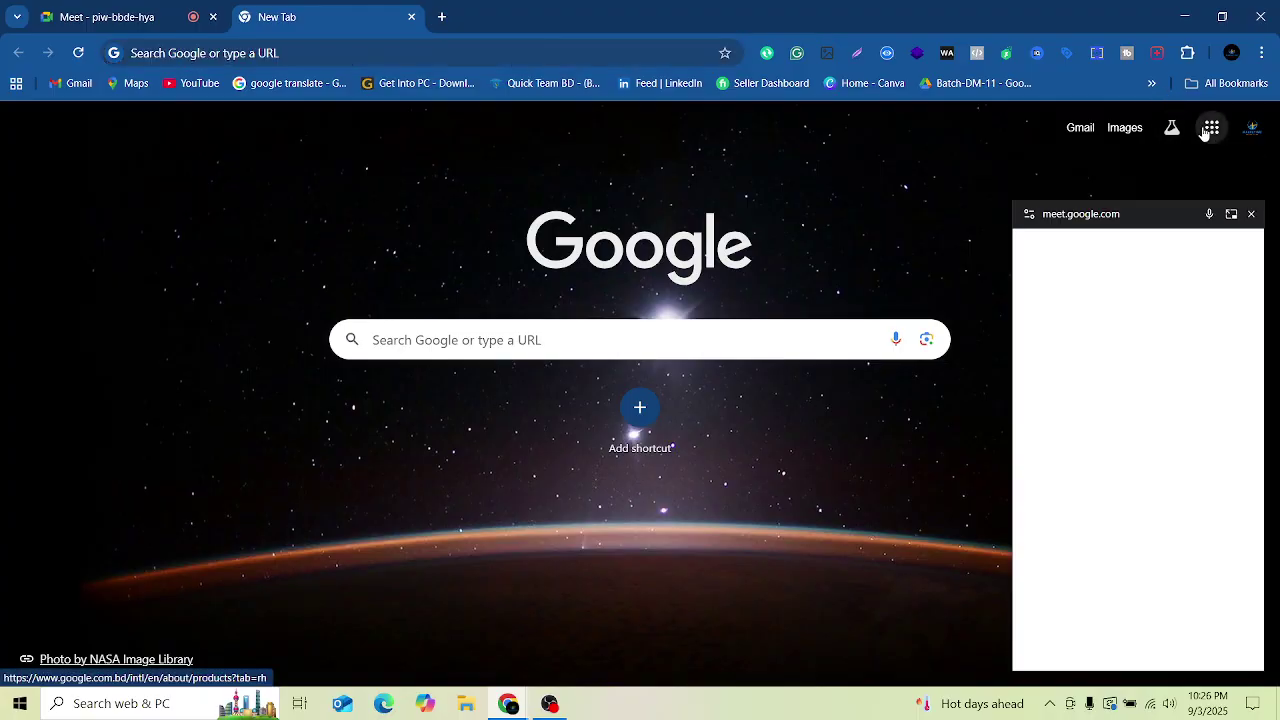
click(1207, 131)
click(1248, 215)
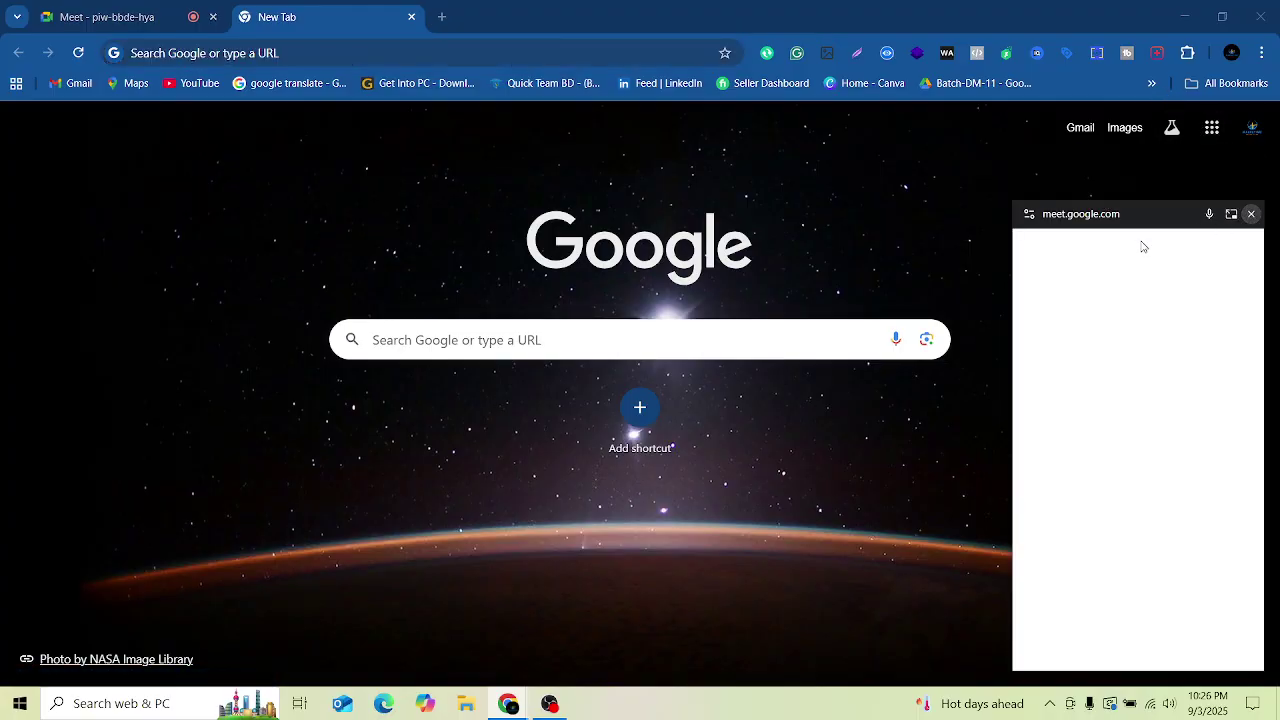
click(1210, 130)
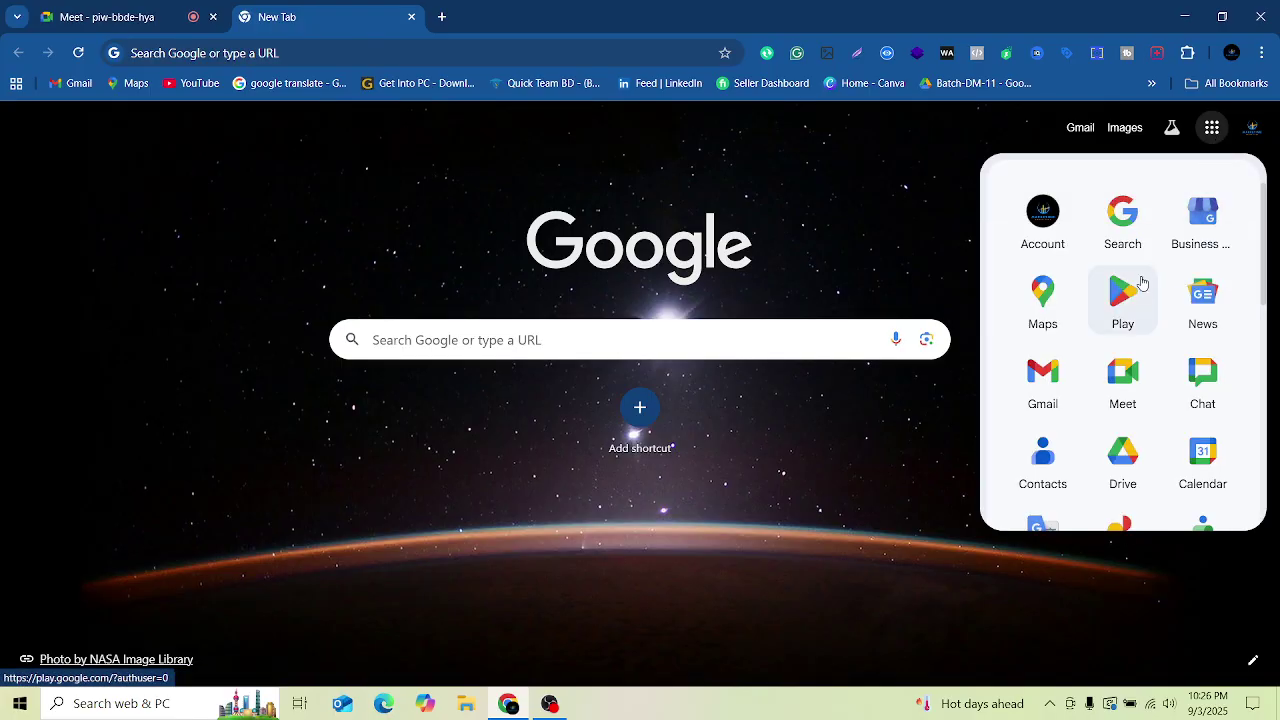
click(1123, 372)
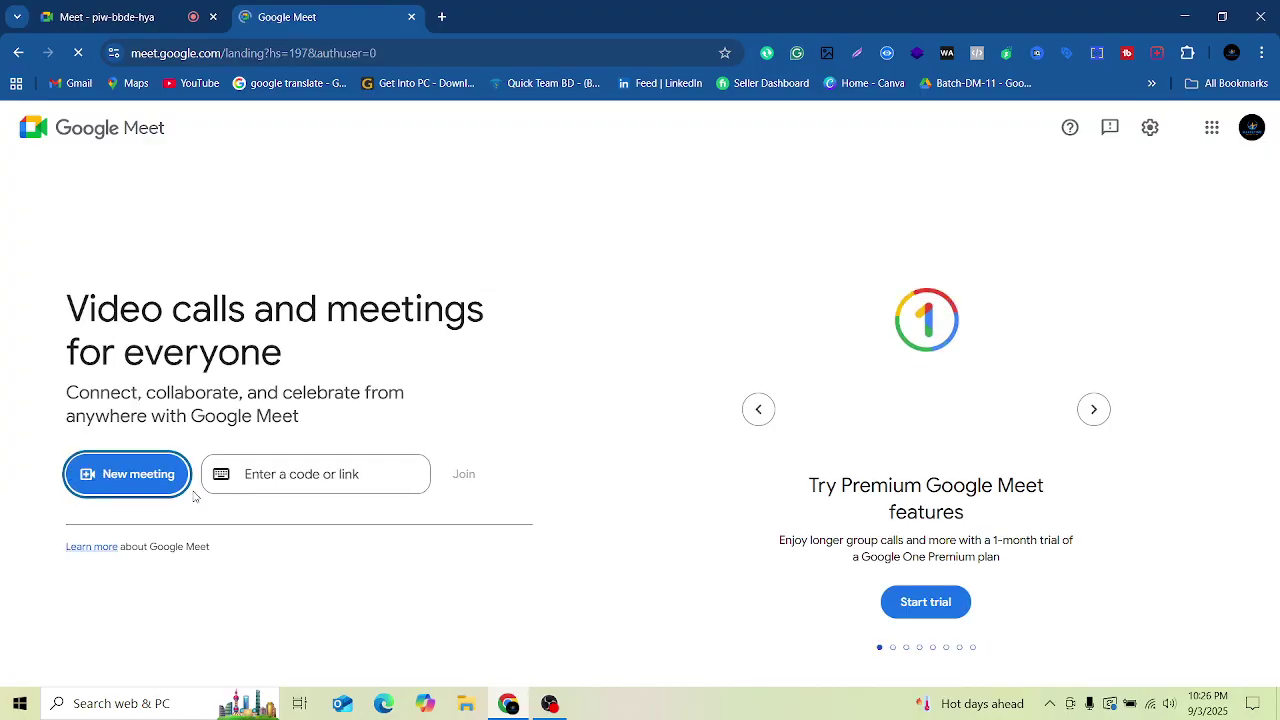
Step: Start an instant meeting from New meeting and switch to its tab
click(126, 486)
click(143, 566)
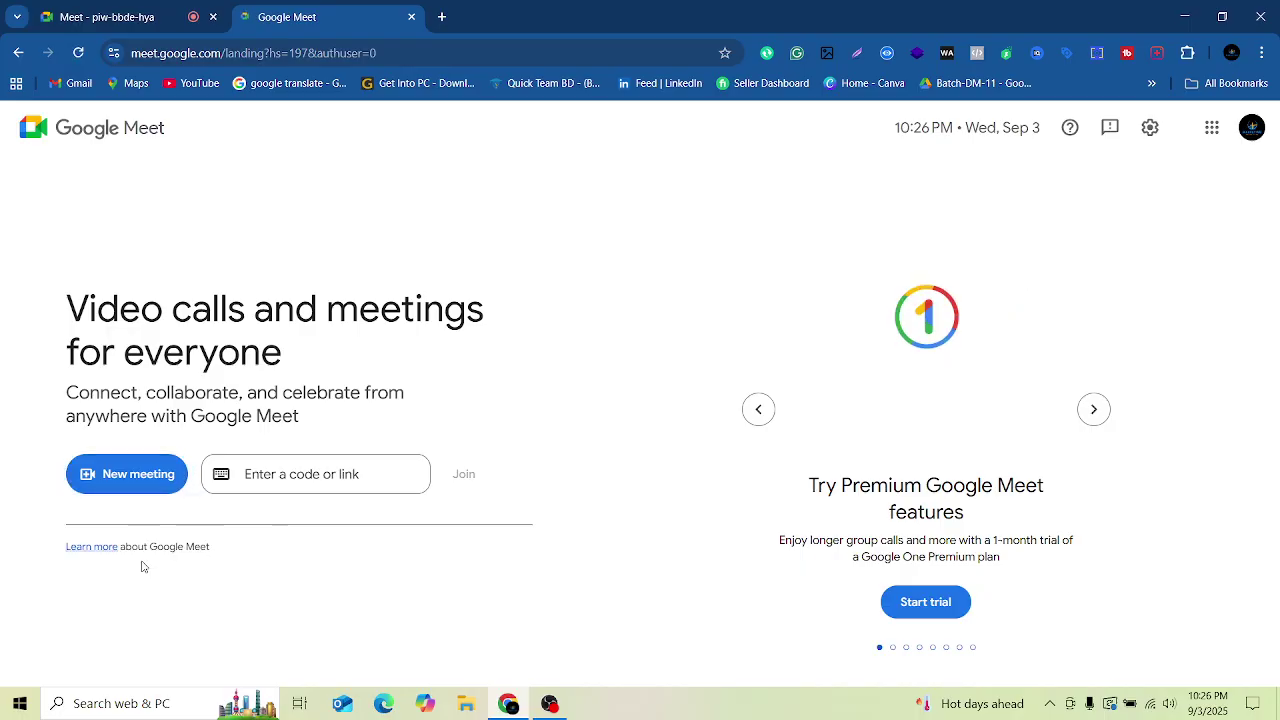
click(143, 17)
click(323, 20)
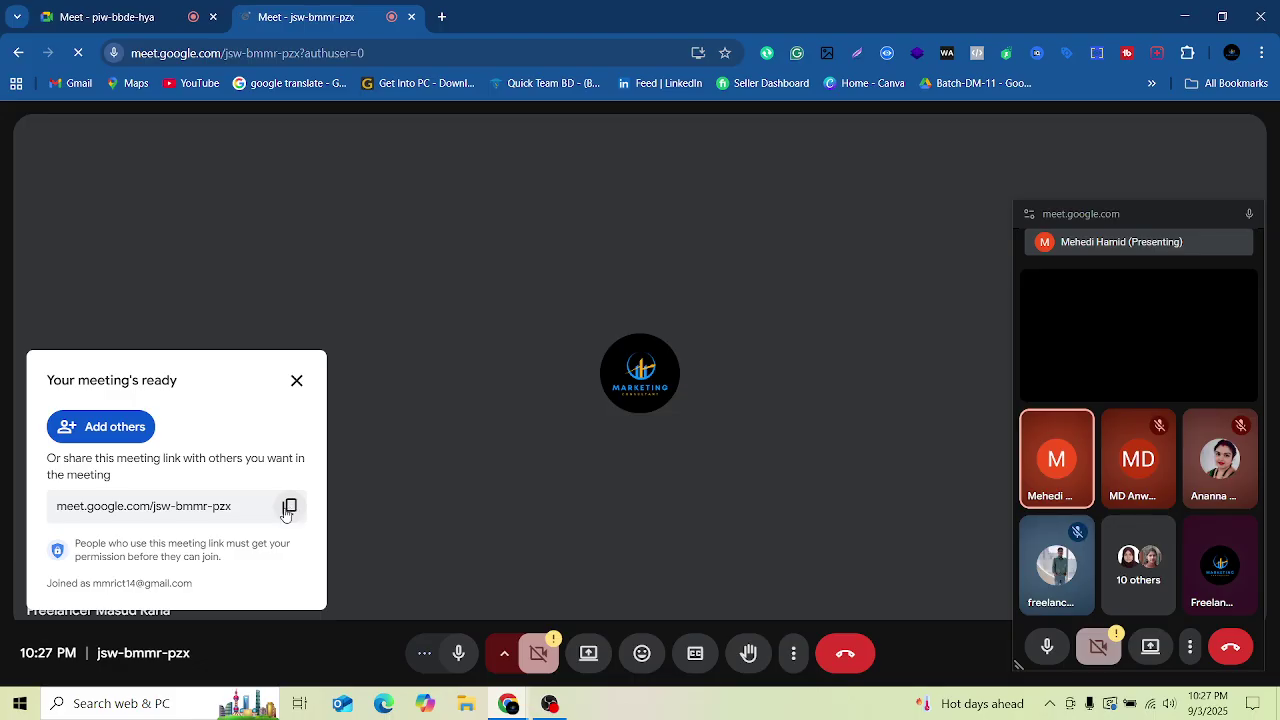
Step: Copy the new jsw-bmmr-pzx meeting link and return to the original call
click(291, 508)
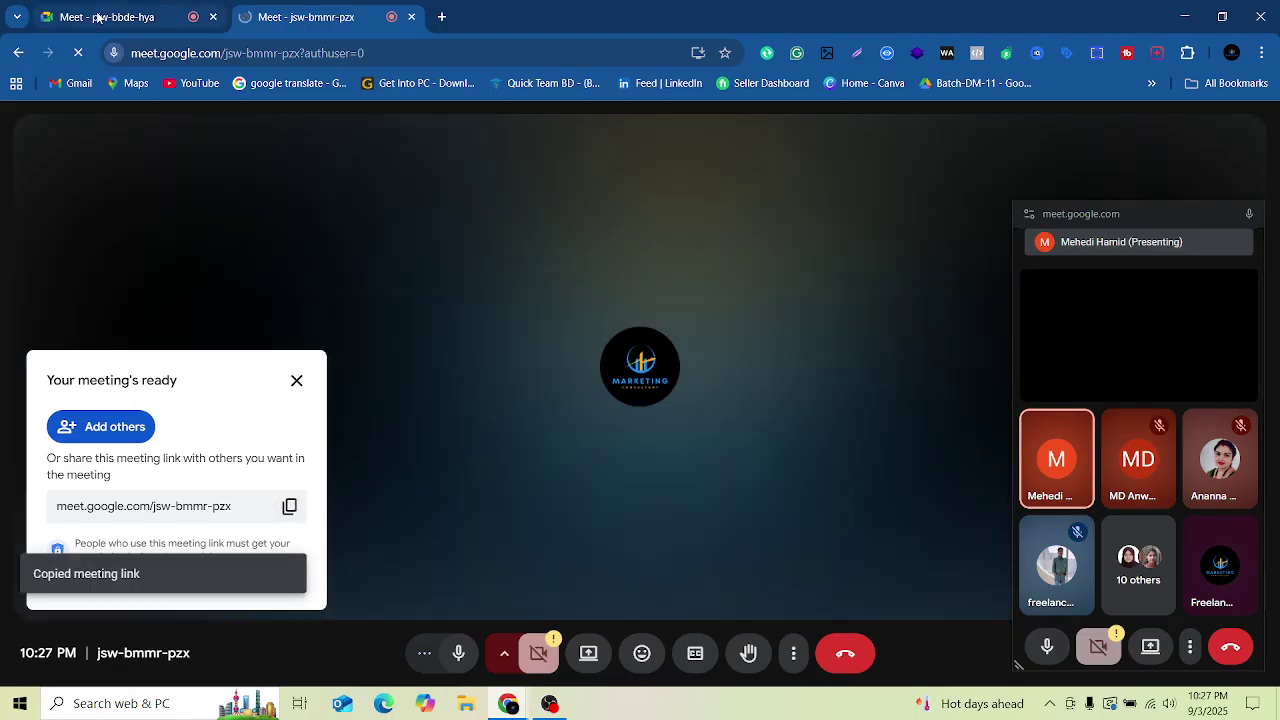
click(105, 17)
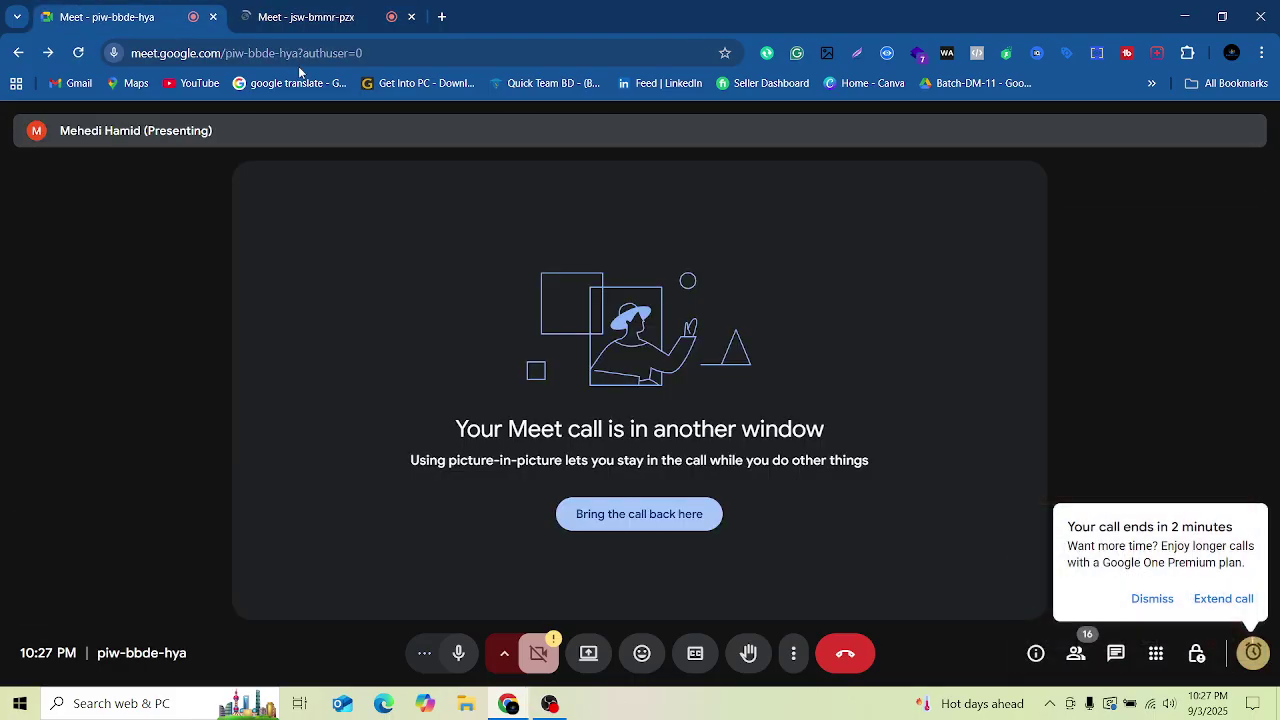
click(1152, 600)
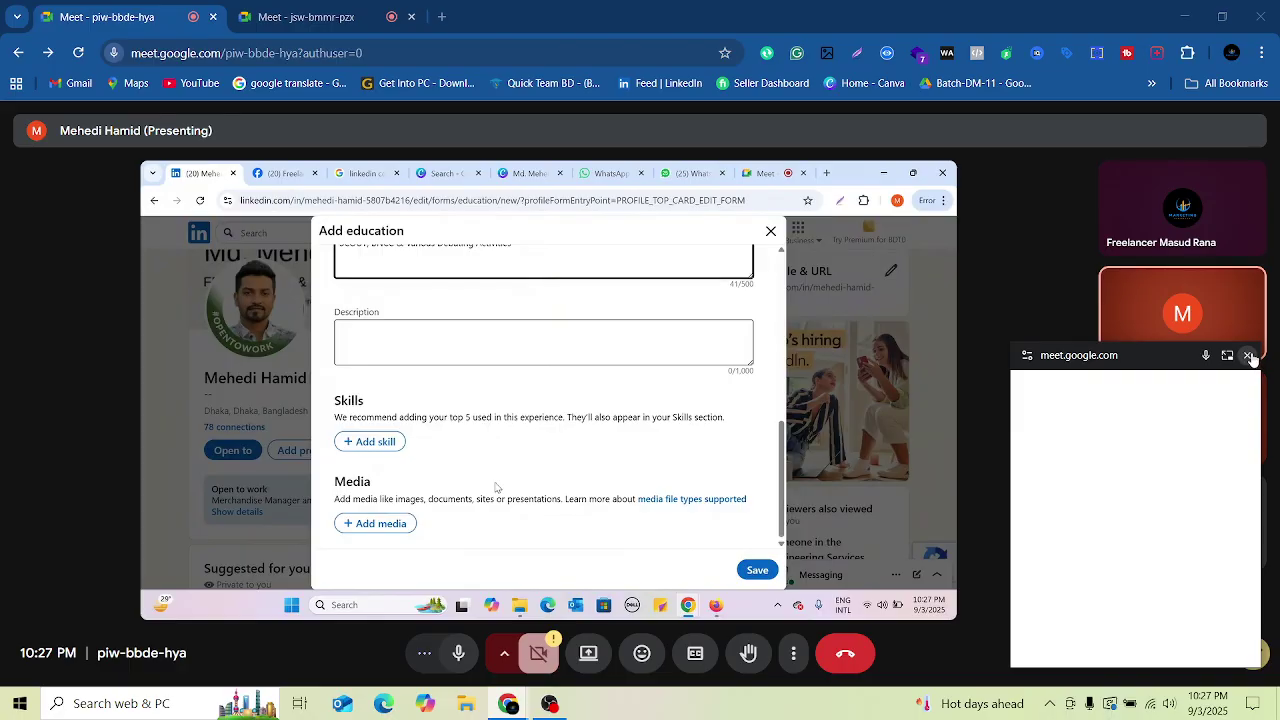
click(1249, 357)
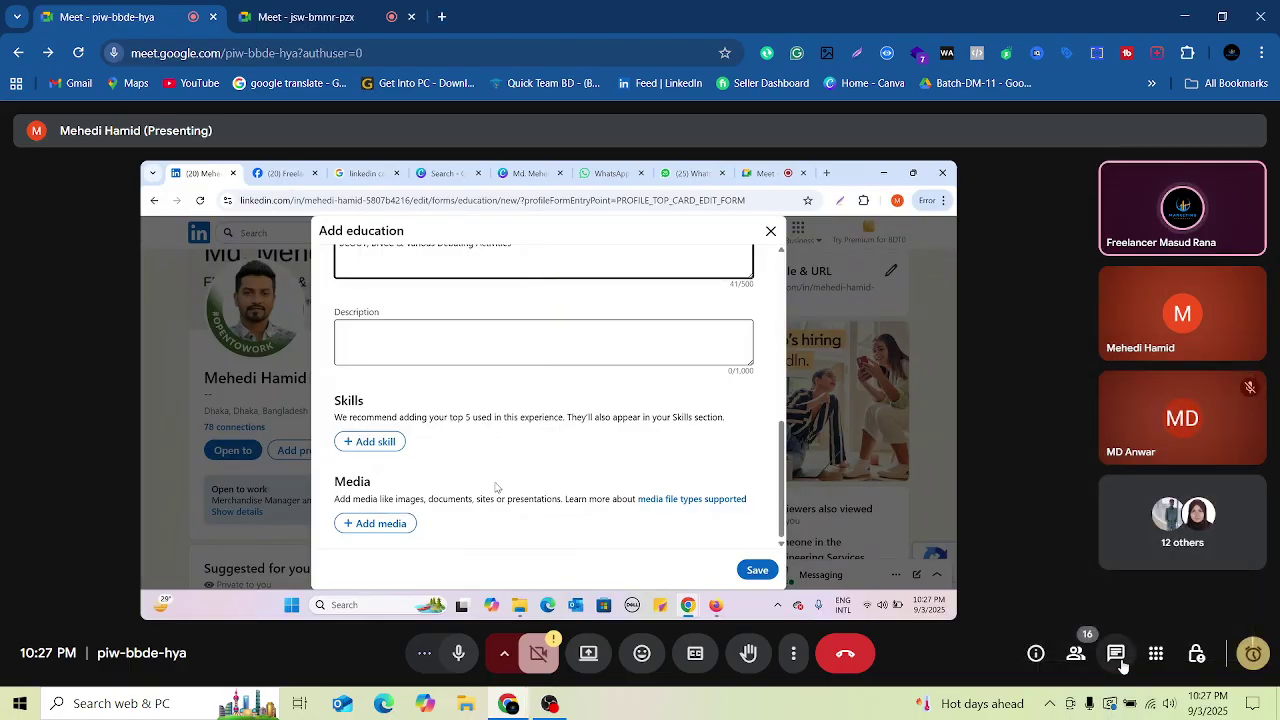
Step: Paste the link into the original call's chat, send it, and go back to the new meeting
click(1116, 653)
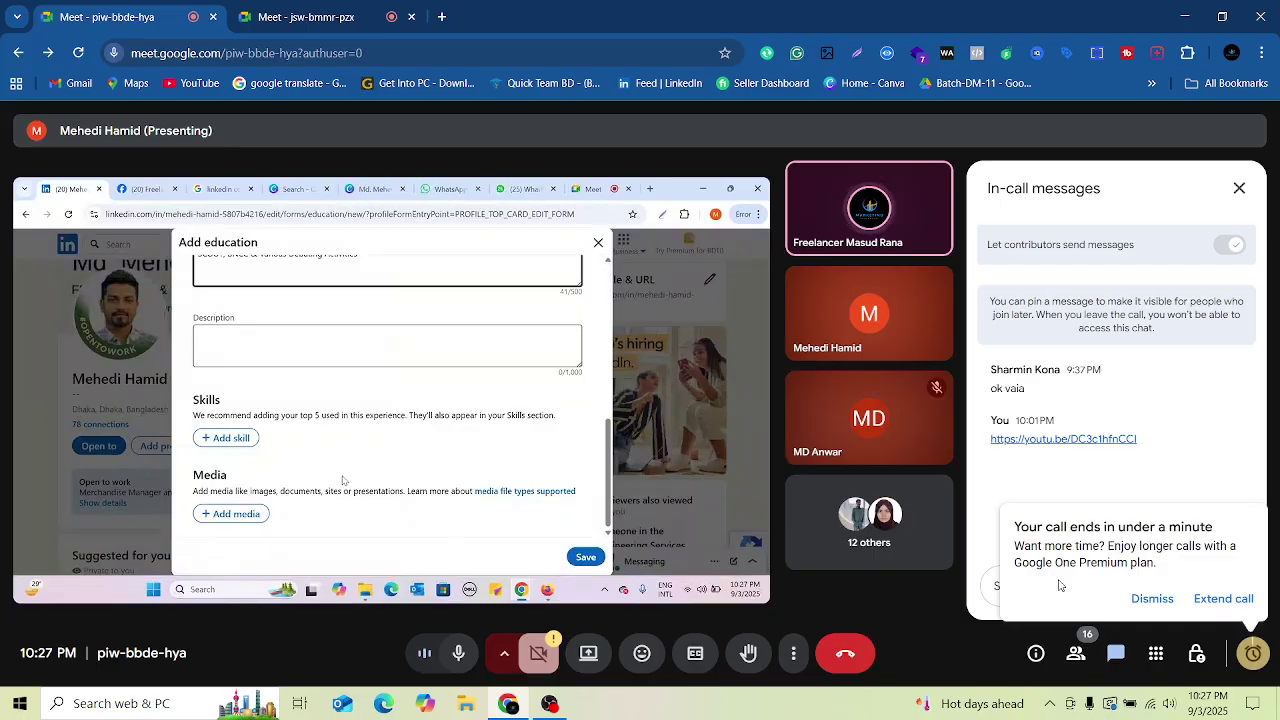
click(1147, 598)
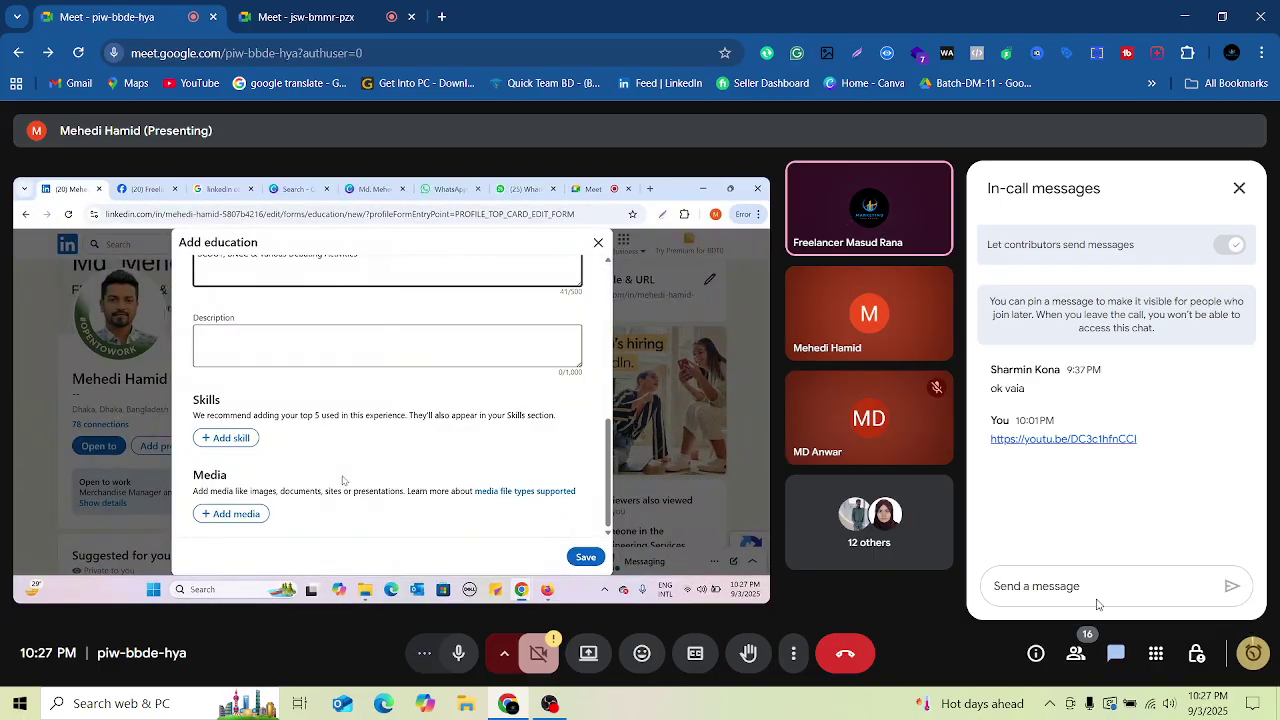
right_click(1068, 584)
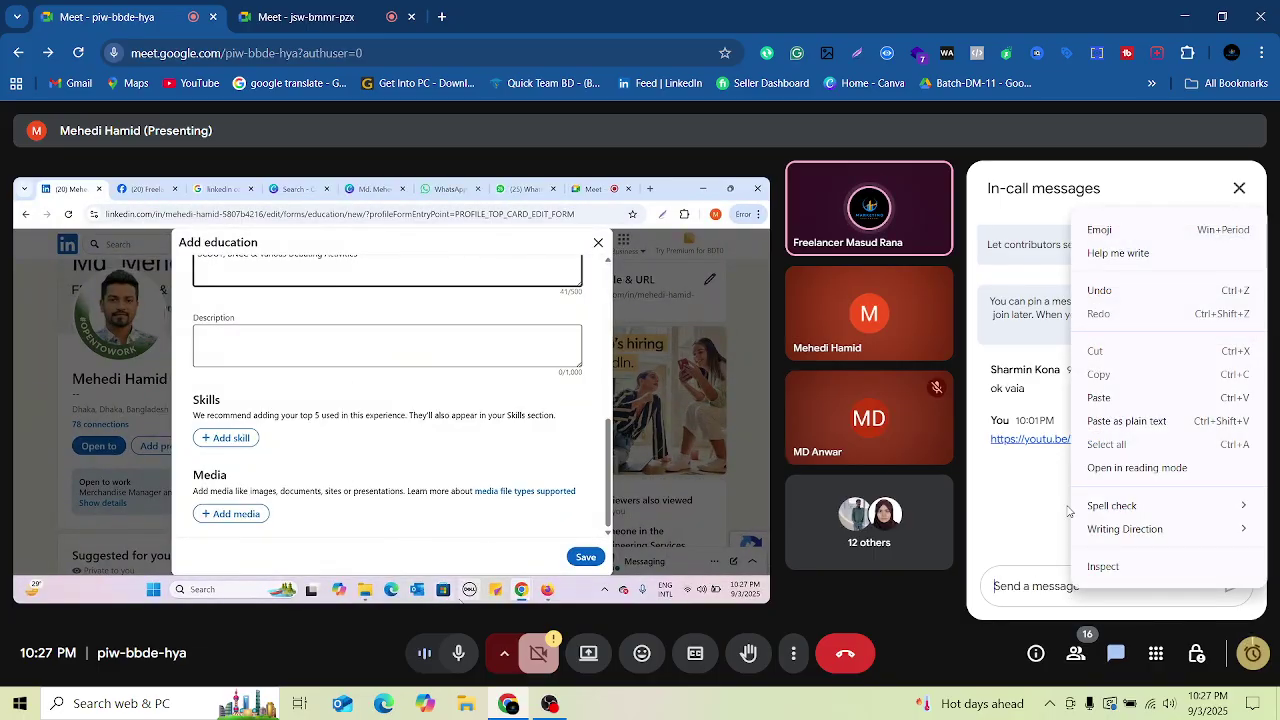
click(1130, 411)
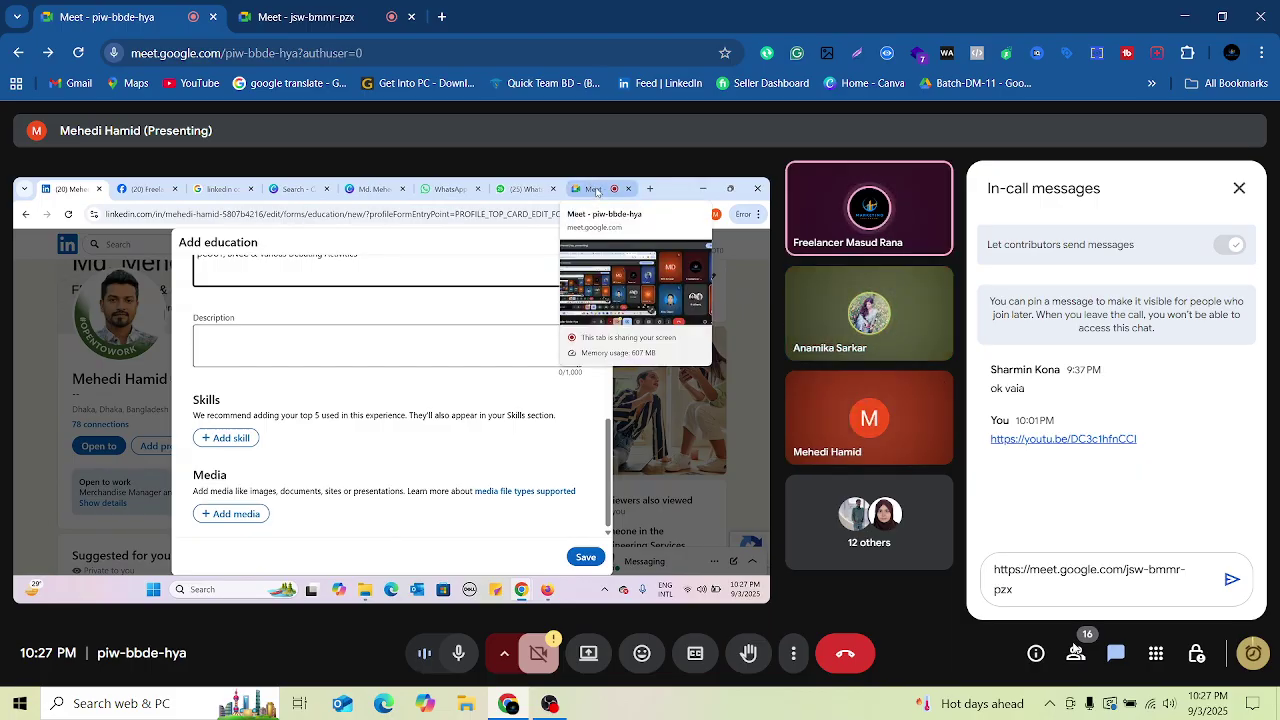
click(1231, 581)
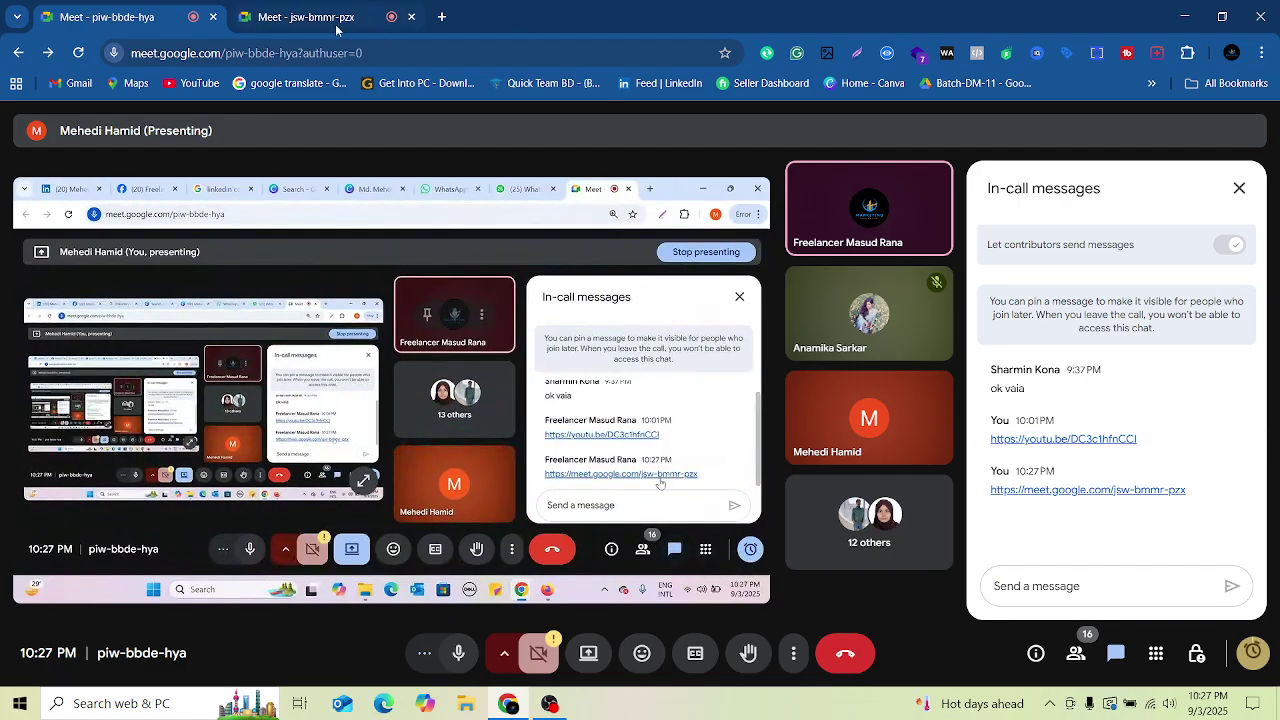
click(298, 22)
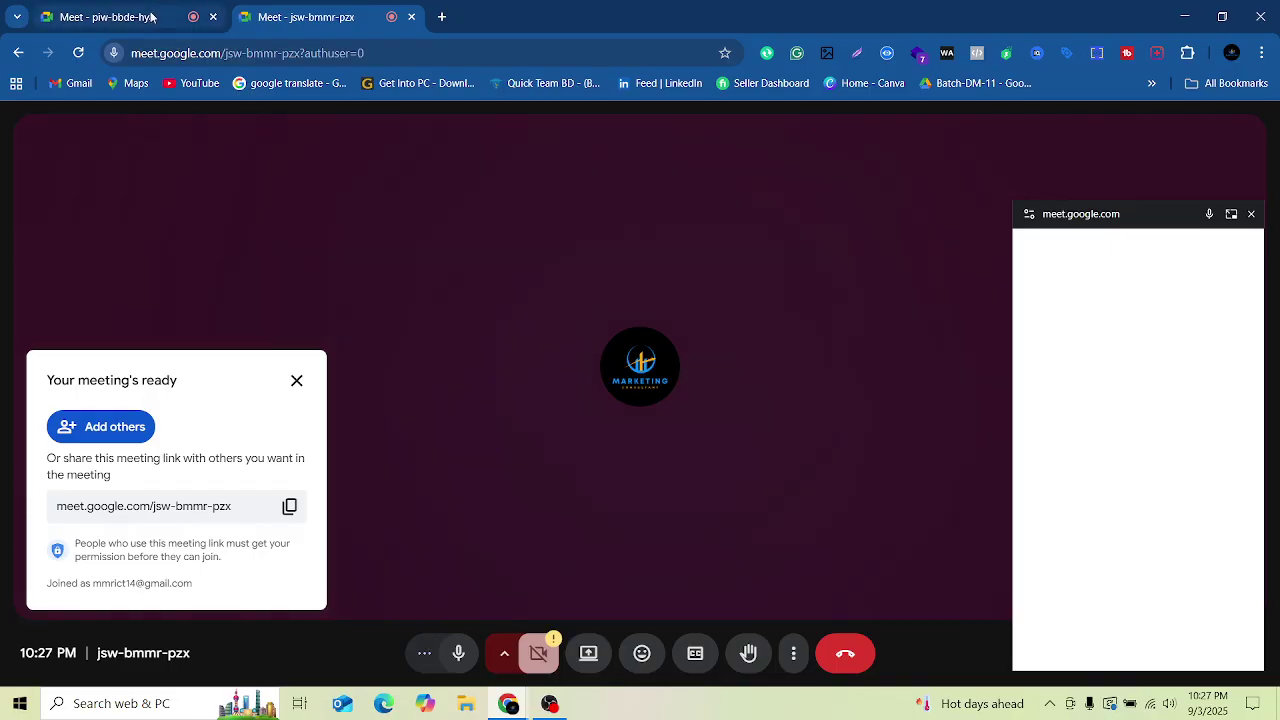
Step: Close the original call's tab and admit the waiting participants into the new meeting
click(153, 18)
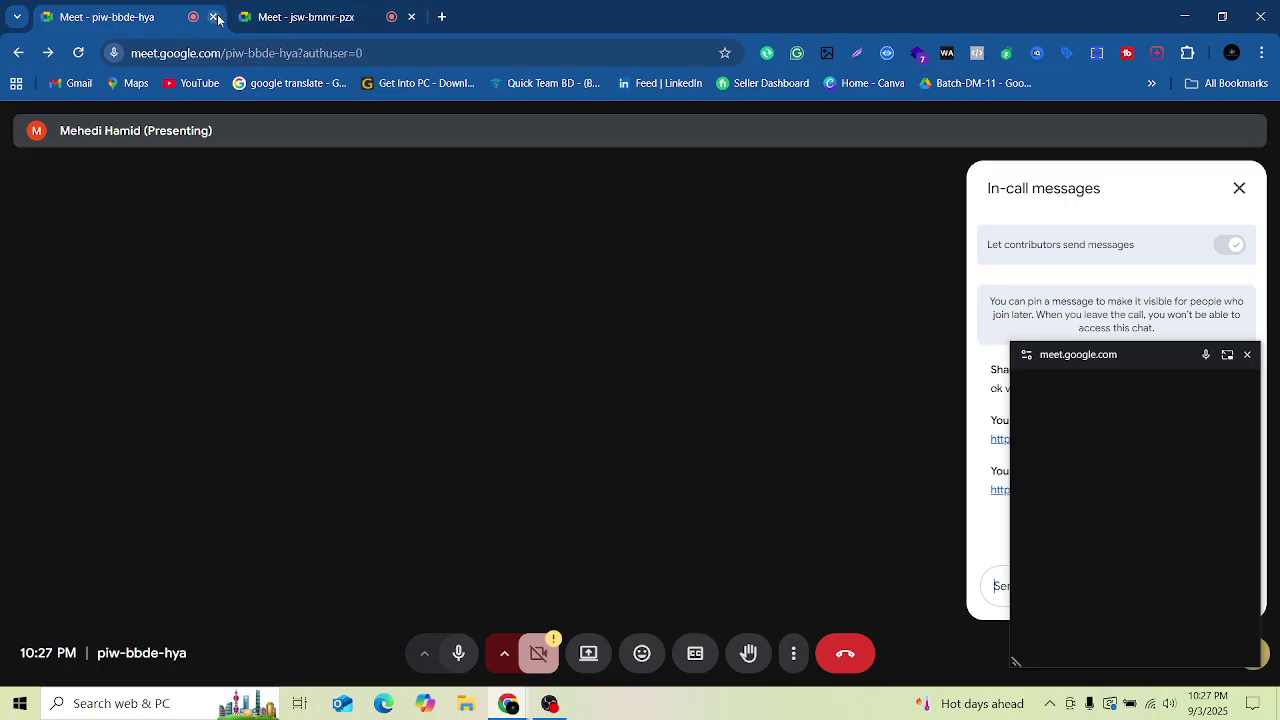
click(214, 17)
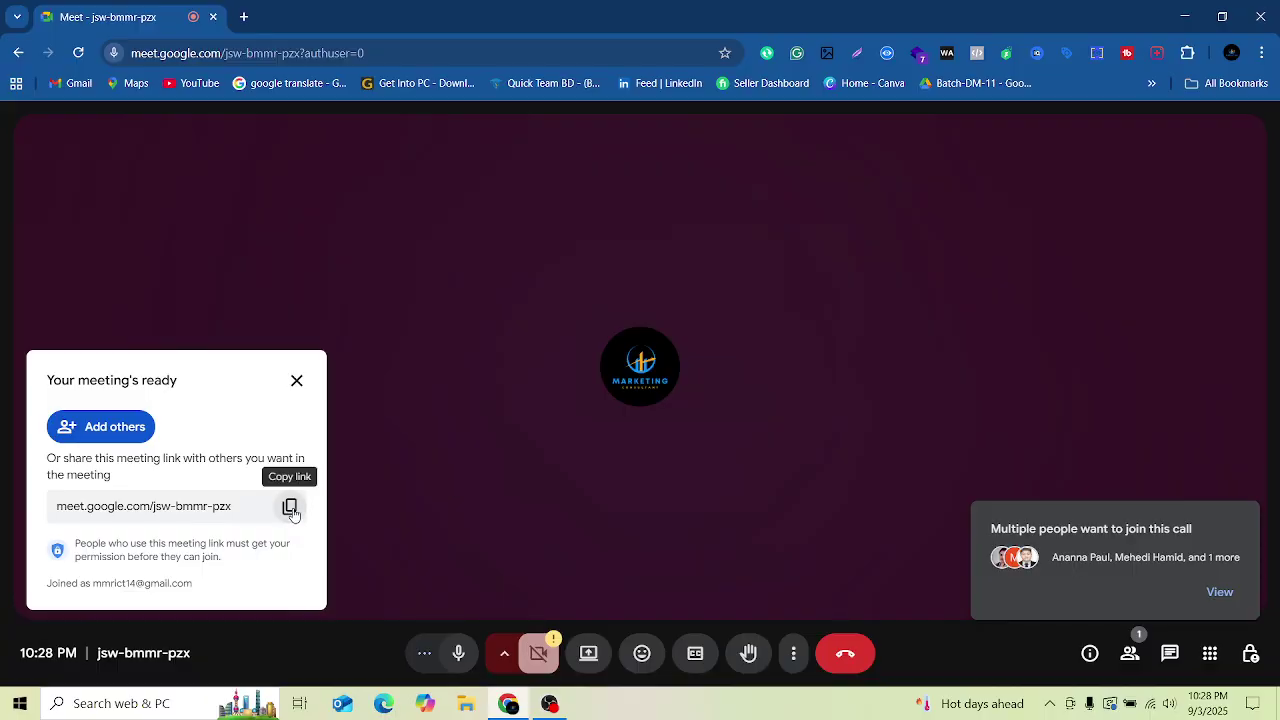
click(1218, 593)
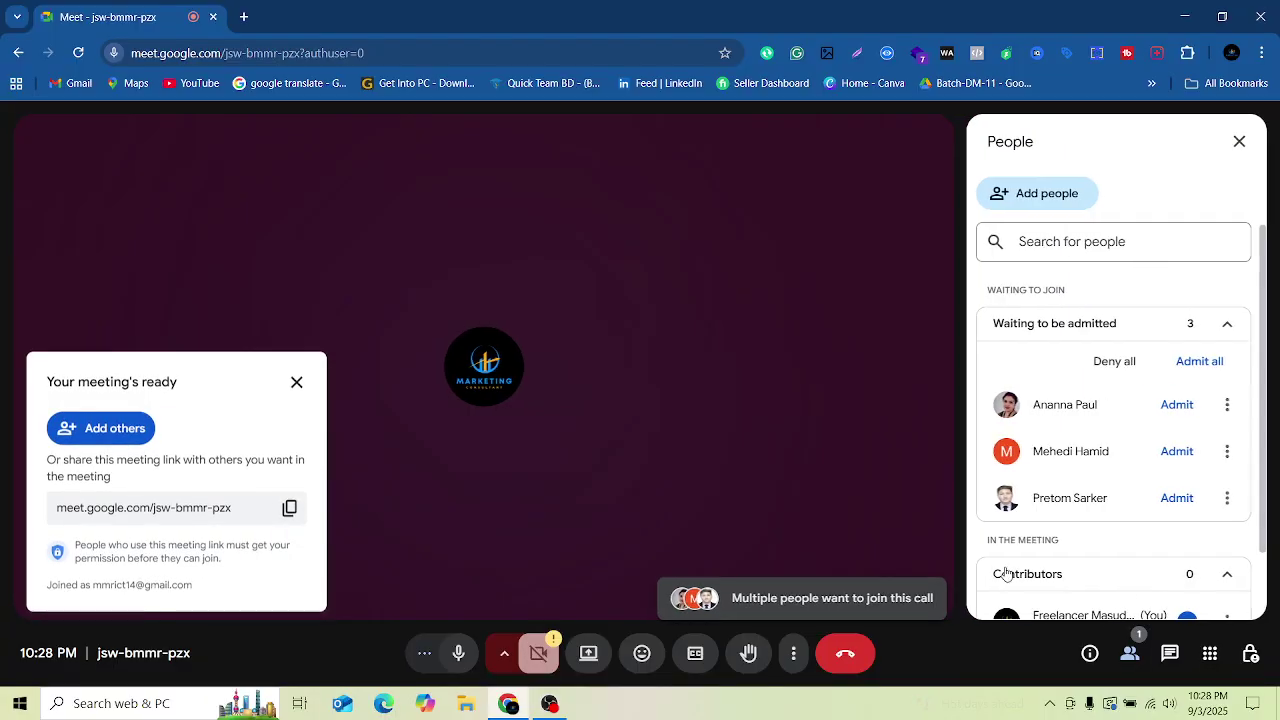
click(1198, 361)
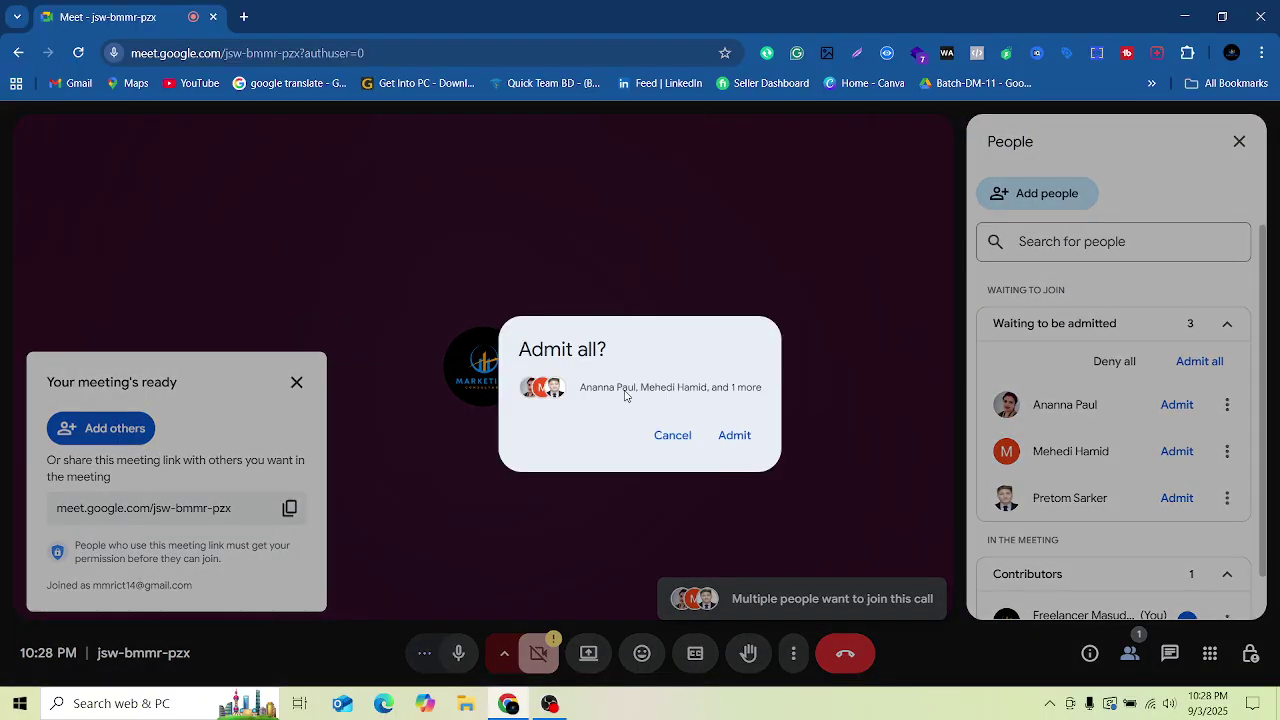
click(730, 435)
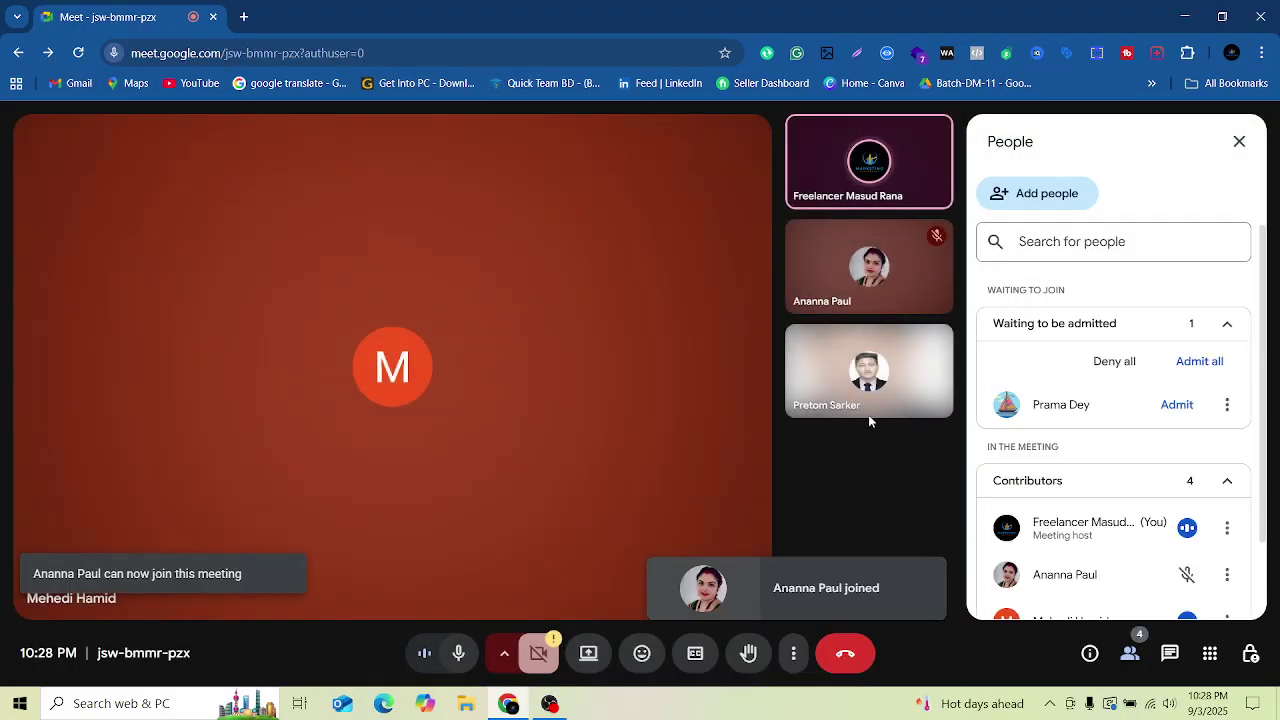
click(1176, 405)
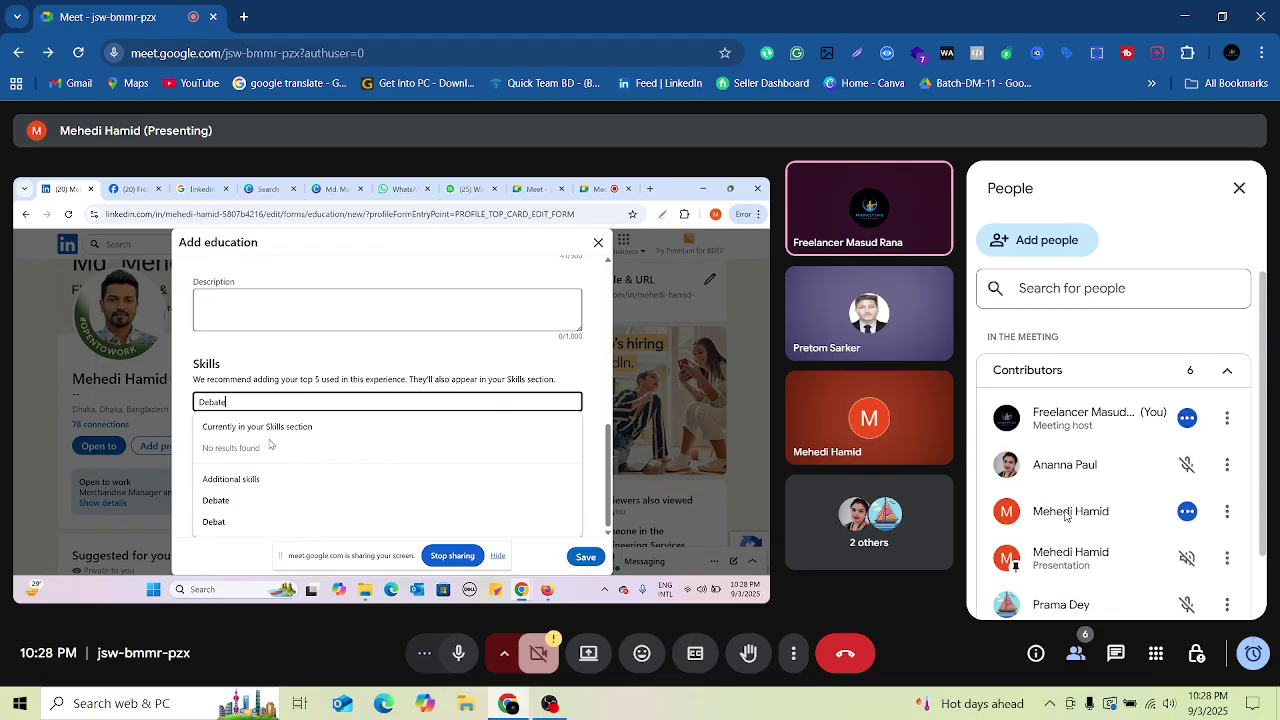
Step: Admit two more waiting participants from the People panel
scroll(1070, 515, down, 2)
scroll(1070, 537, up, 2)
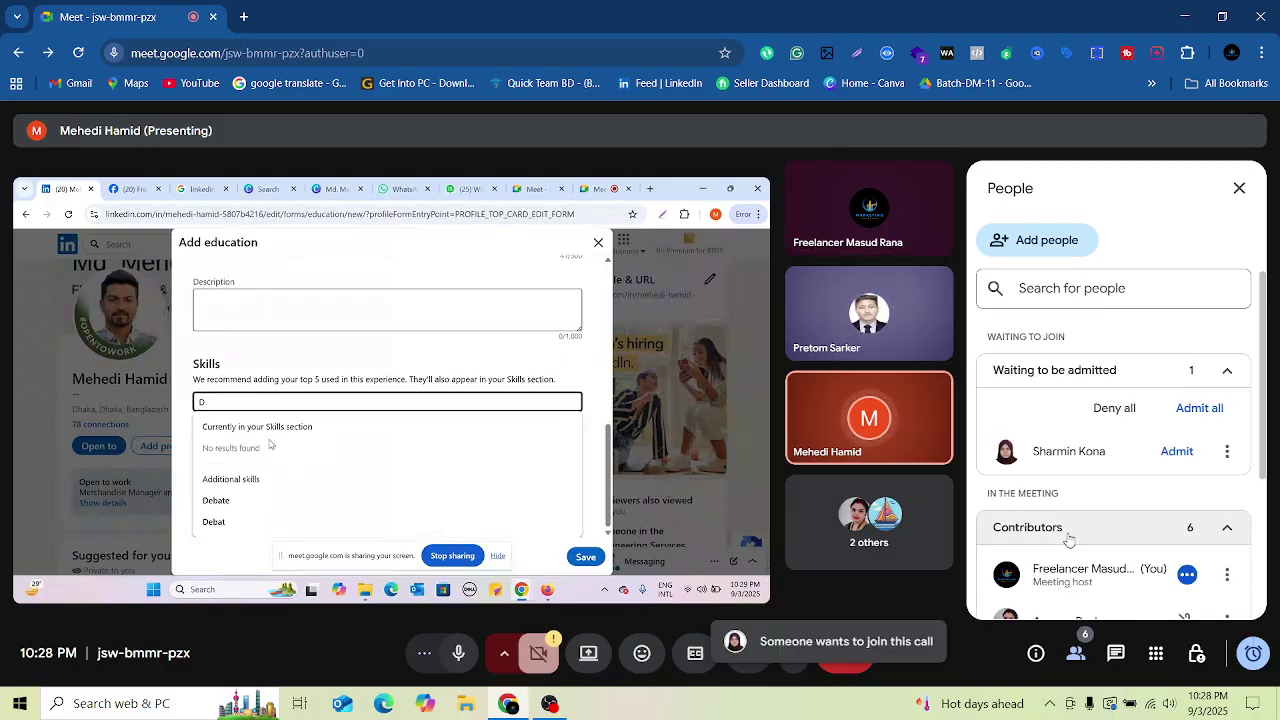
click(1176, 451)
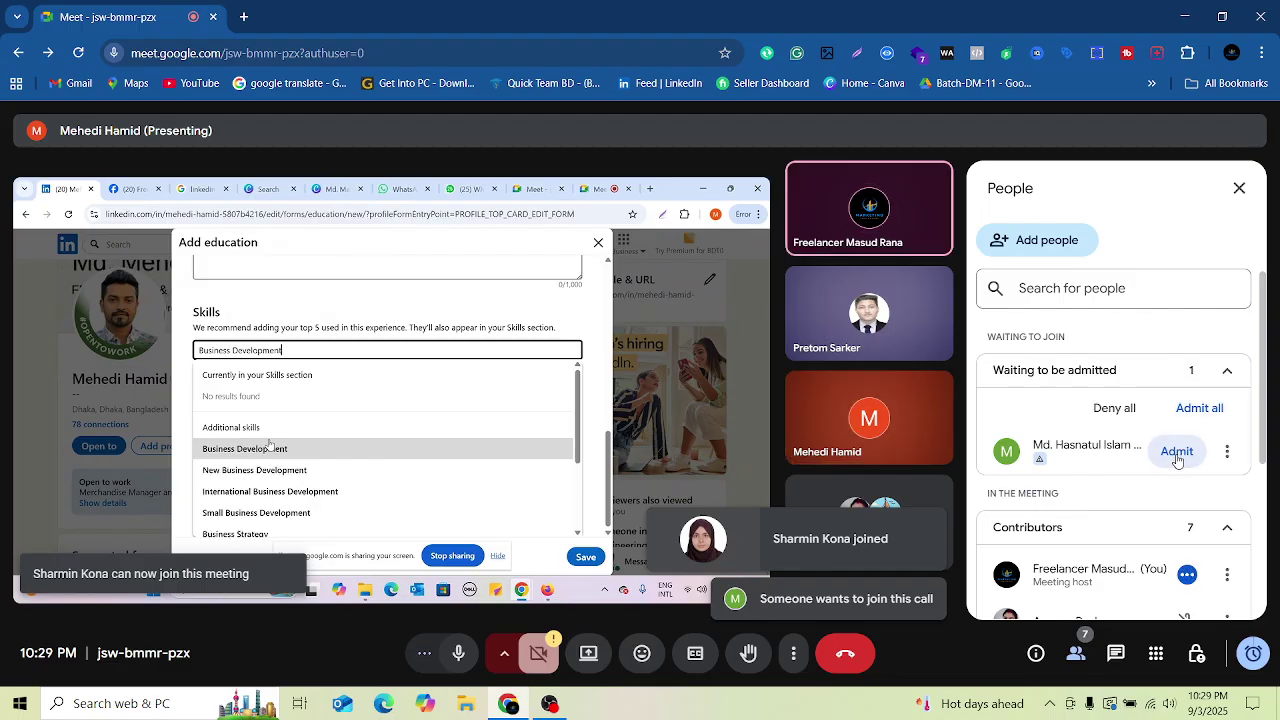
click(1176, 451)
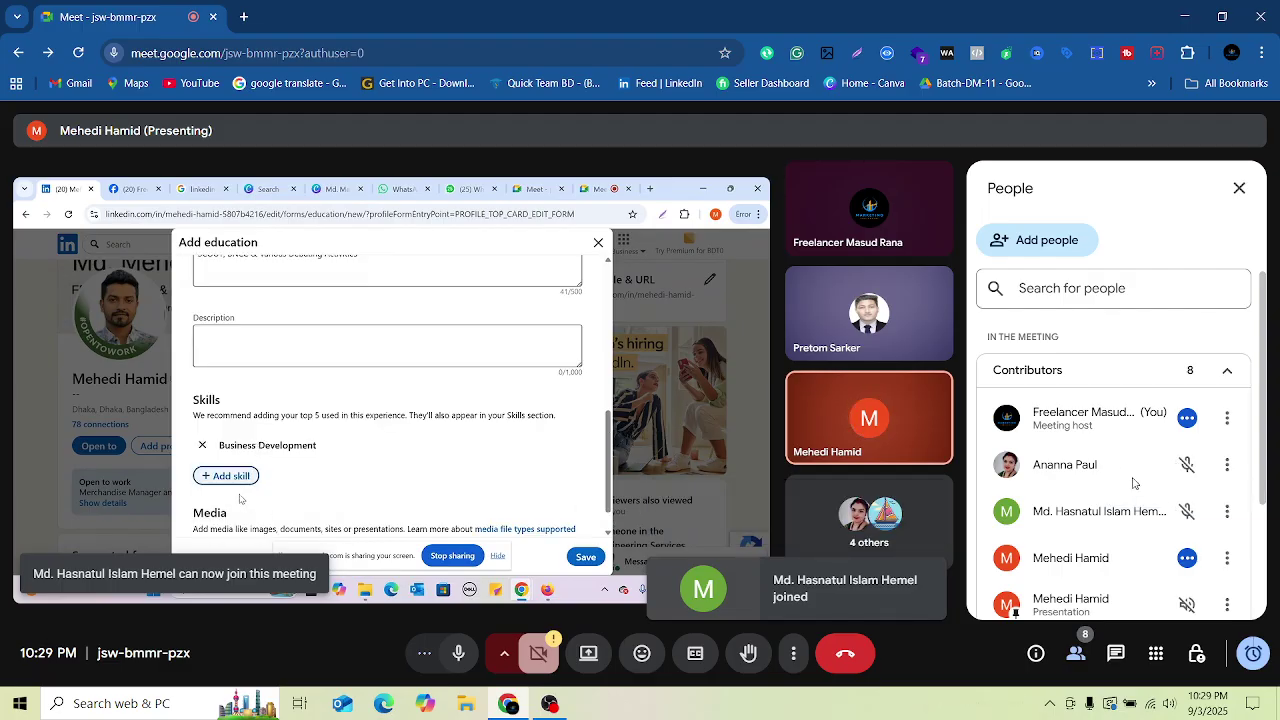
scroll(1120, 500, down, 3)
scroll(1116, 525, up, 3)
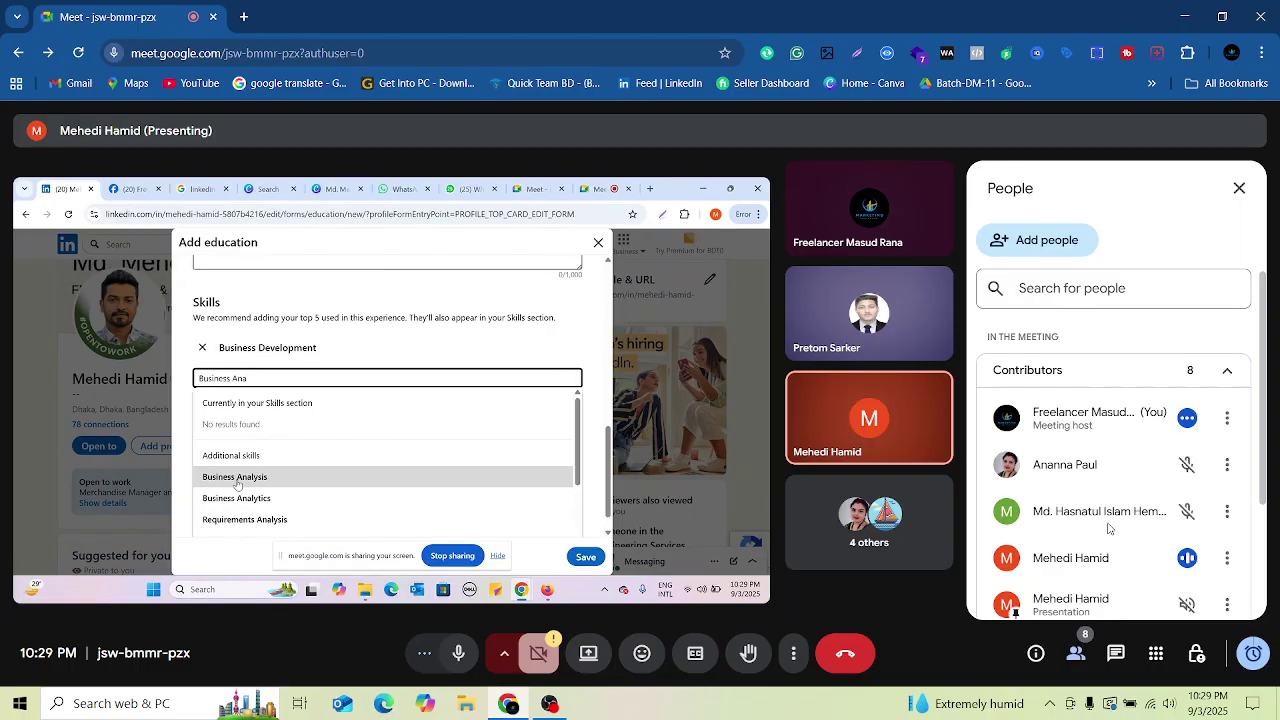
scroll(1107, 490, down, 3)
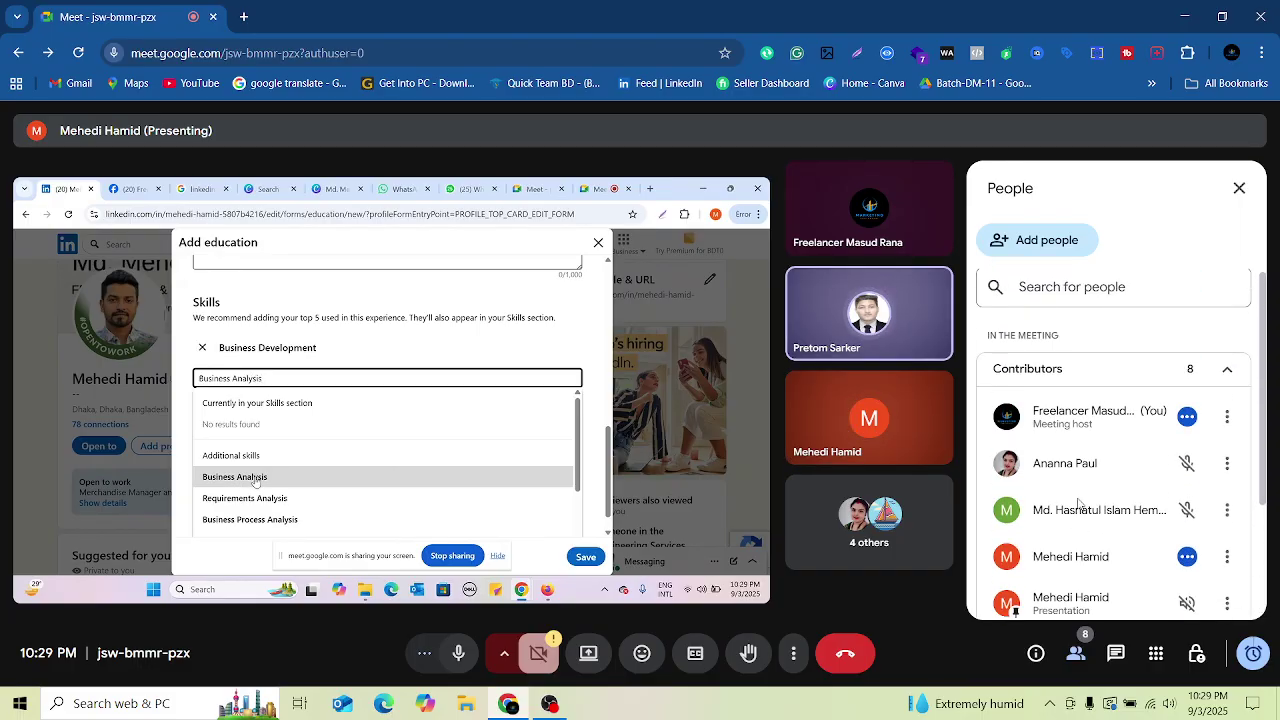
Step: Add Business Analysis, start a 'Busine' skill, admit one more person, and mute the microphone
click(255, 480)
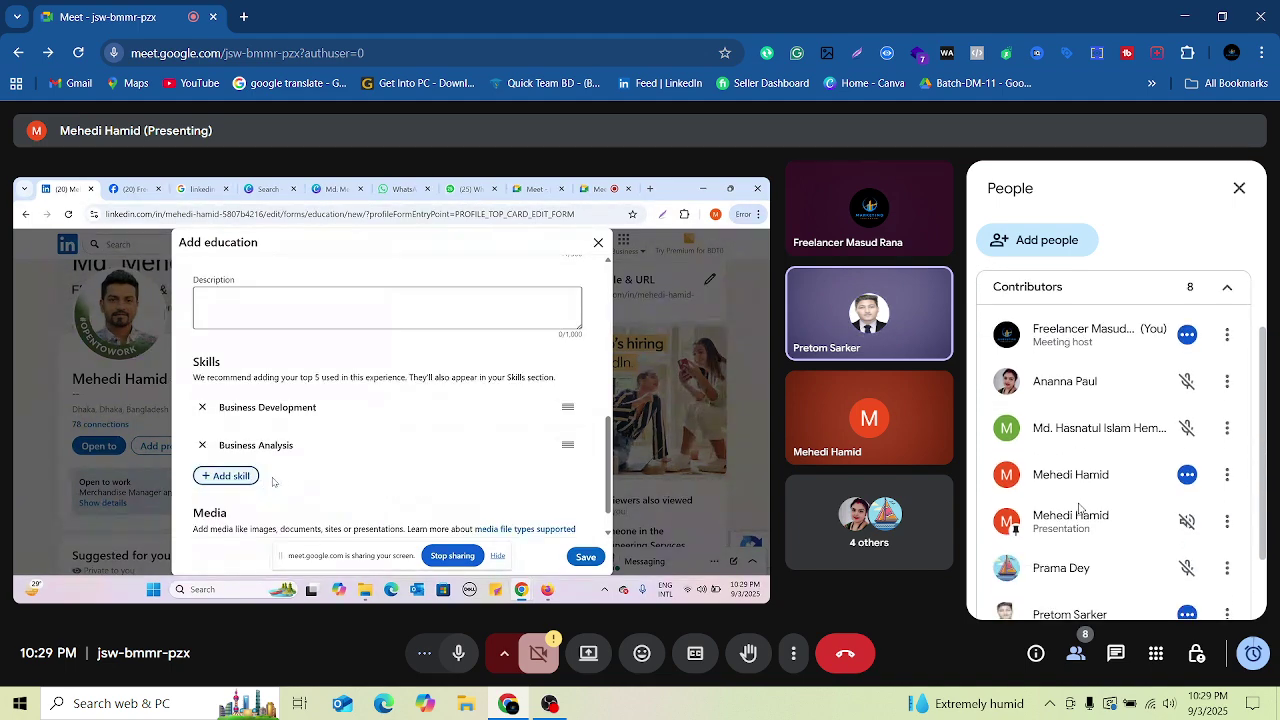
click(230, 476)
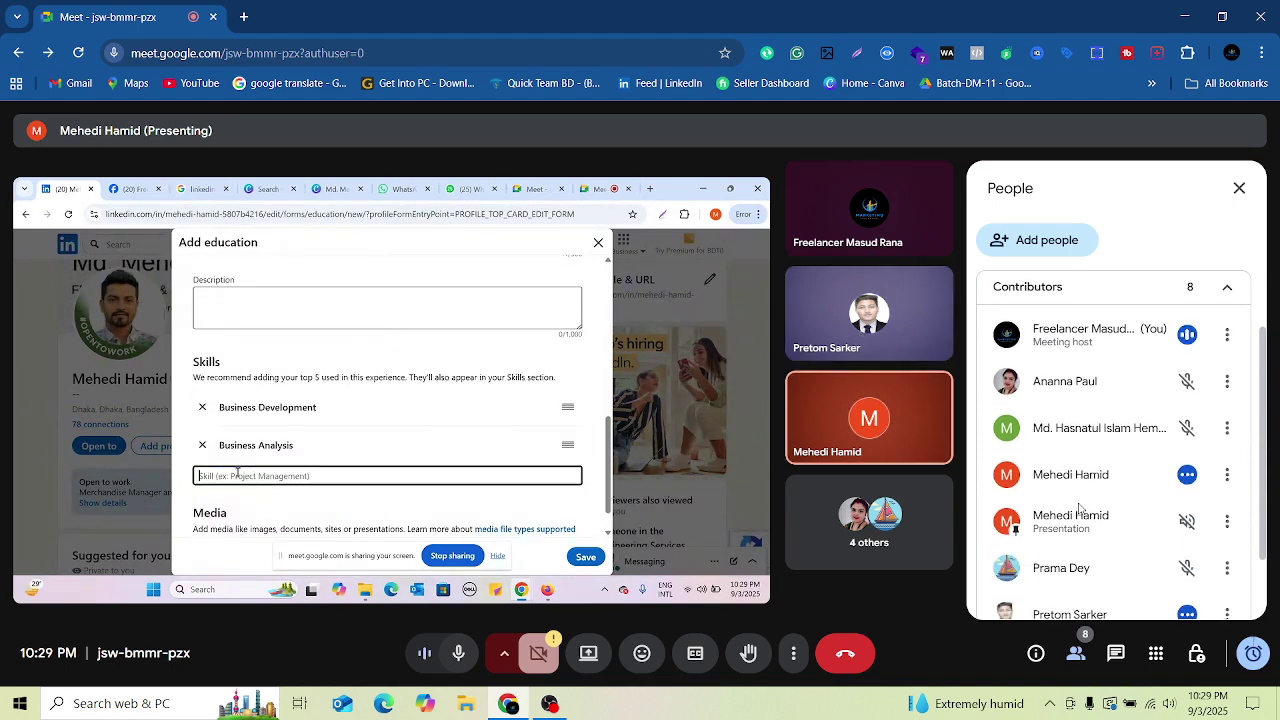
text(Busine)
scroll(1083, 520, down, 2)
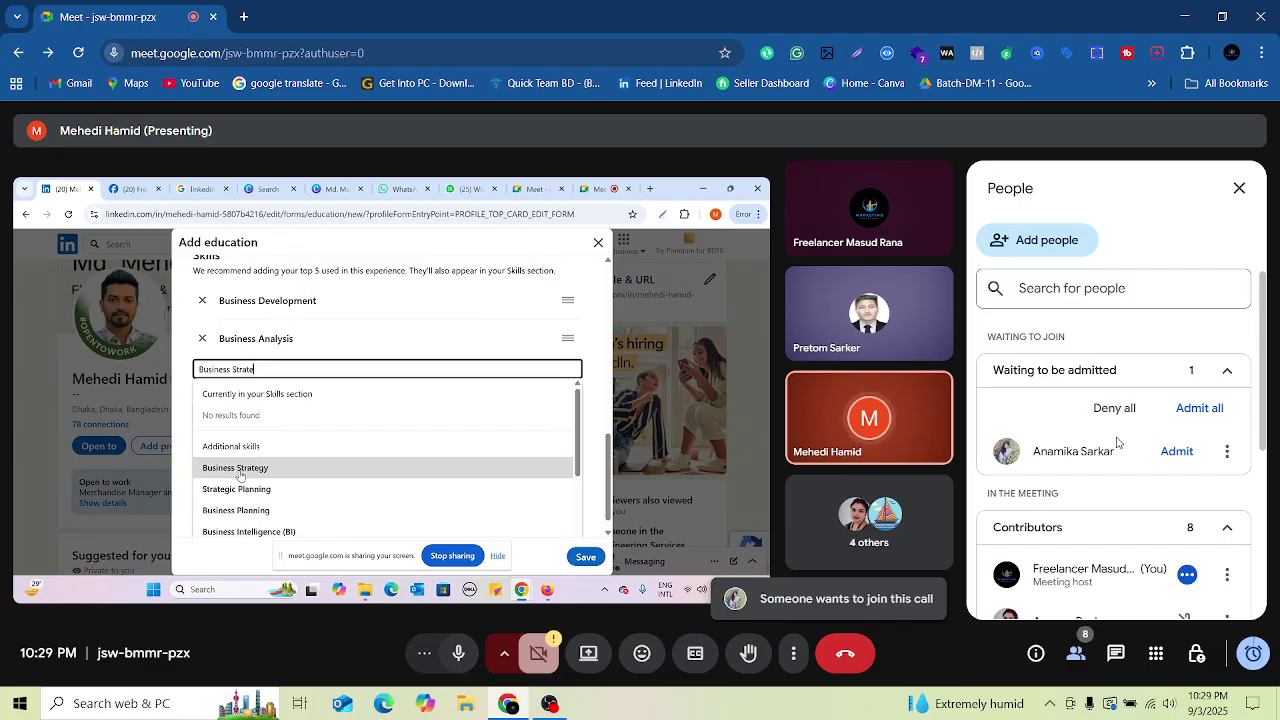
click(1177, 451)
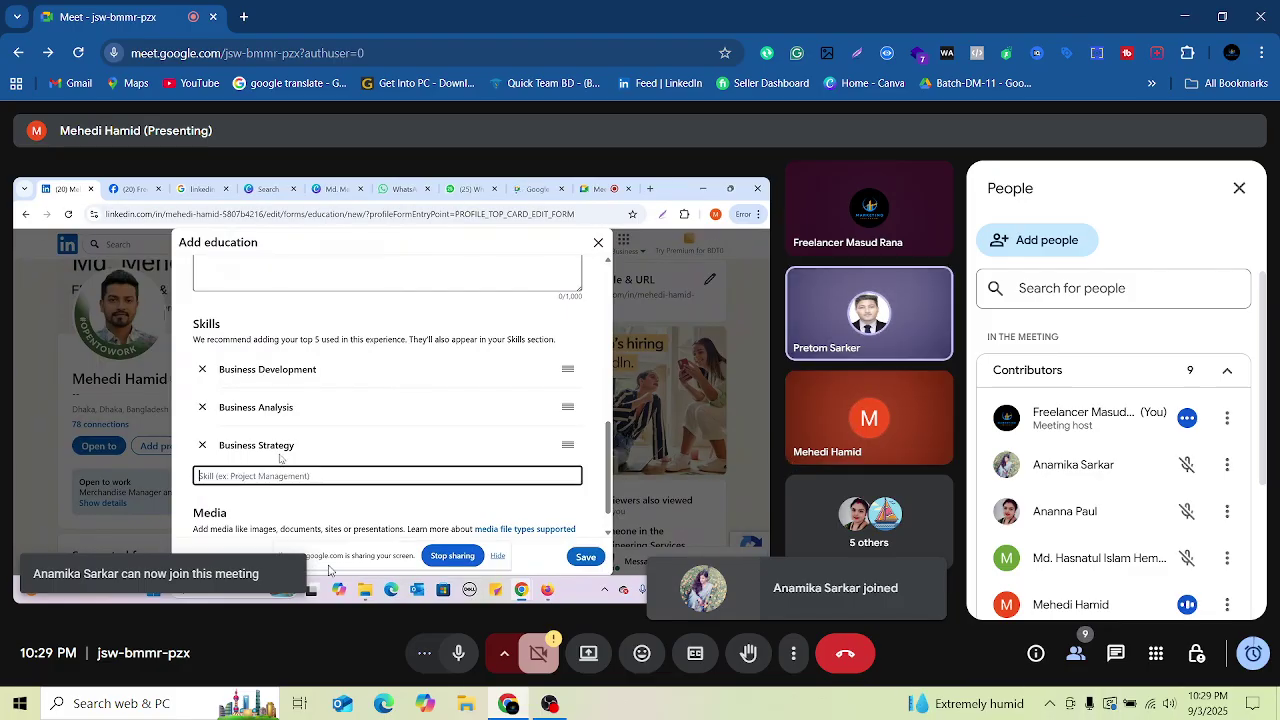
click(459, 655)
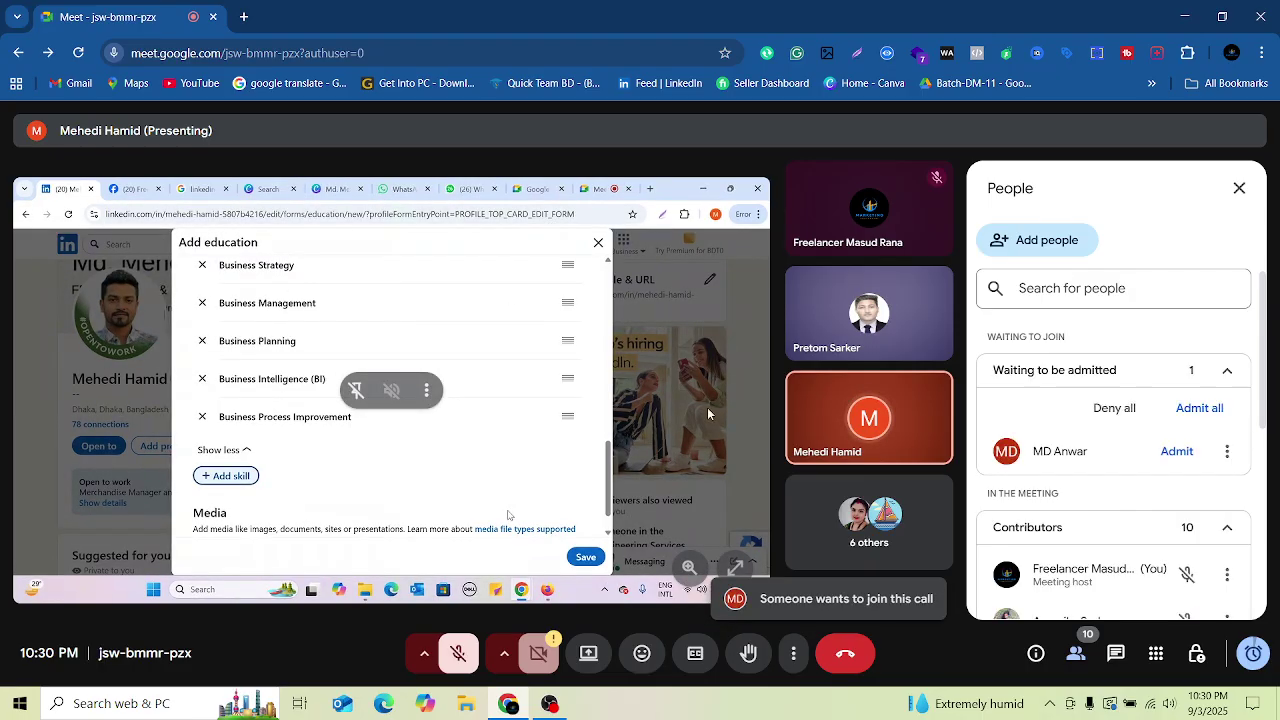
Step: Admit the two newest waiting participants and close the People panel
click(1176, 452)
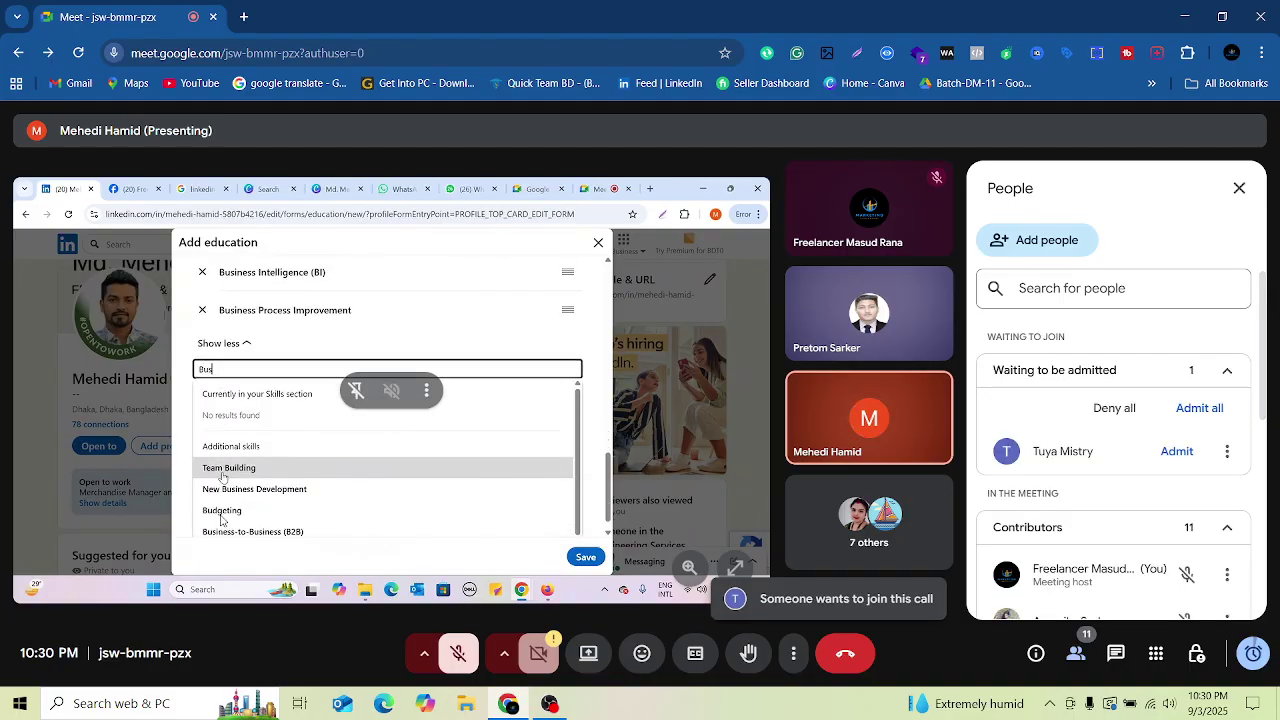
click(1176, 451)
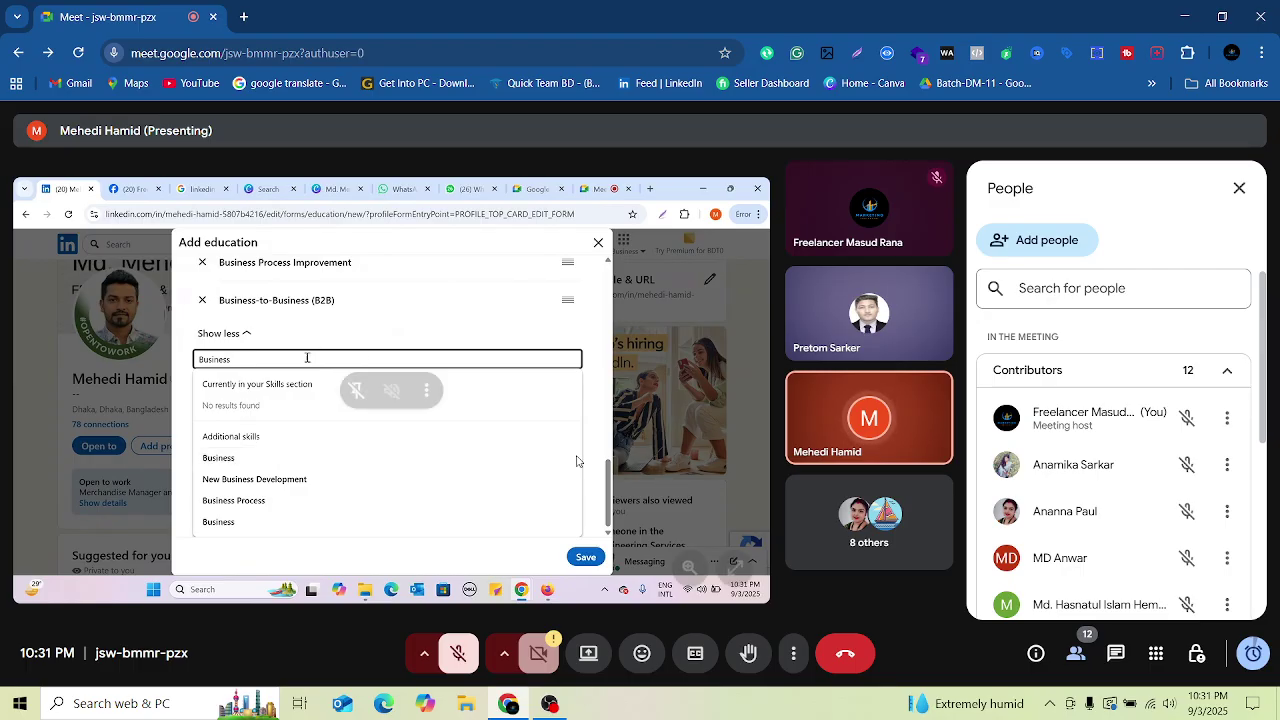
mouse_move(457, 463)
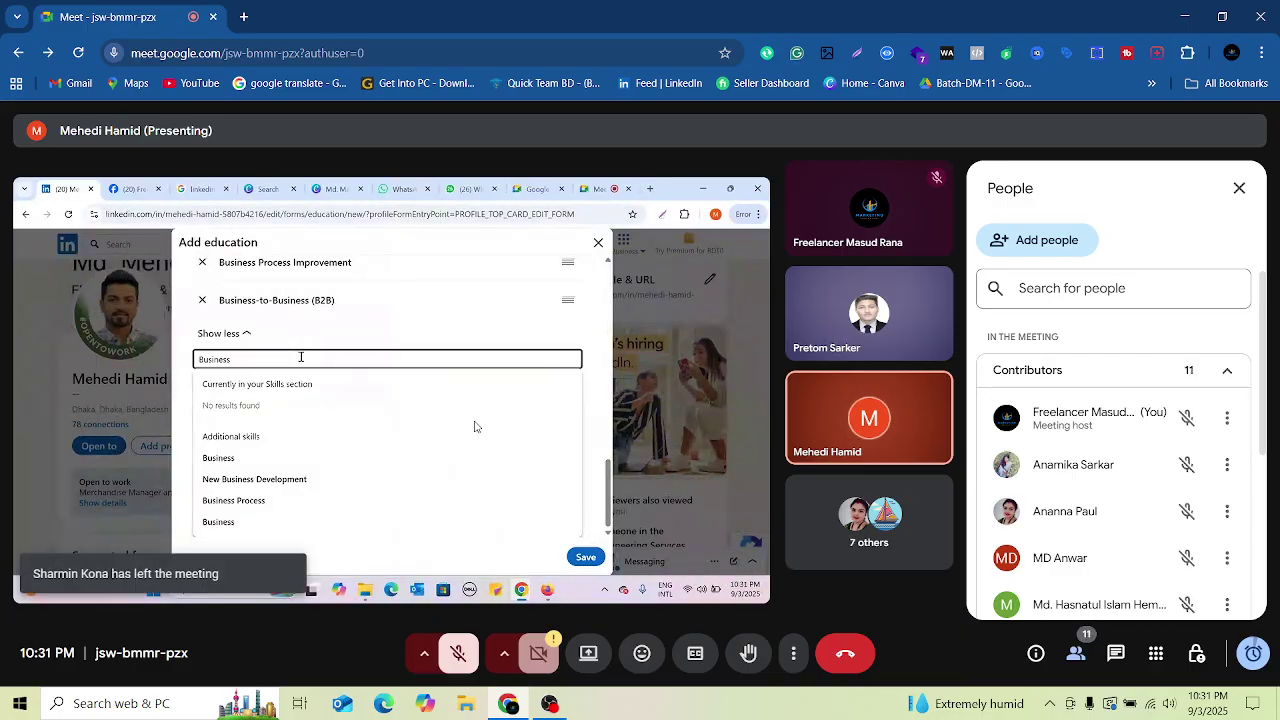
click(1239, 188)
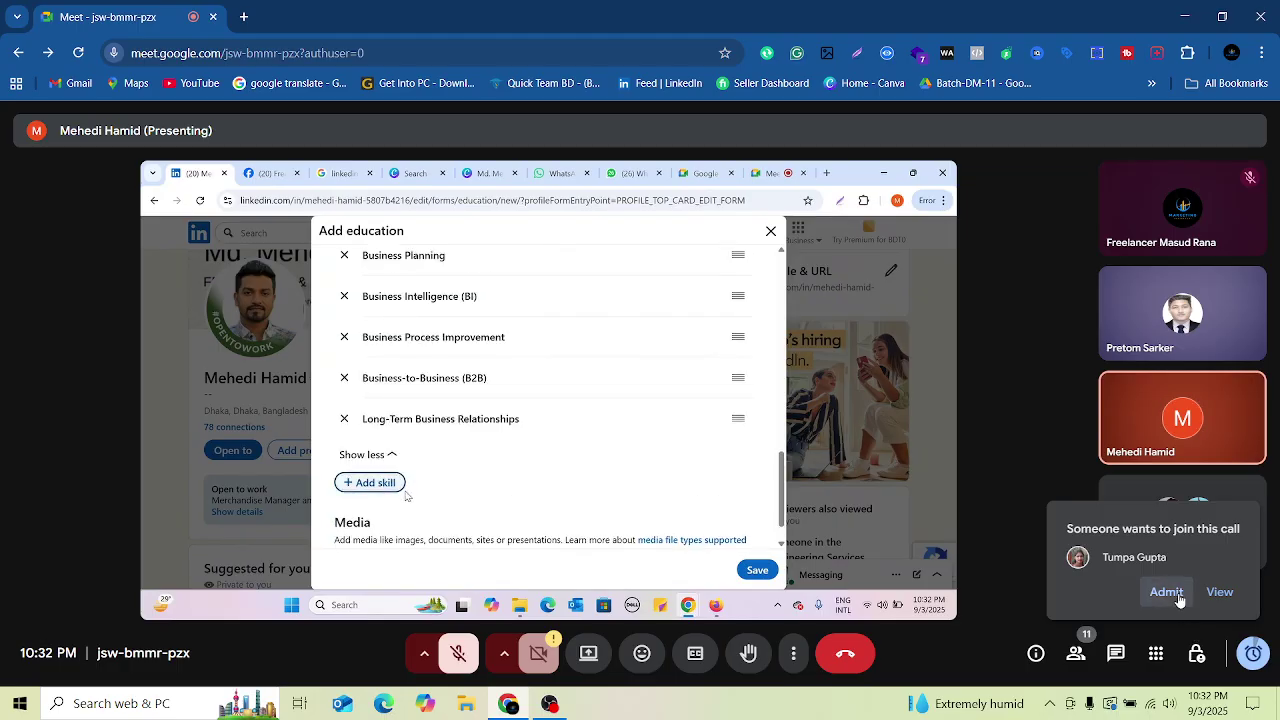
Step: Accept two join requests and add an empty skill field to the shared form
click(1176, 596)
click(373, 484)
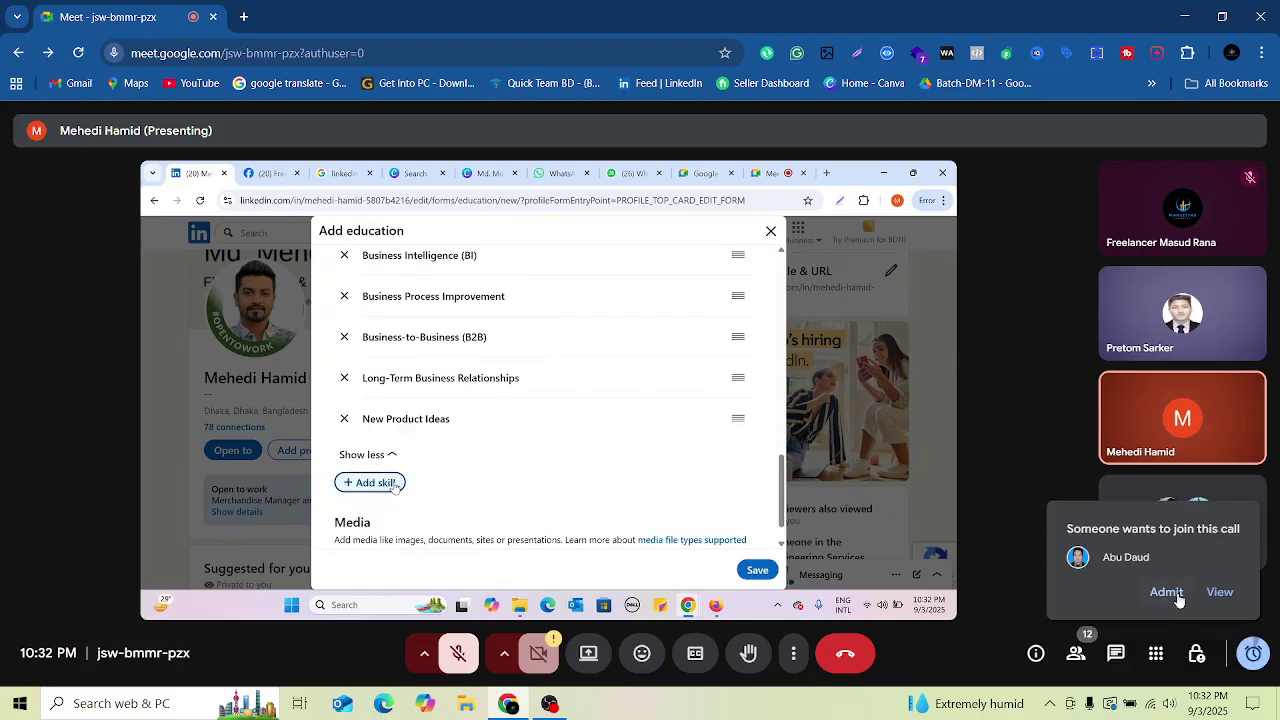
click(1166, 593)
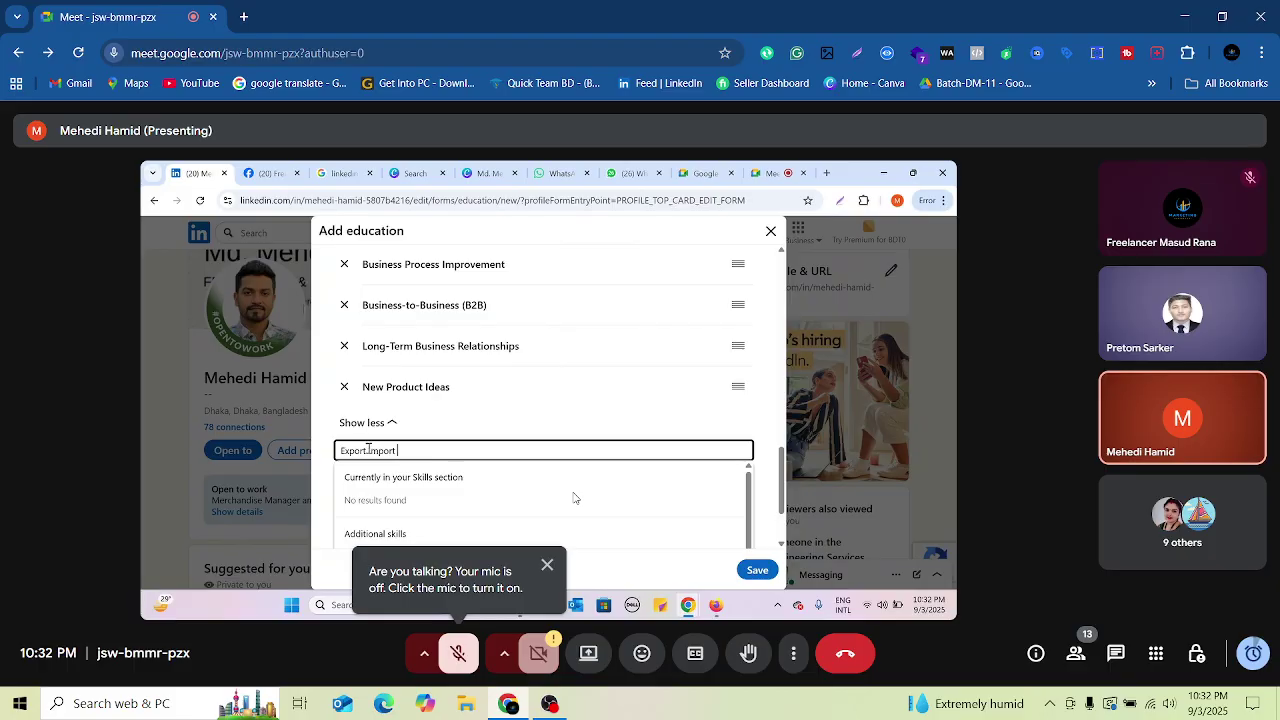
Step: Trim the skill text to 'Export', add Import/Export Operations, and open another skill field
key(BackSpace)
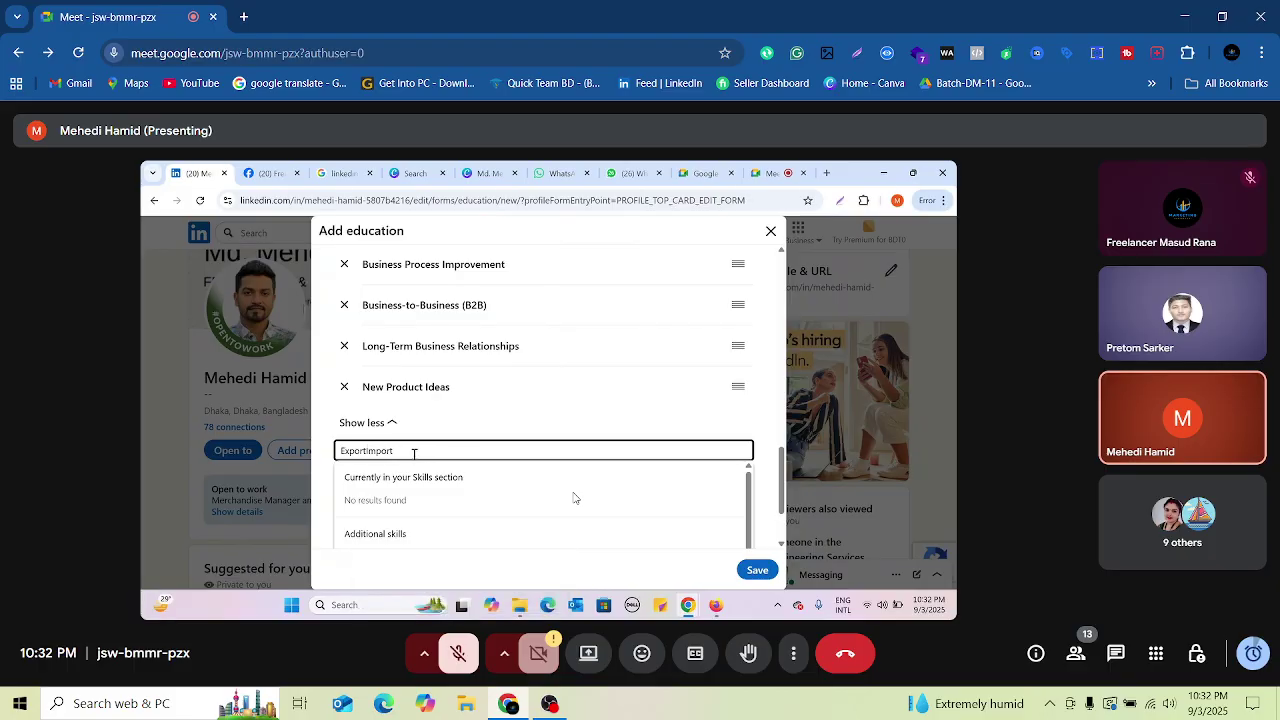
text(-)
key(BackSpace)
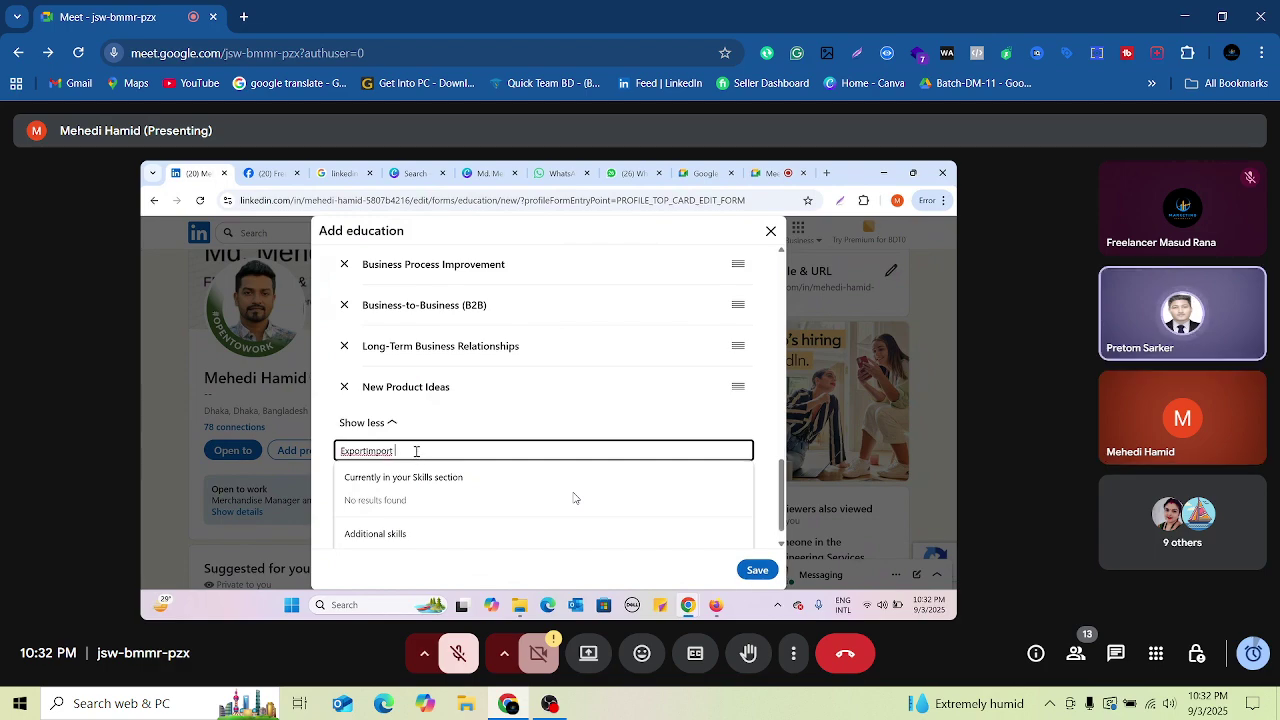
key(BackSpace)
key(BackSpace)
key(BackSpace)
key(BackSpace)
key(BackSpace)
key(BackSpace)
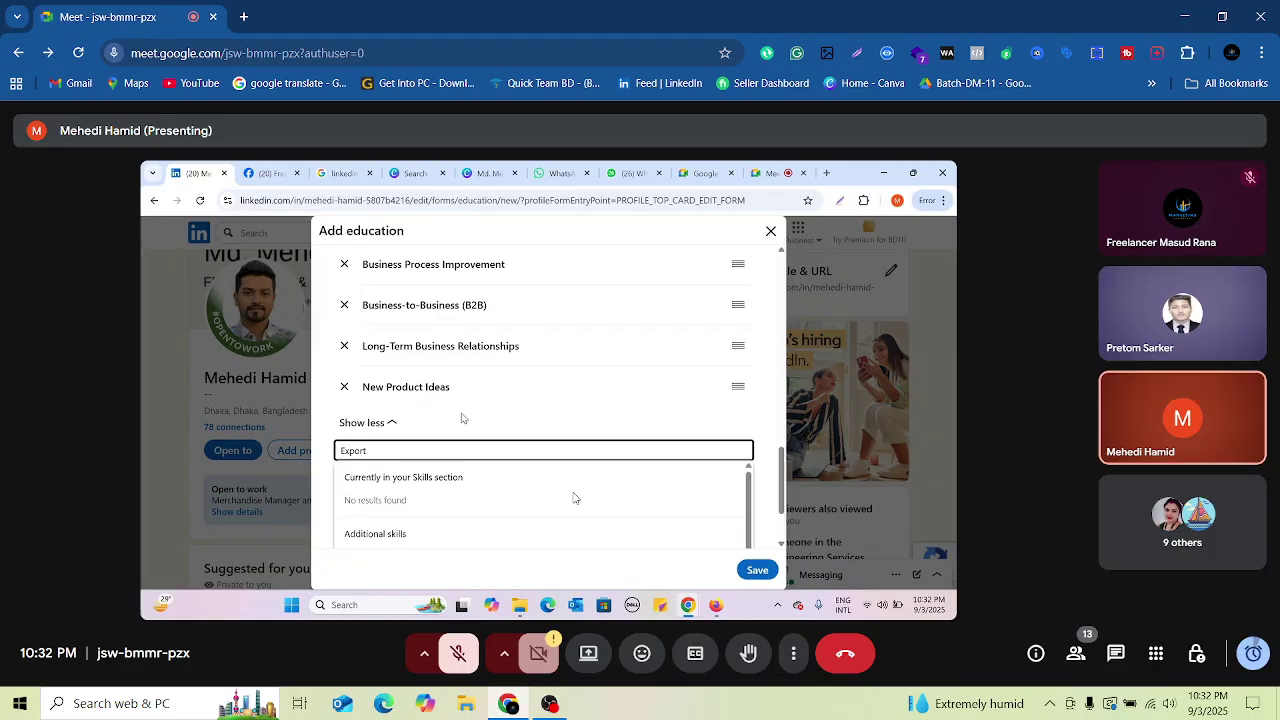
scroll(528, 379, down, 2)
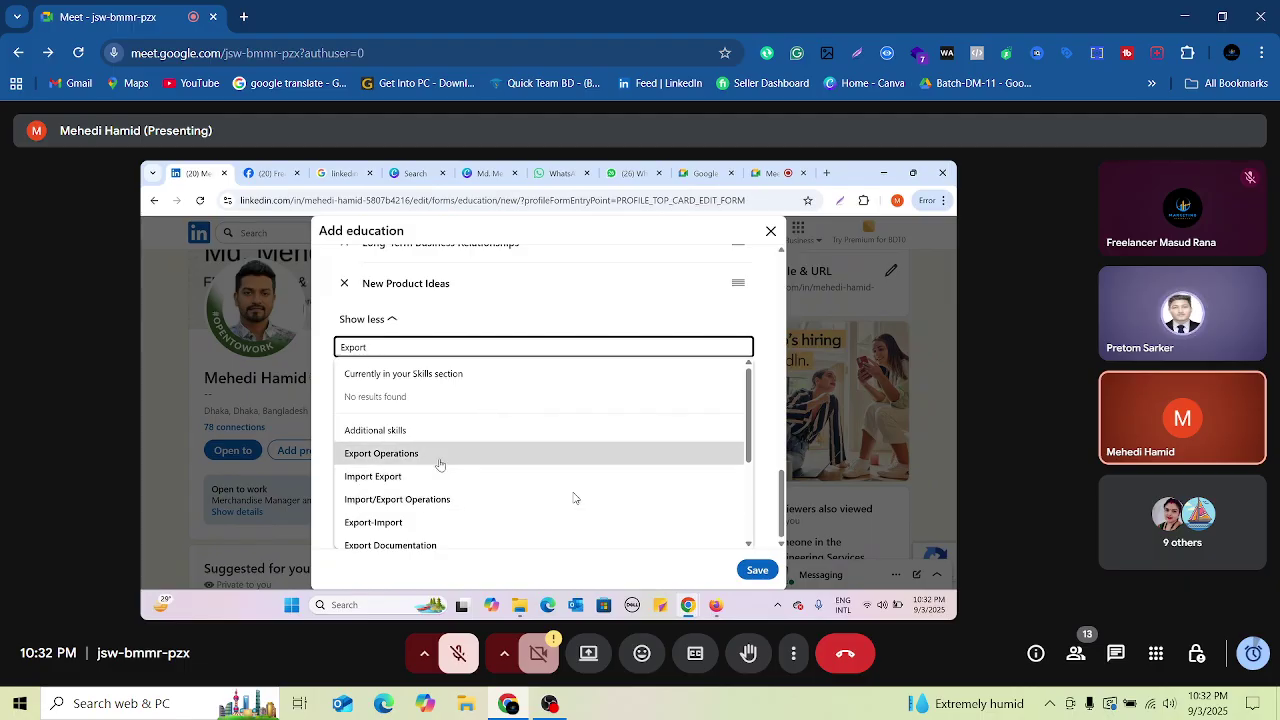
scroll(437, 463, down, 1)
scroll(440, 468, up, 1)
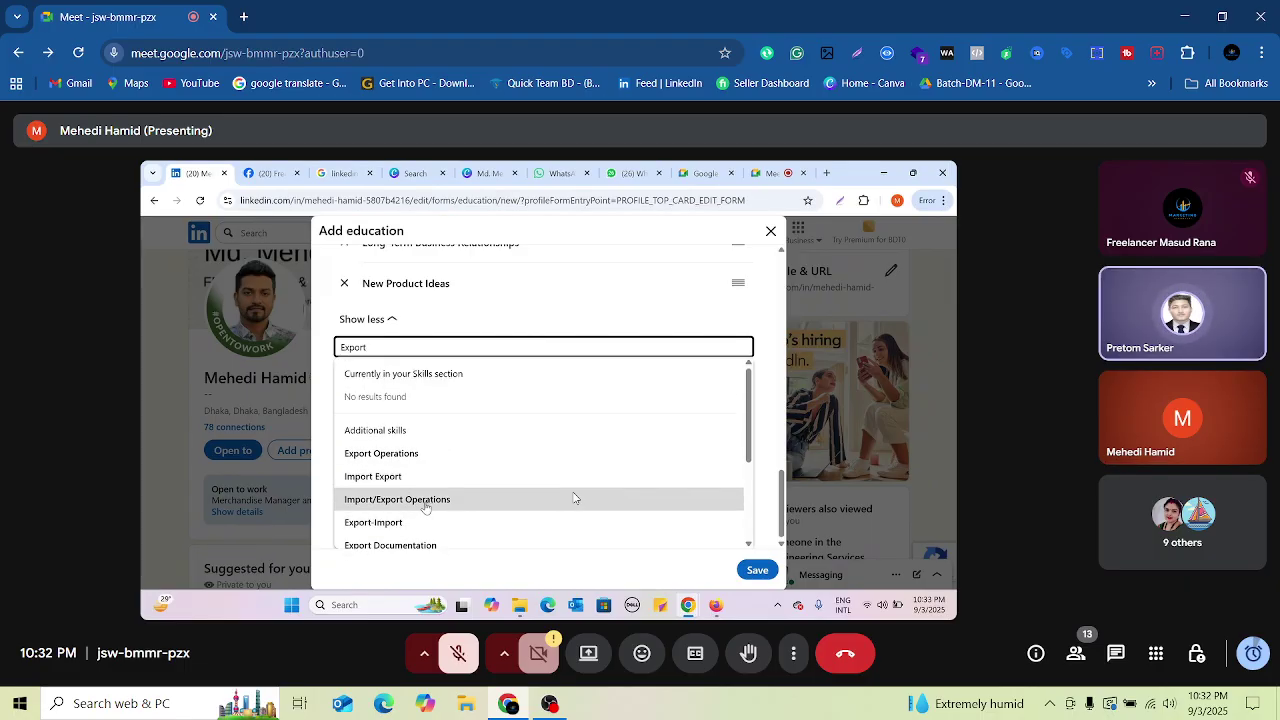
click(425, 500)
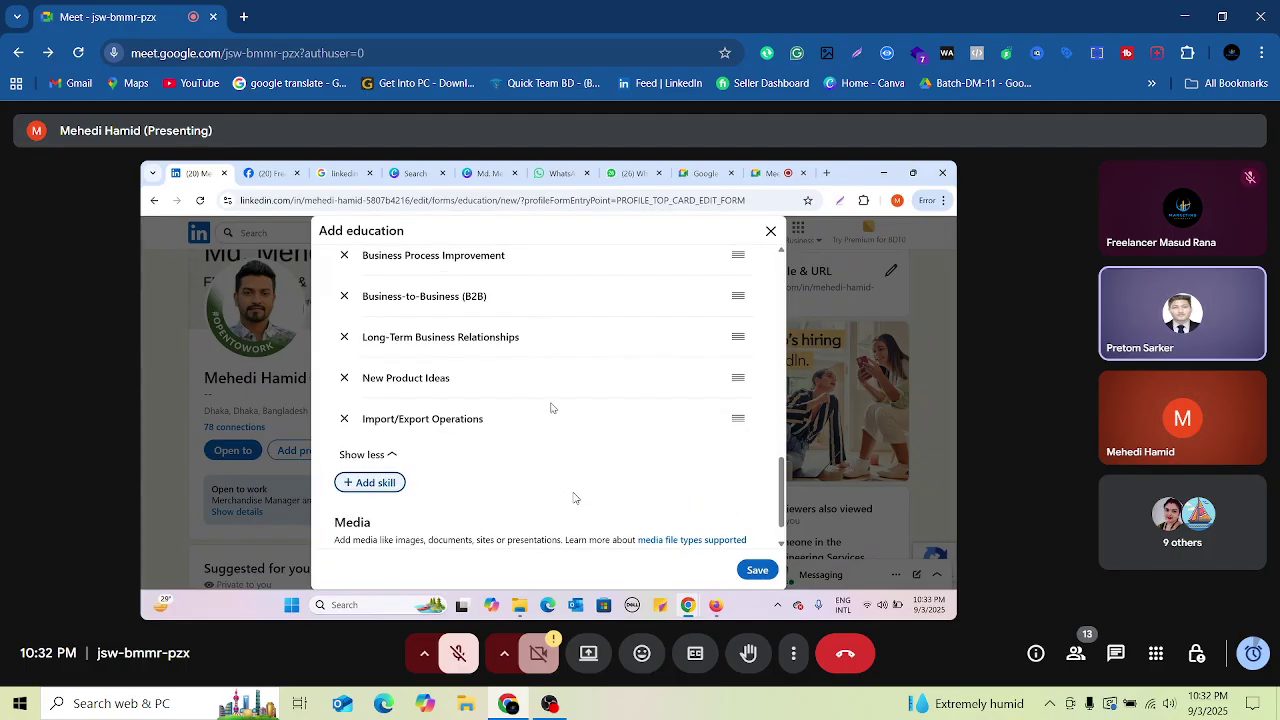
scroll(556, 419, down, 1)
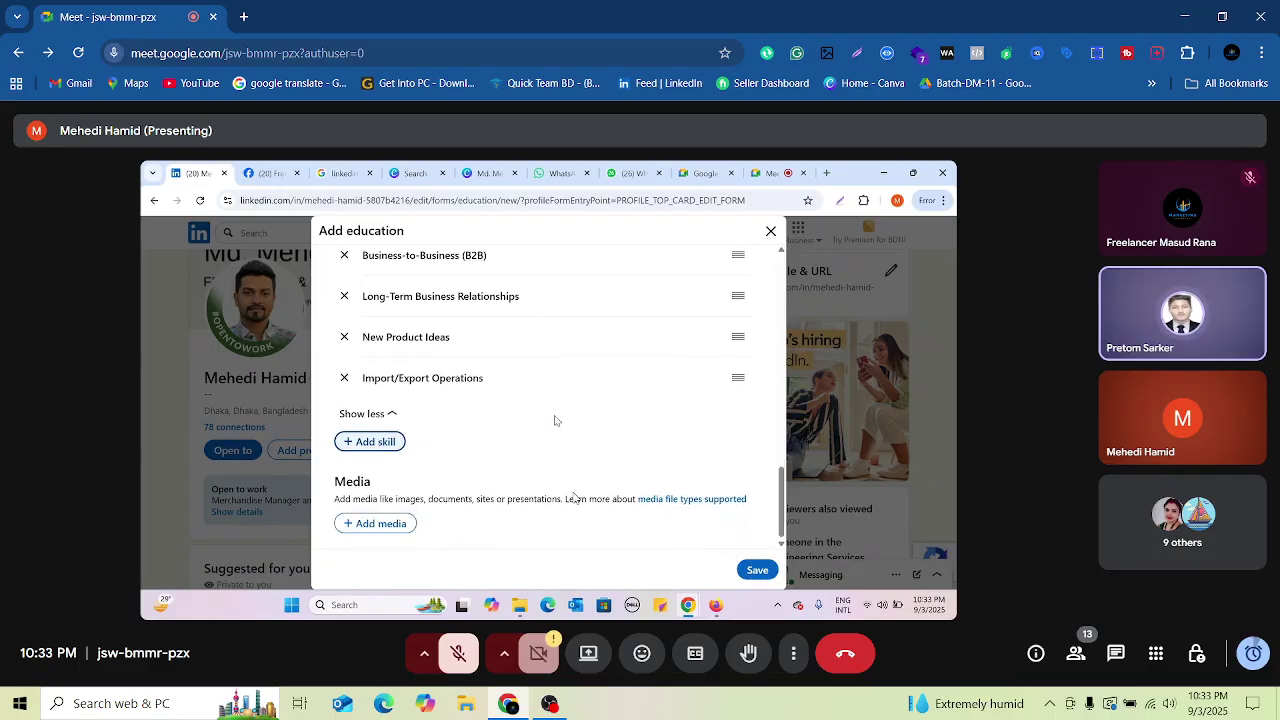
click(390, 444)
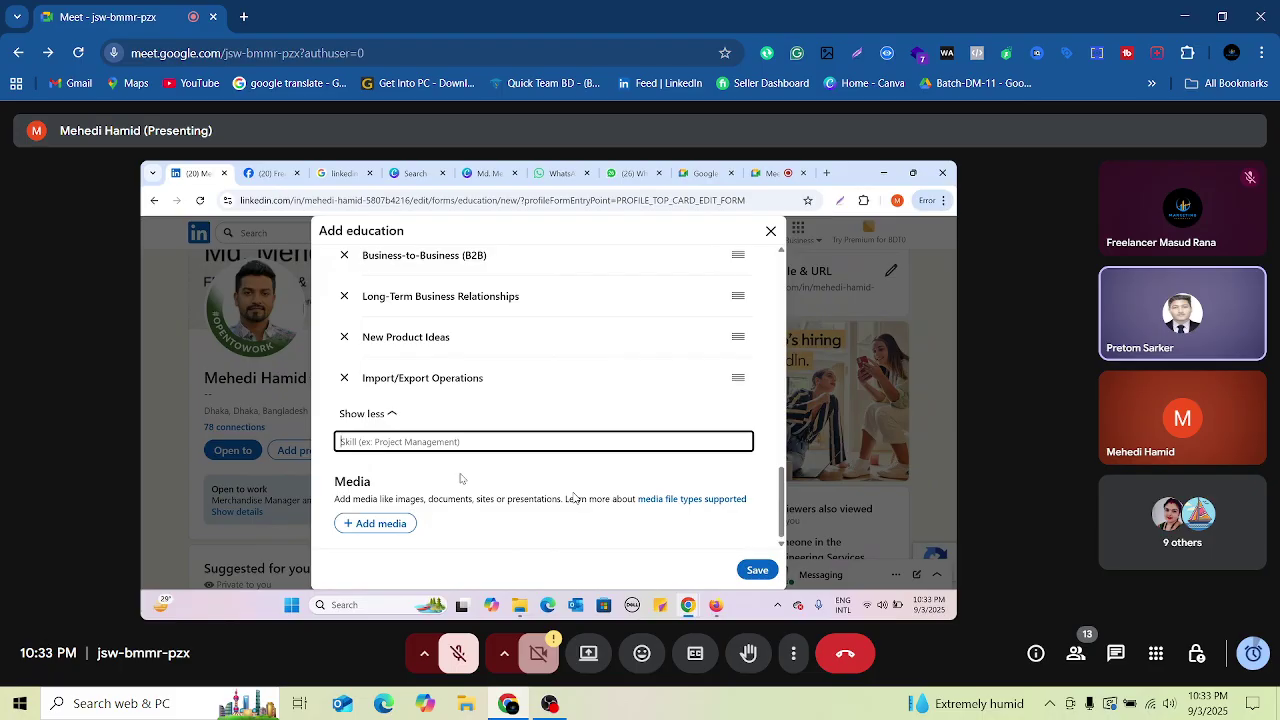
Step: Enter 'Bank' as a skill, browse its suggestions, then extend it to 'Bank to Bank'
text(Ban)
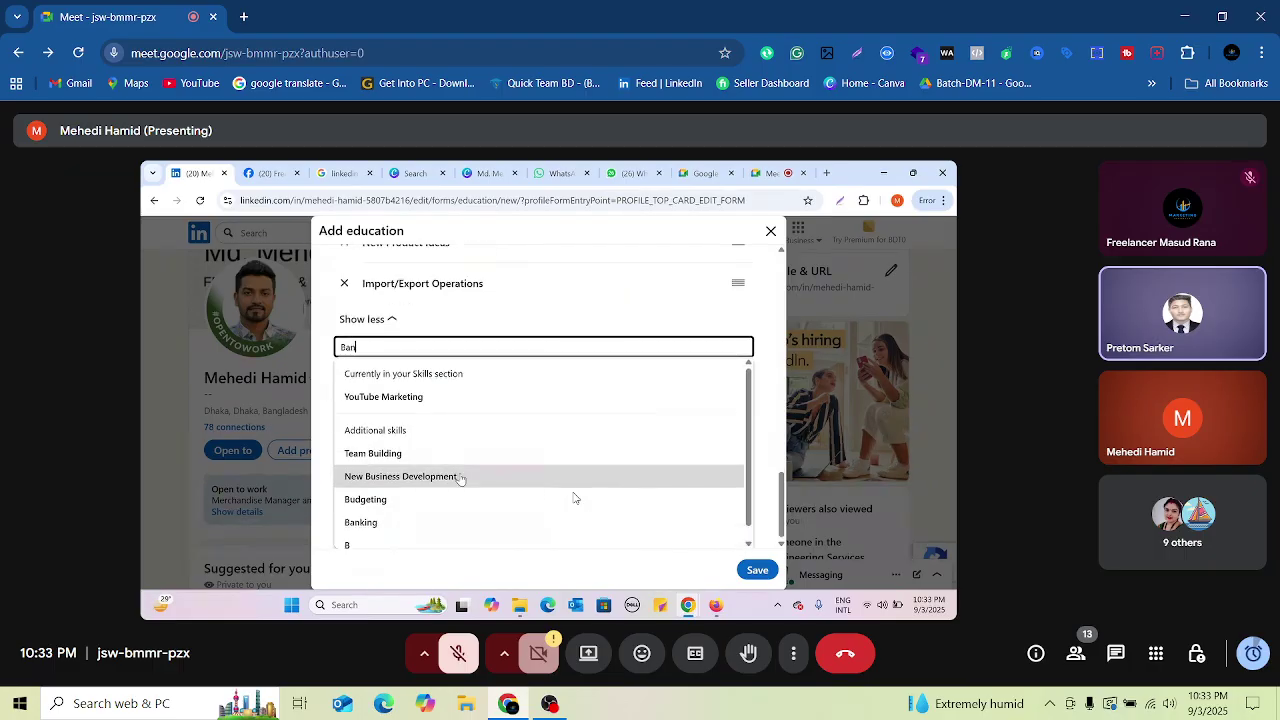
text(k)
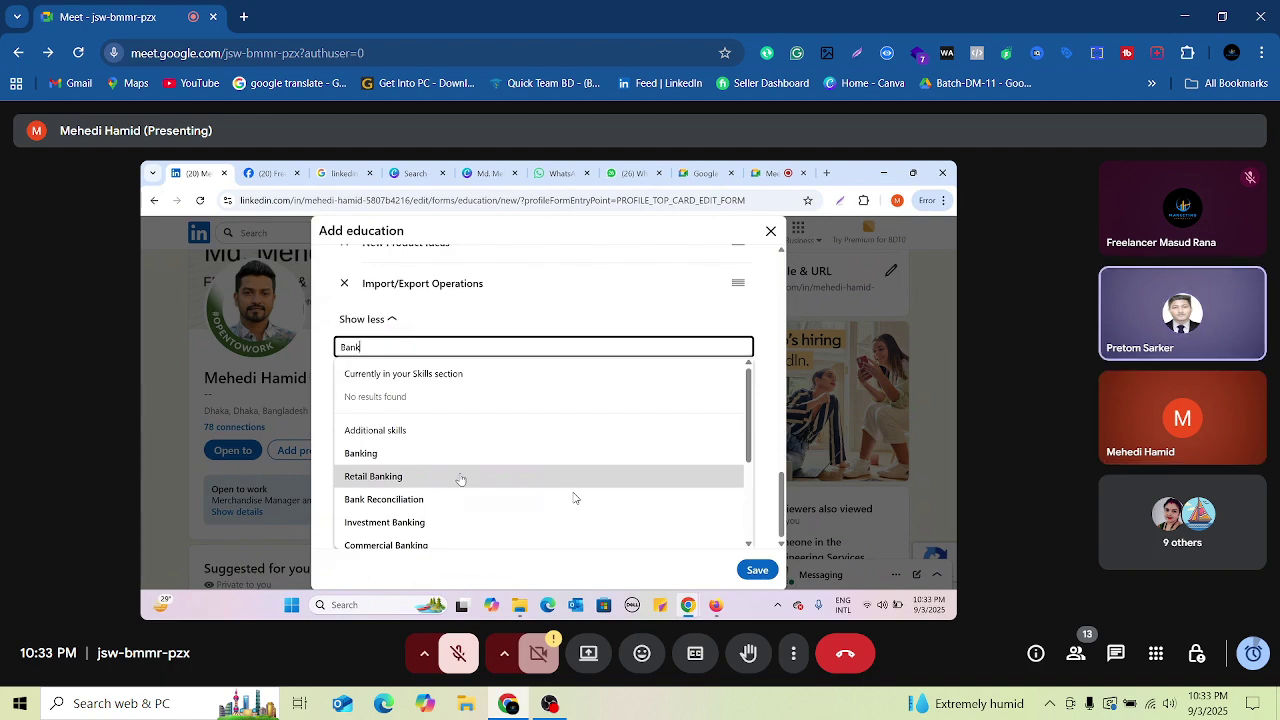
scroll(462, 475, down, 1)
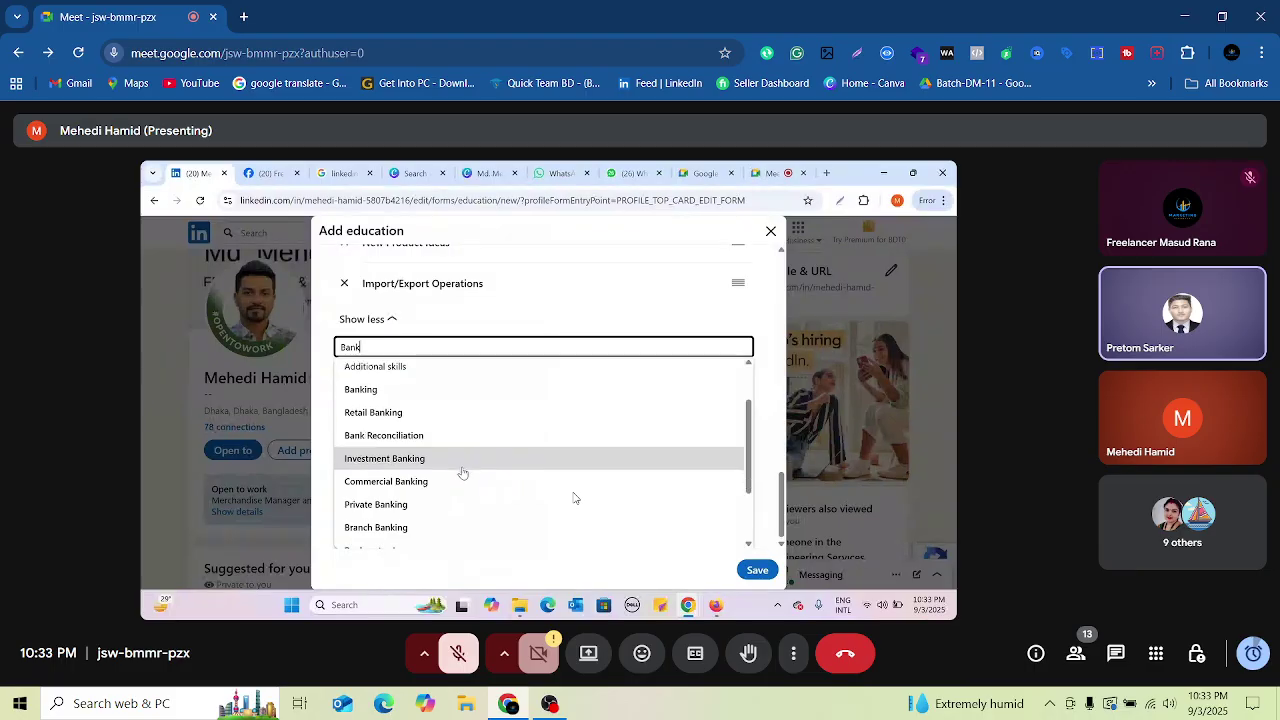
scroll(483, 492, down, 1)
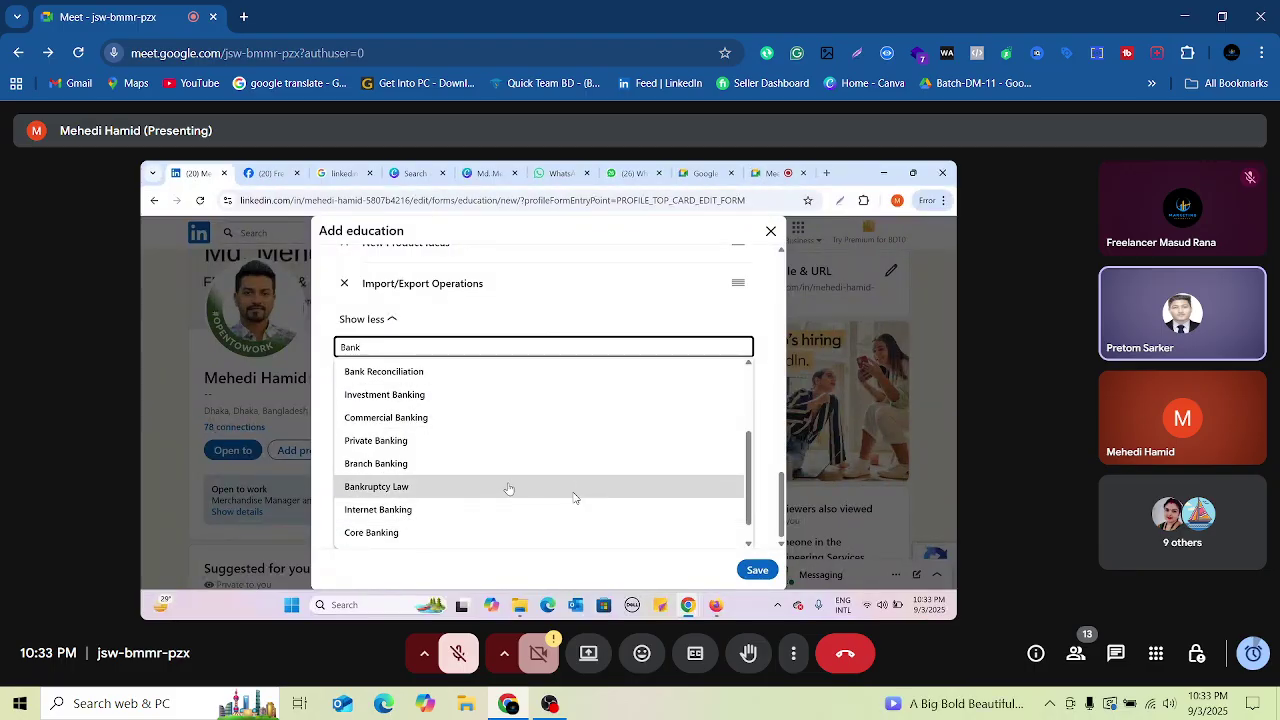
scroll(509, 489, down, 1)
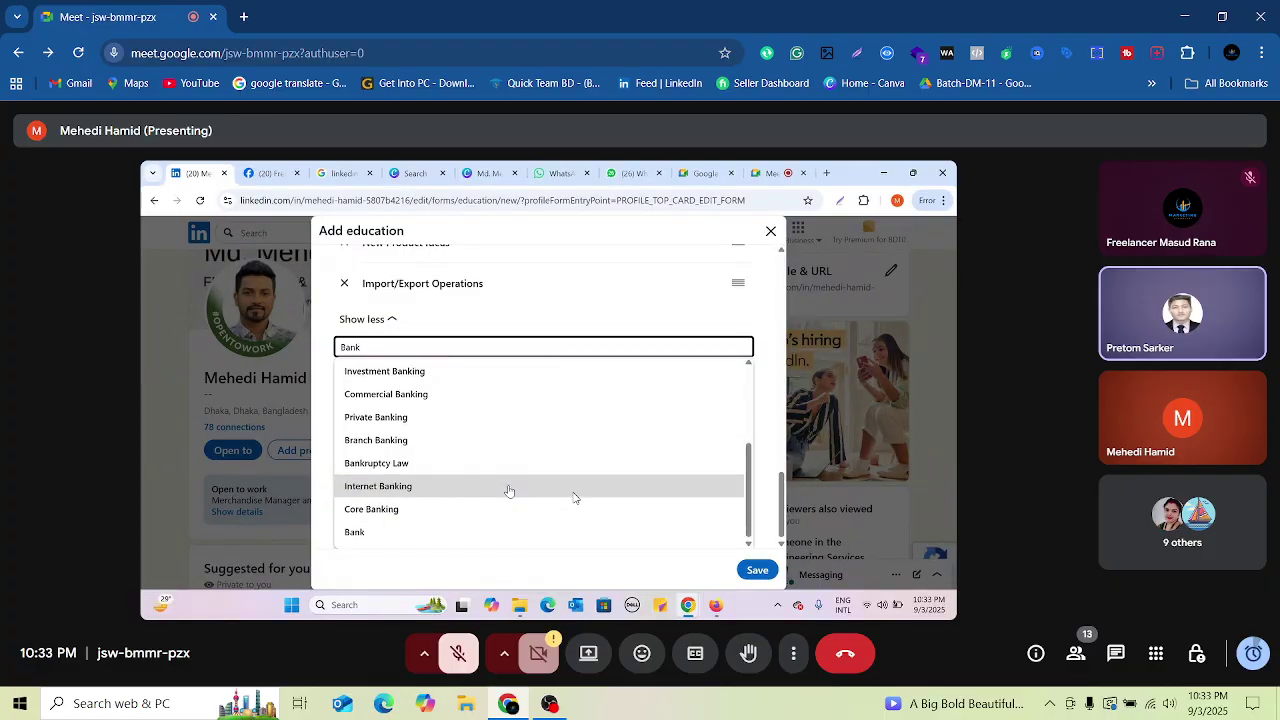
scroll(509, 491, up, 3)
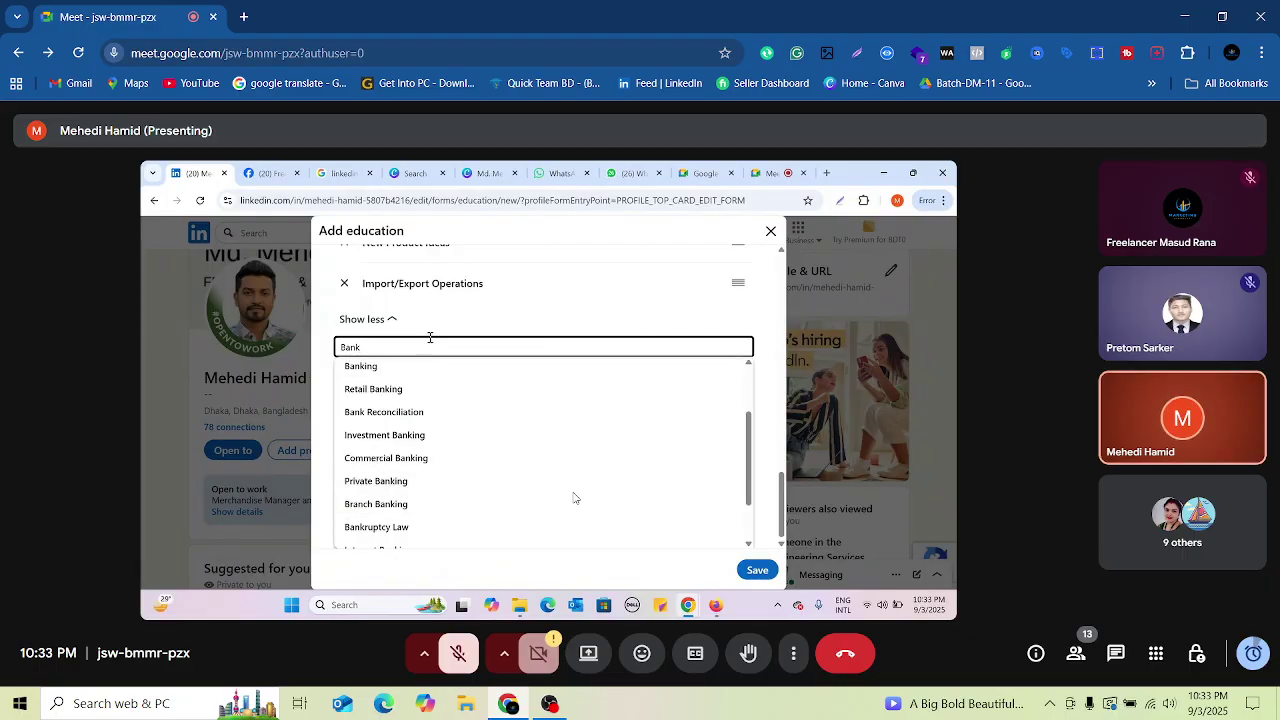
text(to Bank)
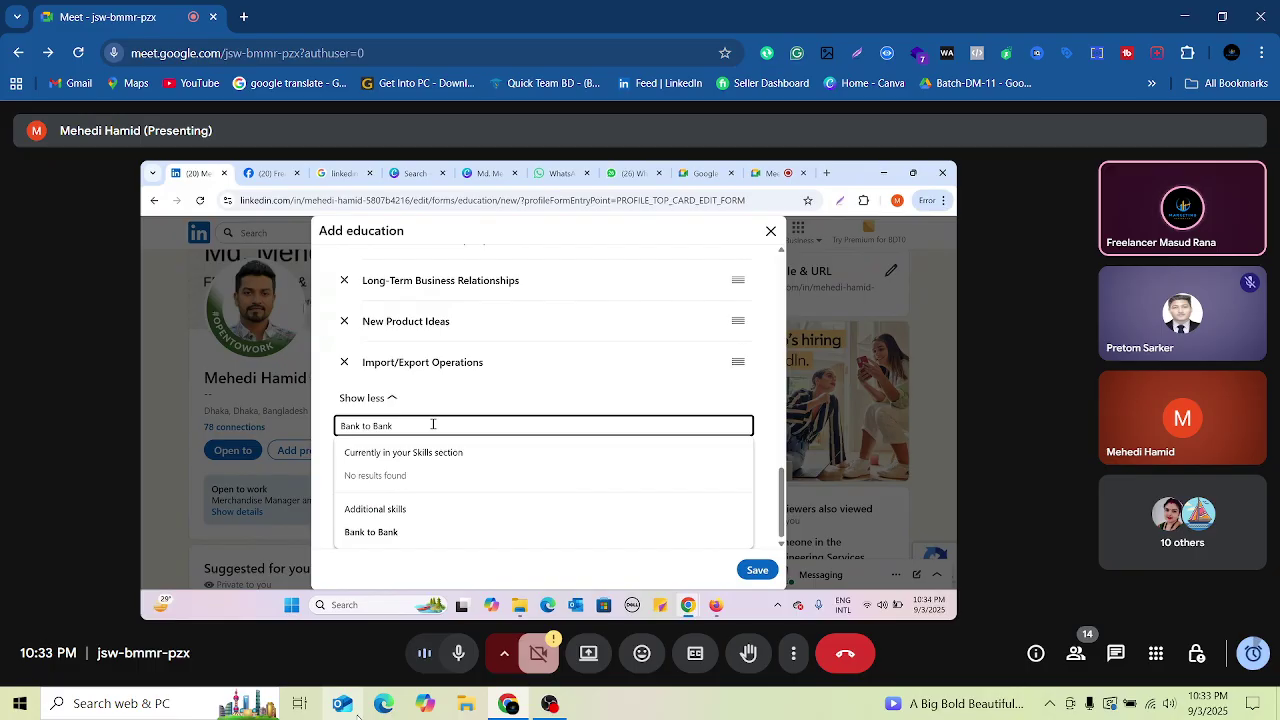
Step: Delete the 'Bank to Bank' text from the skill search box
drag(433, 425, 331, 438)
key(BackSpace)
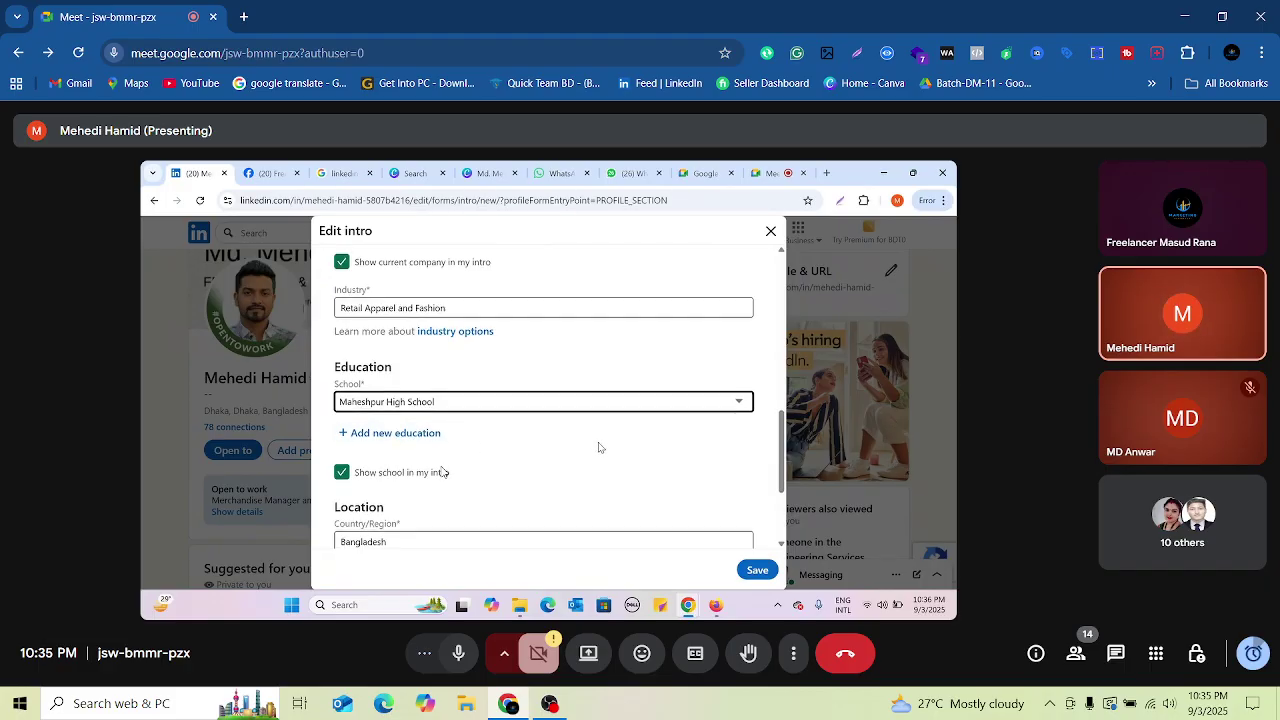
Step: Scroll up through the shared Edit intro form to reach the Industry field
scroll(443, 472, down, 1)
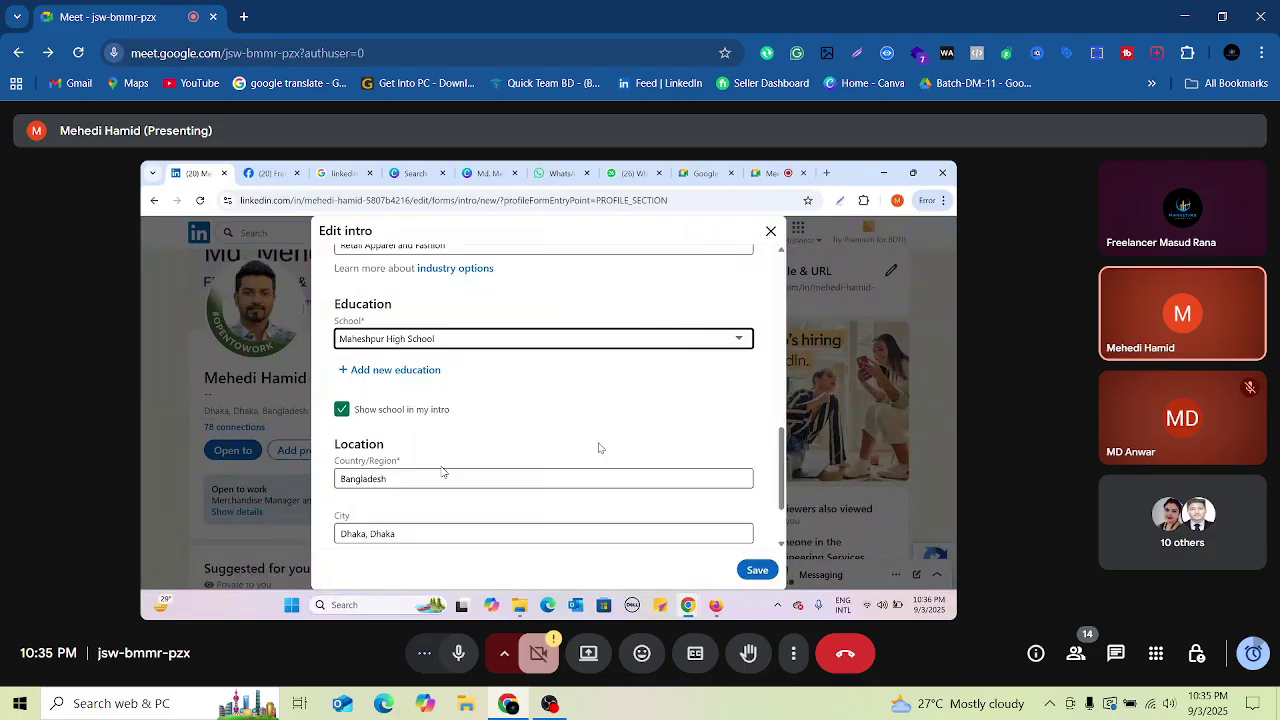
scroll(443, 472, up, 3)
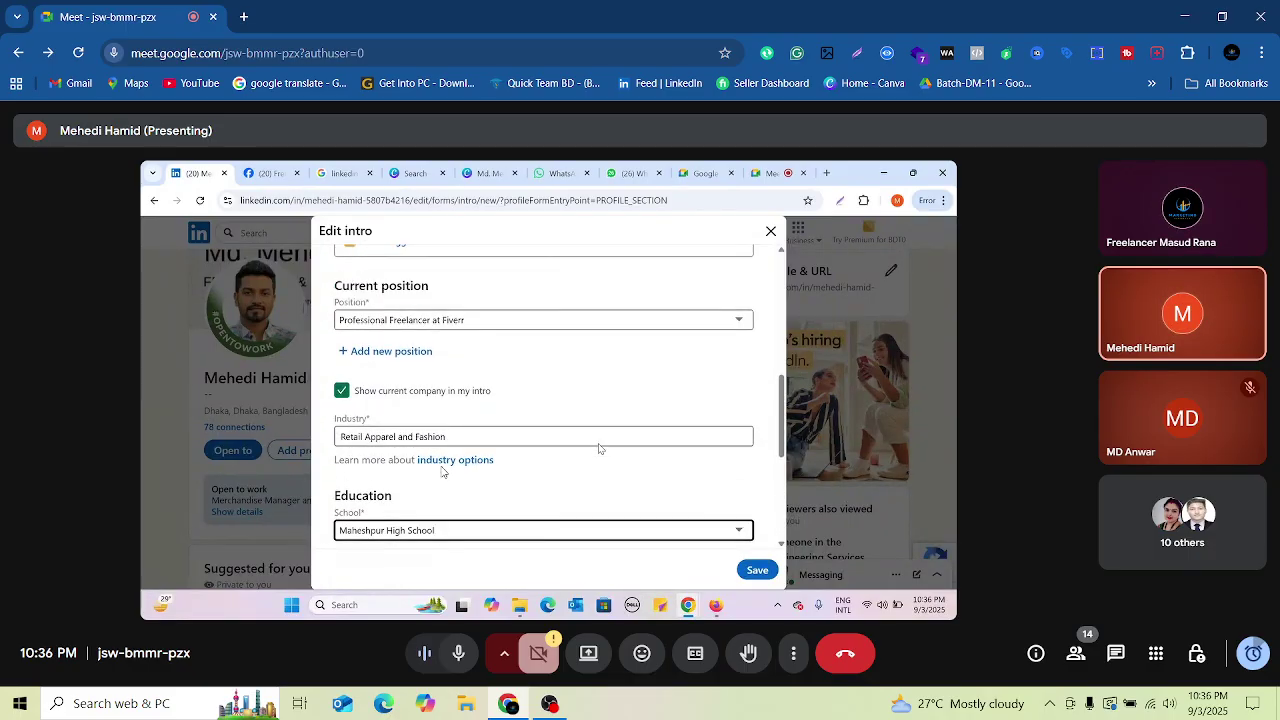
scroll(443, 472, up, 1)
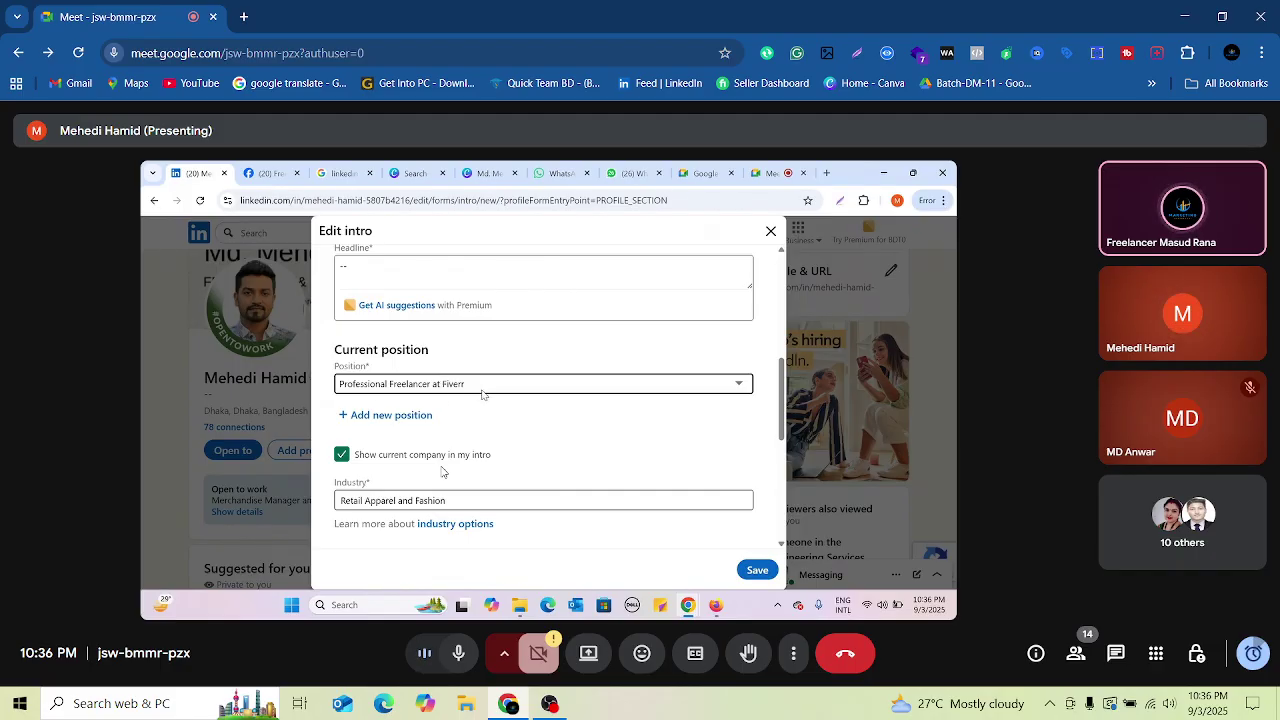
scroll(443, 472, up, 1)
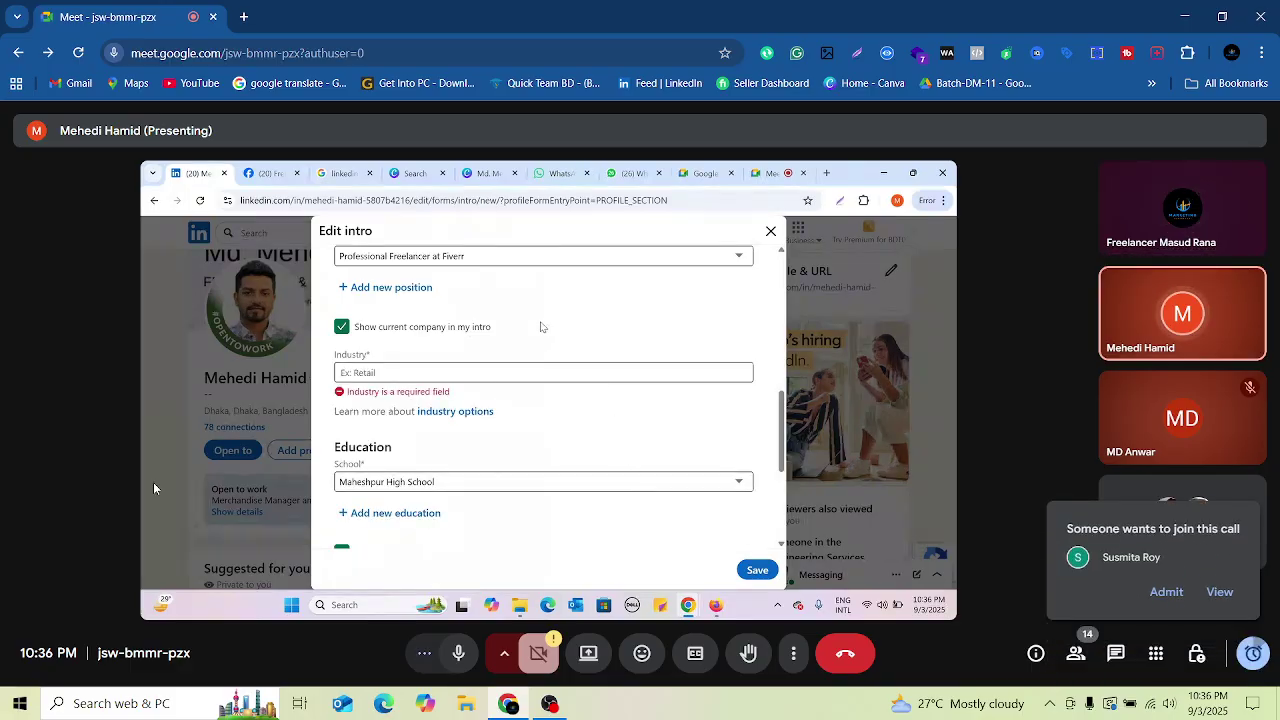
Step: Close the Edit intro form without saving the changes
click(1163, 592)
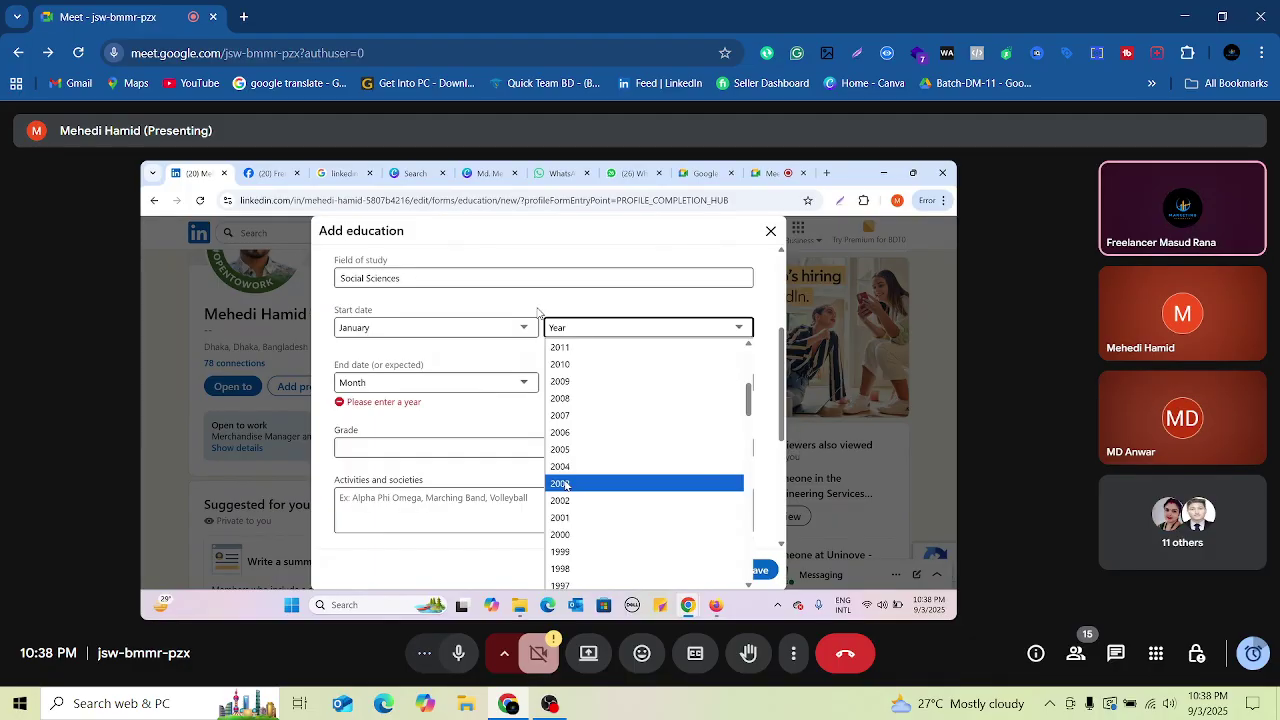
Step: Set the start year to 1997, choose the end month, and enter grade A-
click(580, 582)
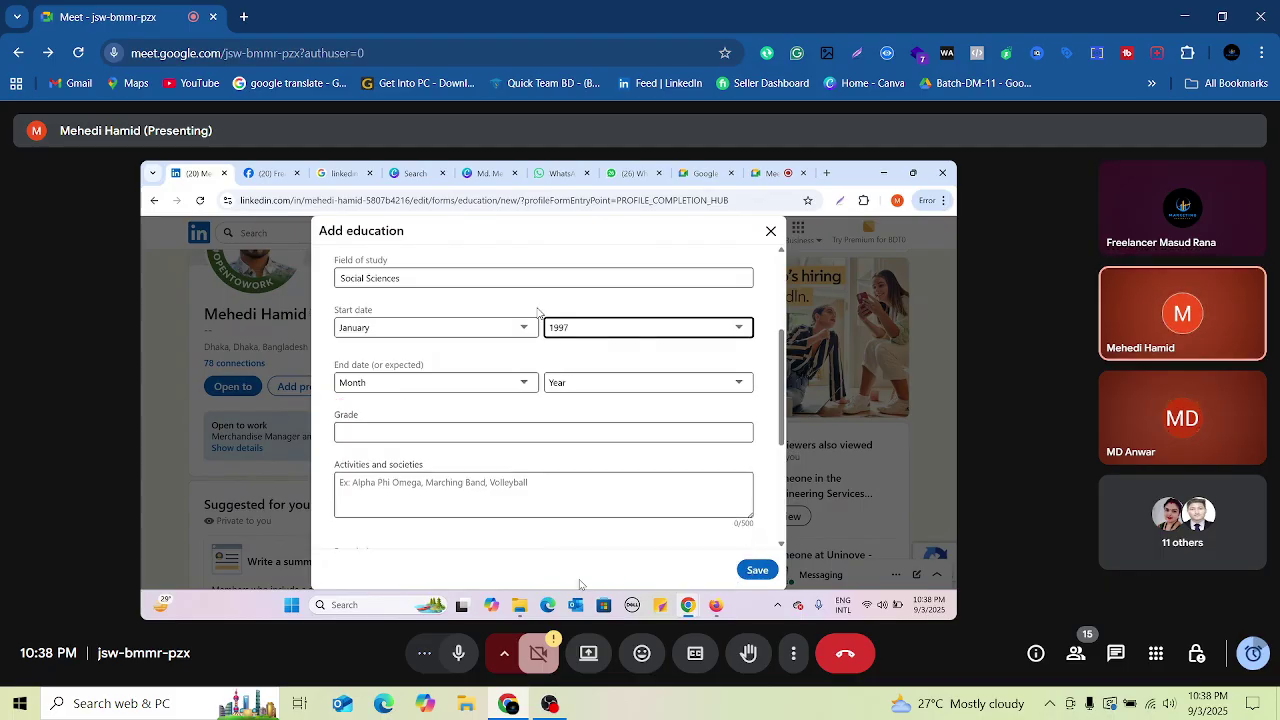
click(451, 385)
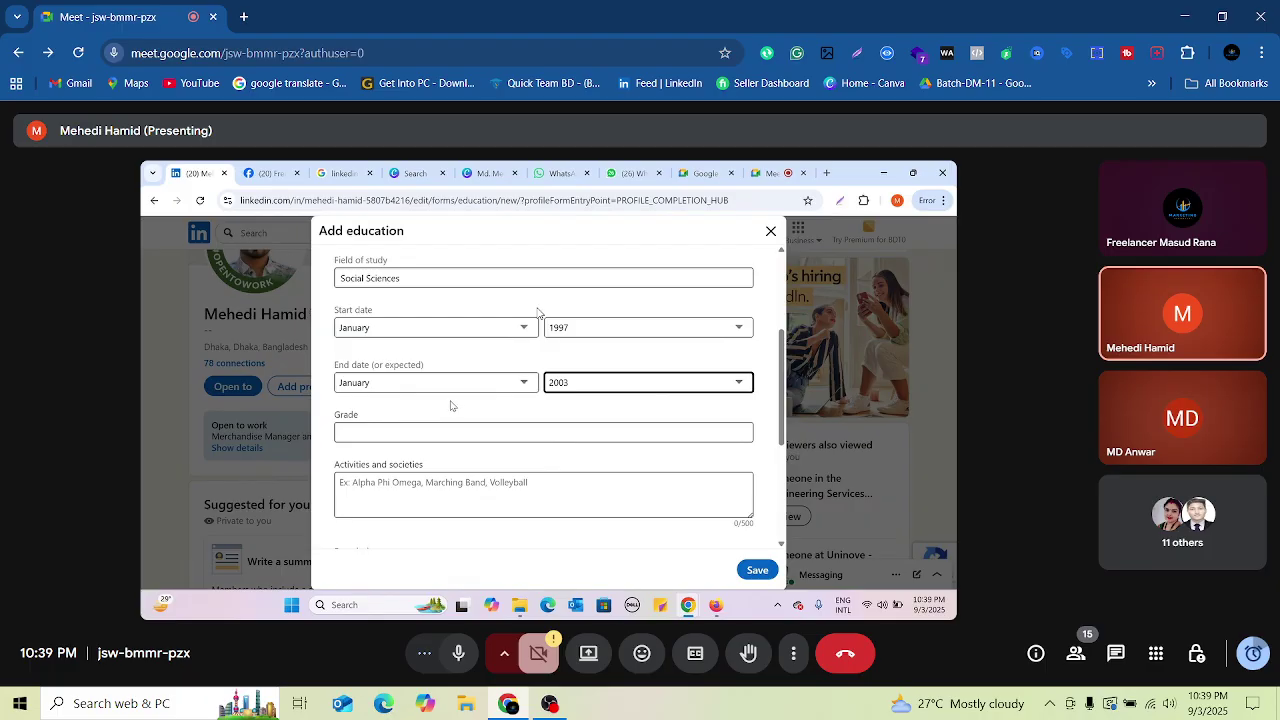
click(530, 431)
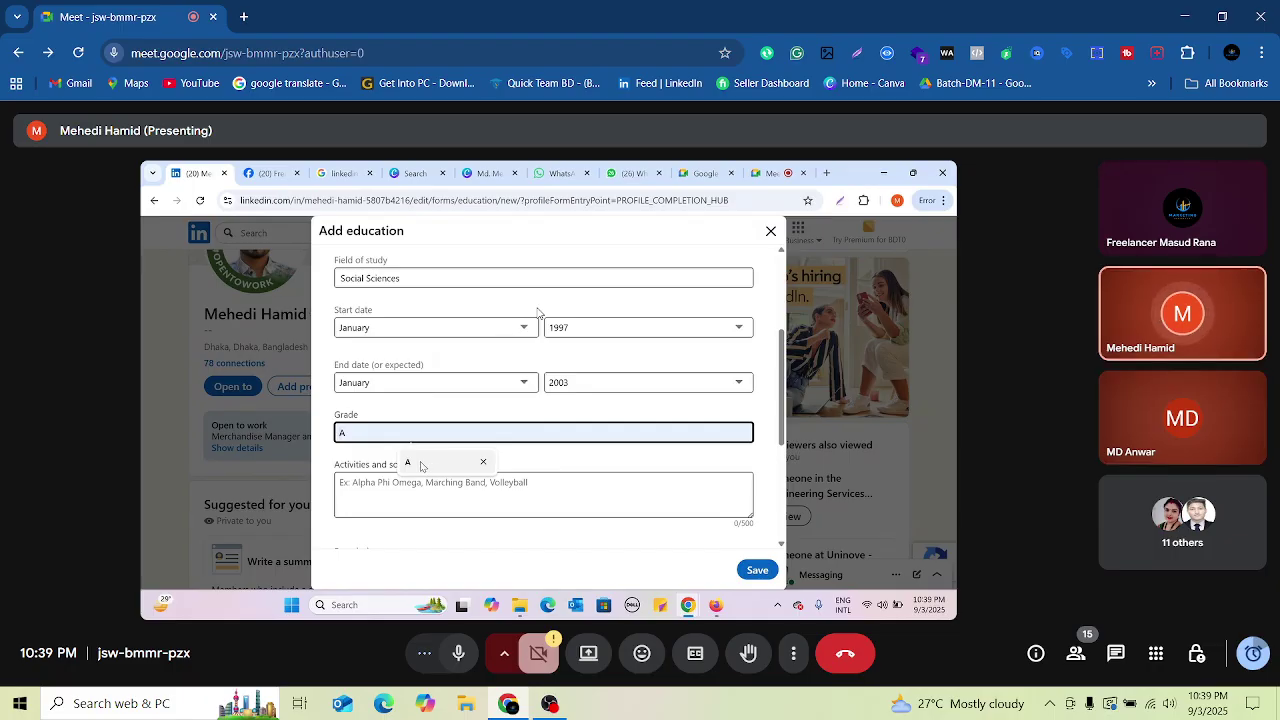
click(408, 463)
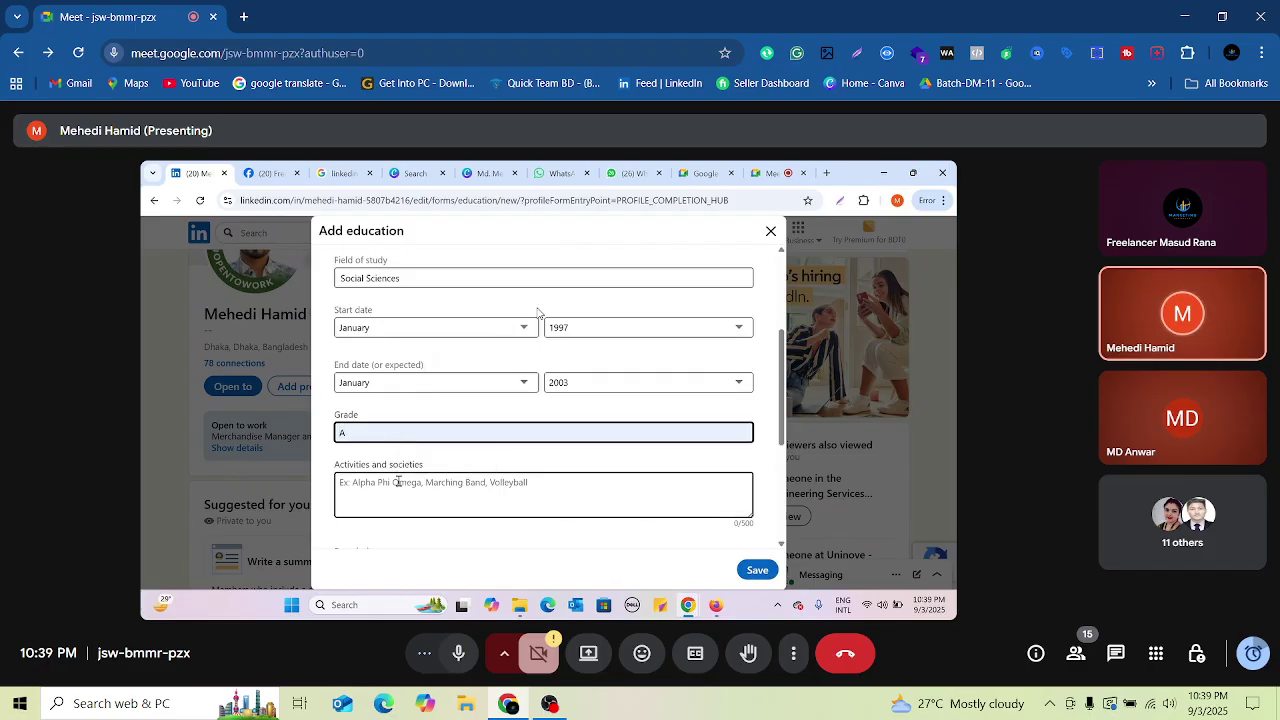
text(-)
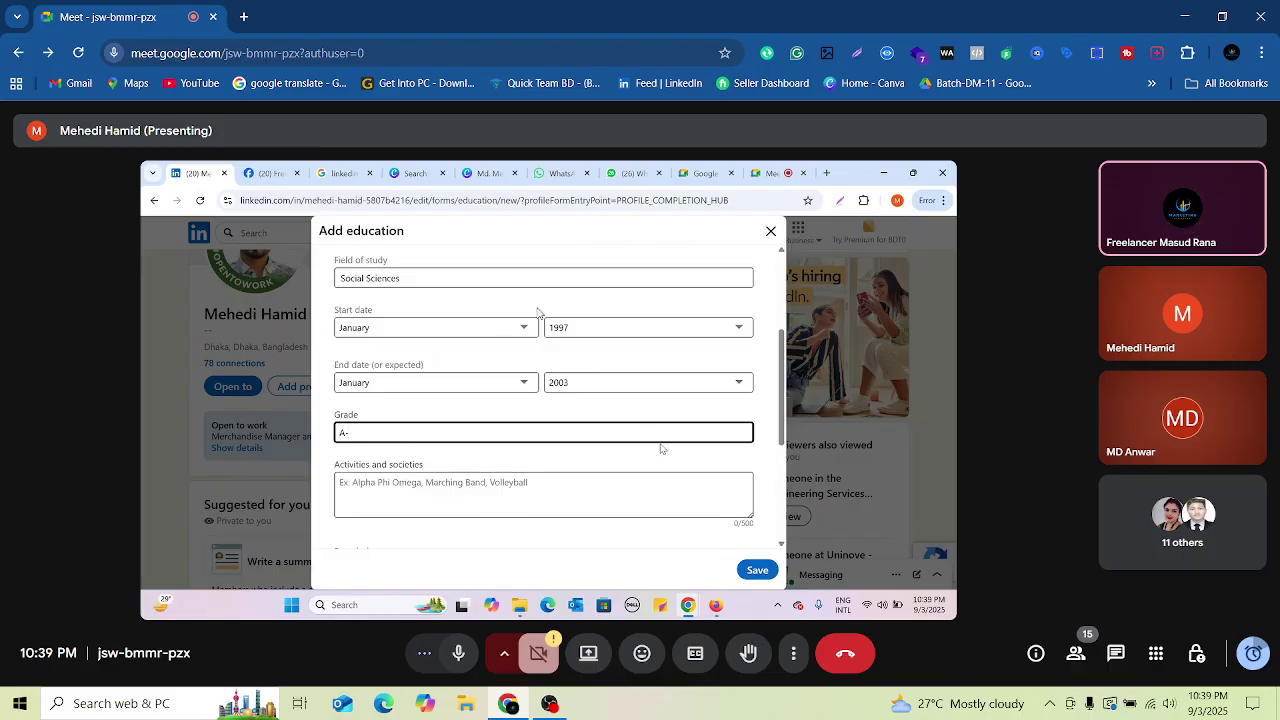
scroll(662, 450, down, 1)
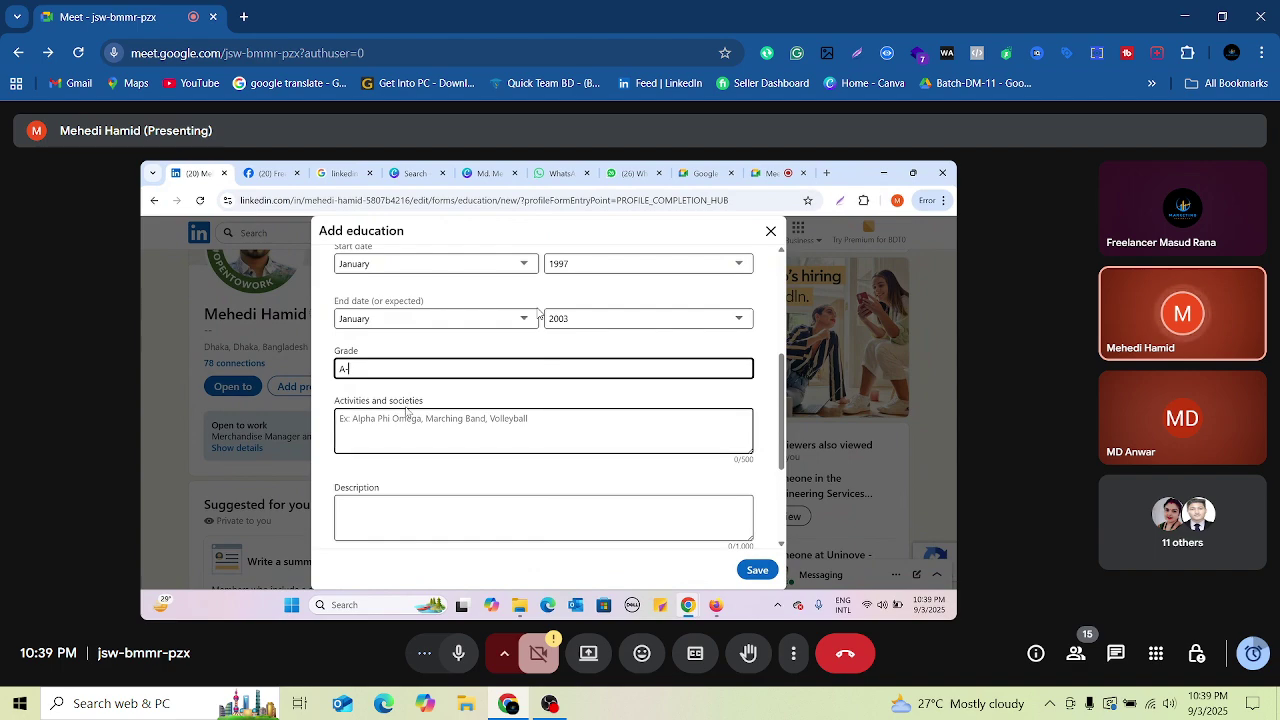
Step: Enter 'Scout' in Activities and societies, then move to the still-empty Description field
click(519, 427)
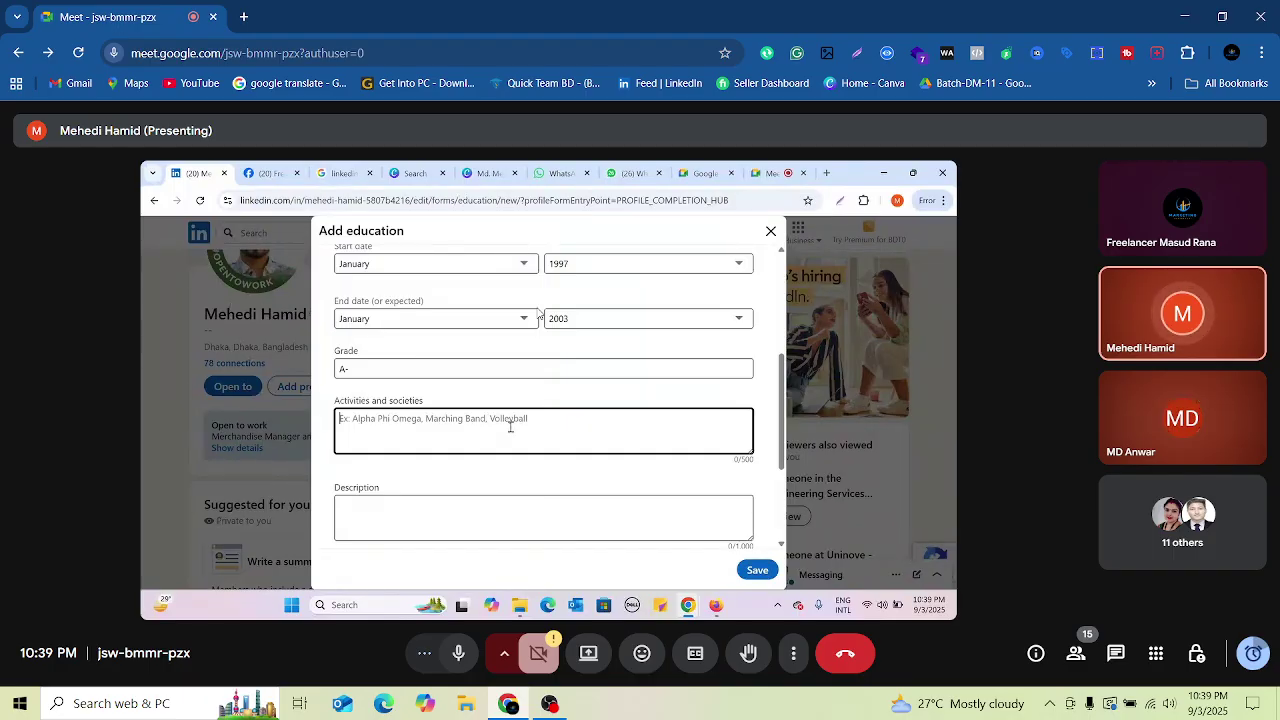
text(Scou)
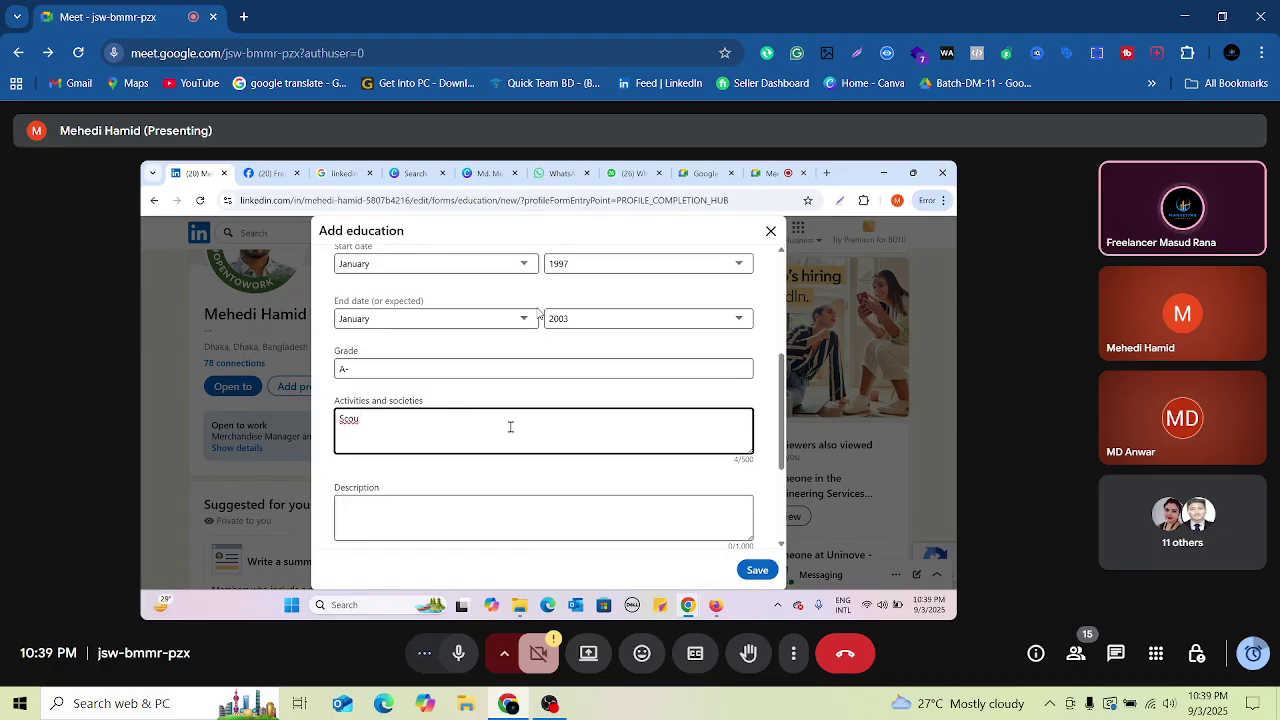
text(ts)
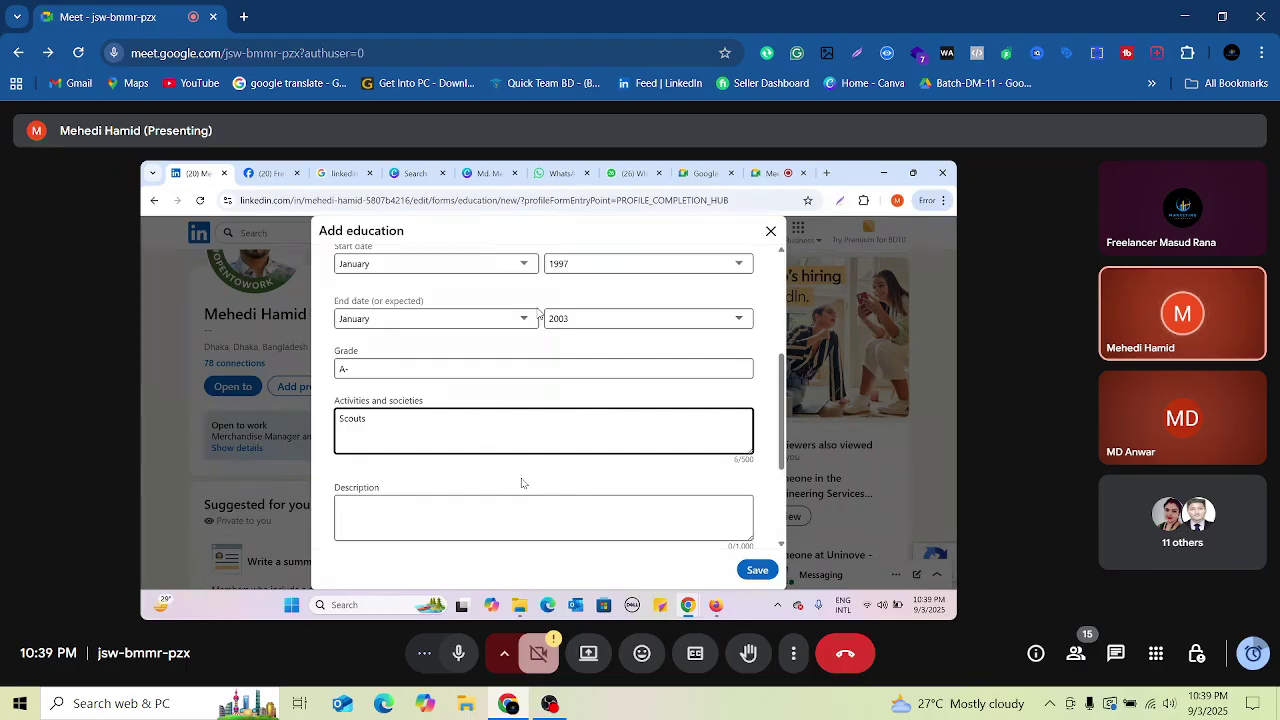
scroll(599, 438, down, 1)
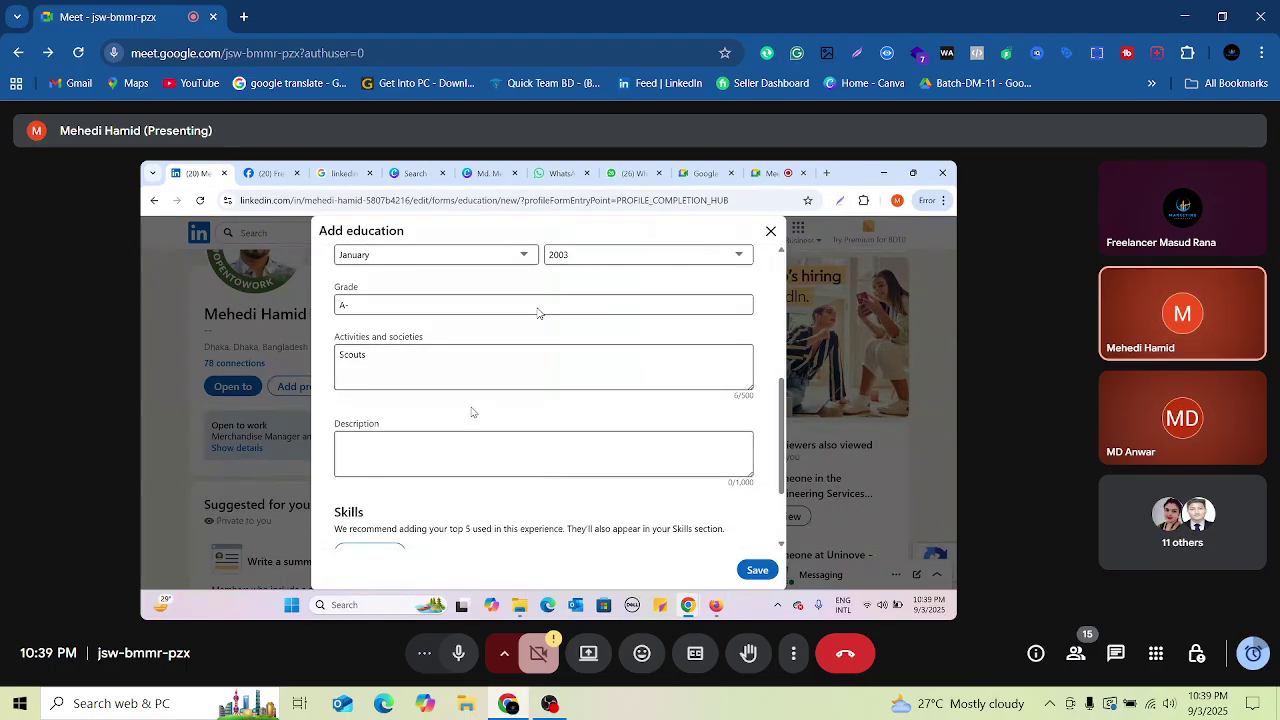
click(480, 443)
scroll(481, 465, down, 1)
scroll(481, 465, down, 1)
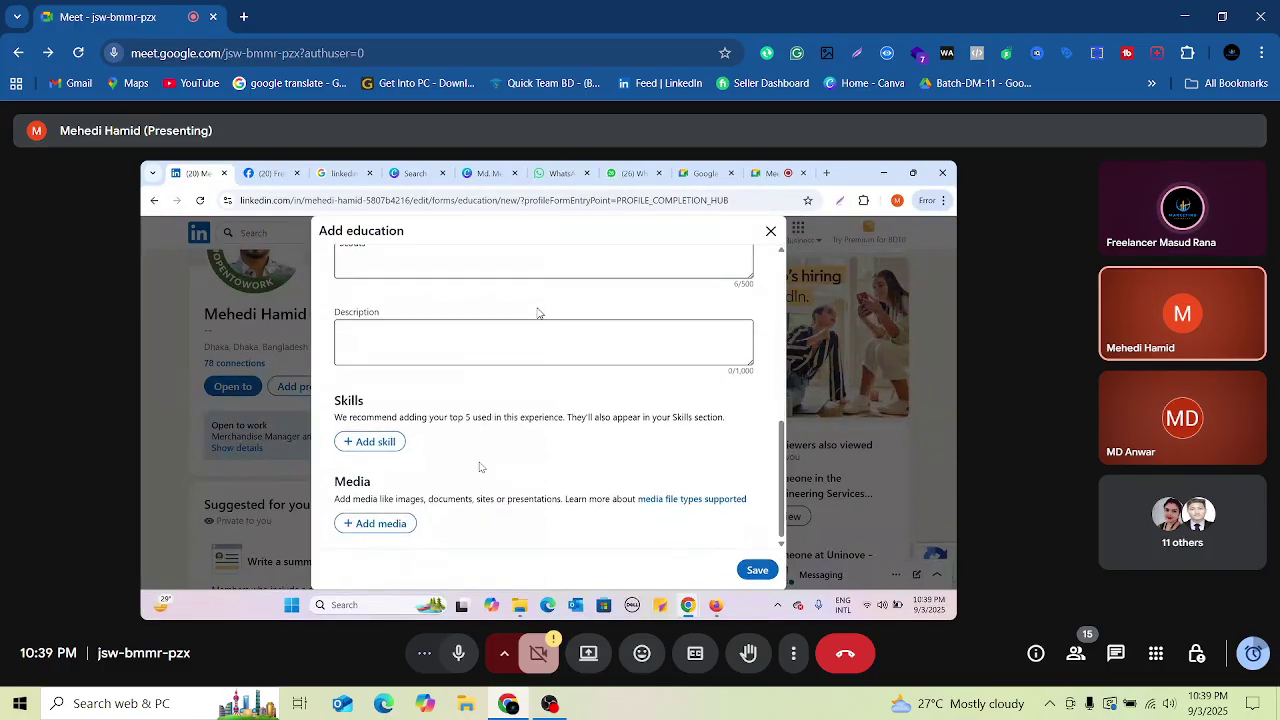
scroll(466, 395, up, 1)
click(485, 410)
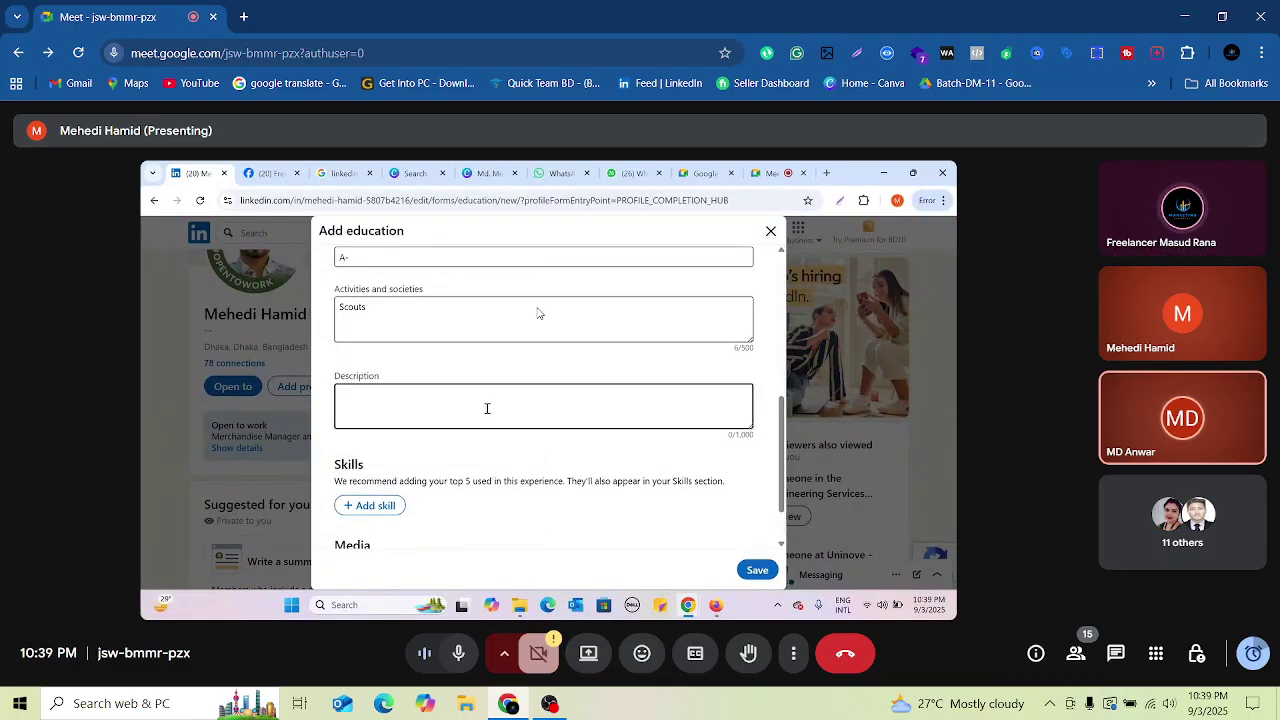
scroll(485, 412, down, 1)
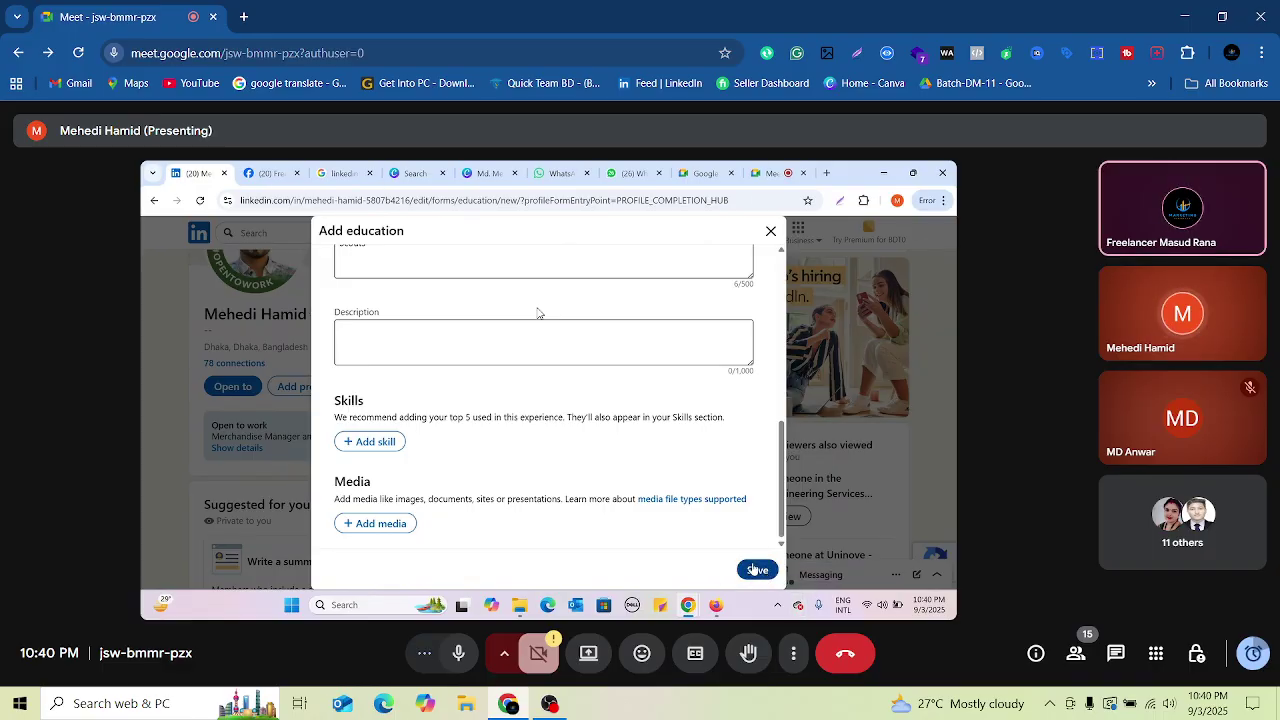
Step: Save the new education entry and skip sharing the update
click(760, 570)
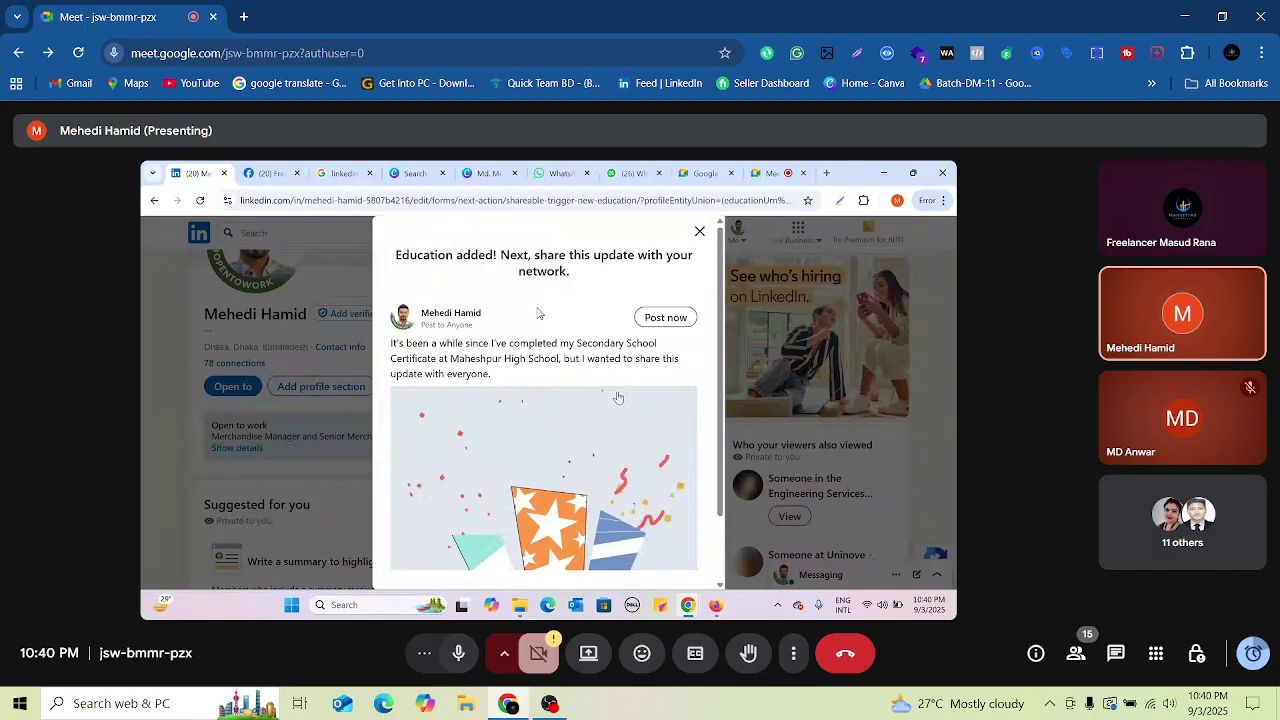
scroll(637, 407, down, 2)
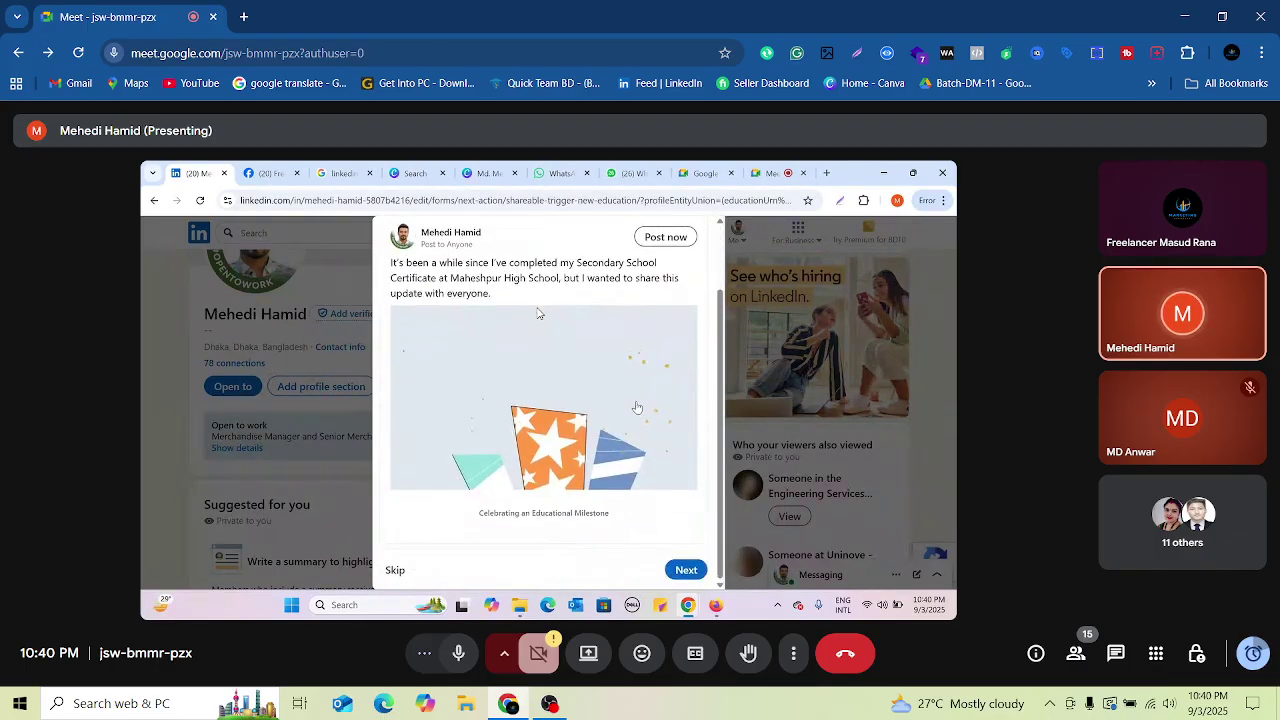
click(395, 570)
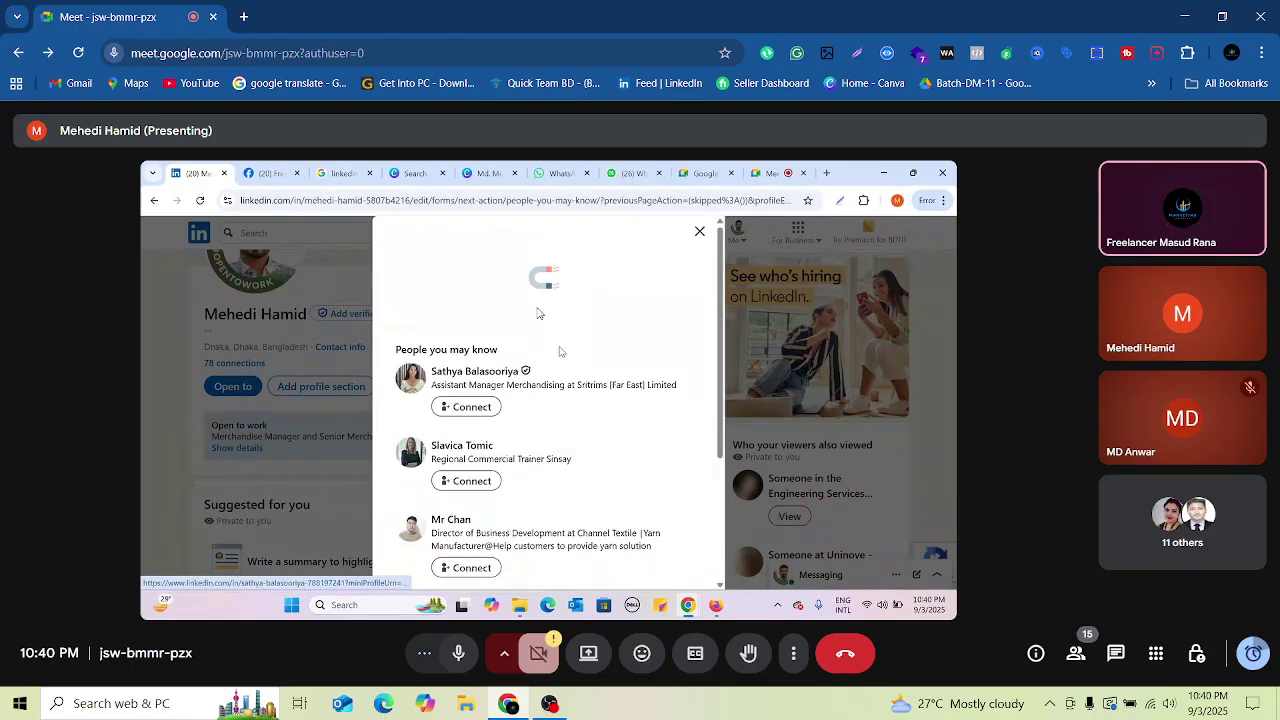
Step: Dismiss the 'People you may know' suggestions and bring up the Add profile section choices
click(700, 232)
scroll(474, 482, down, 2)
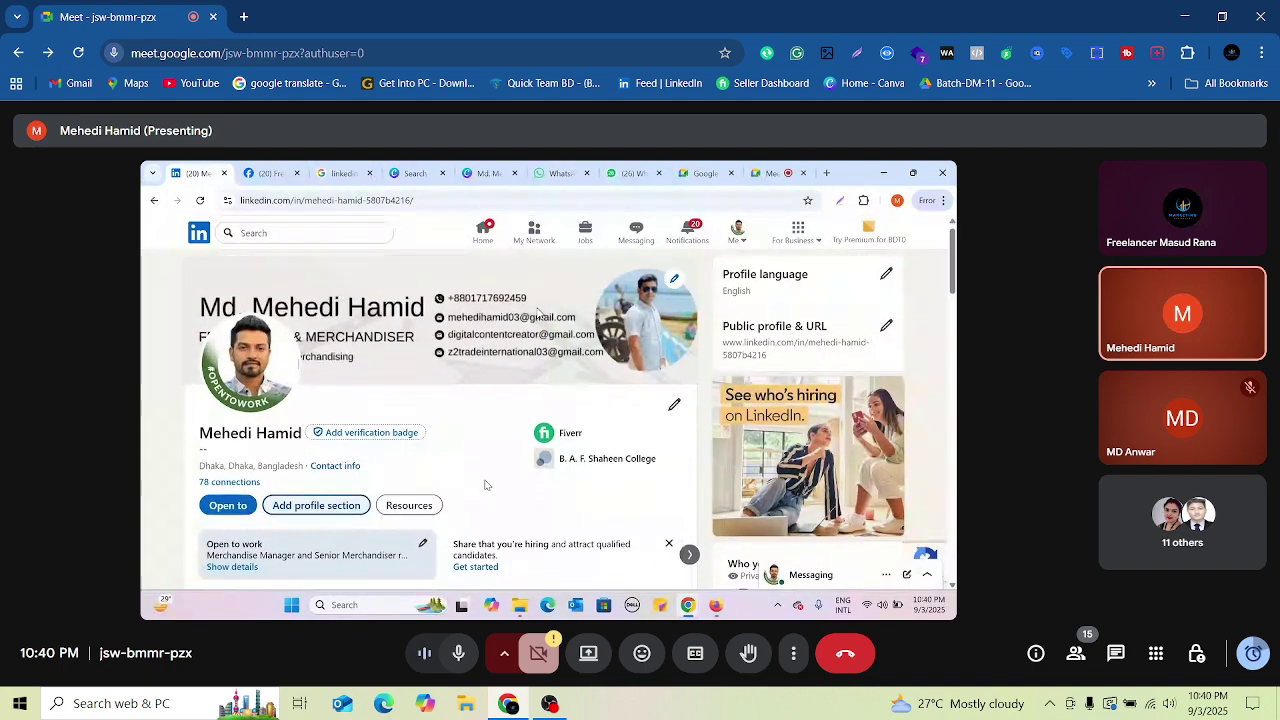
scroll(474, 482, down, 1)
click(350, 392)
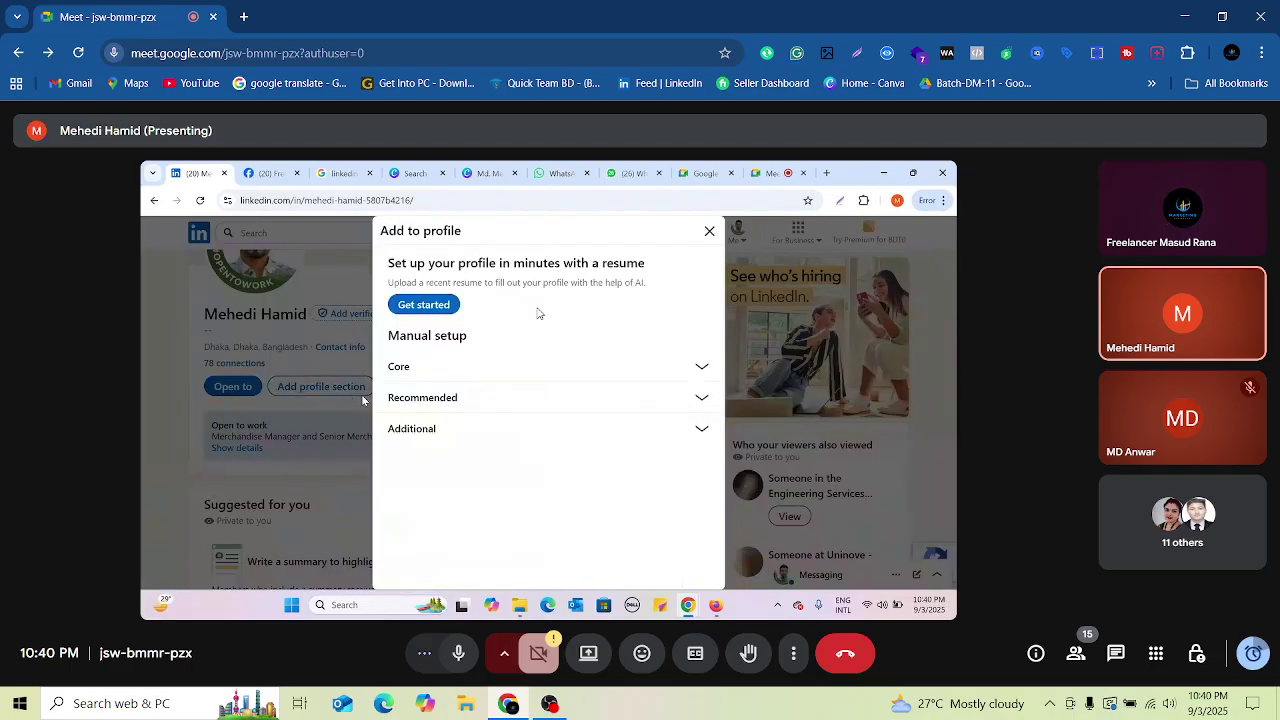
Step: Start a new education entry with B. A. F. Shaheen College as the school
click(615, 378)
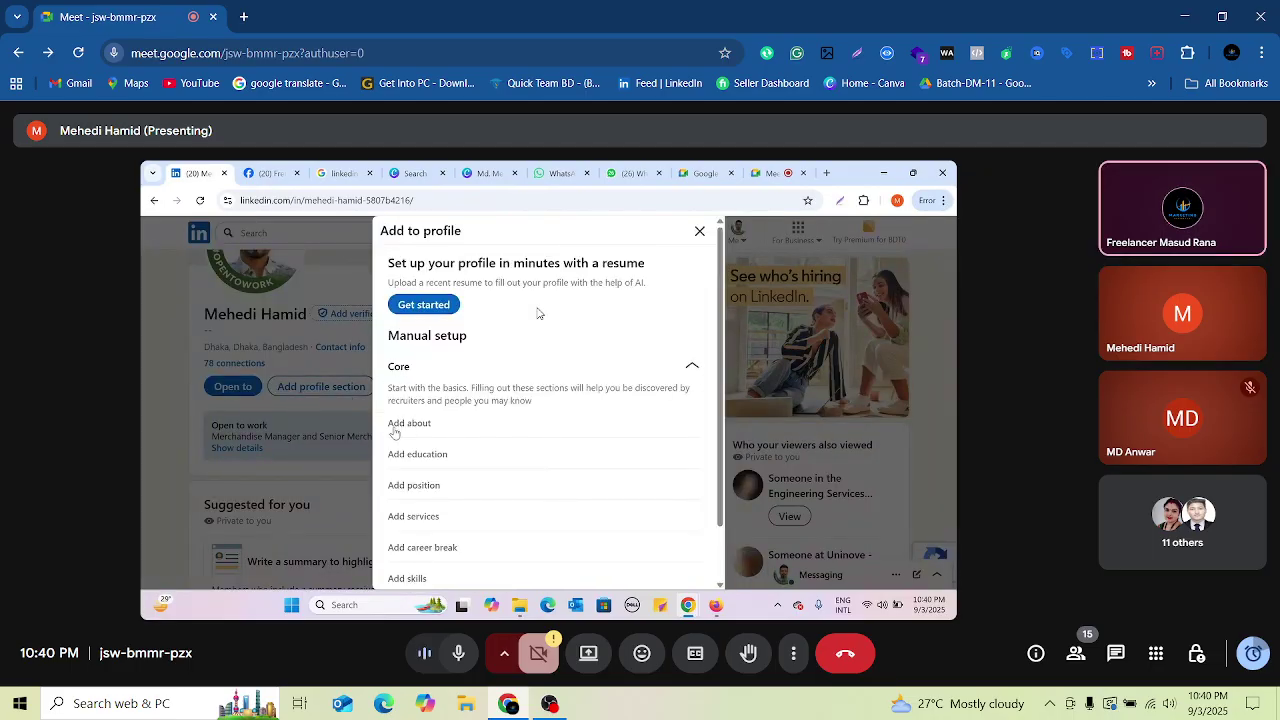
click(425, 460)
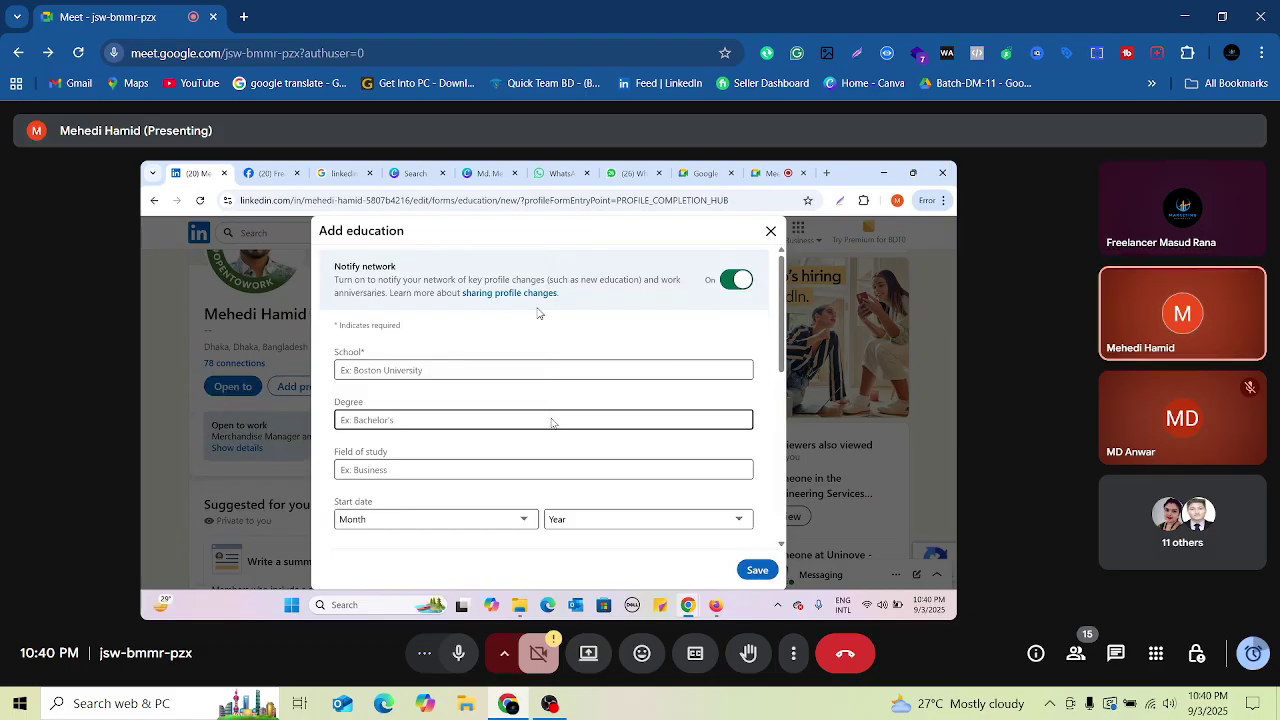
click(437, 370)
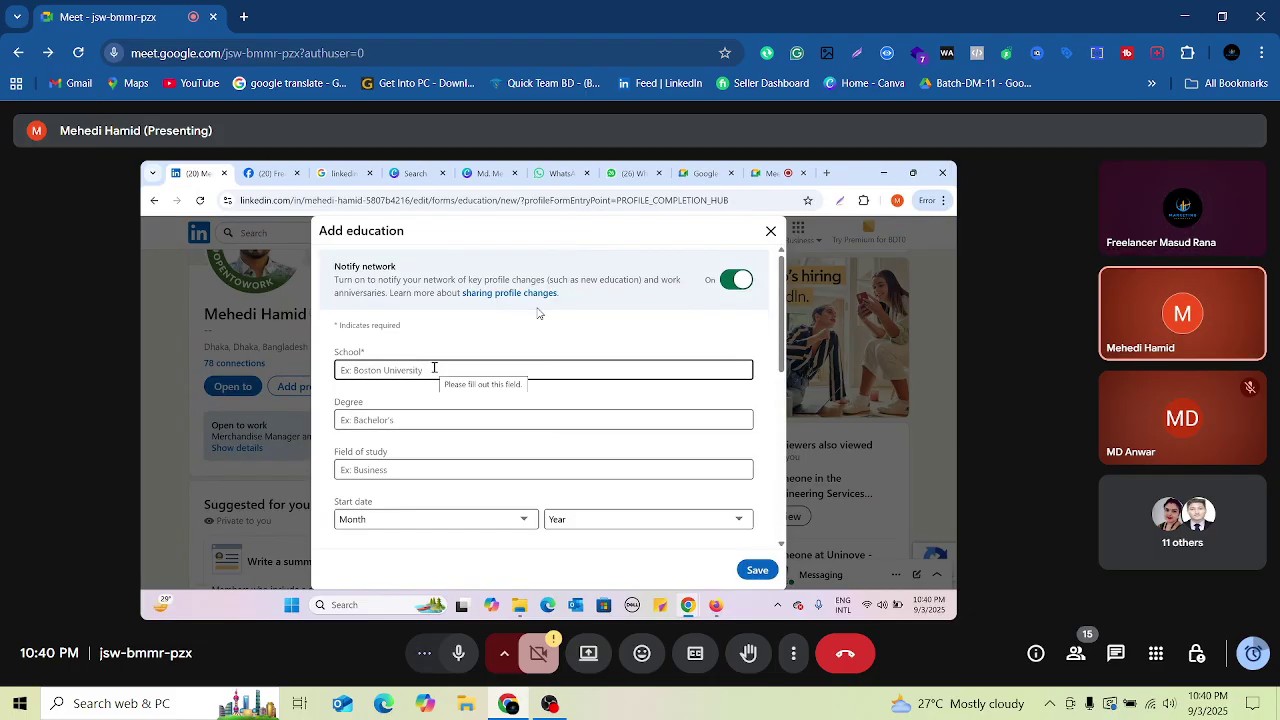
click(435, 369)
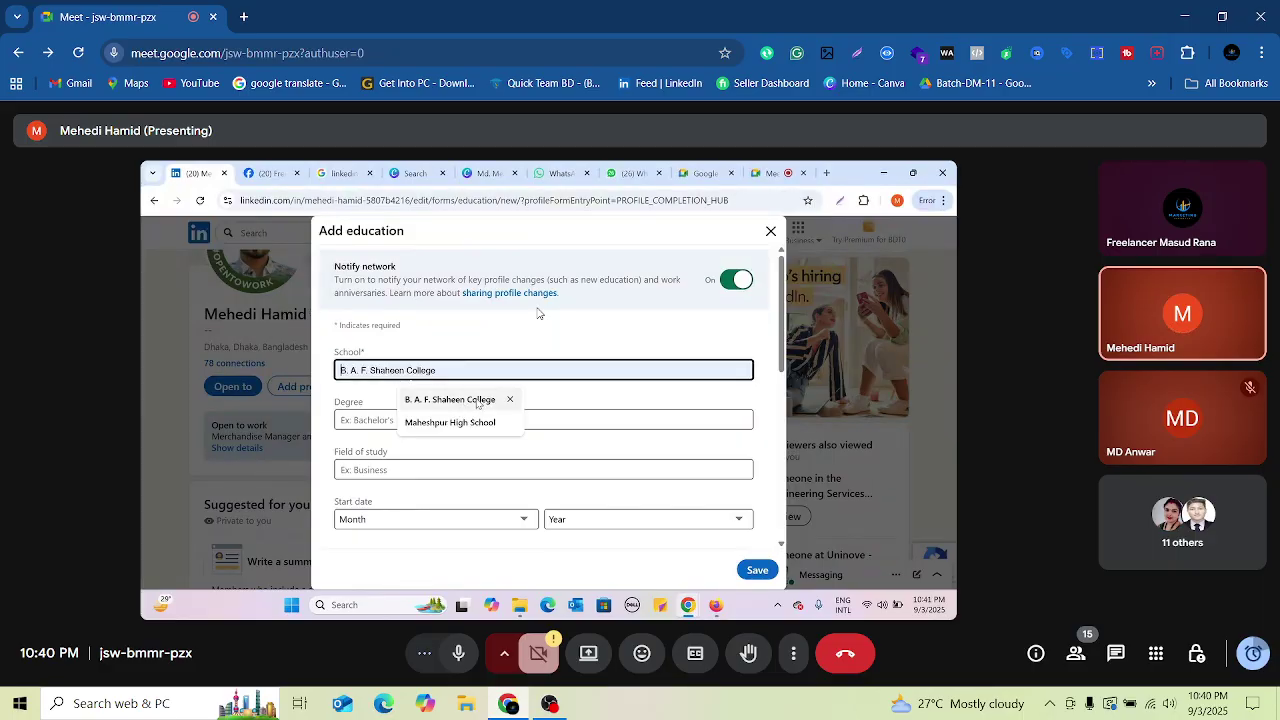
click(478, 400)
Step: Choose Higher Secondary School Certificate degree and Business Administration and Management, General field
click(455, 416)
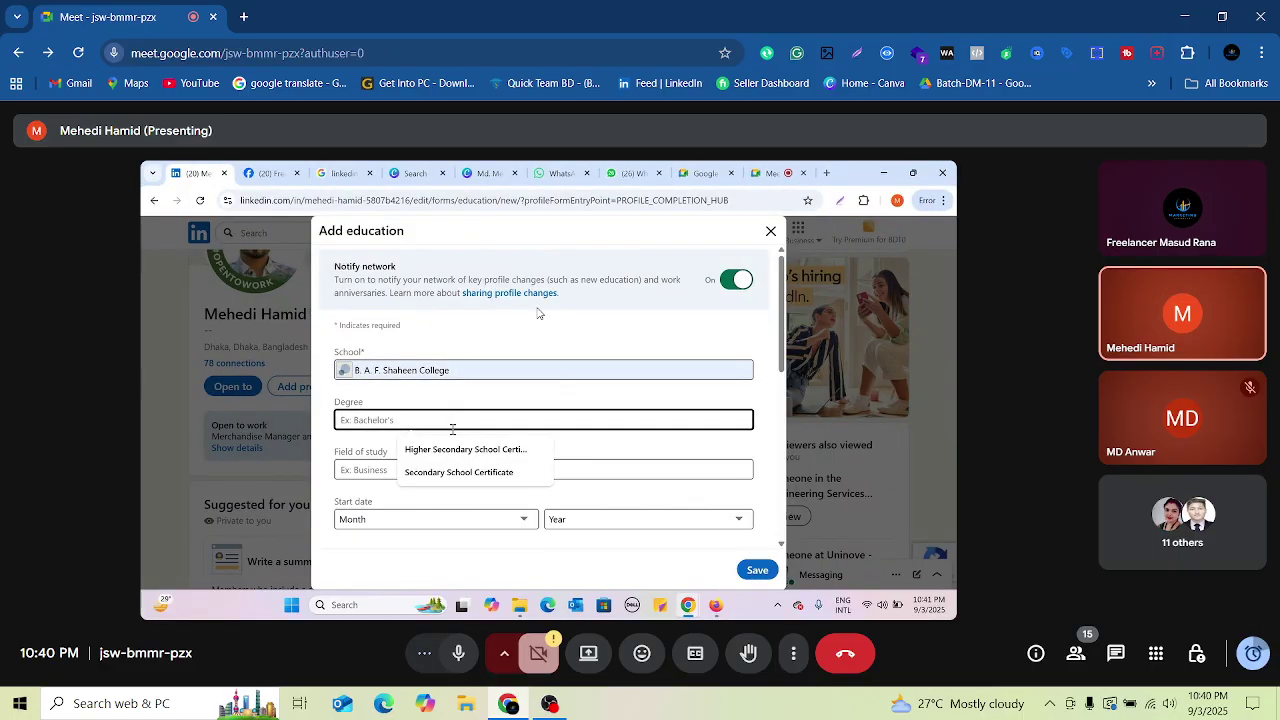
click(466, 449)
click(440, 468)
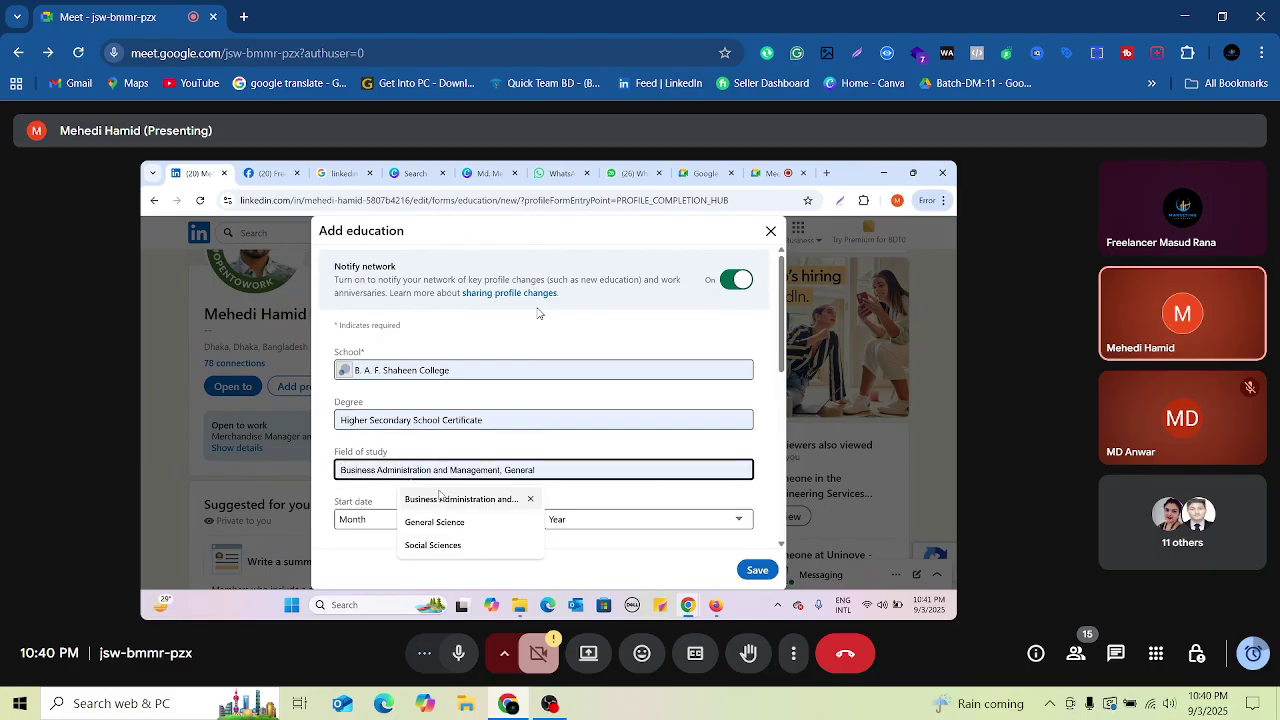
click(441, 498)
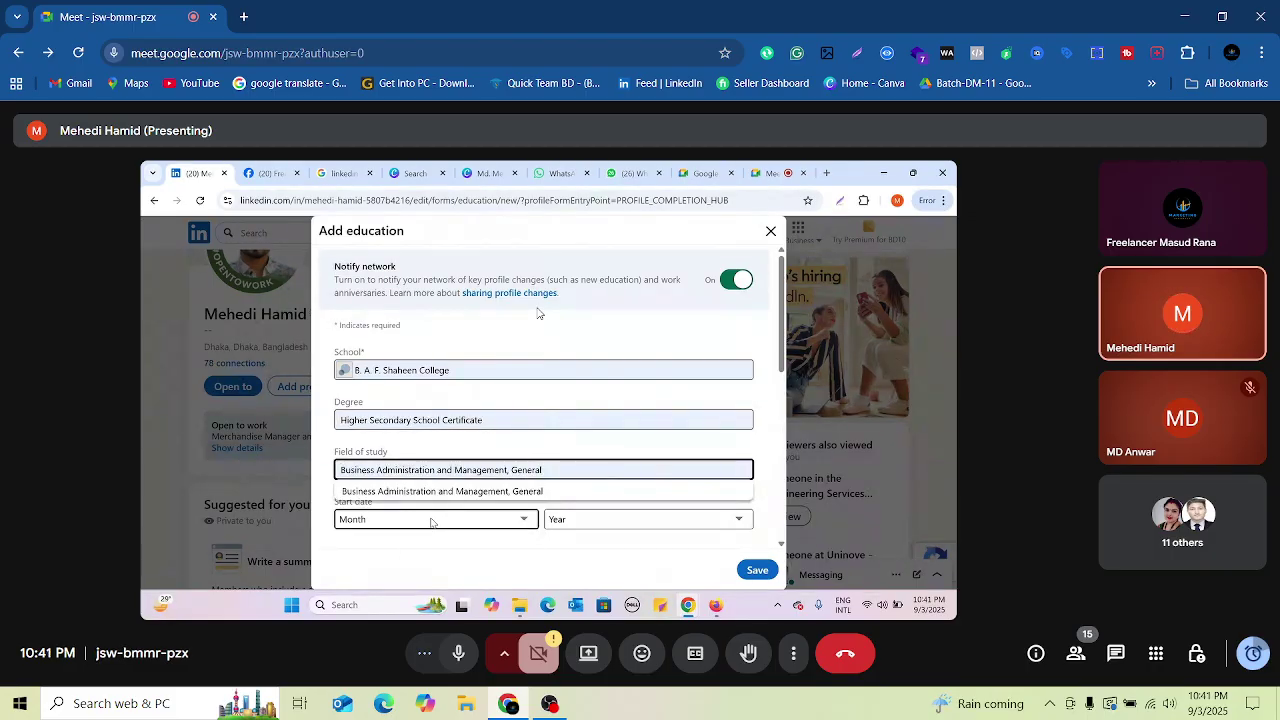
click(432, 520)
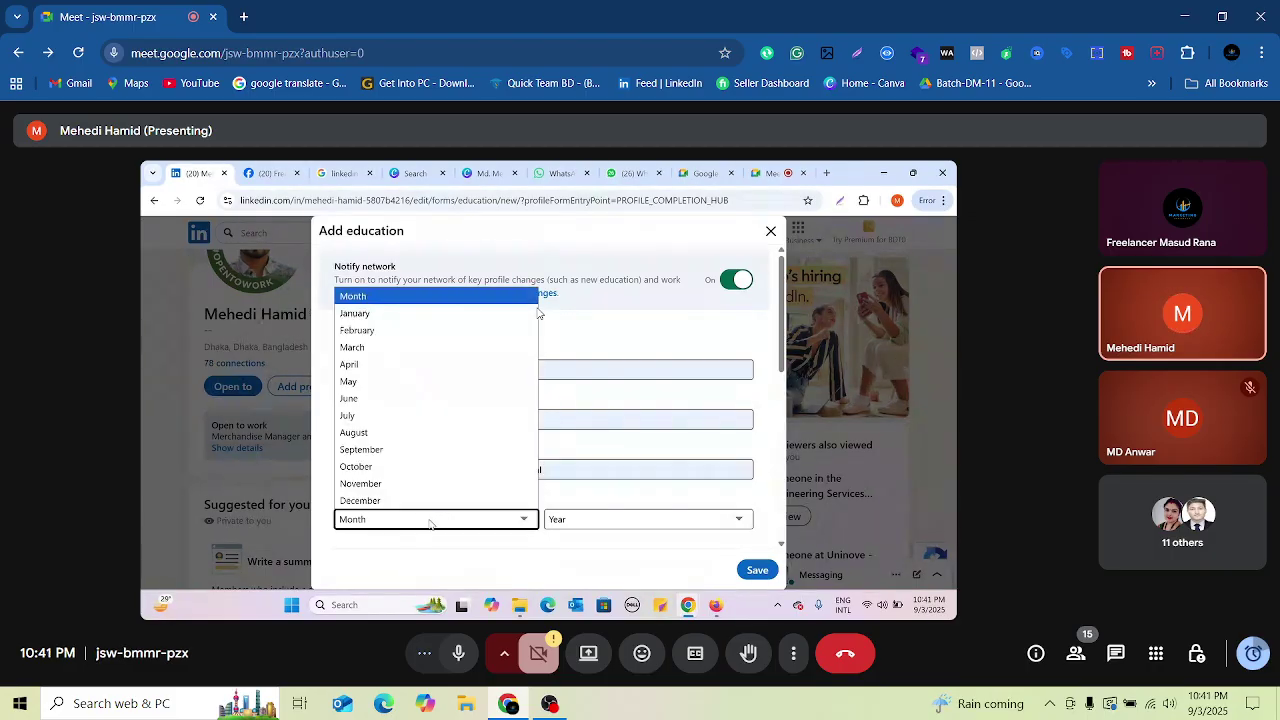
Step: Set the college entry's start date to July 2003
click(425, 416)
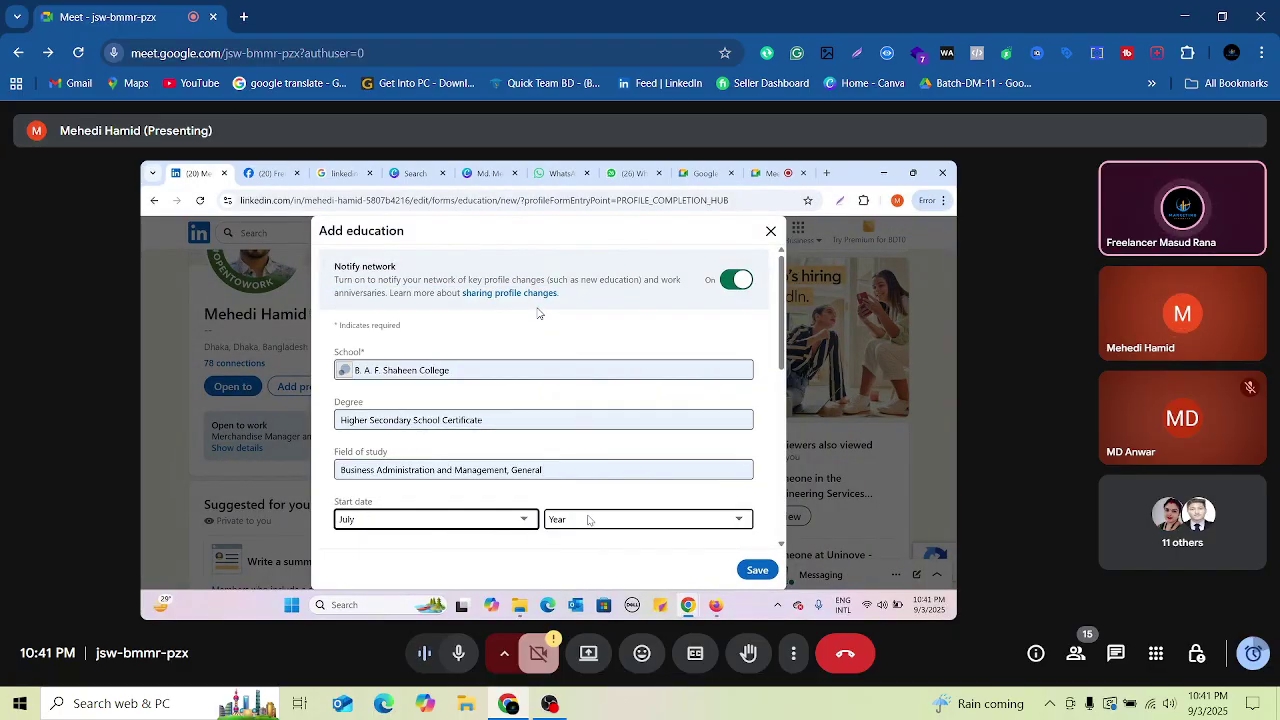
scroll(660, 462, down, 1)
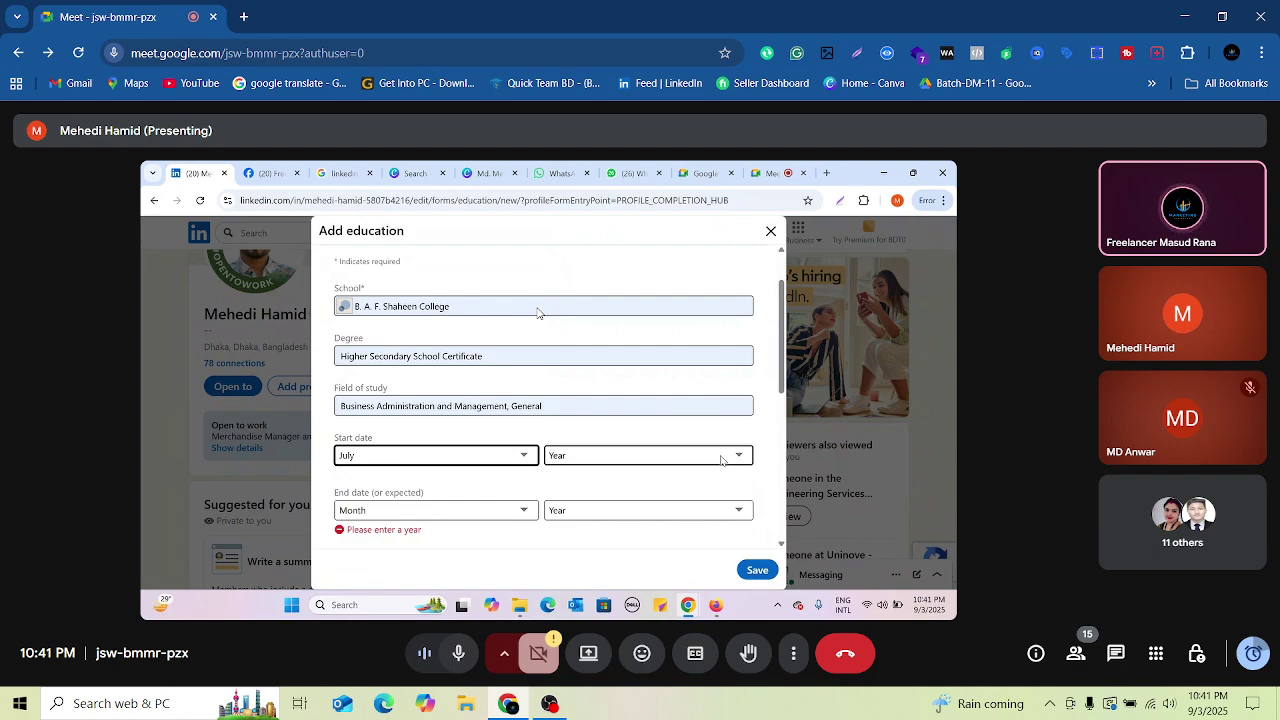
click(721, 457)
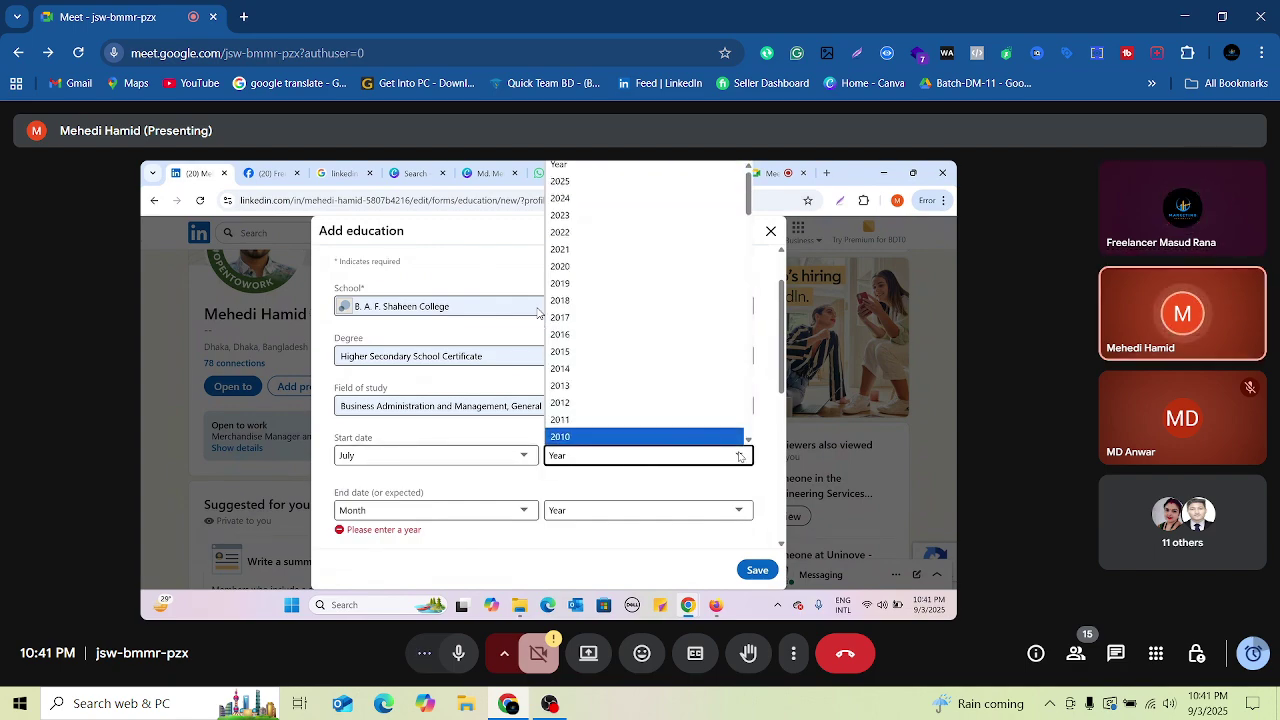
scroll(732, 399, down, 3)
scroll(728, 397, up, 3)
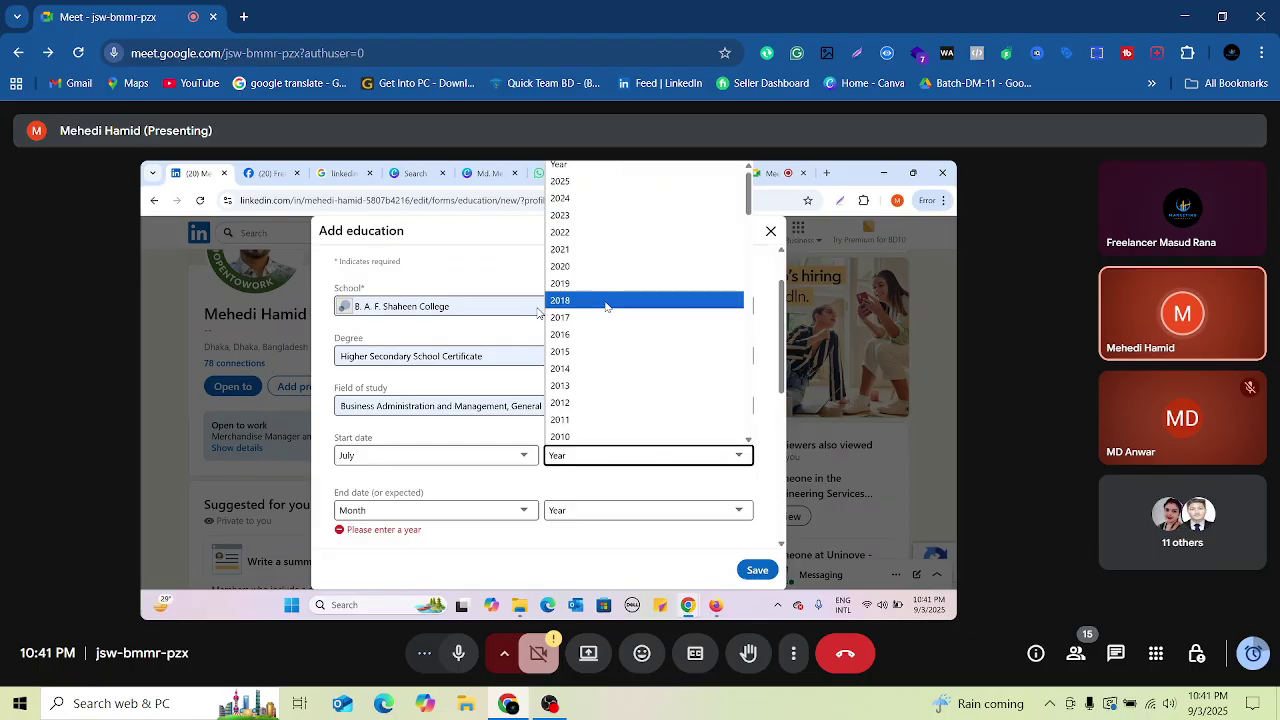
scroll(600, 328, down, 3)
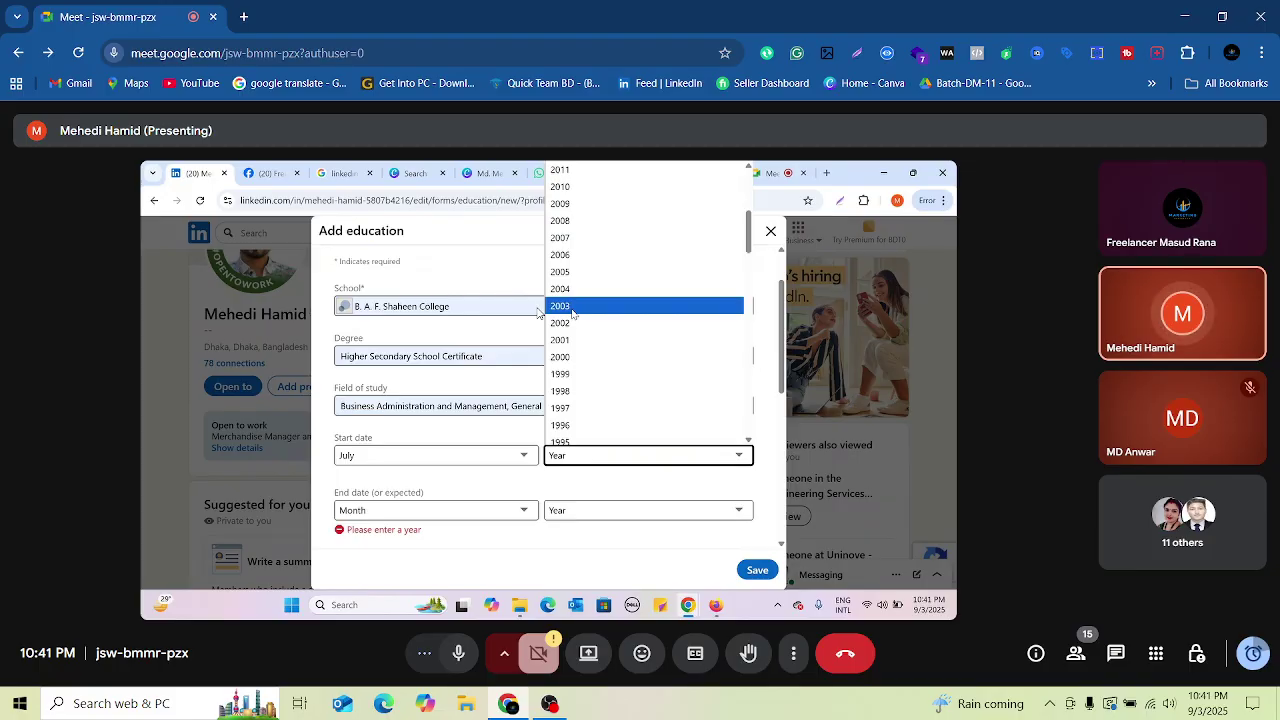
click(572, 311)
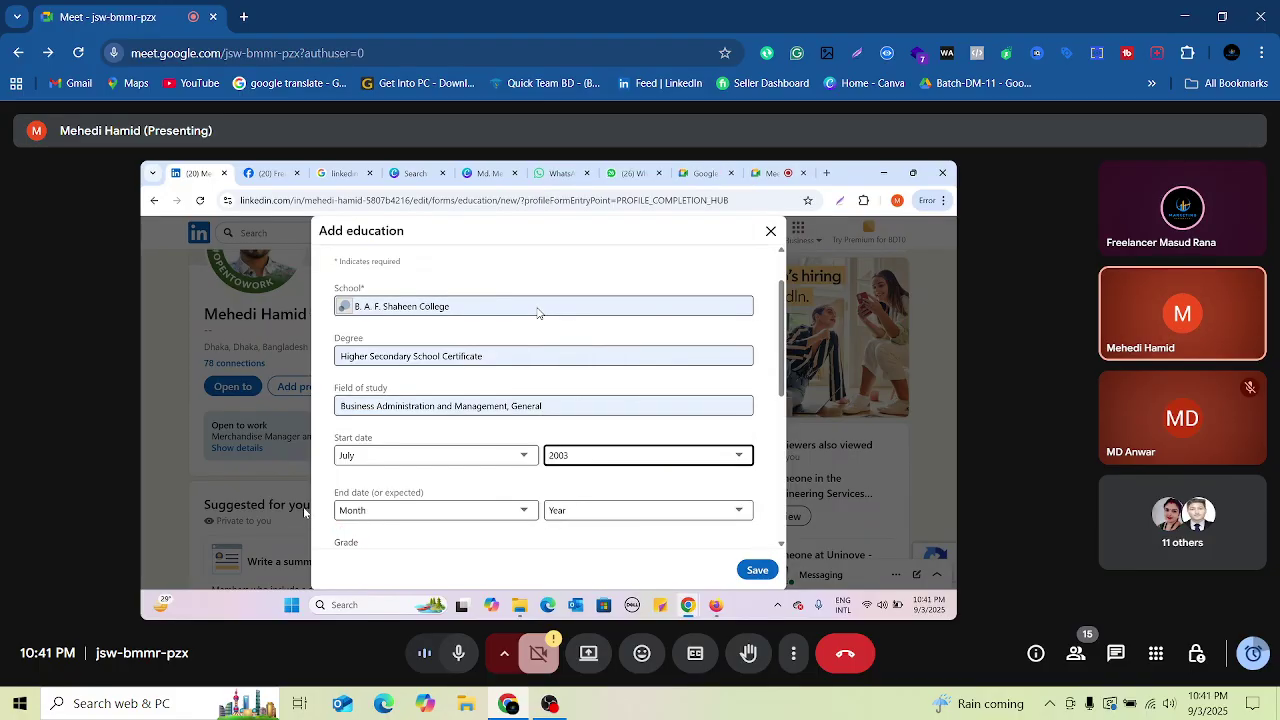
Step: Set the end date to April 2005
click(448, 512)
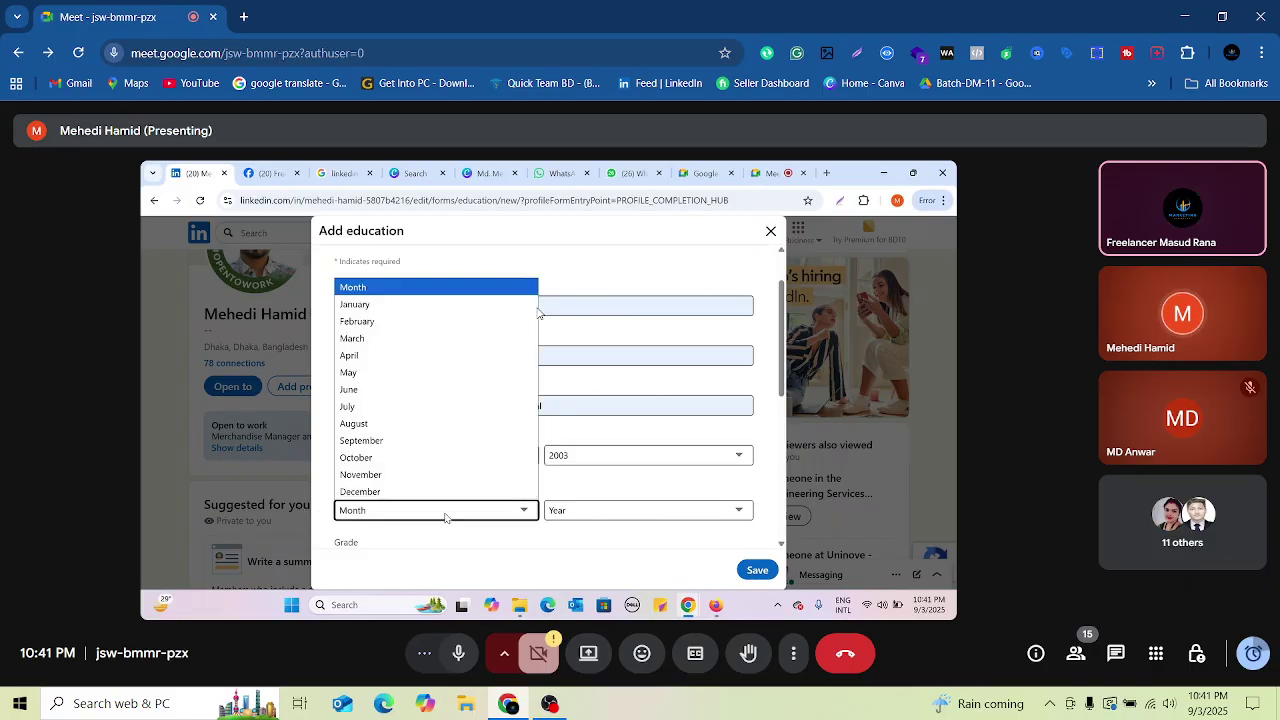
click(365, 357)
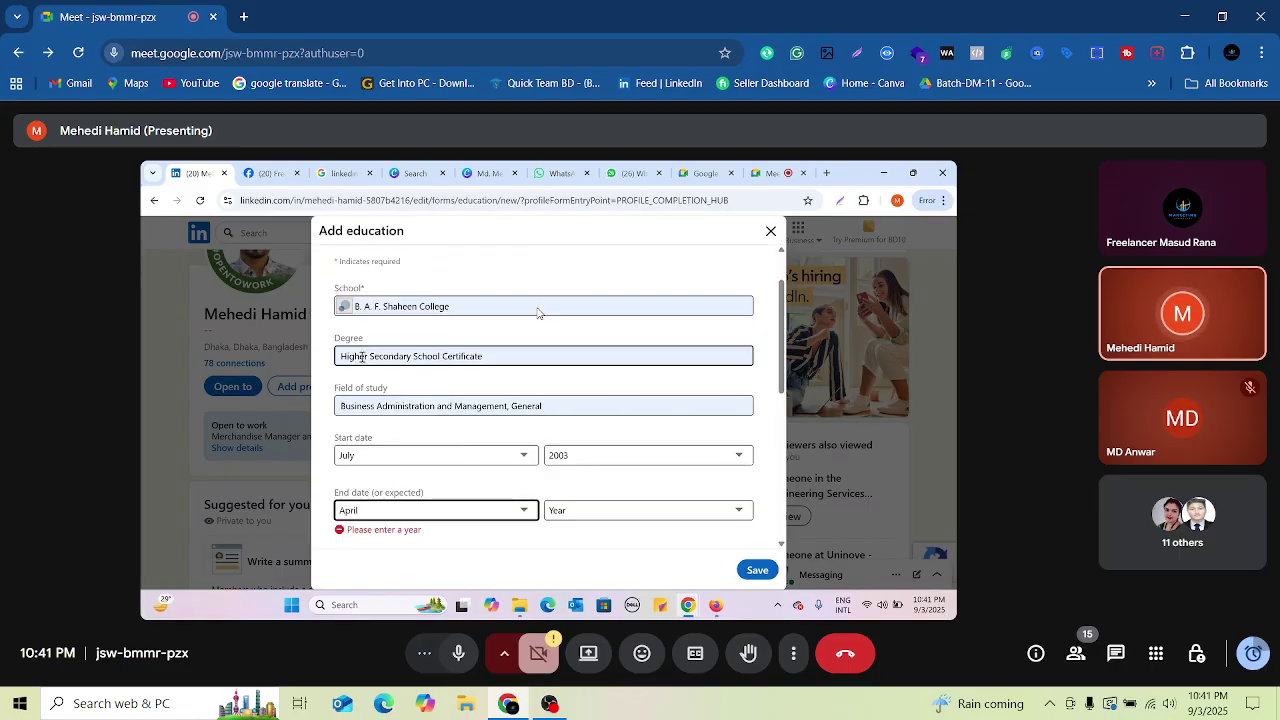
click(687, 512)
scroll(617, 418, down, 7)
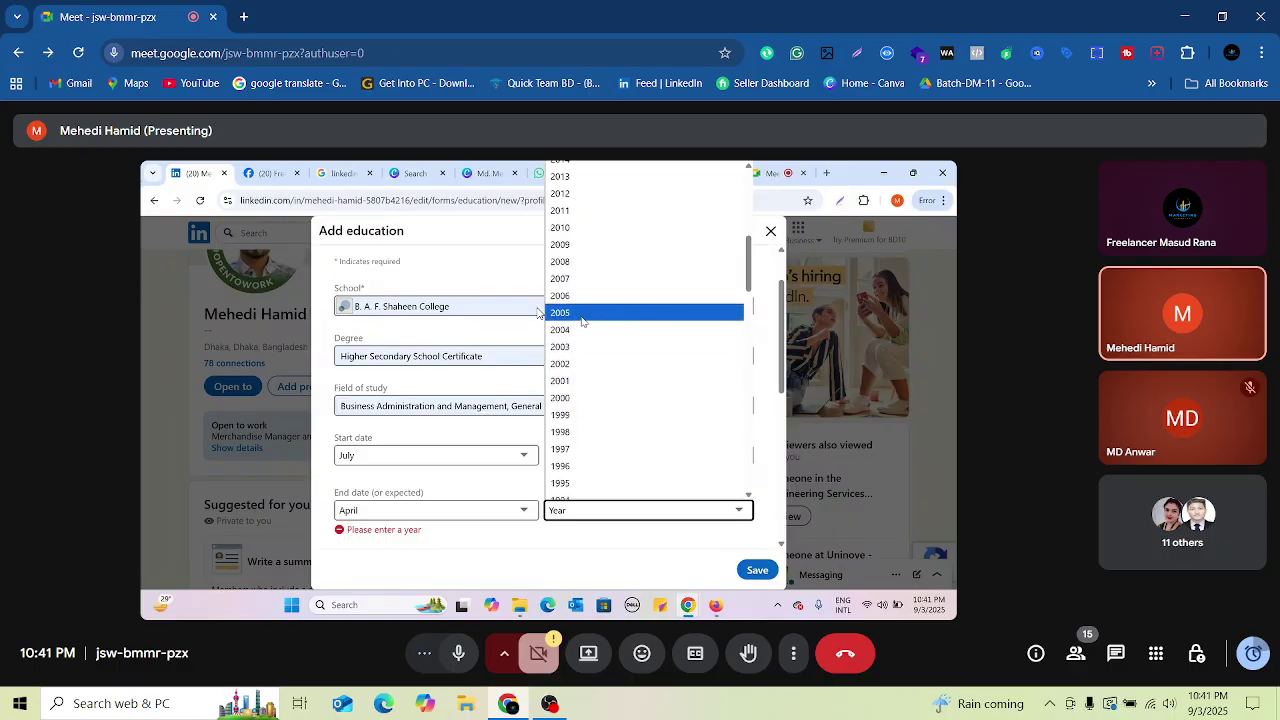
click(580, 313)
scroll(560, 411, down, 1)
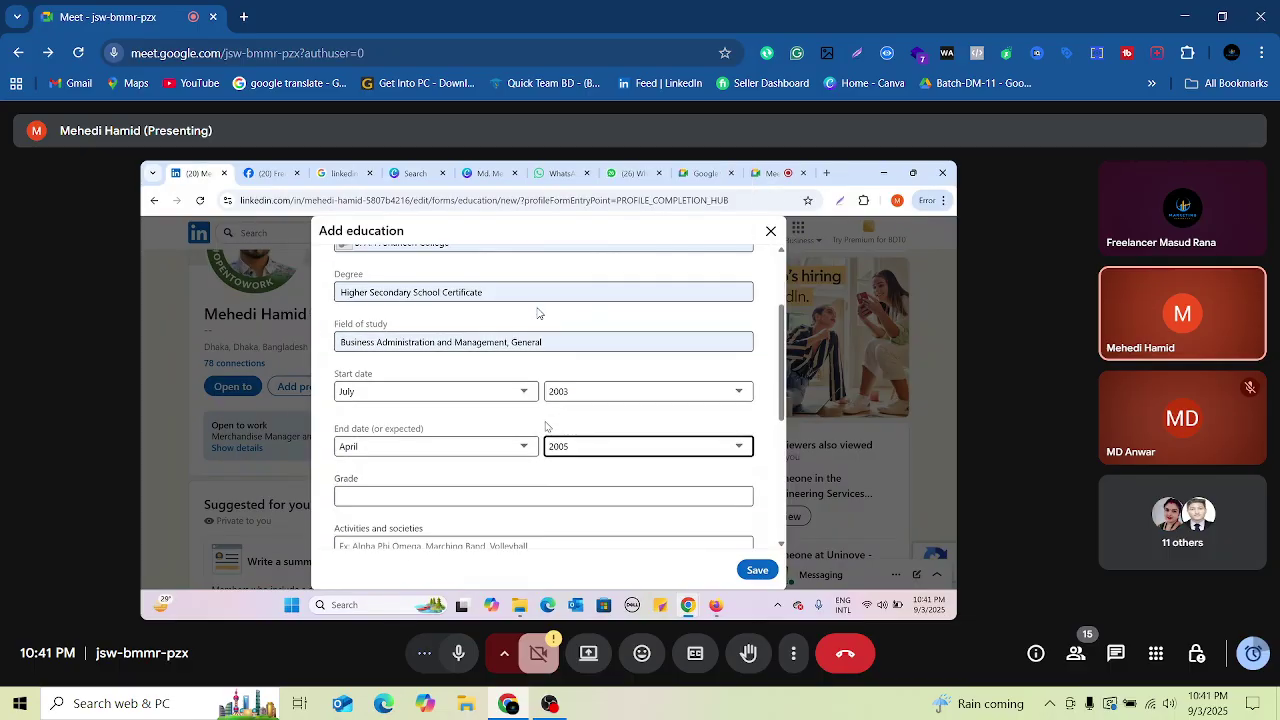
scroll(547, 426, down, 2)
Step: Set the grade to A and begin the activities with 'Scouts, BNCC &'
click(484, 363)
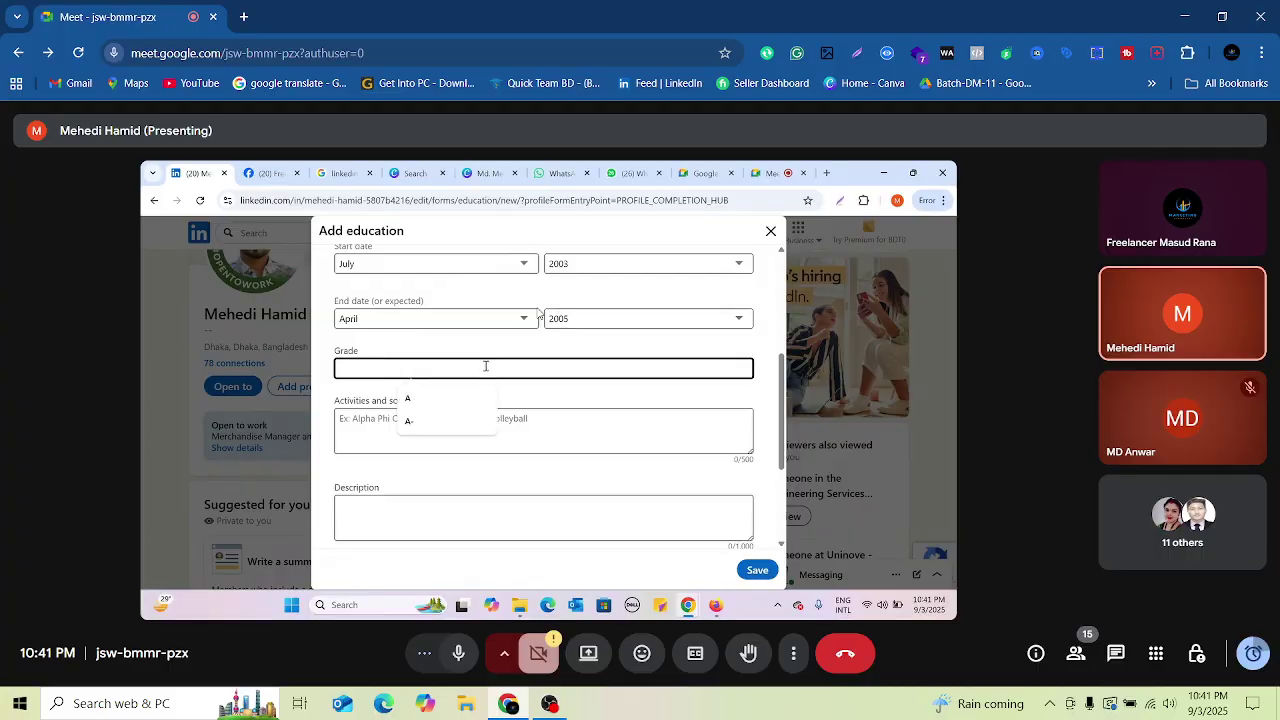
click(466, 399)
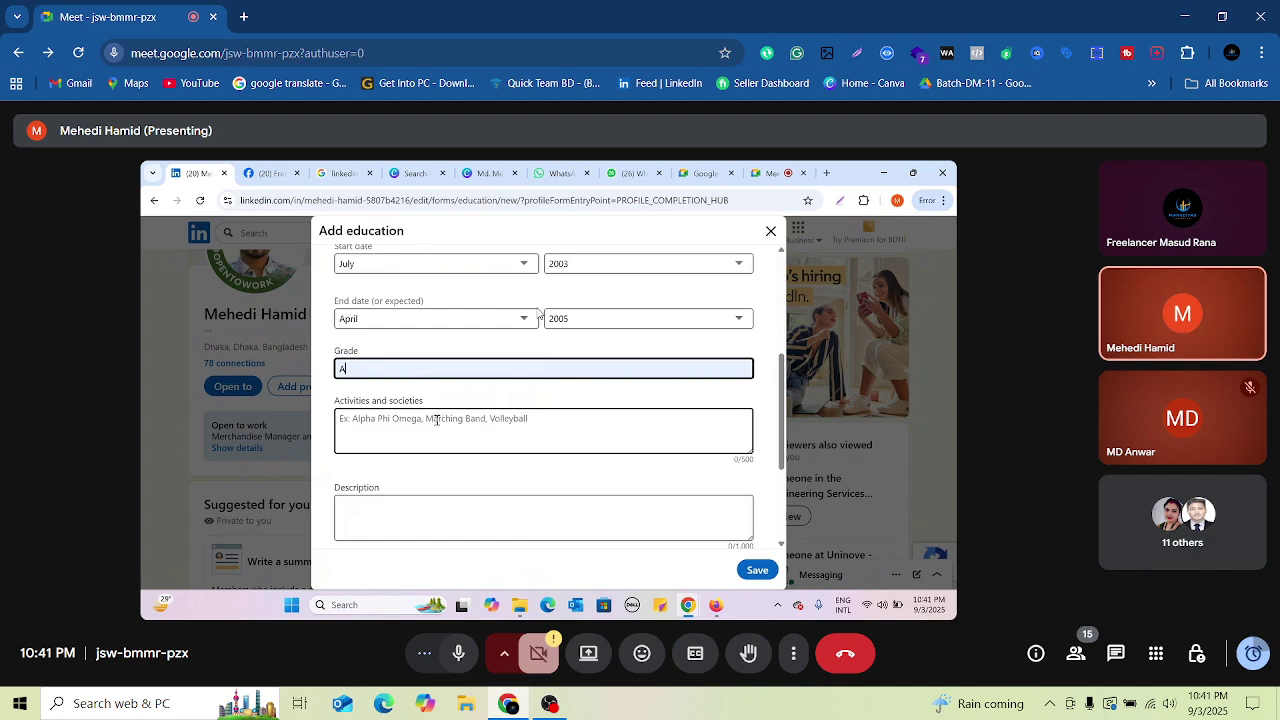
click(445, 430)
text(Scou)
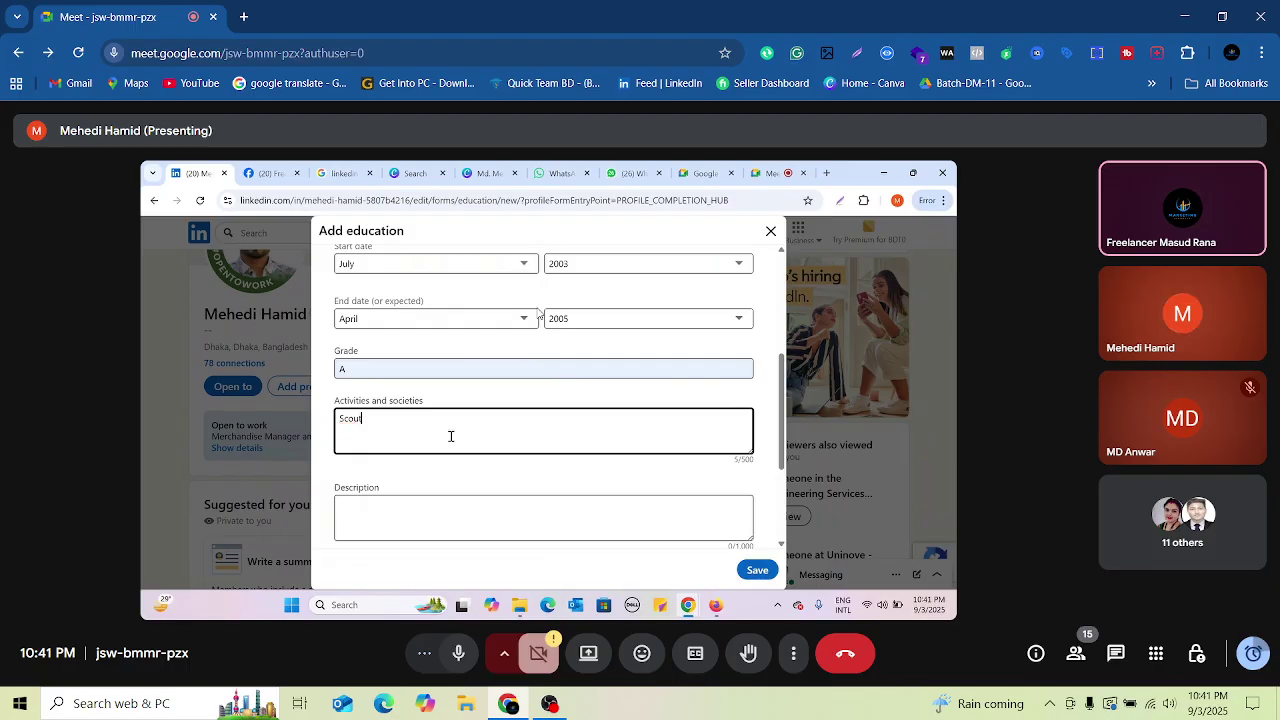
text(ts,)
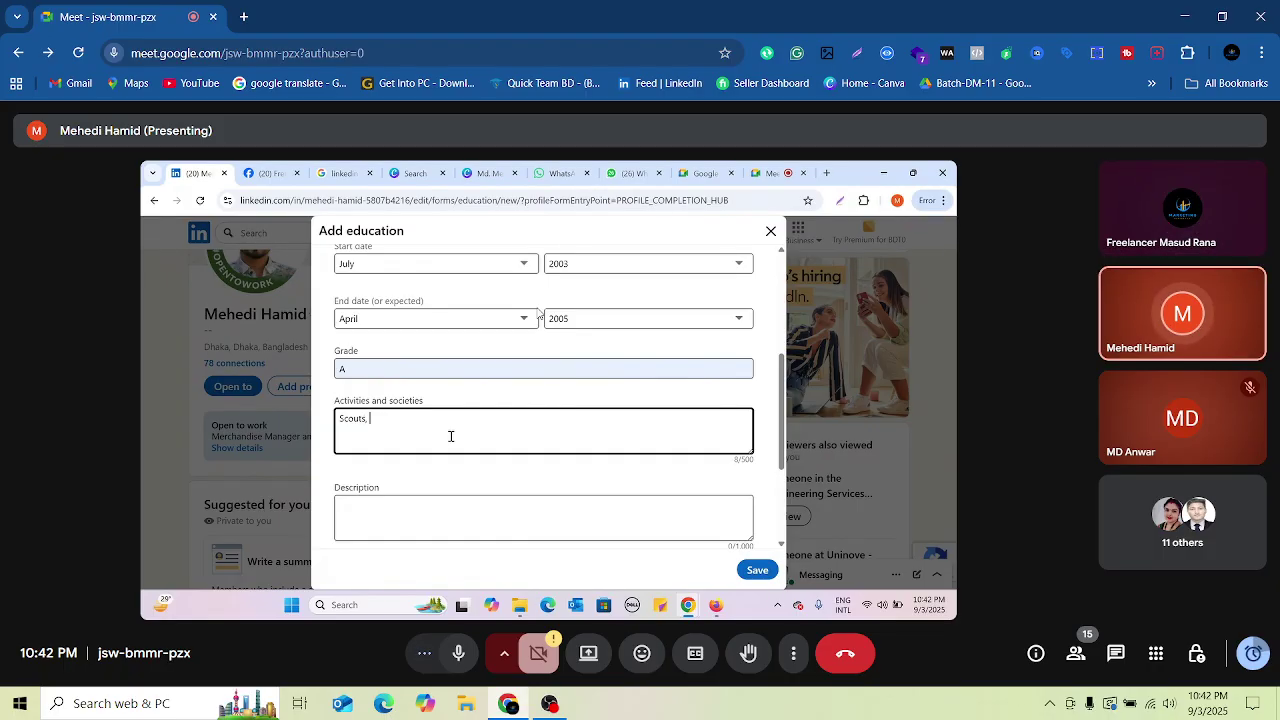
text(J)
key(BackSpace)
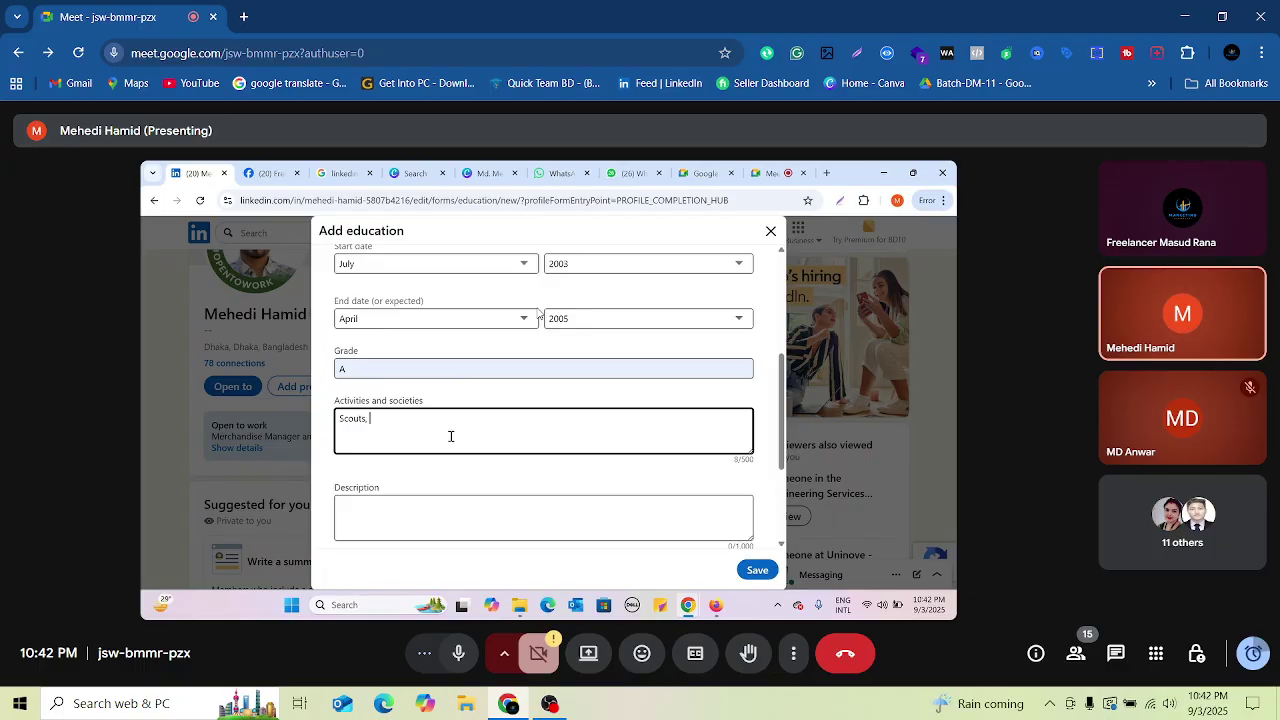
text(B)
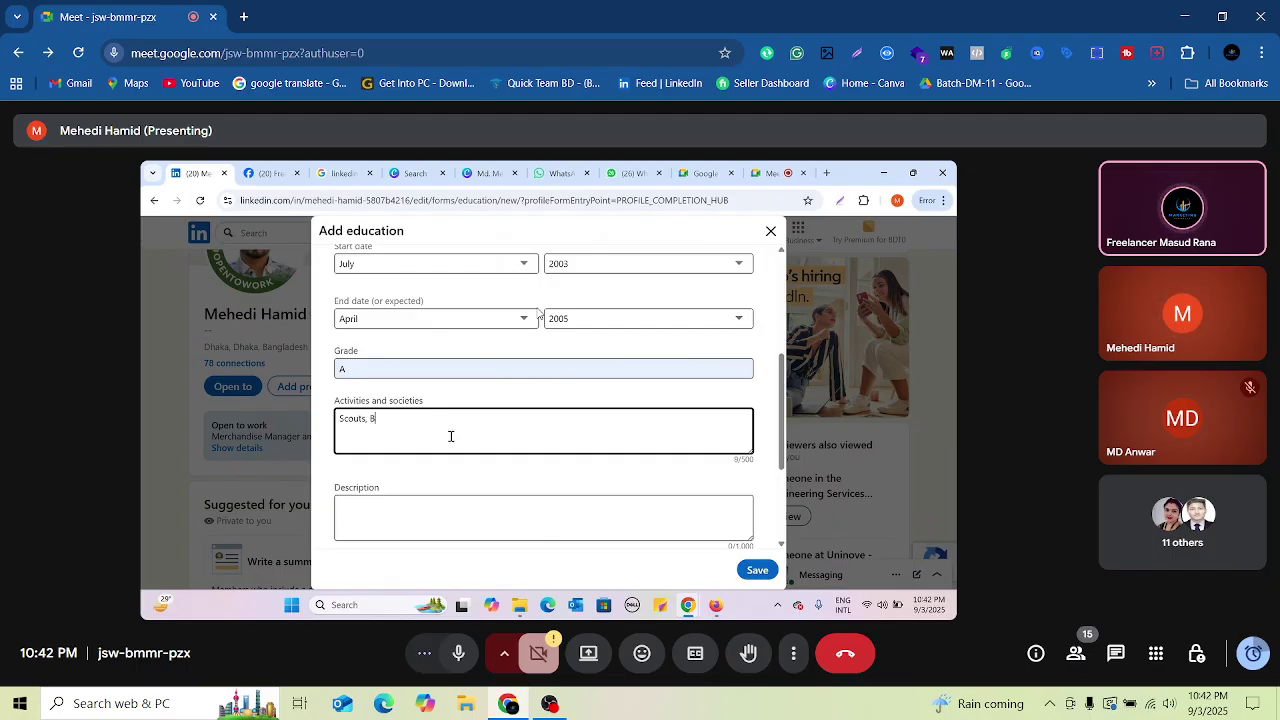
text(NCC)
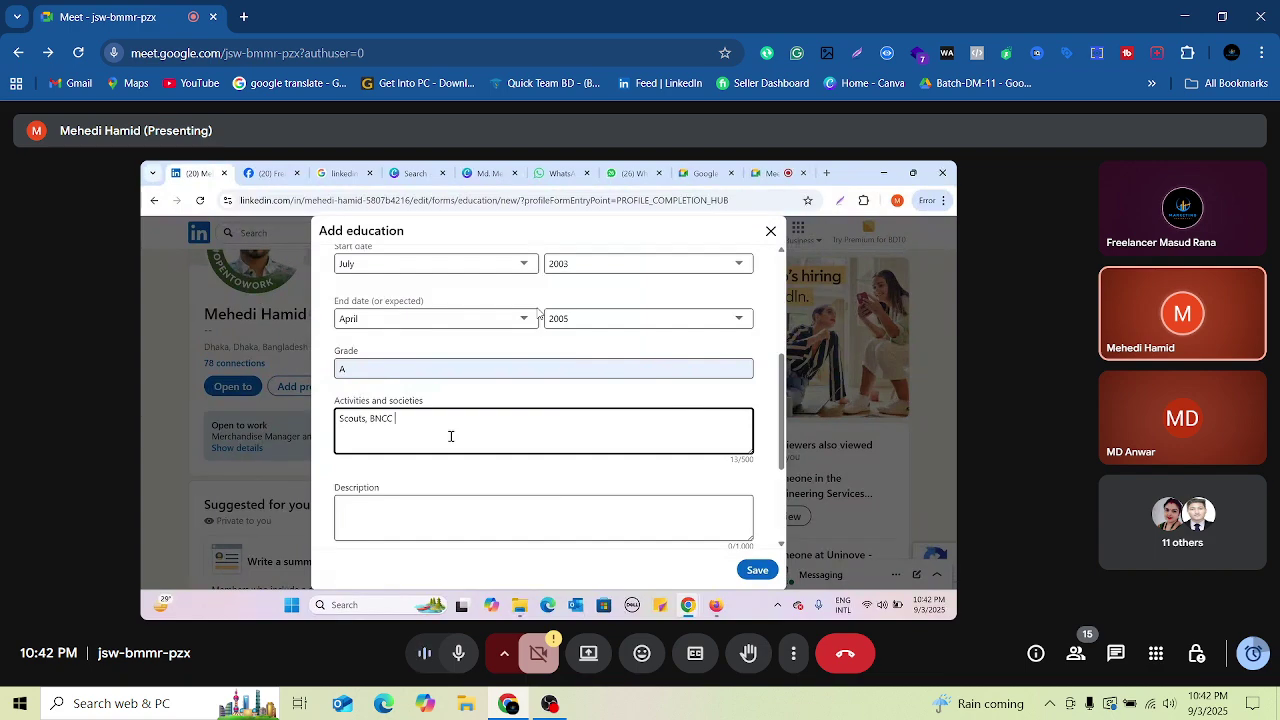
text(& Debat)
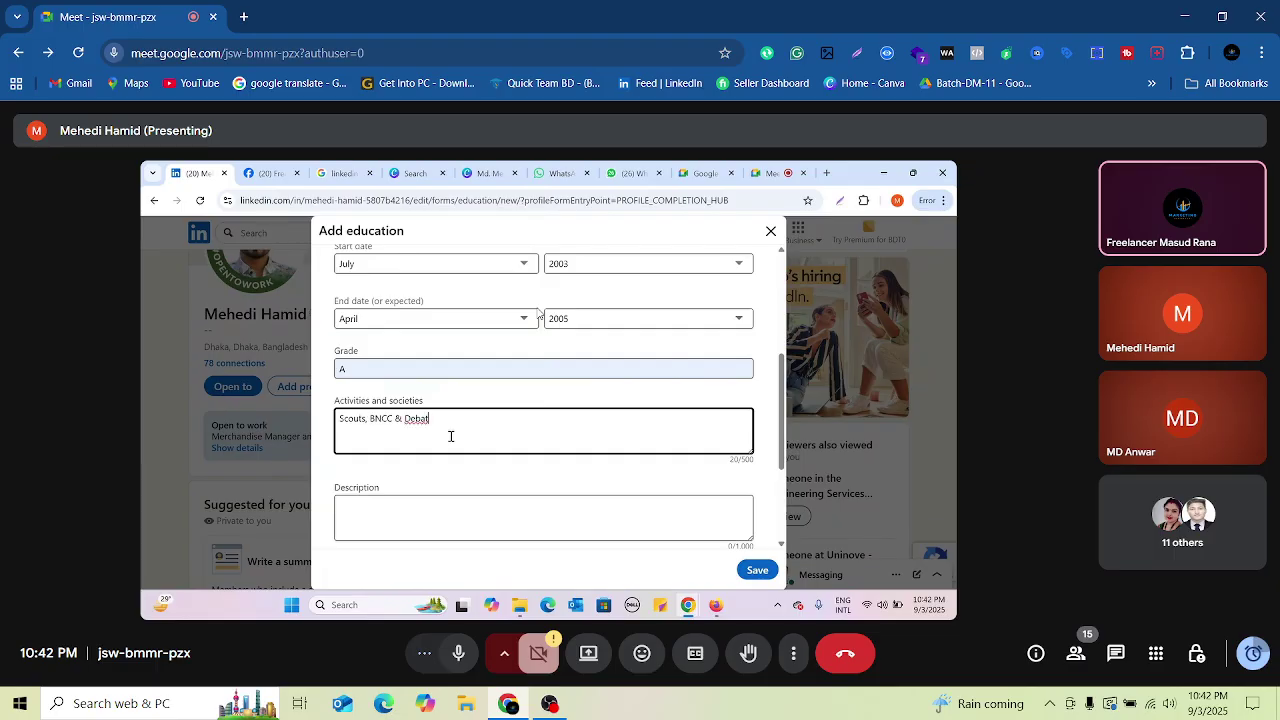
text(ng)
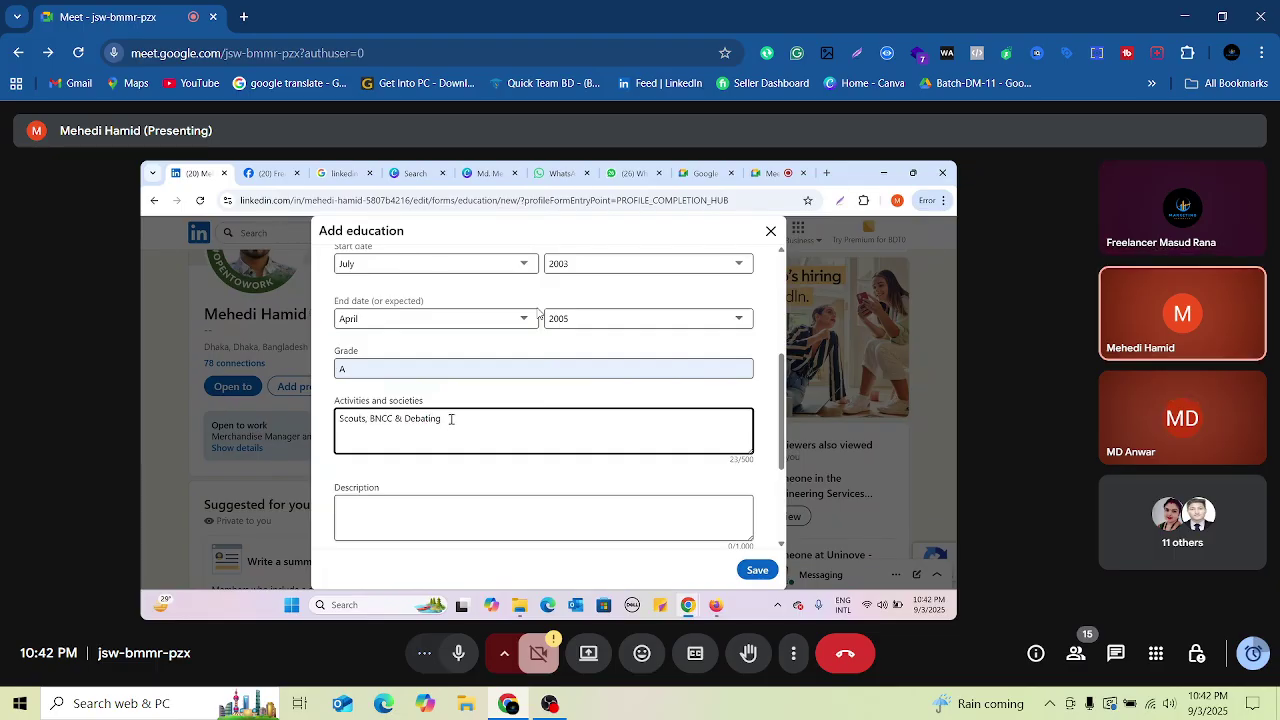
Step: Insert 'Various' before Debating and append 'Competition' to the activities text
click(405, 420)
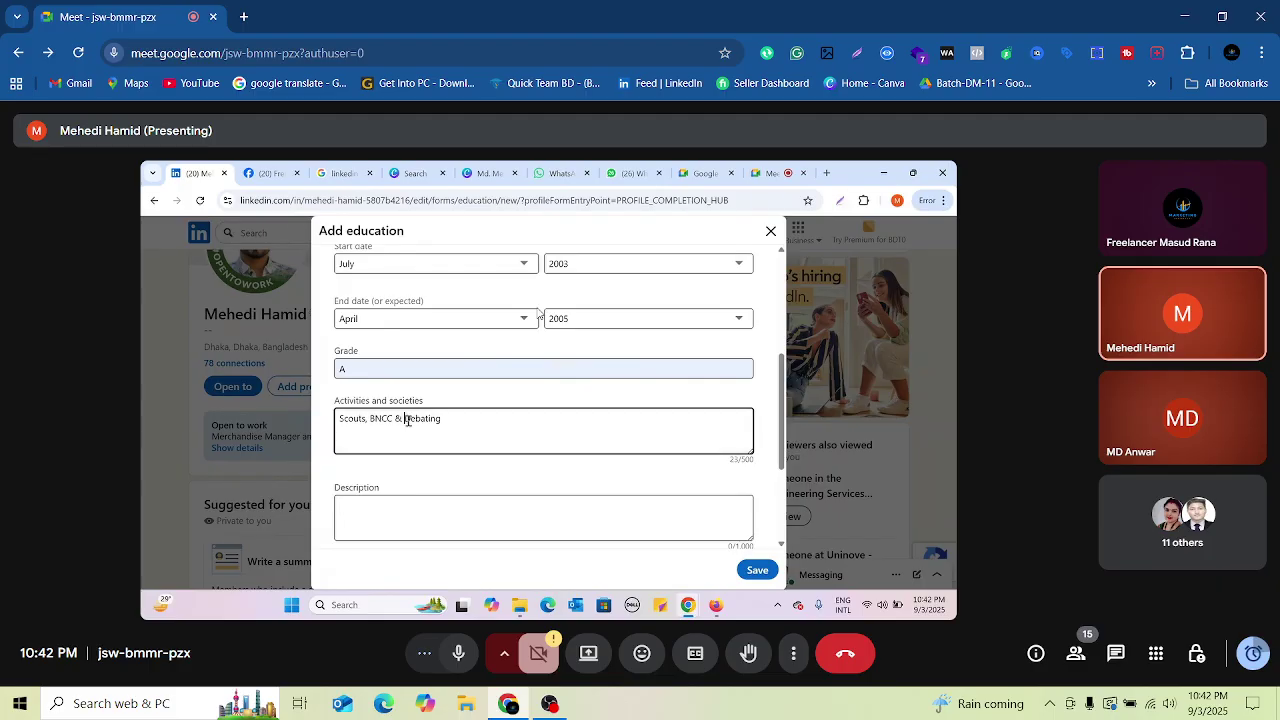
text(Var)
text(ious )
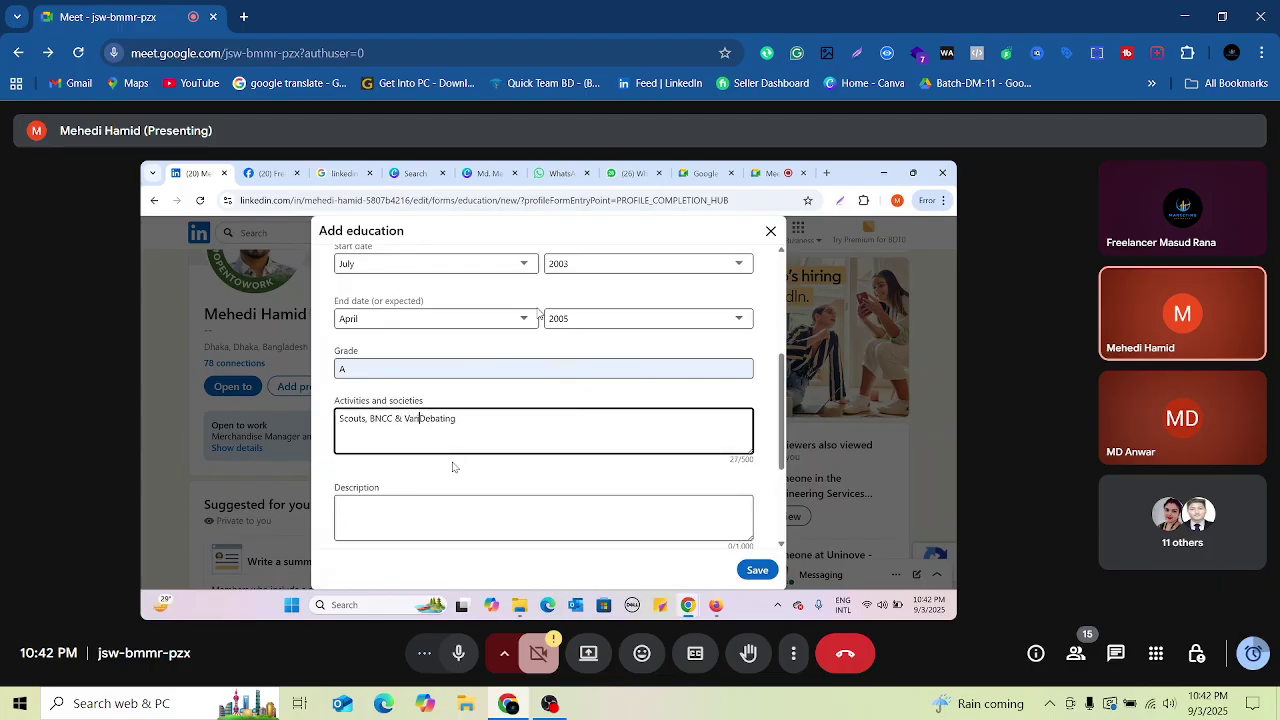
text(De)
key(BackSpace)
key(BackSpace)
click(553, 431)
text(Competition)
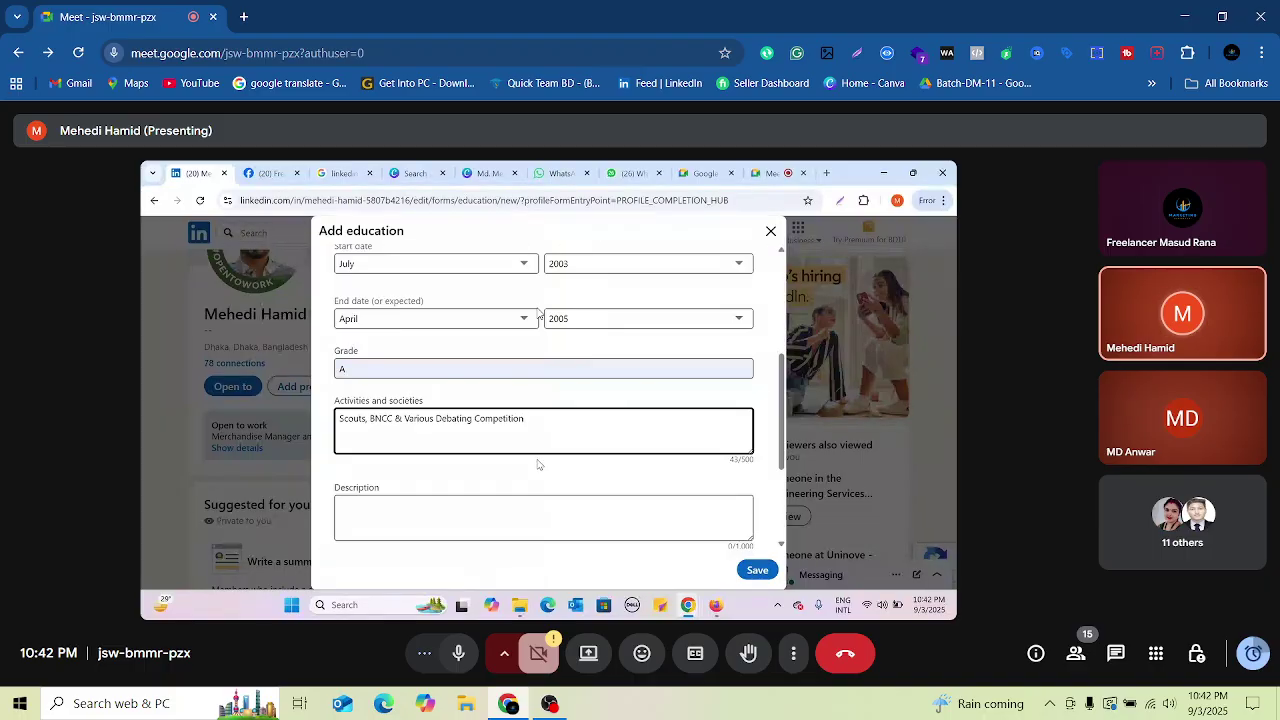
scroll(559, 461, down, 1)
Step: Add Scouting as a skill on the school education entry
scroll(559, 461, down, 1)
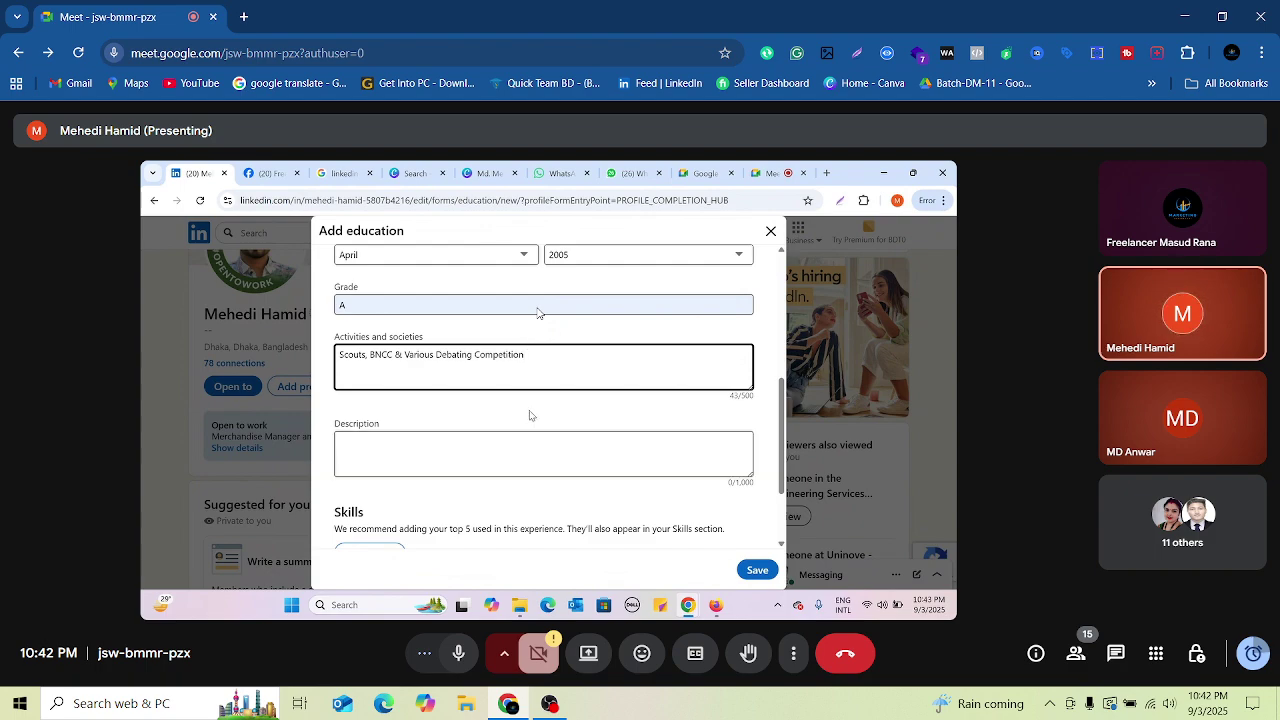
scroll(531, 414, down, 1)
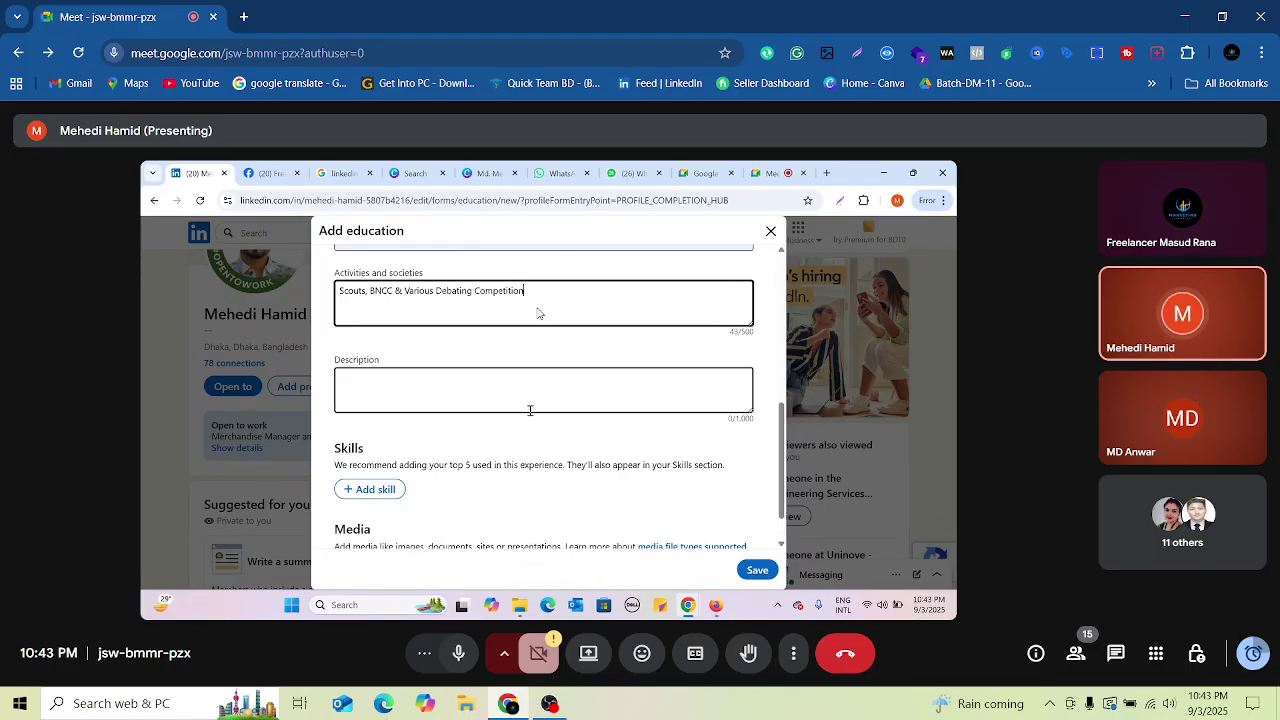
scroll(529, 412, down, 1)
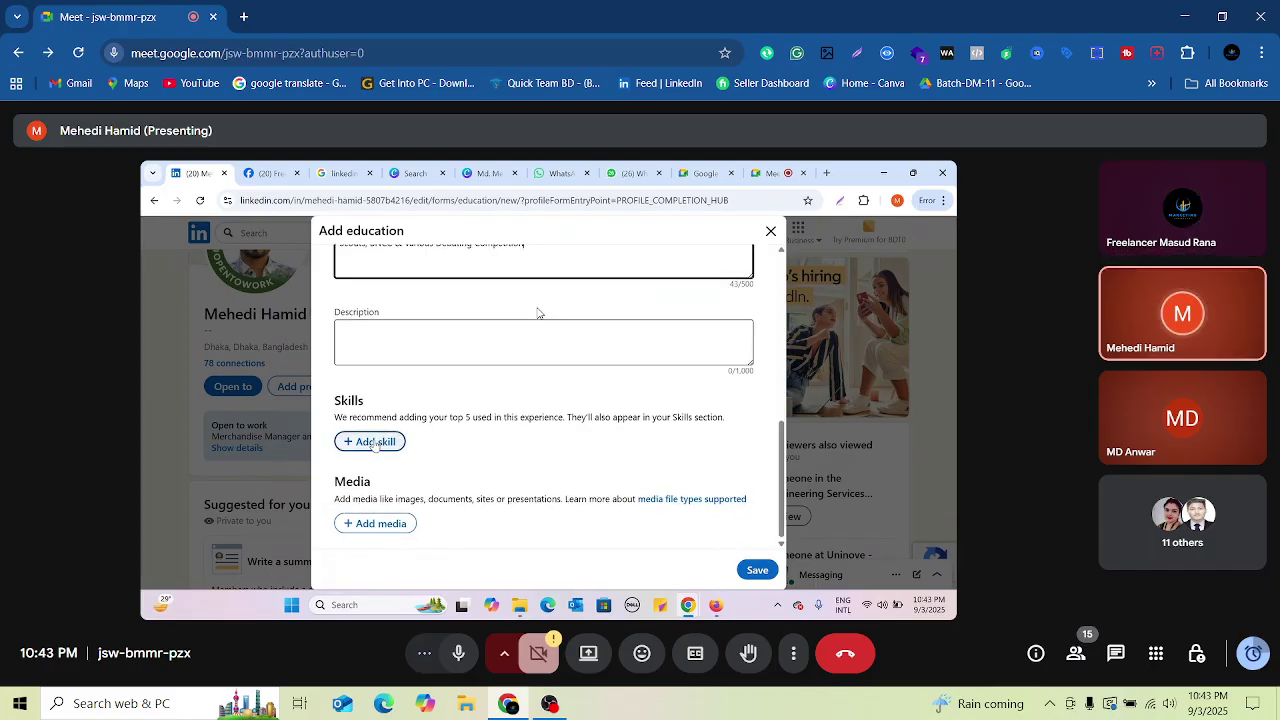
click(375, 442)
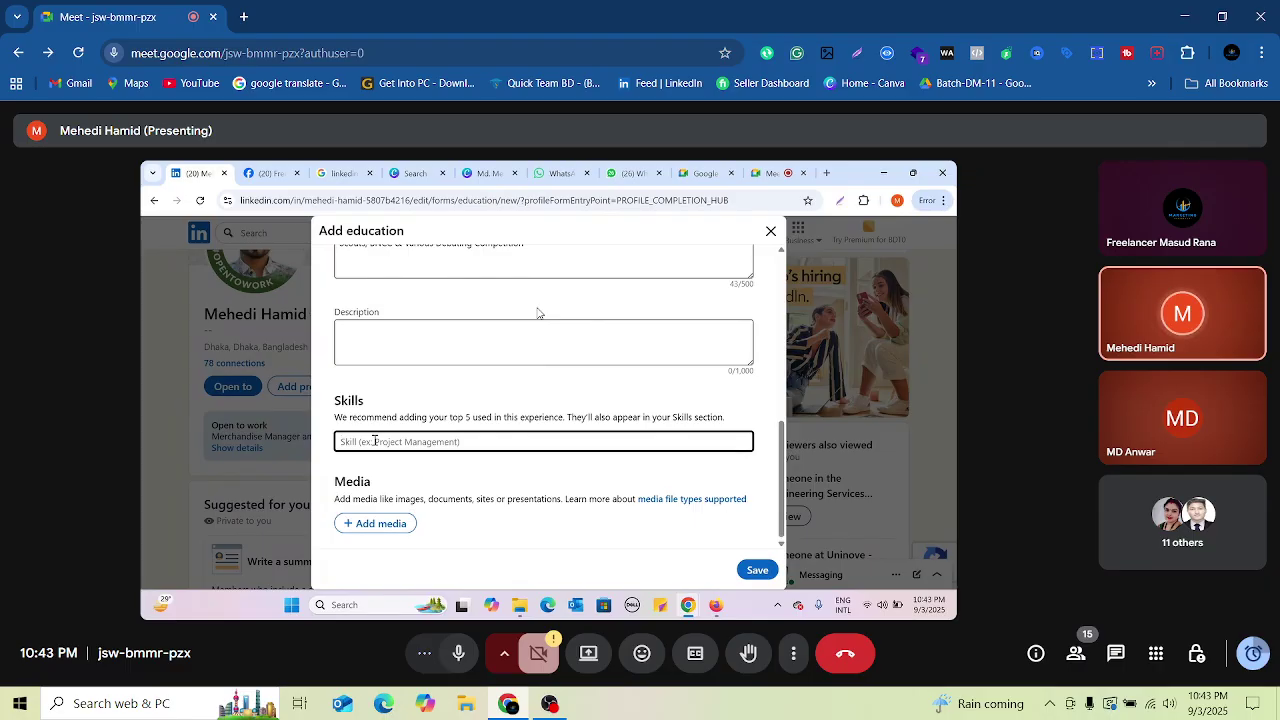
text(s)
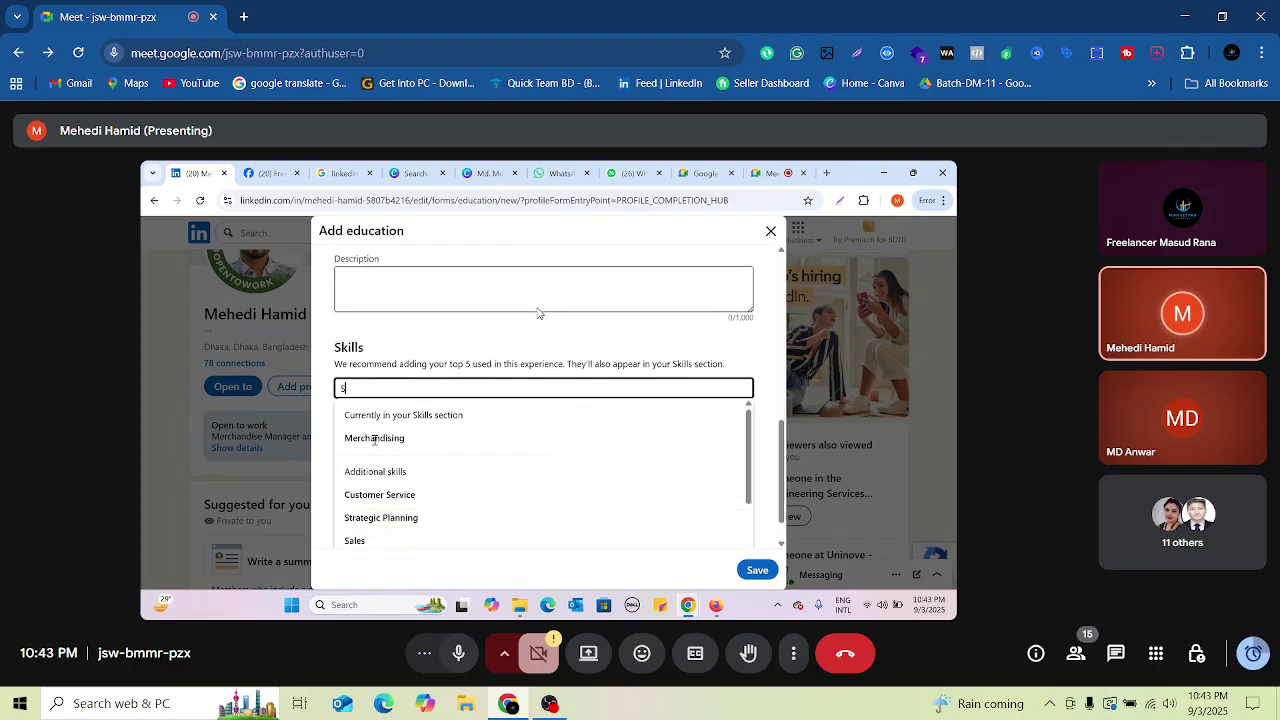
key(BackSpace)
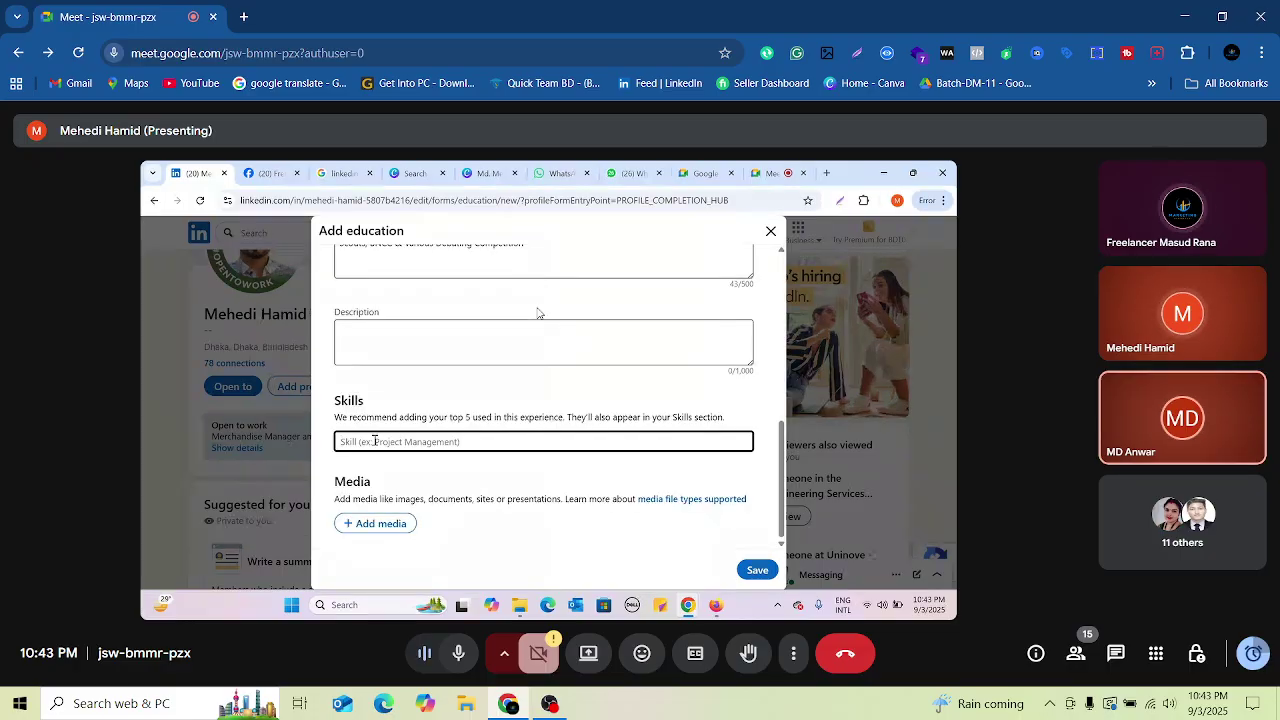
text(Scout)
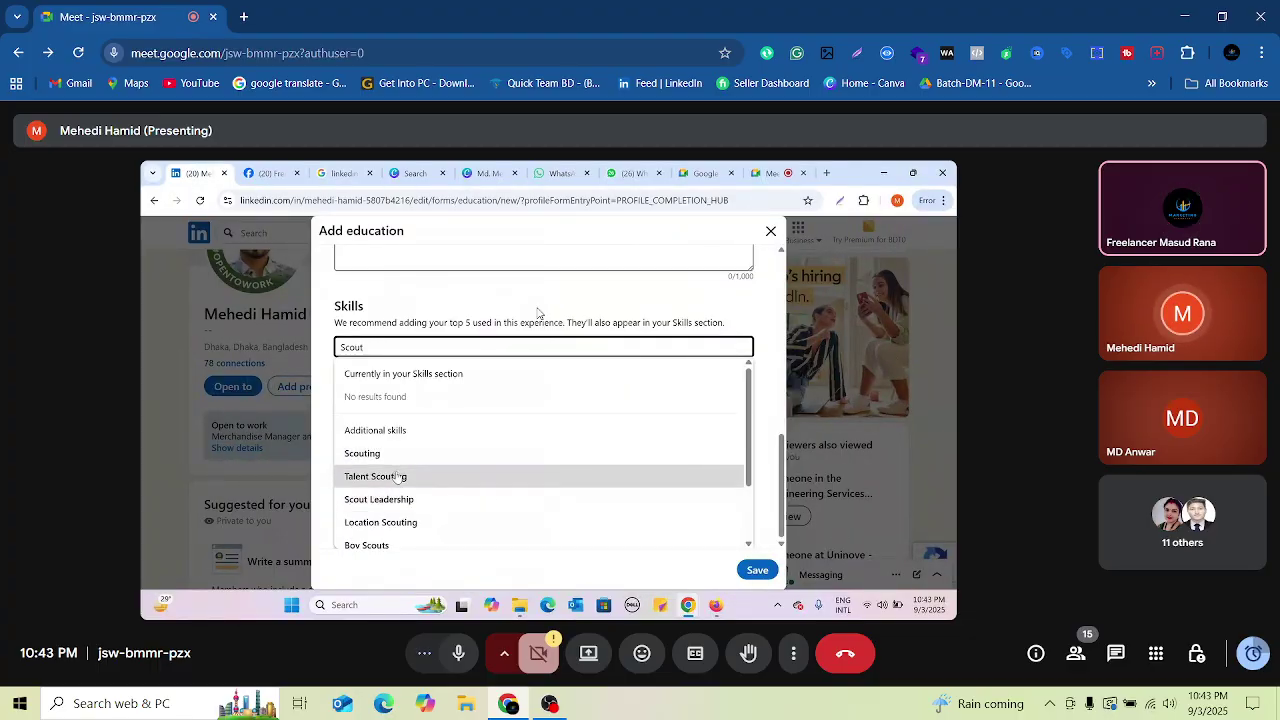
click(381, 458)
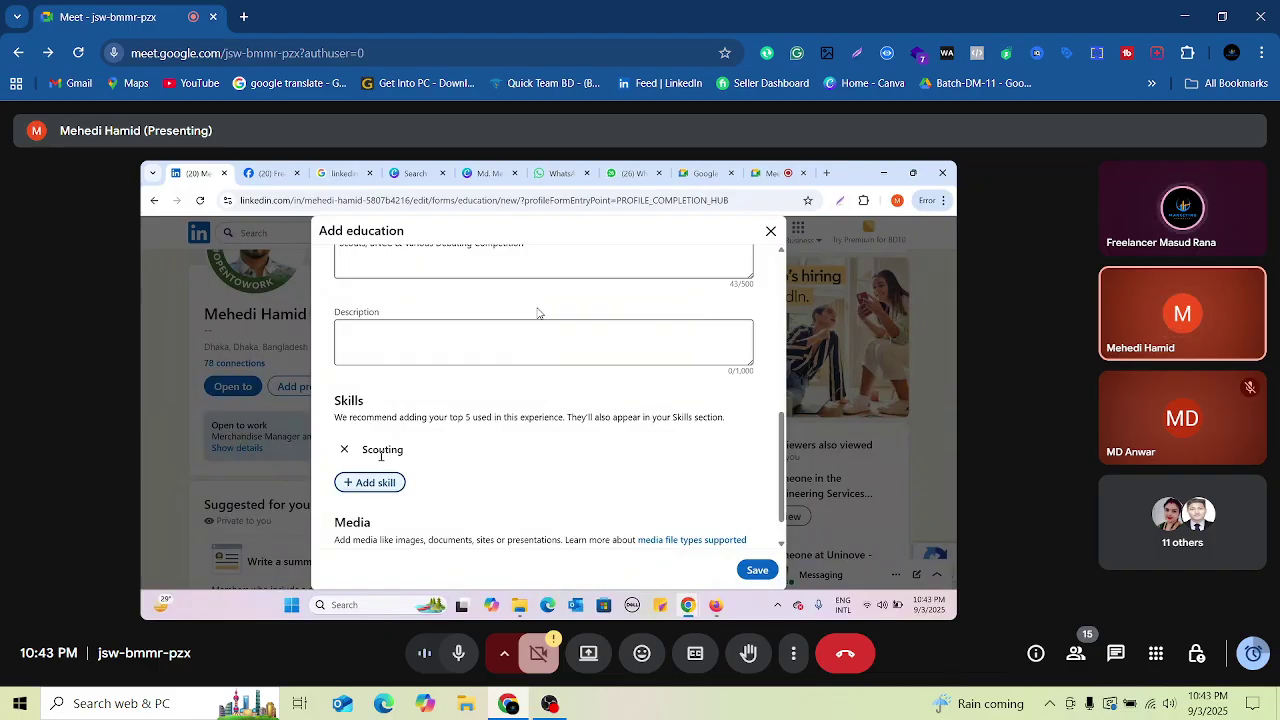
Step: Add BNCC as a second skill and admit the waiting participant to the call
click(388, 484)
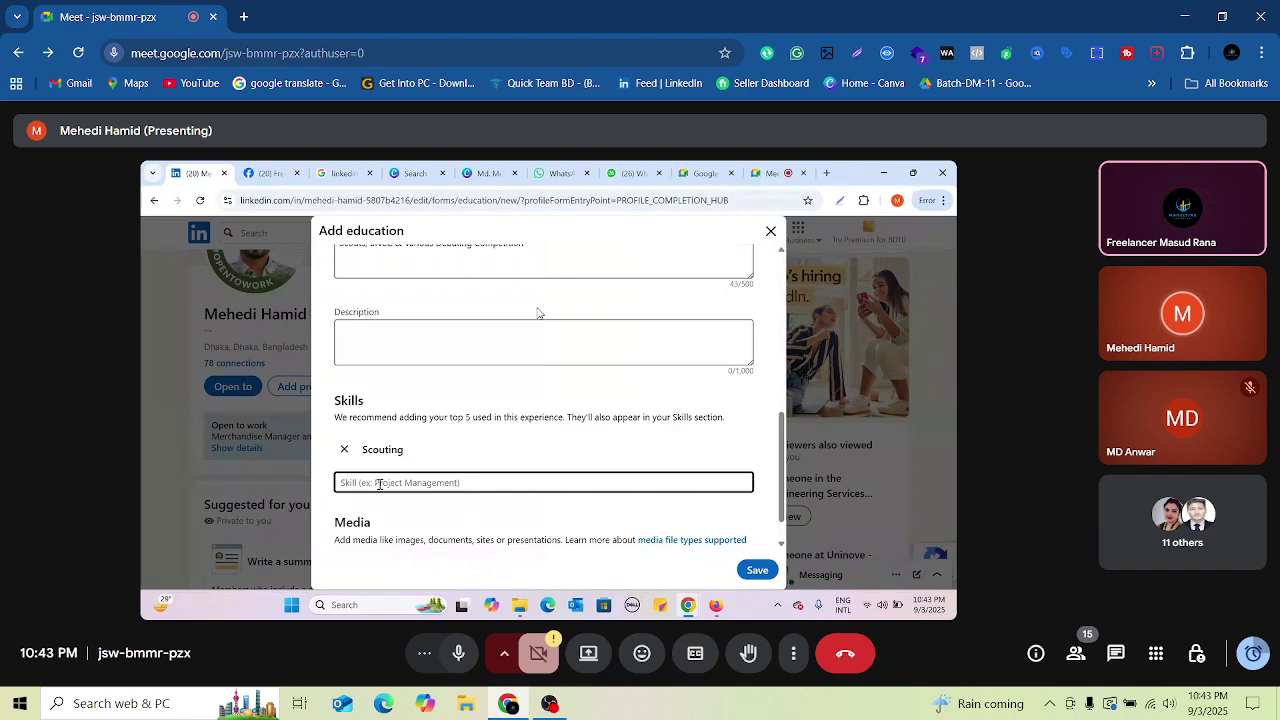
text(BNN)
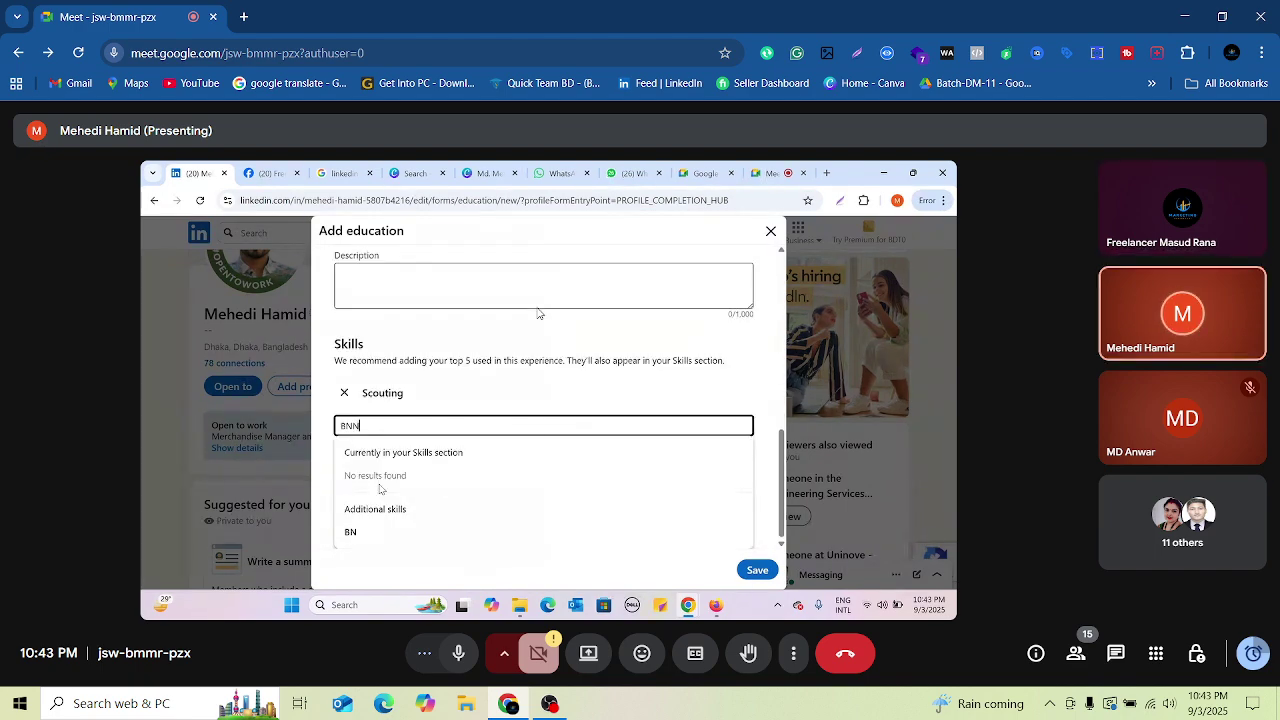
text(CC)
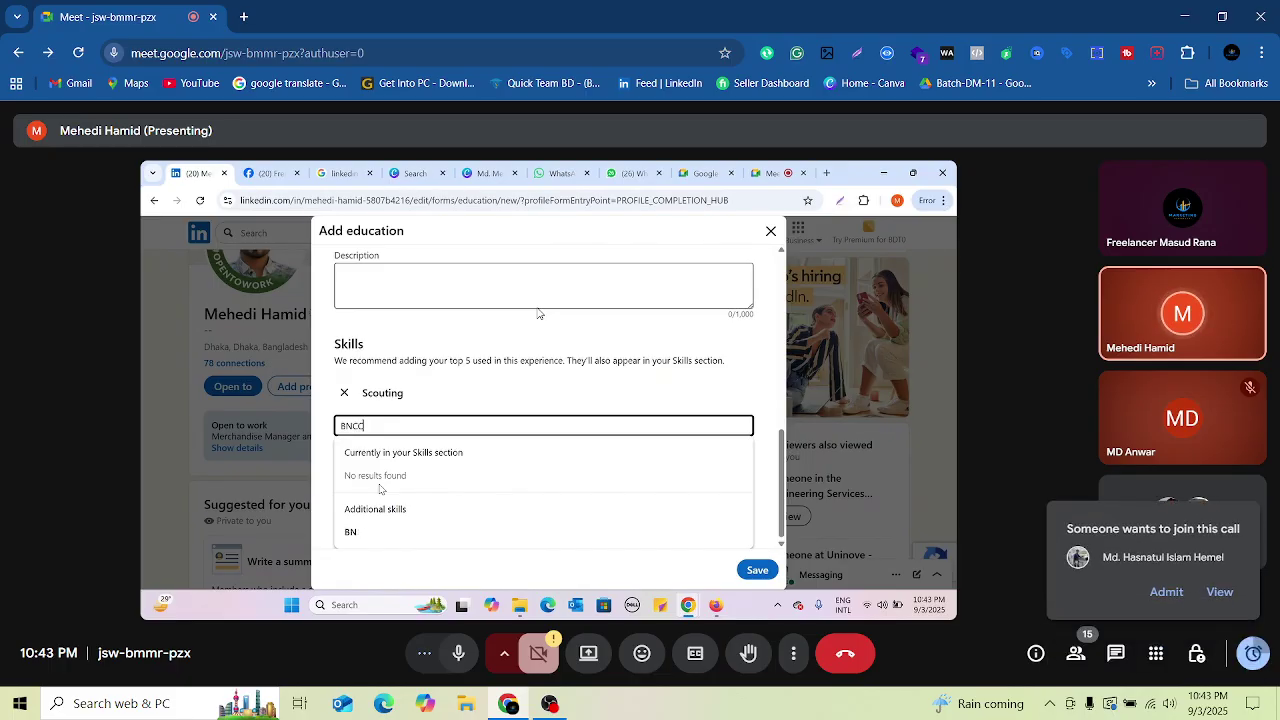
click(357, 532)
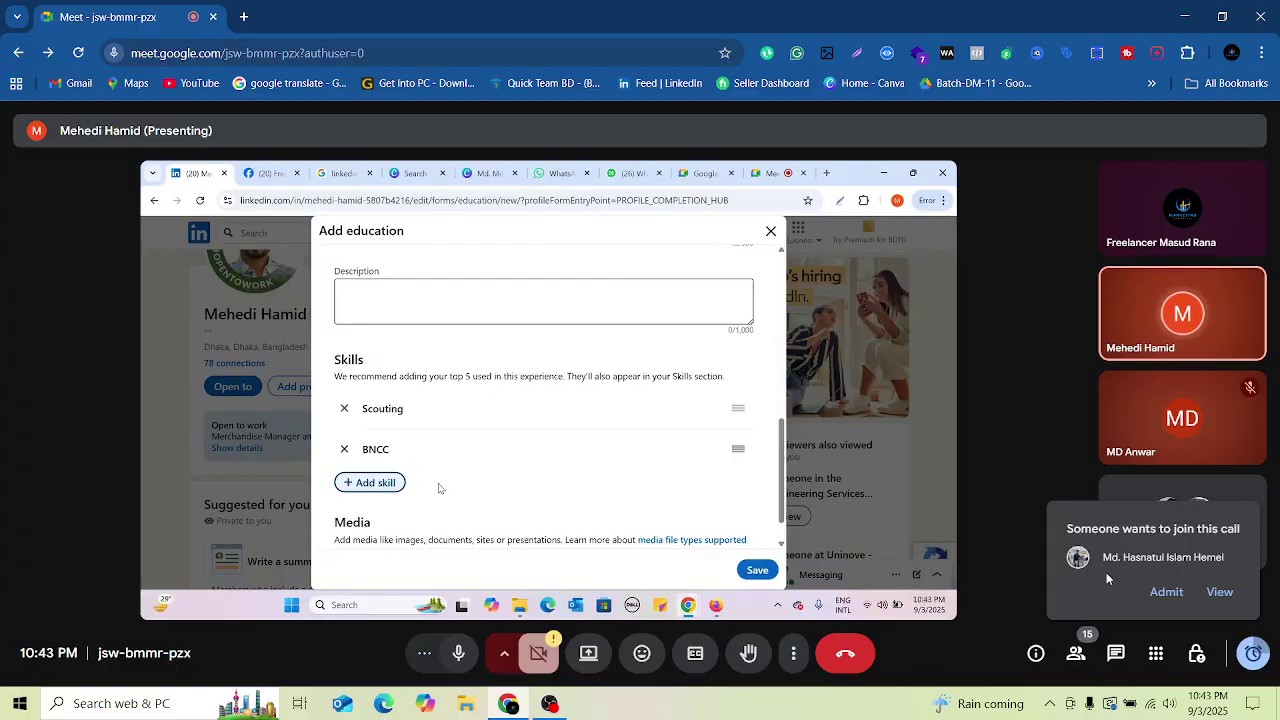
click(1158, 590)
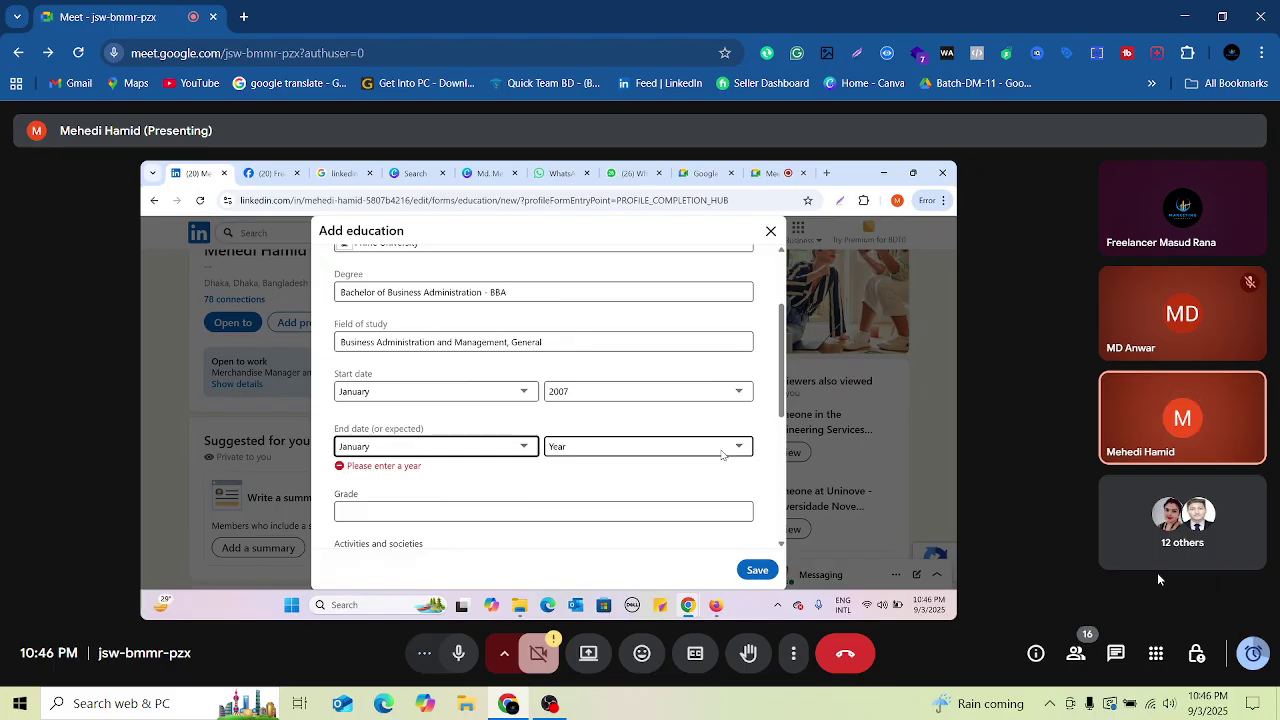
Step: Choose 2011 as the BBA entry's end year, so the dates run 2007–2011
click(718, 450)
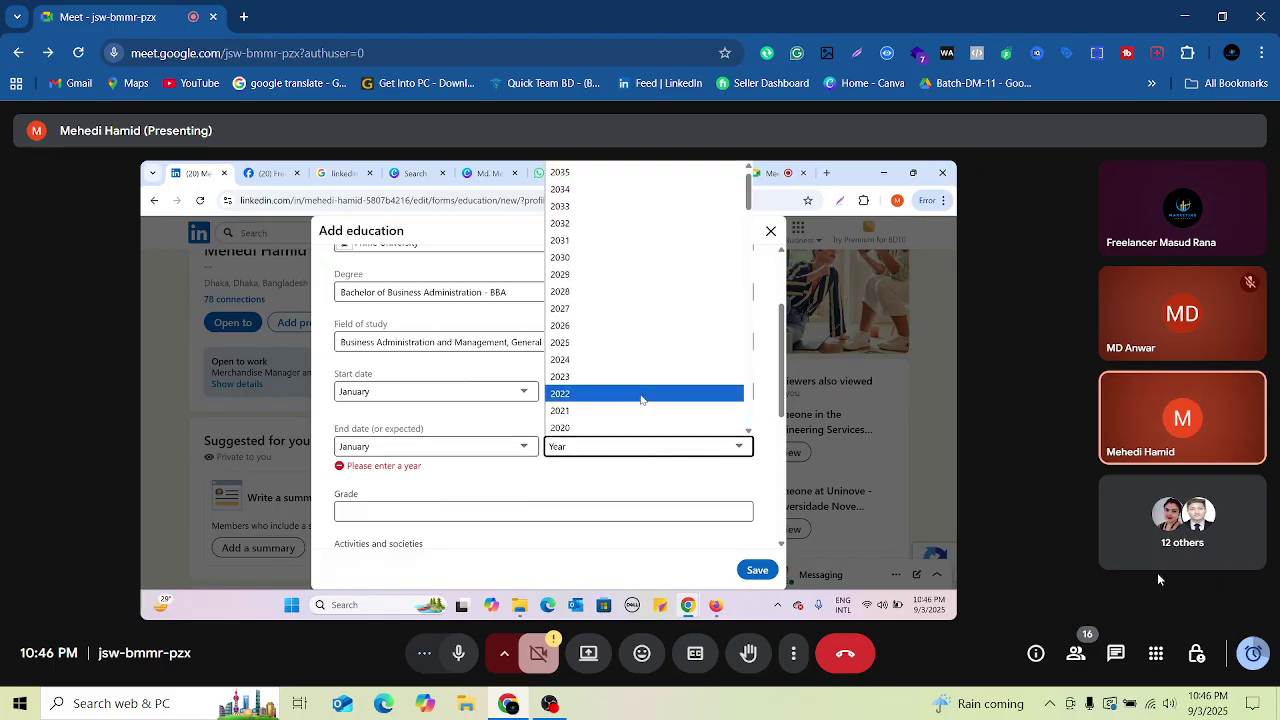
scroll(617, 397, down, 4)
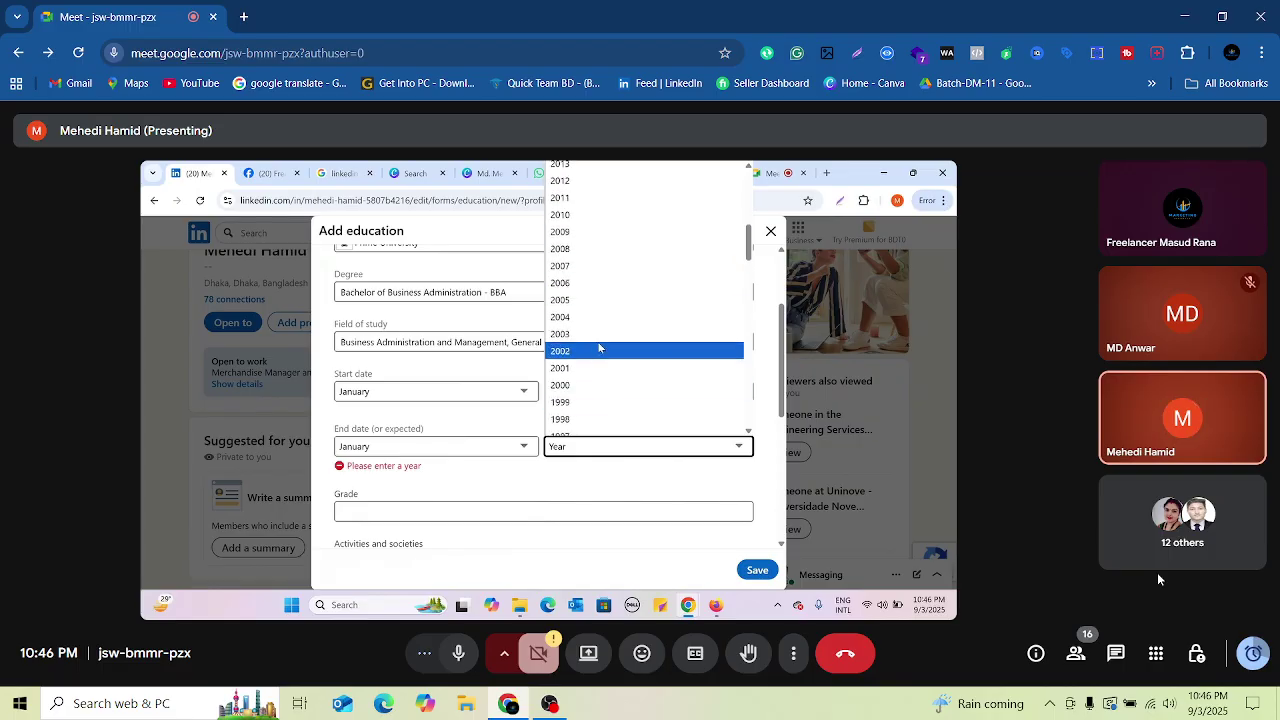
scroll(566, 314, up, 1)
click(567, 326)
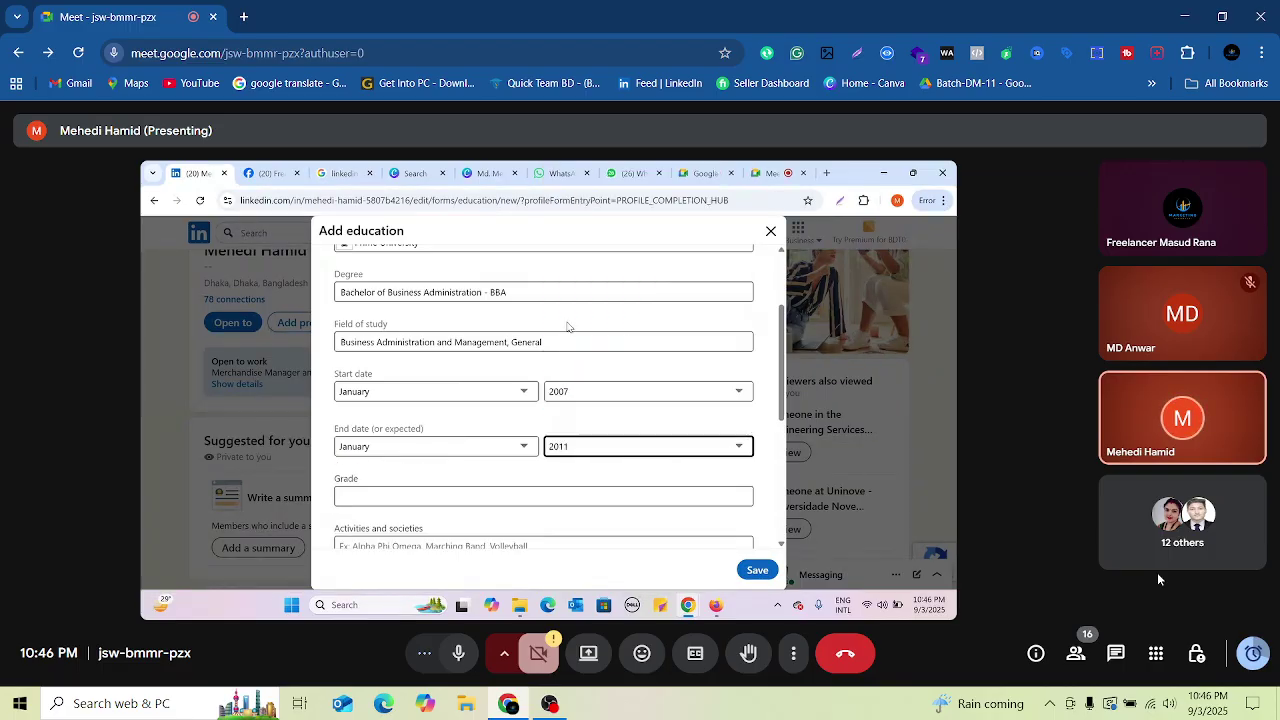
scroll(527, 424, down, 1)
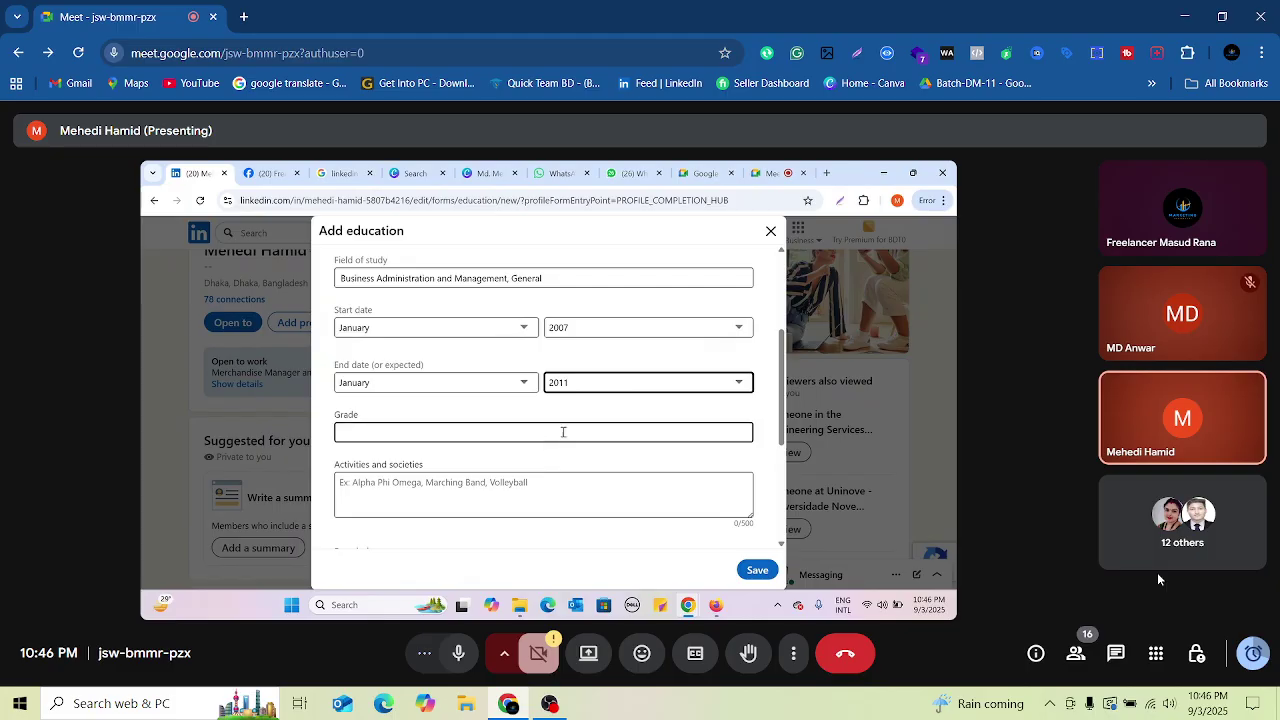
click(461, 433)
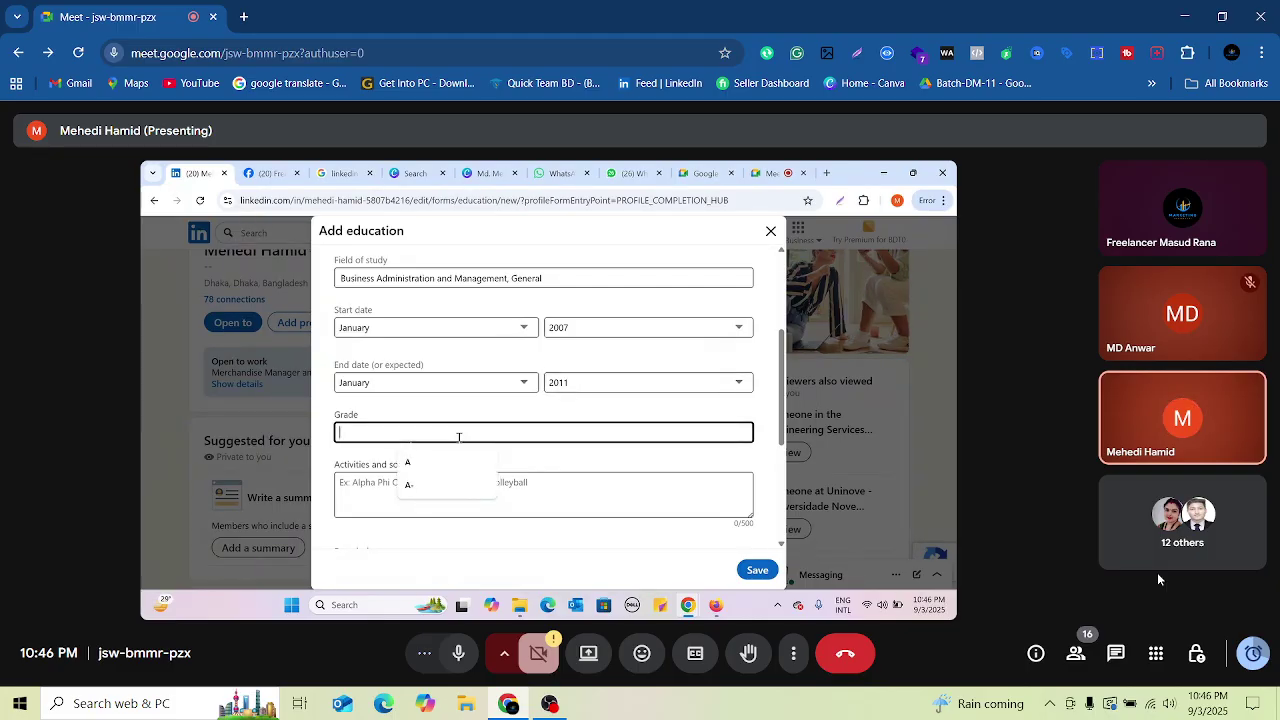
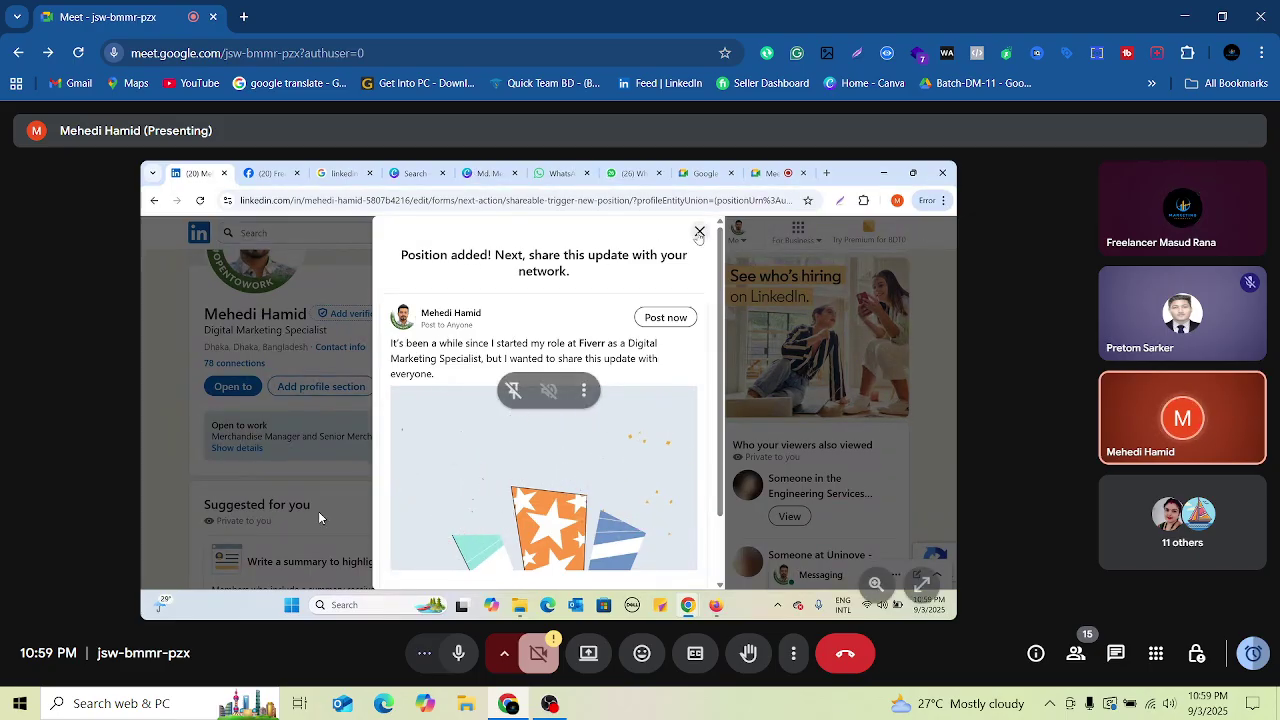
Step: Dismiss the position-shared prompt and open the Core sections to reach Add services
click(699, 231)
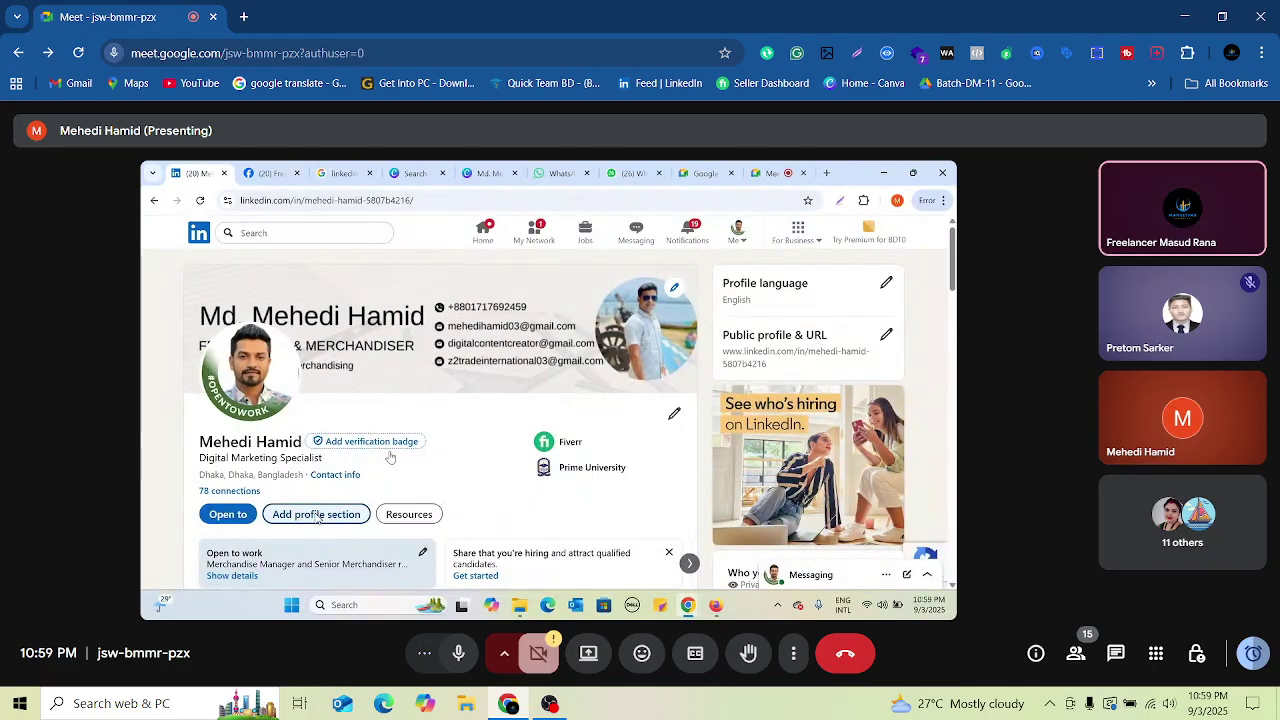
click(344, 512)
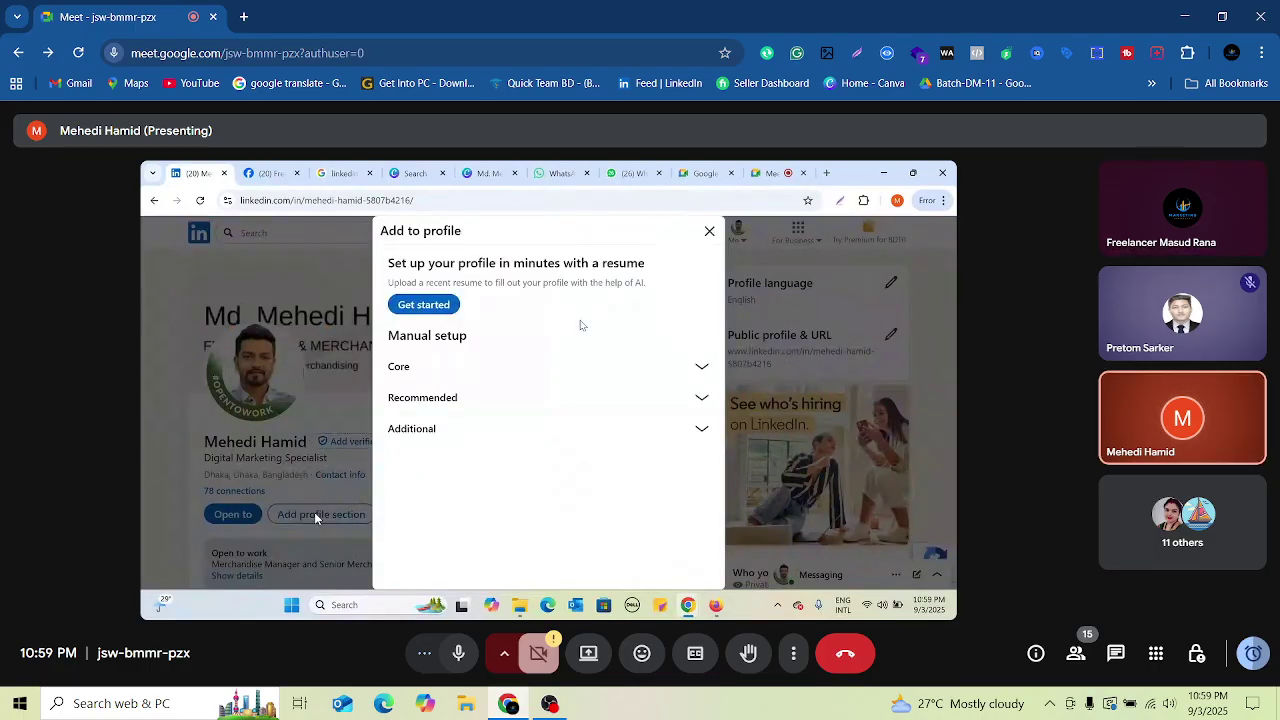
click(701, 366)
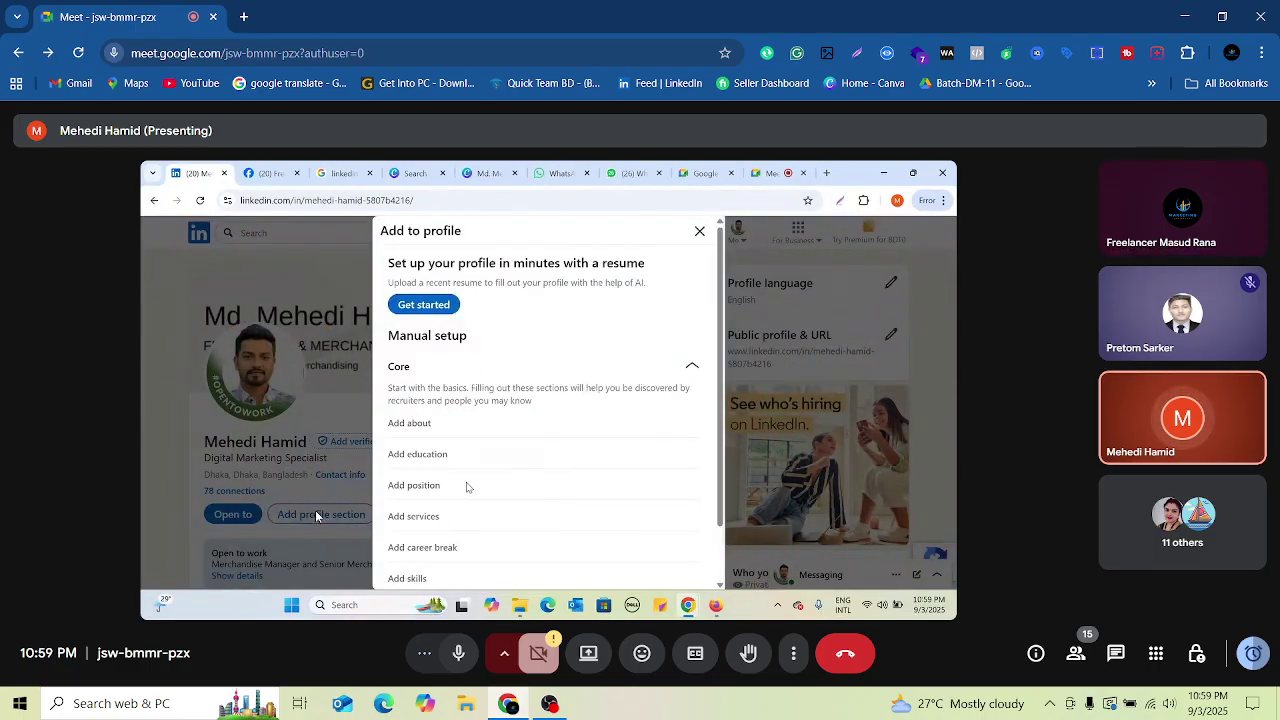
scroll(466, 486, down, 1)
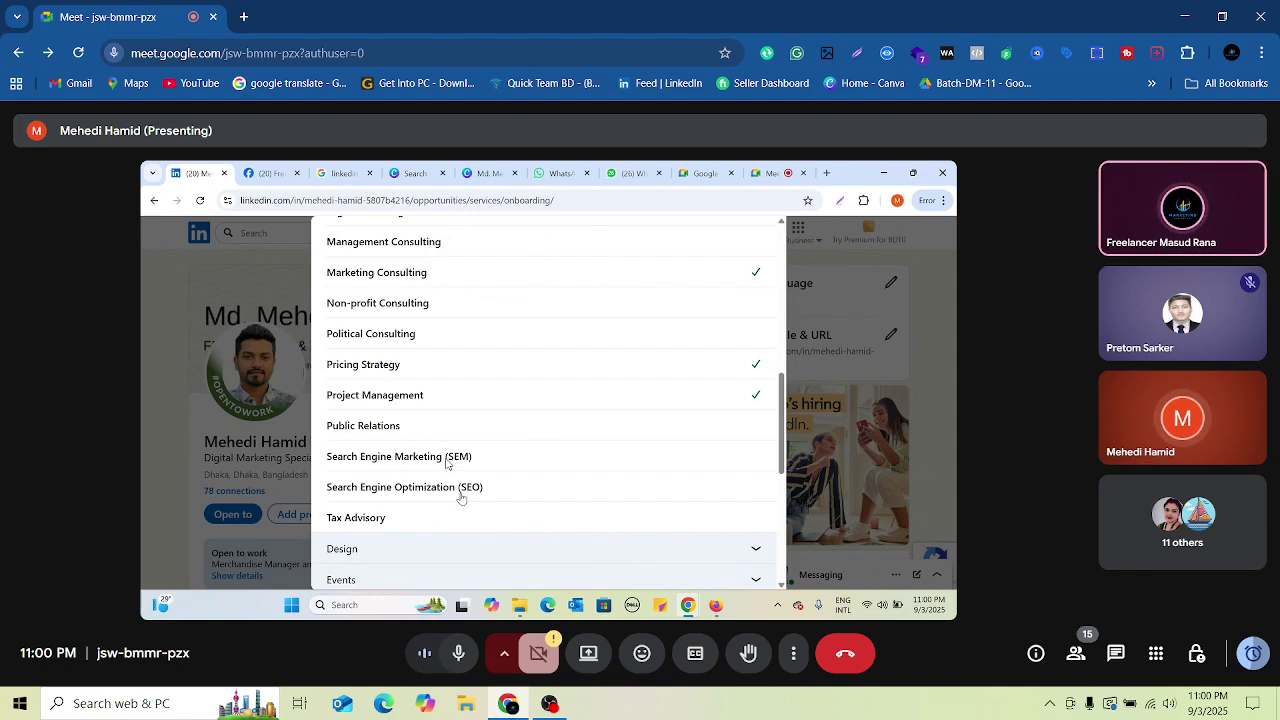
Step: Tick Marketing Consulting, Pricing Strategy and Project Management under Consulting services
mouse_move(526, 372)
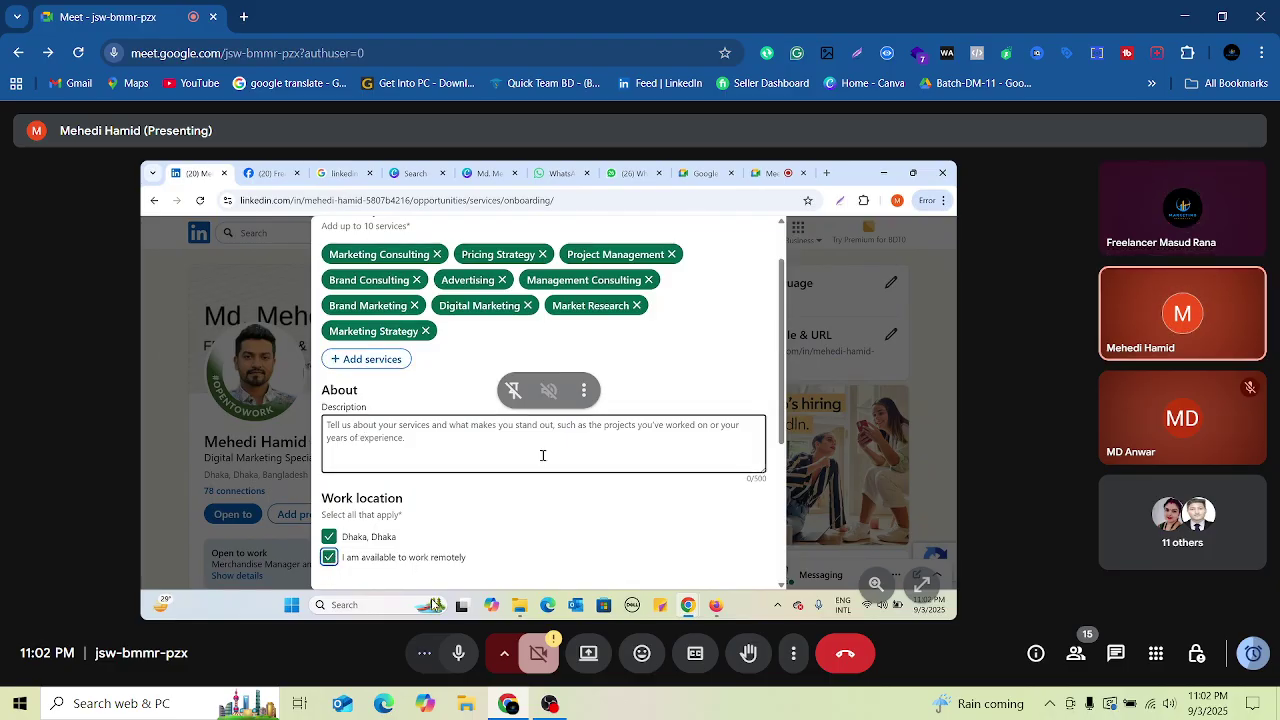
Step: Briefly mute and then unmute your own microphone in the call
click(447, 661)
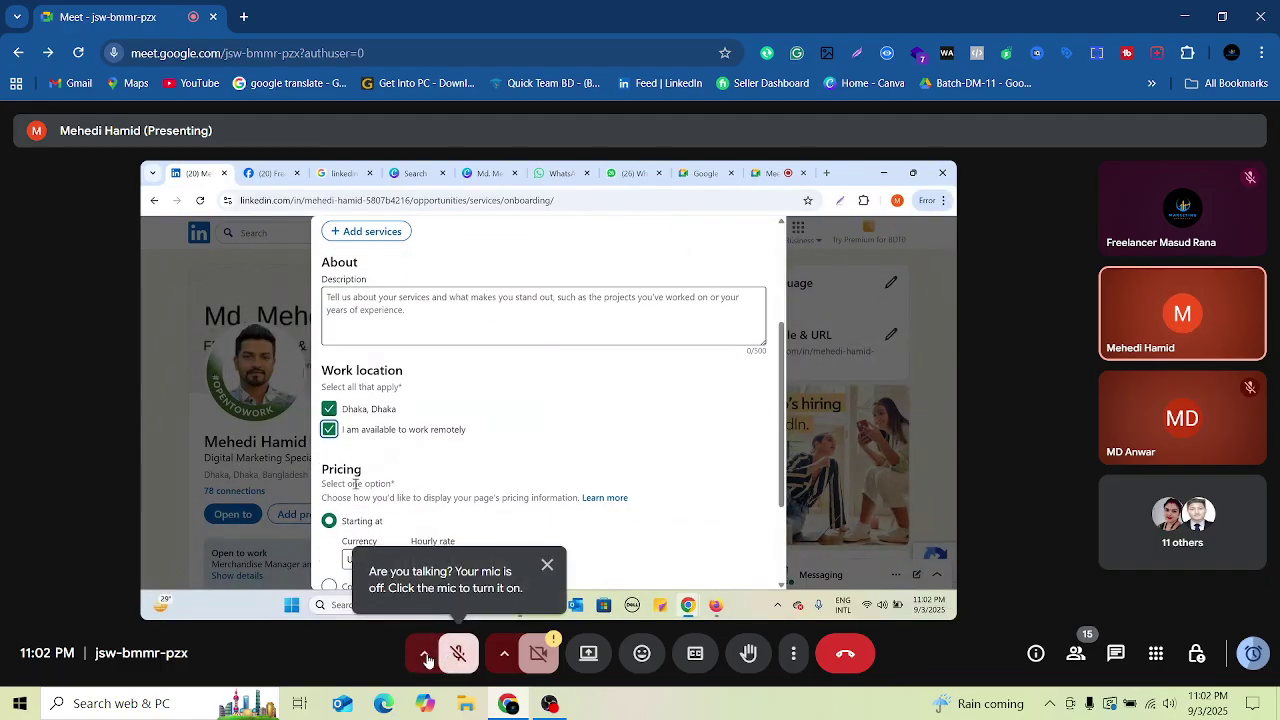
click(447, 655)
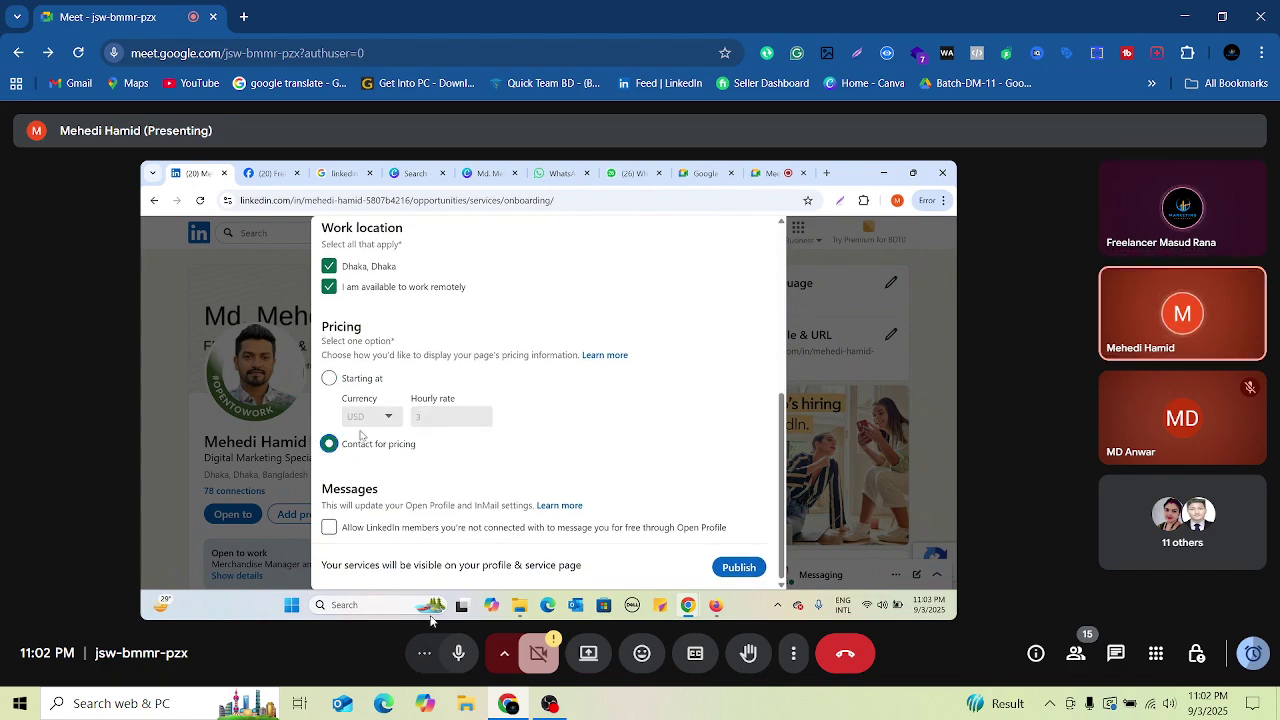
mouse_move(559, 430)
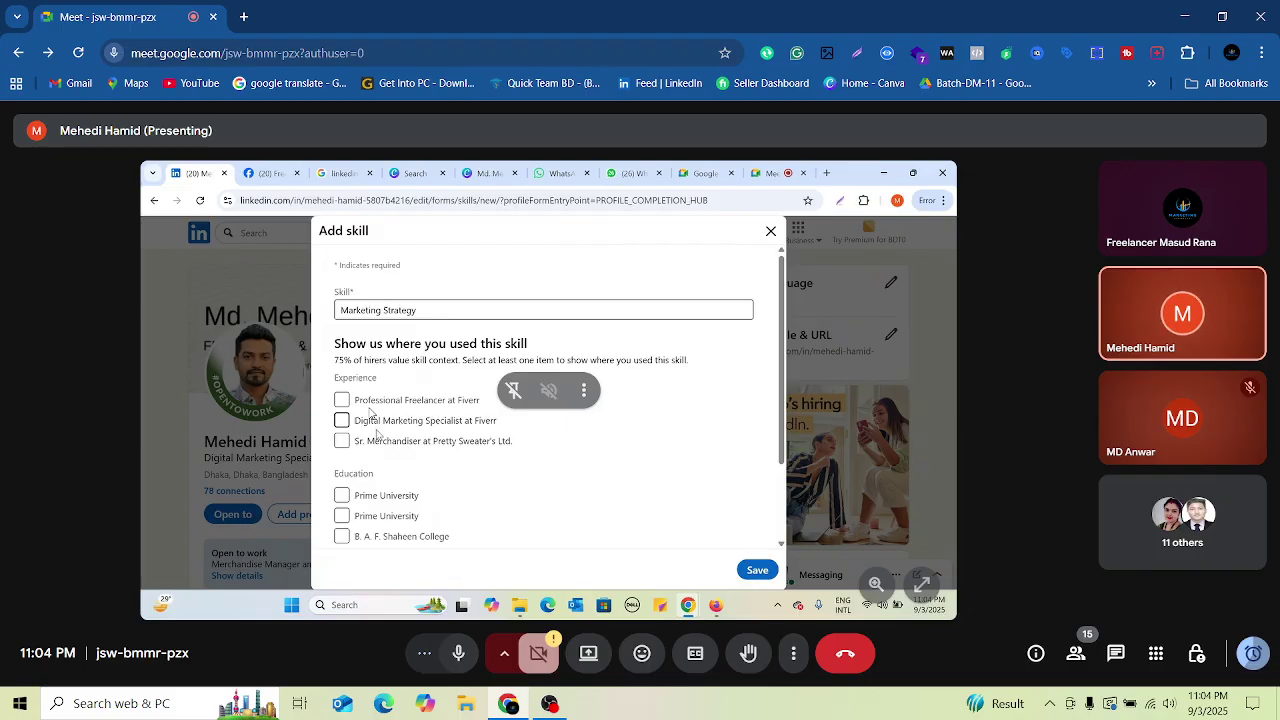
Step: Link Marketing Strategy to the Professional Freelancer at Fiverr experience and save it
click(343, 400)
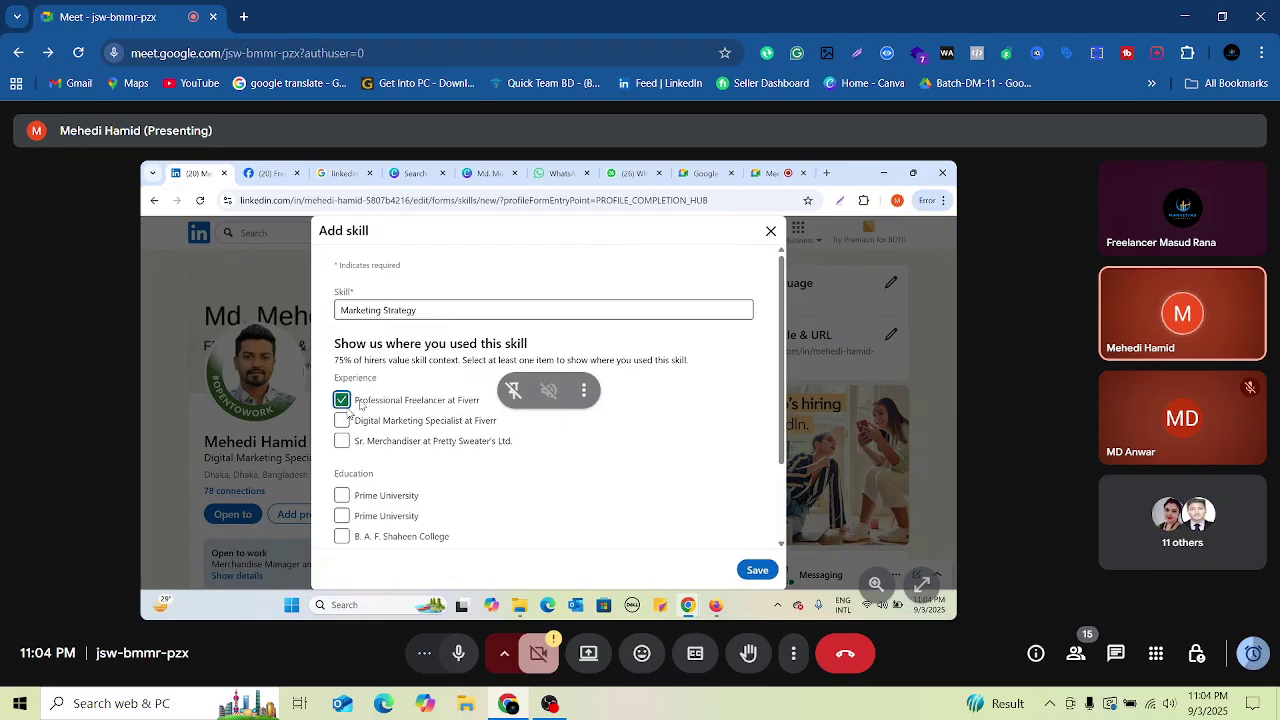
scroll(346, 412, down, 2)
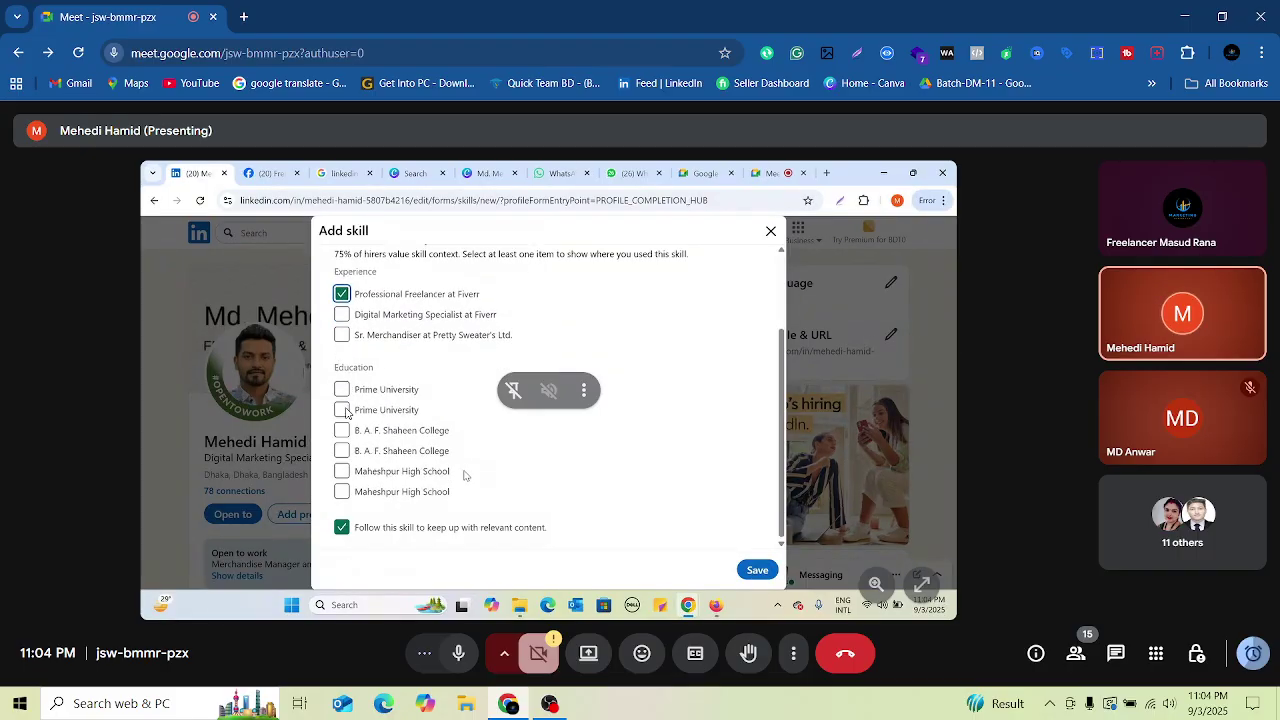
scroll(346, 412, up, 2)
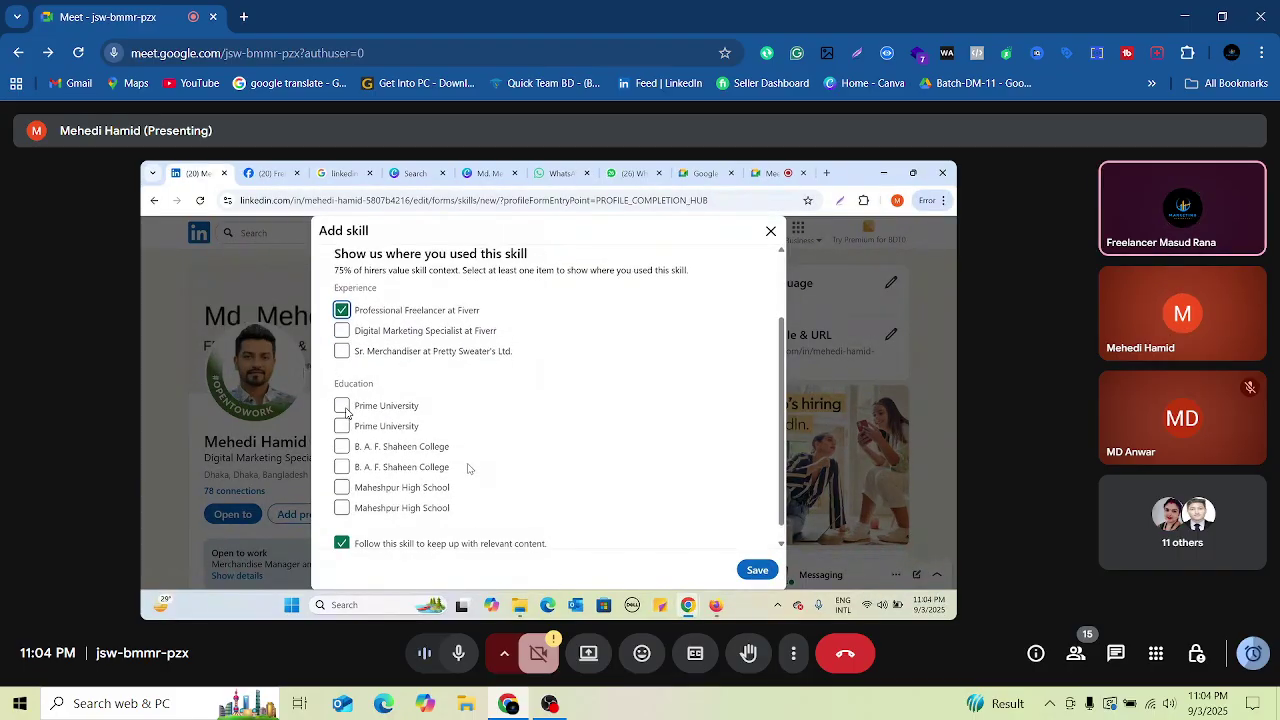
click(763, 572)
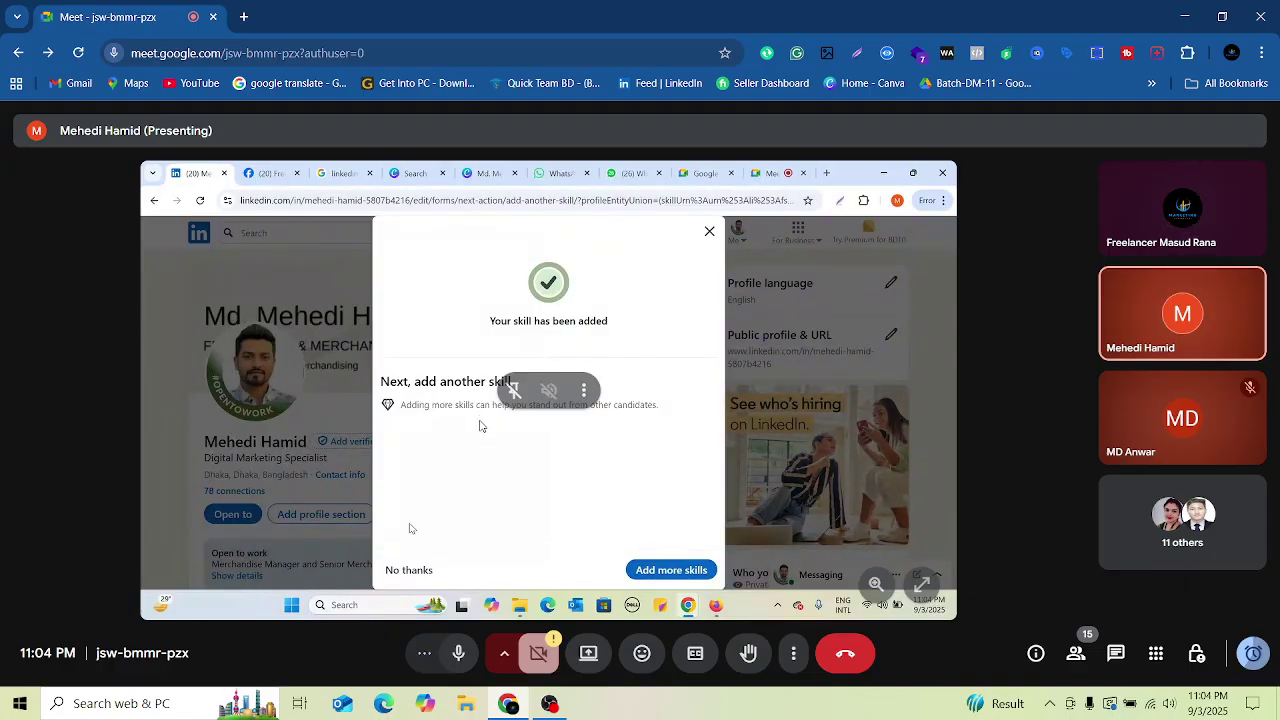
Step: Search 'Digital', choose Digital Marketing, tie it to the Fiverr freelancer role, and save
click(640, 568)
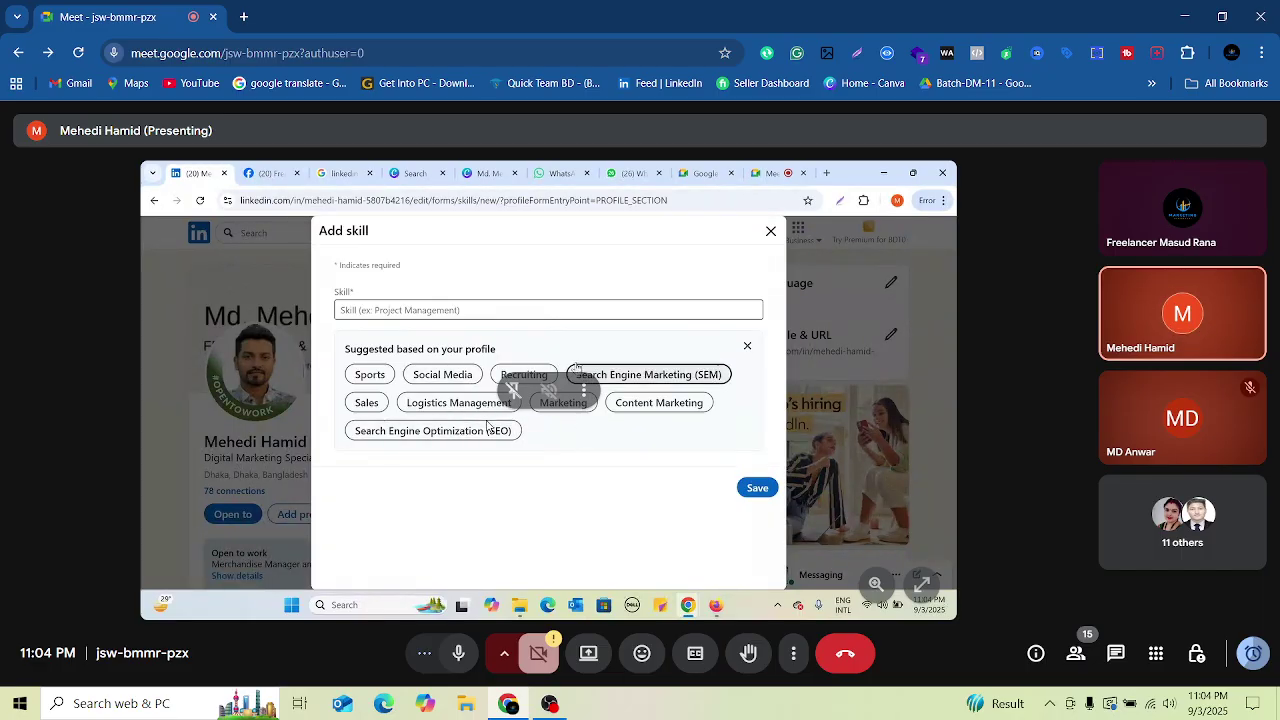
click(452, 311)
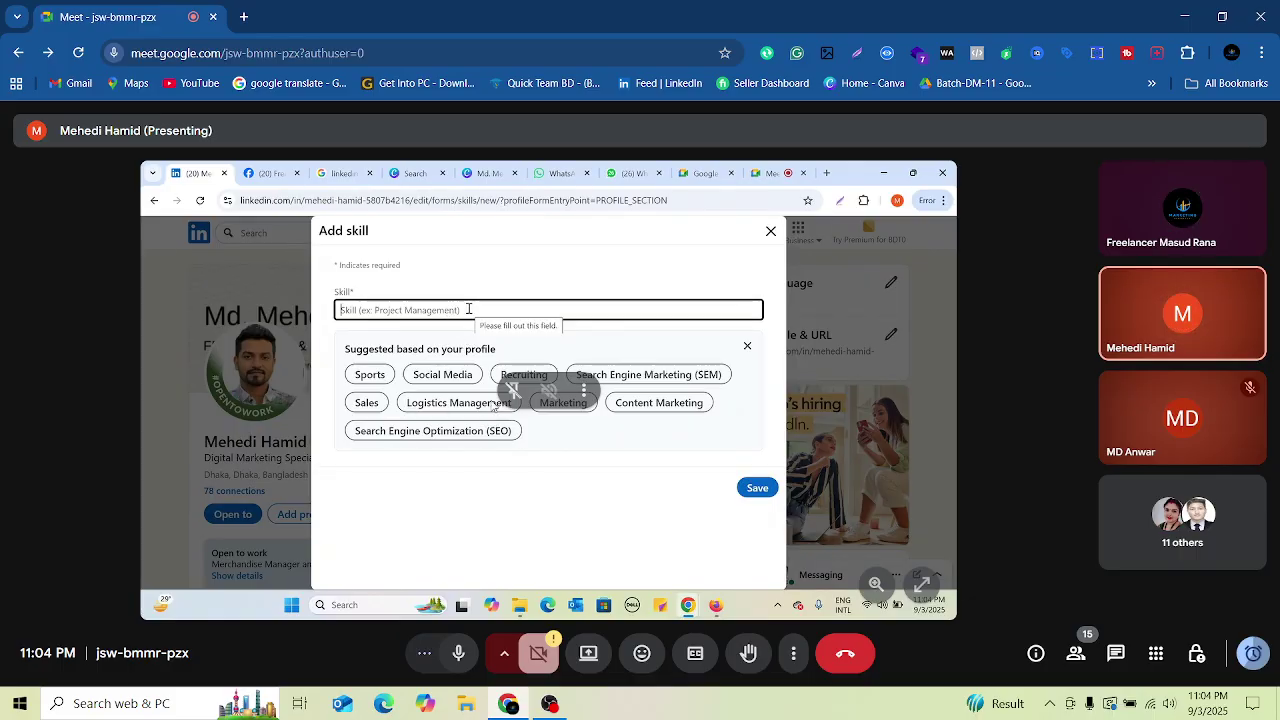
text(Digital)
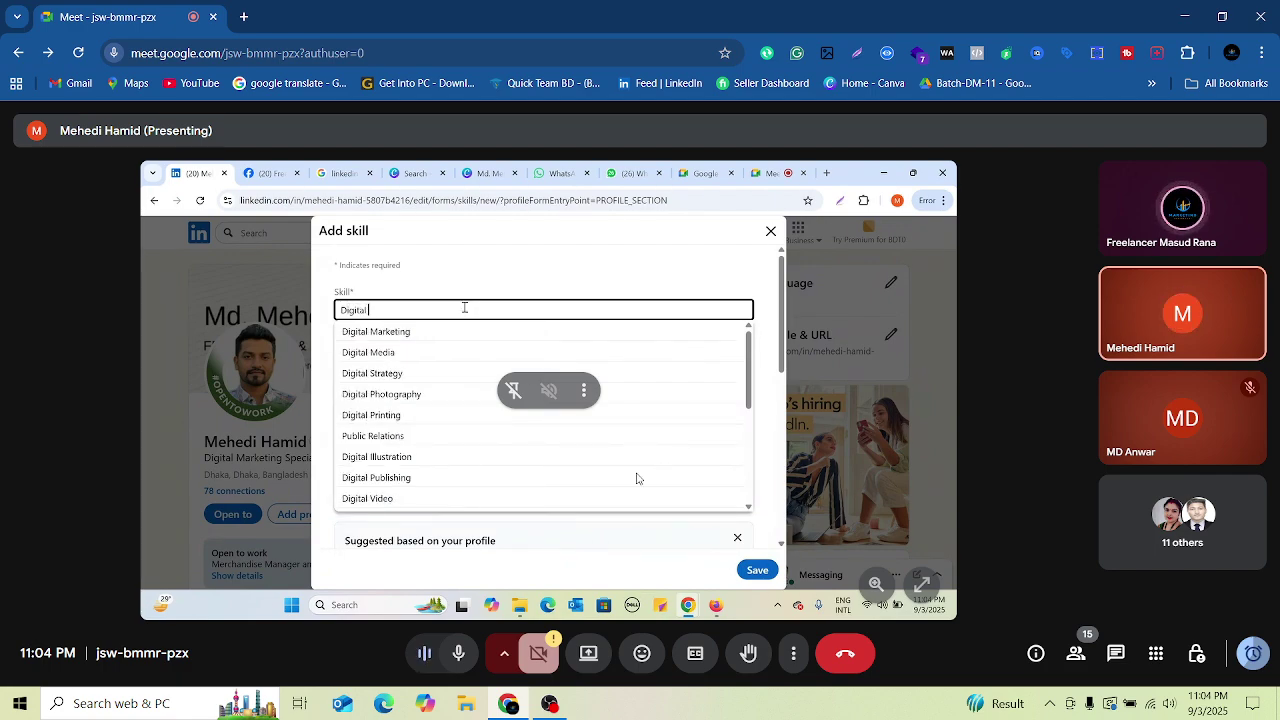
click(378, 334)
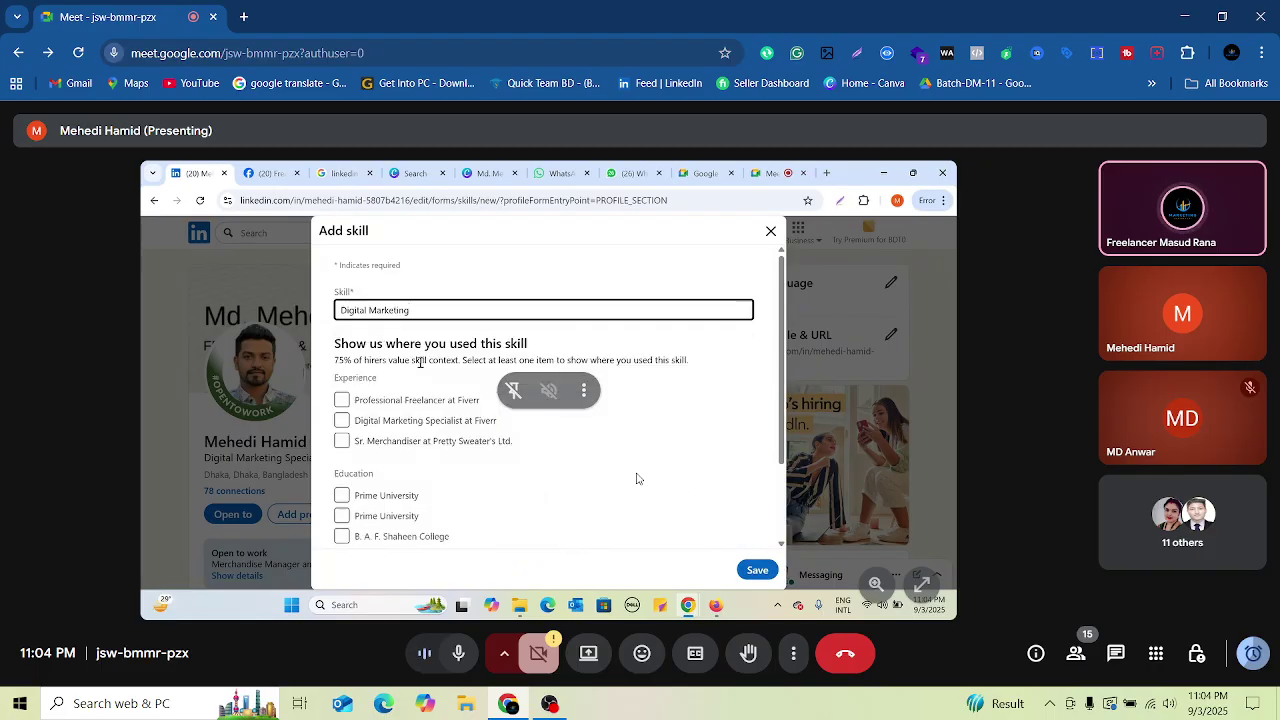
click(405, 403)
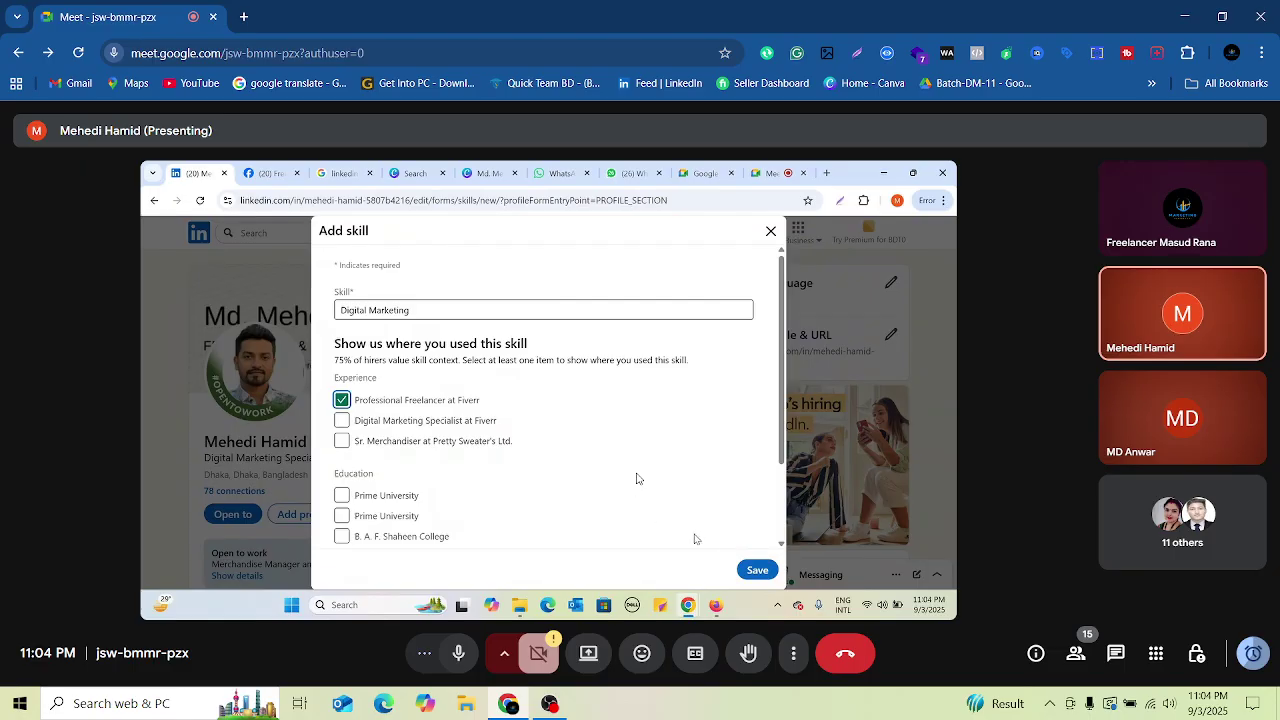
click(757, 571)
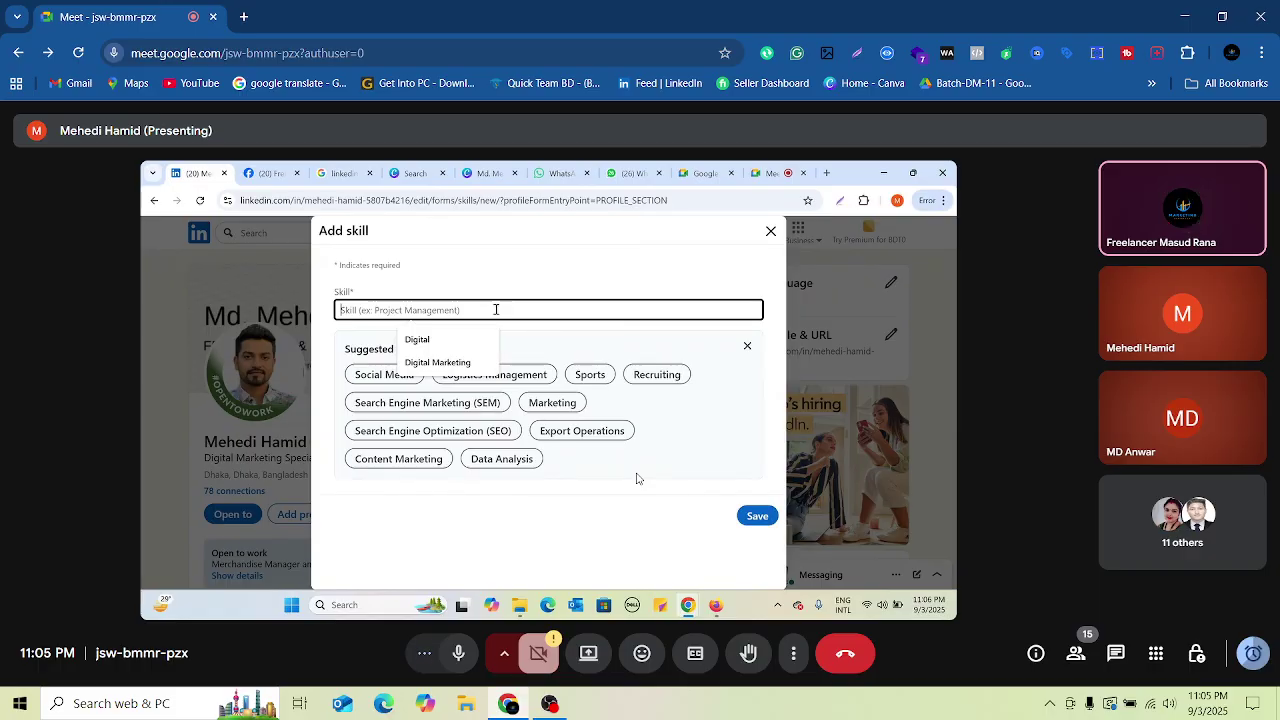
text(Digita)
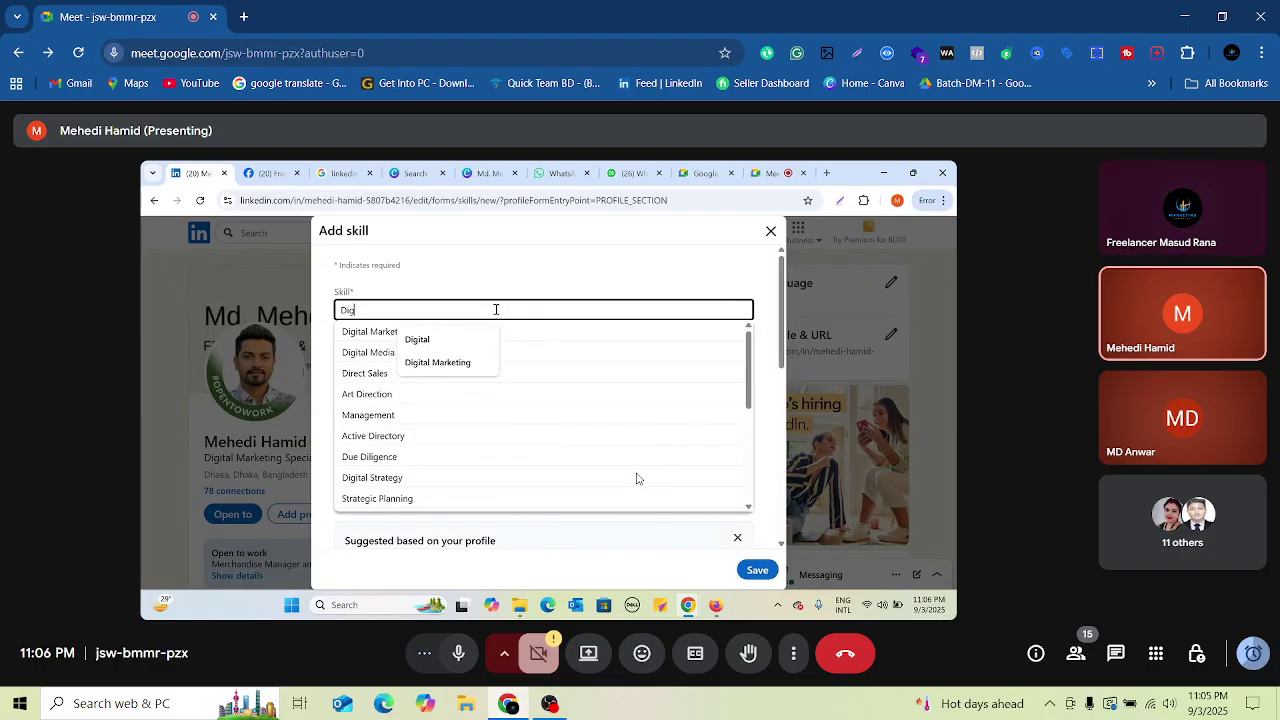
text(l)
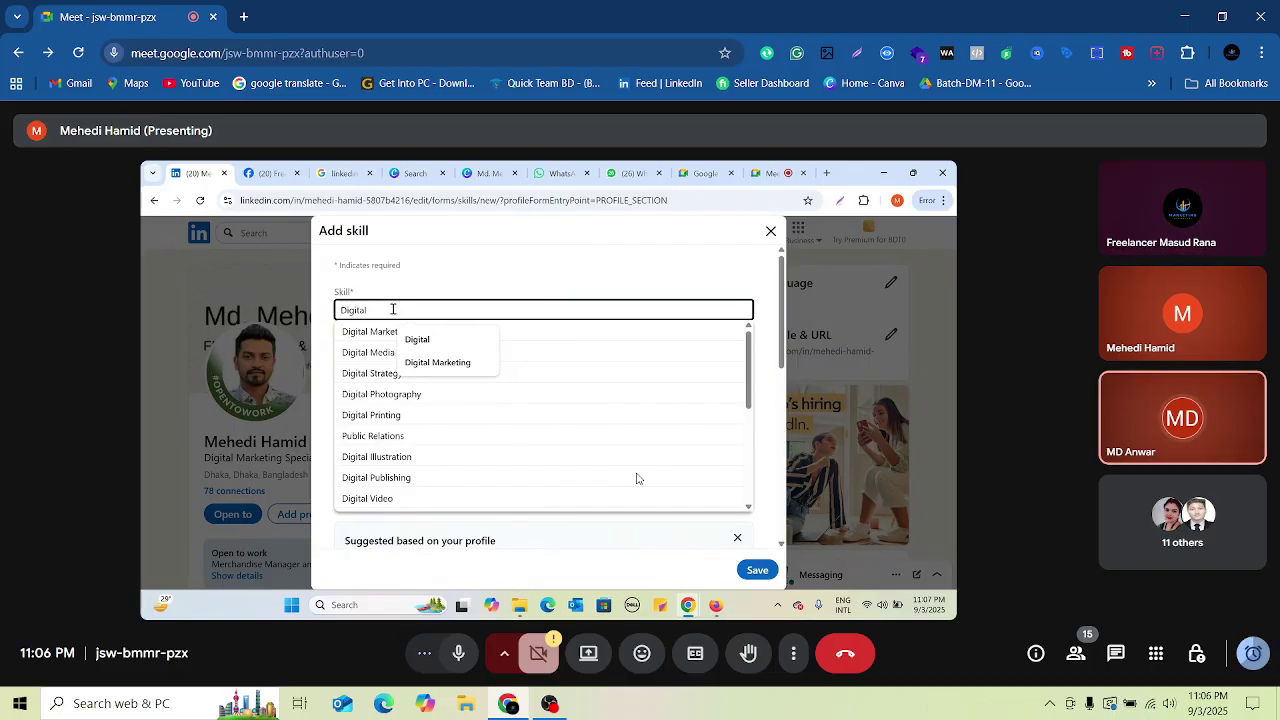
key(ctrl+a)
key(BackSpace)
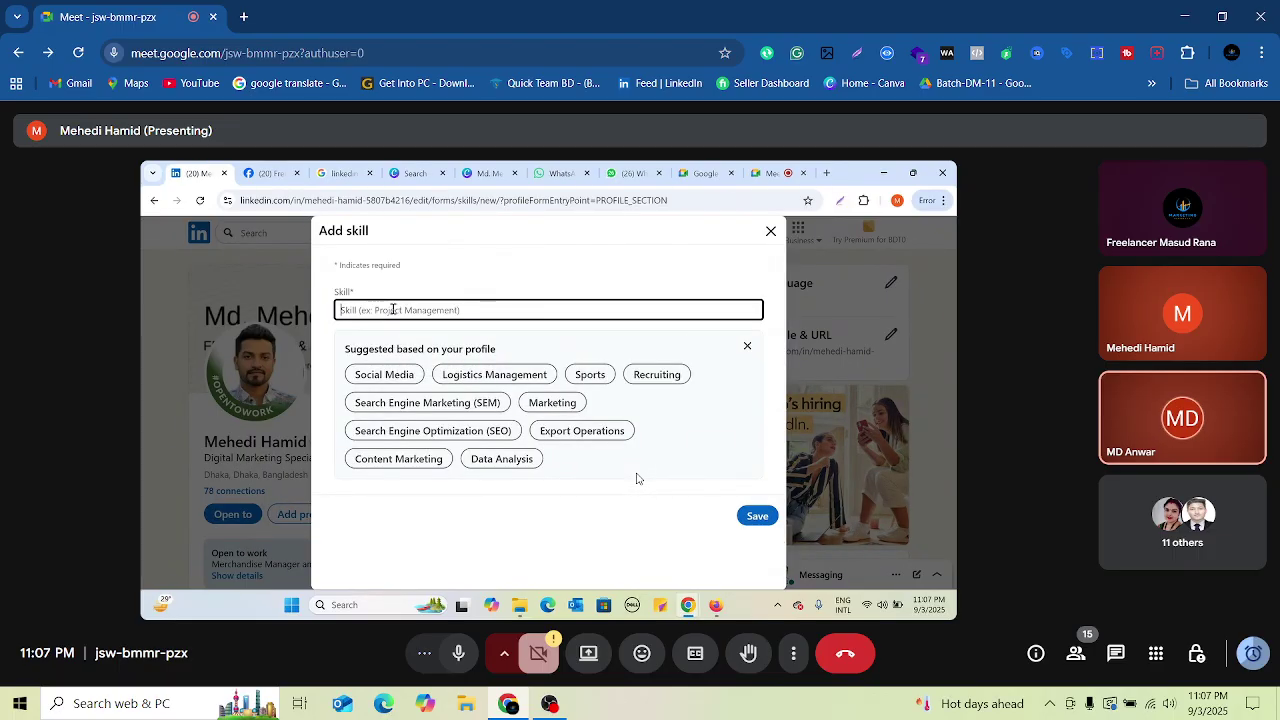
text(B)
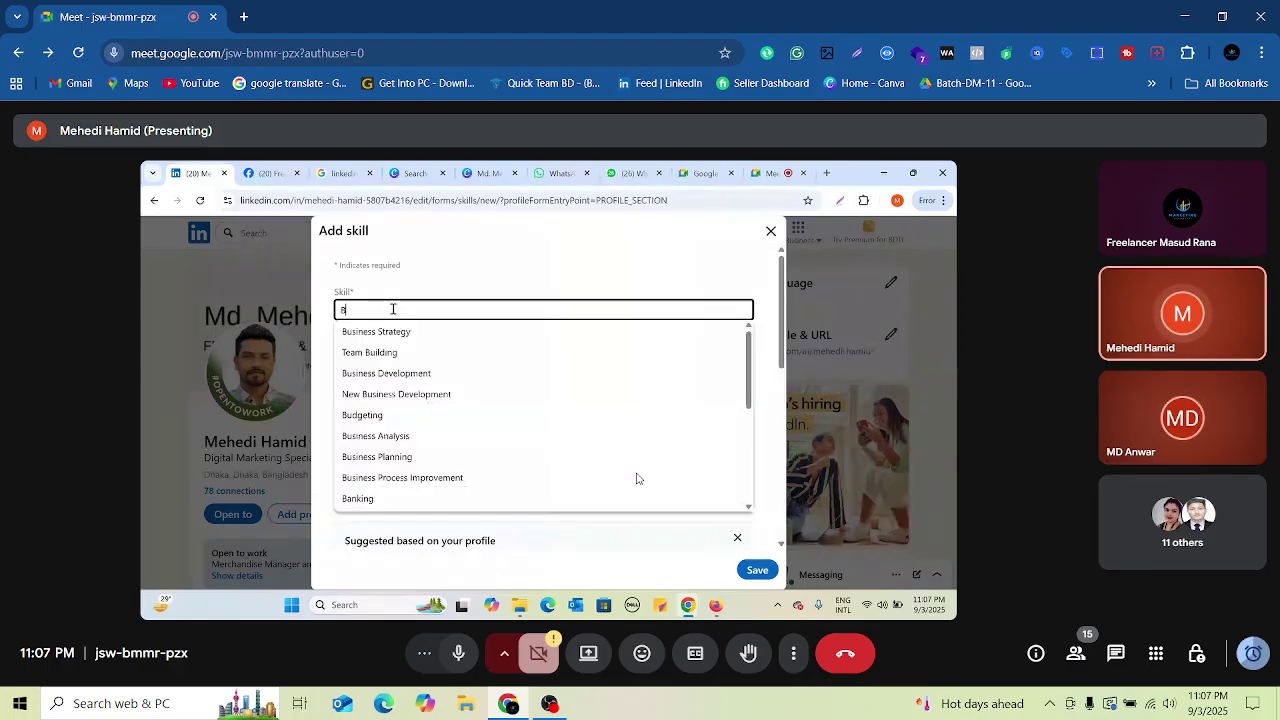
text(us)
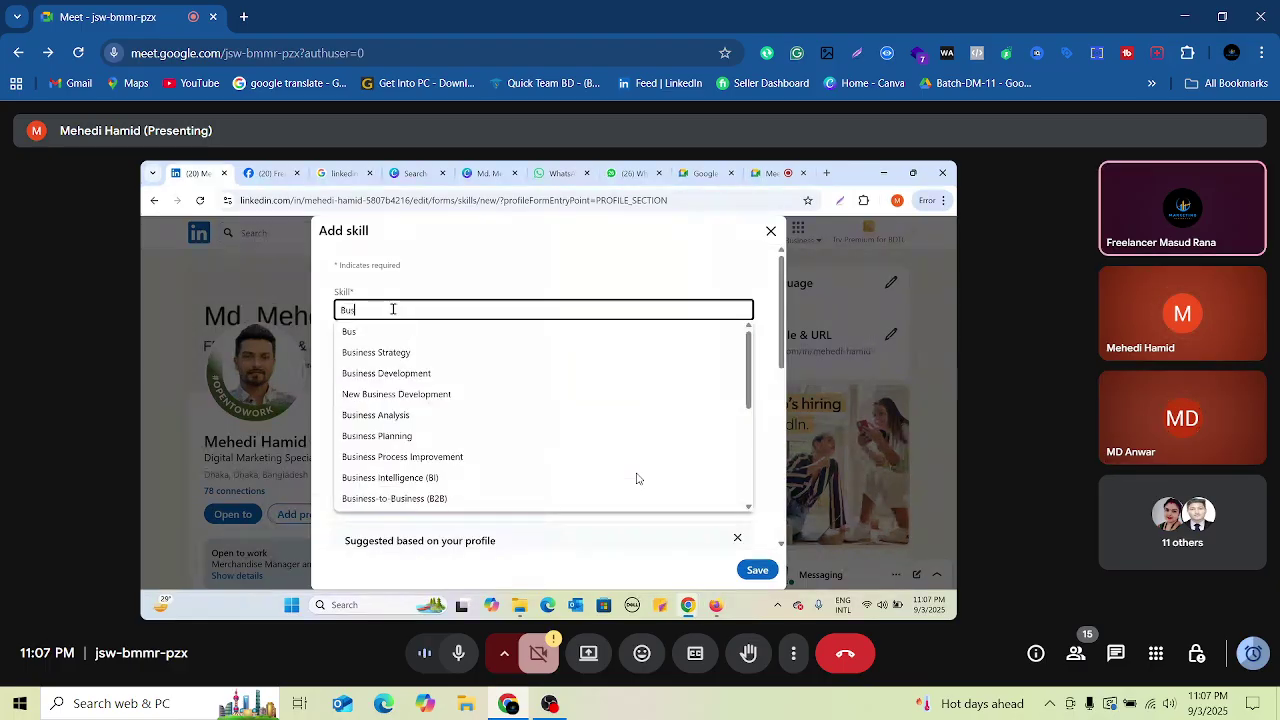
text(iness)
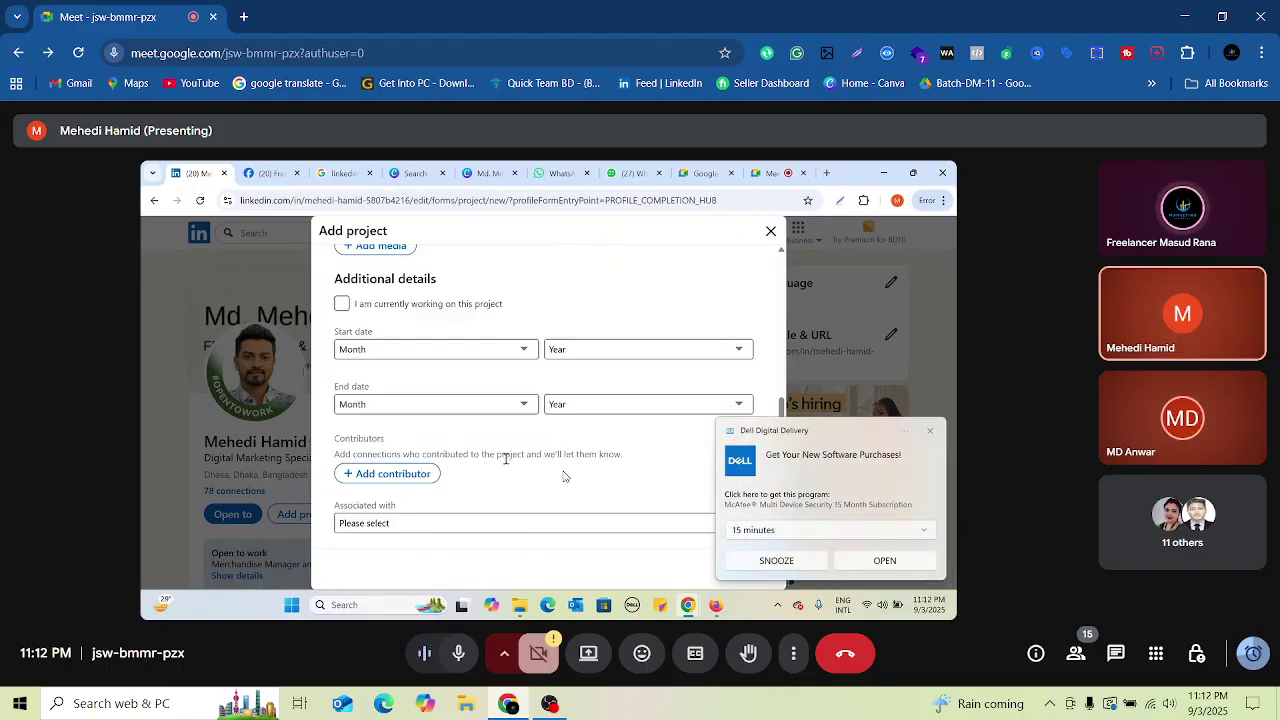
Step: Watch the presenter leave Add project and open Ask for a recommendation for a connection
mouse_move(640, 475)
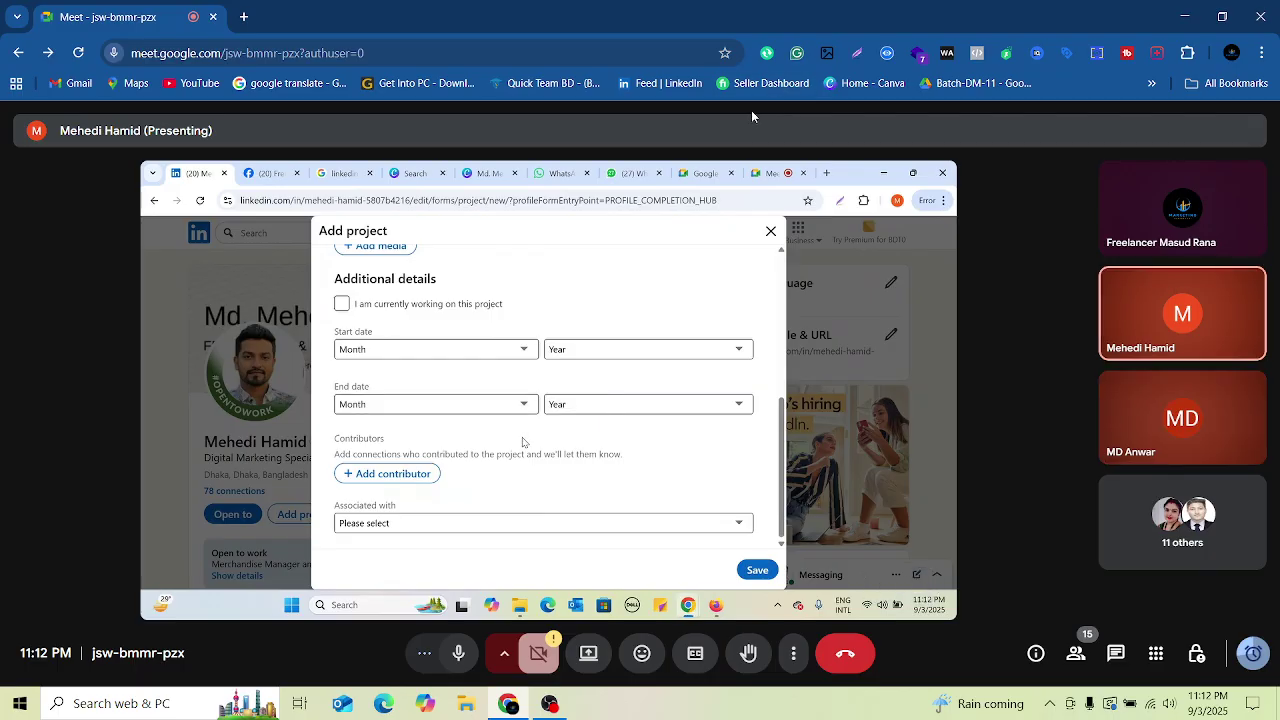
mouse_move(689, 294)
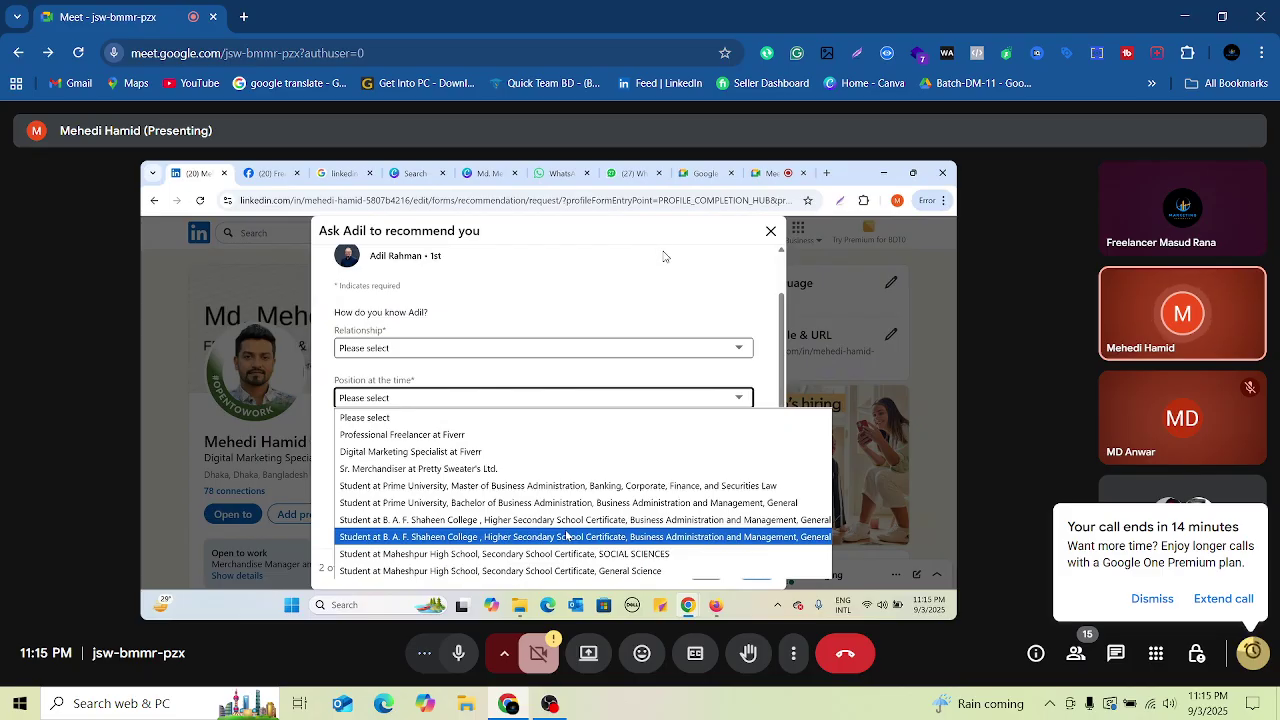
Step: Dismiss the 'Your call ends in 14 minutes' notification
click(1152, 600)
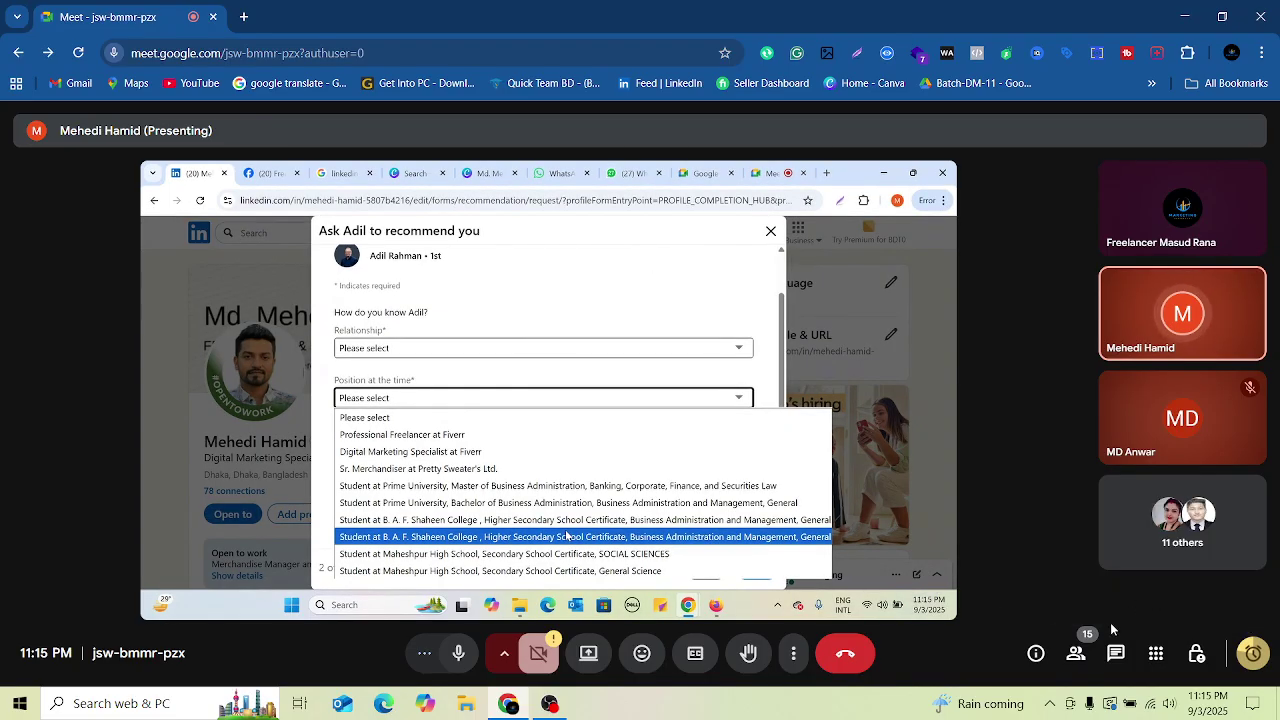
click(1077, 660)
scroll(1138, 512, down, 5)
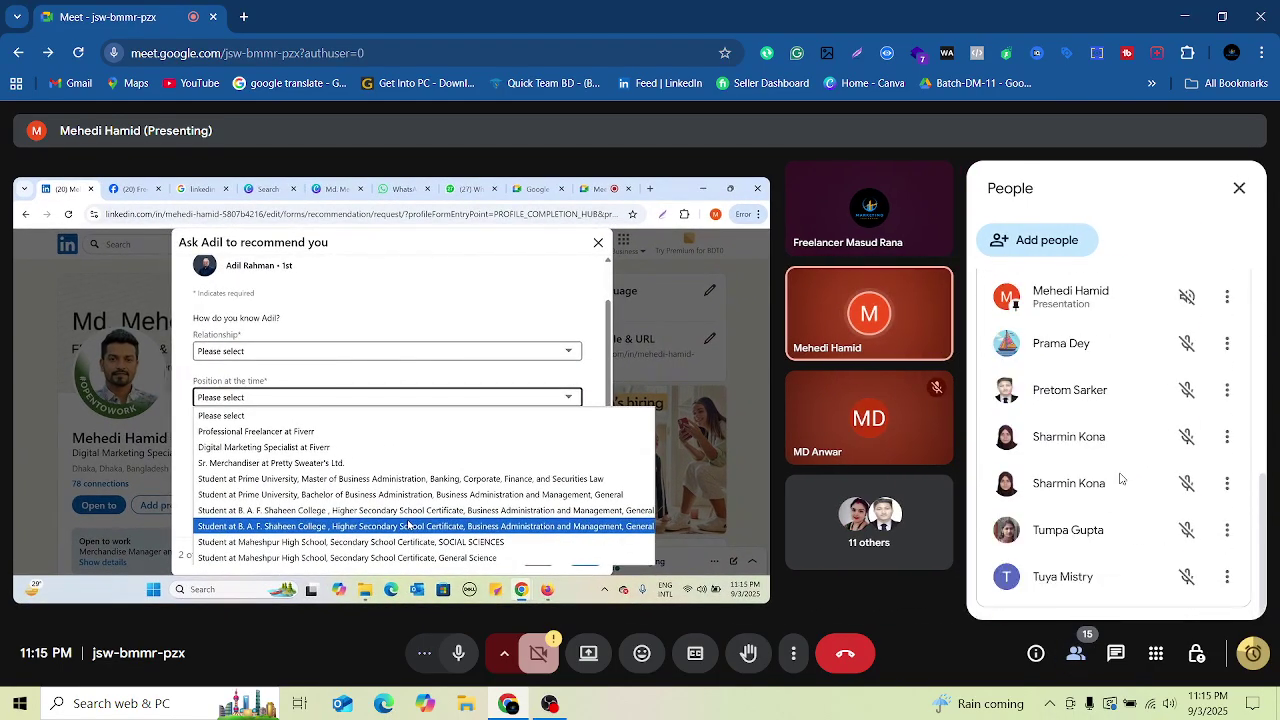
scroll(1138, 512, up, 5)
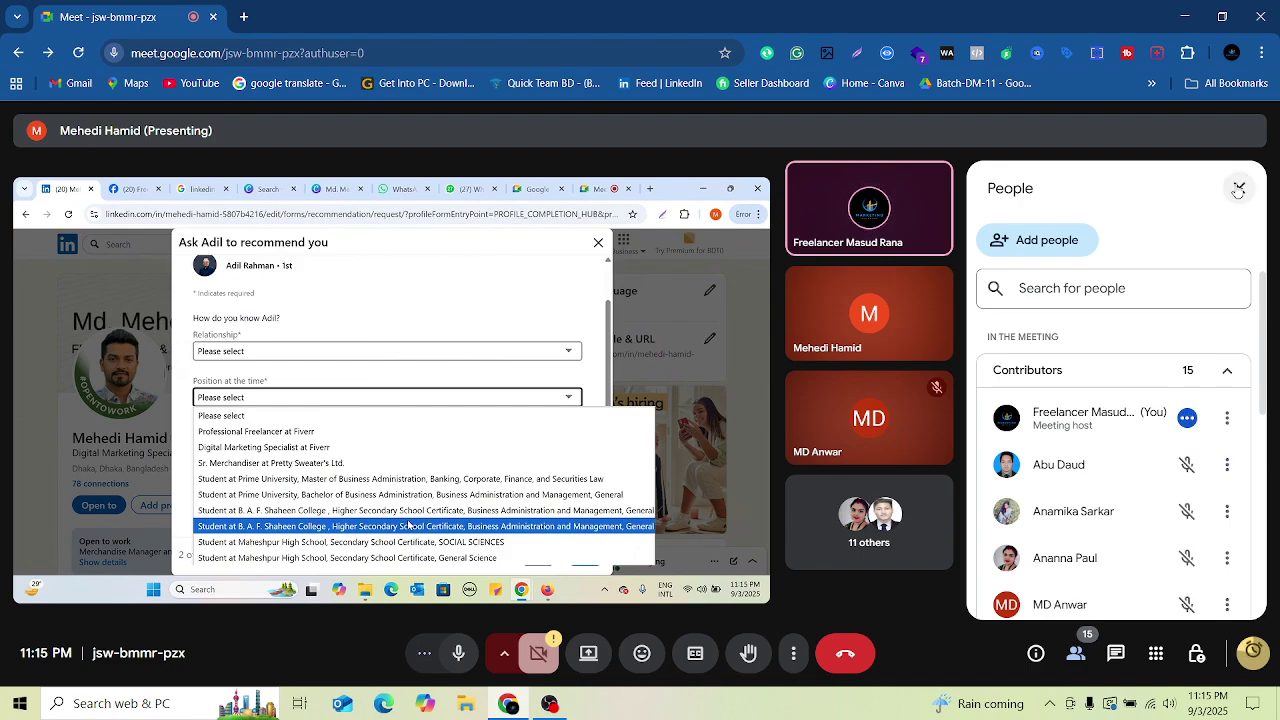
click(1239, 188)
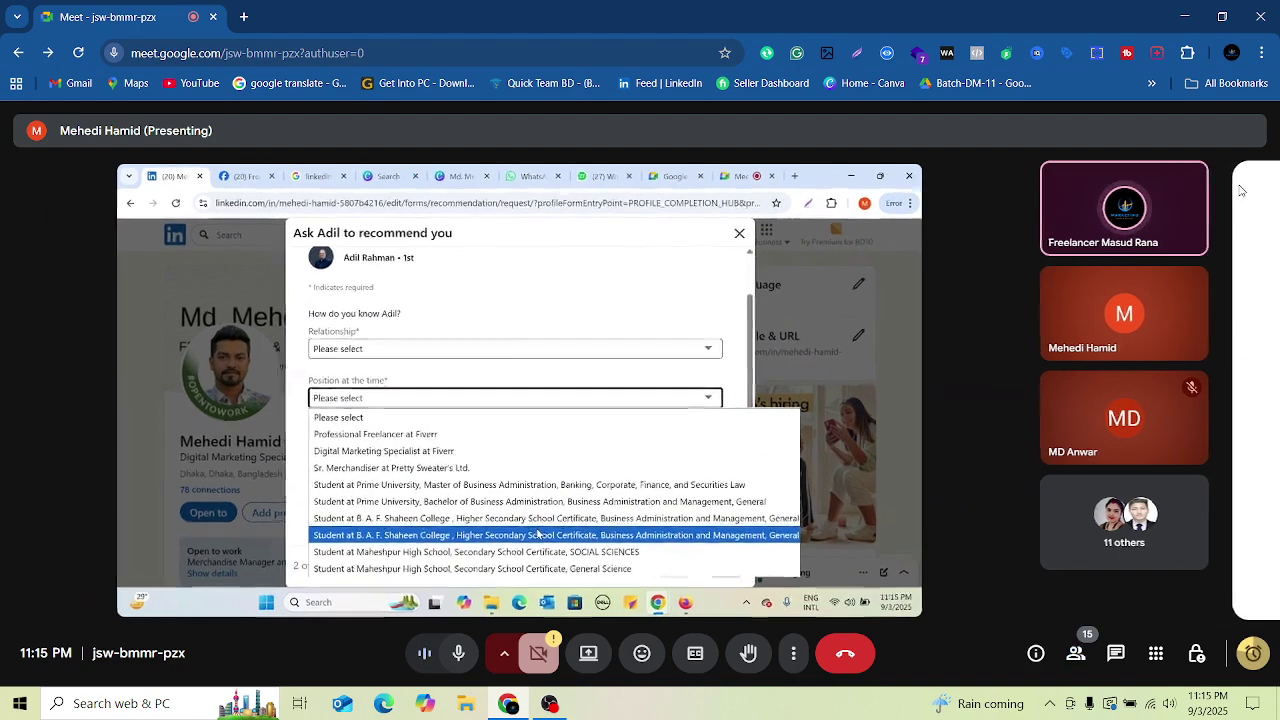